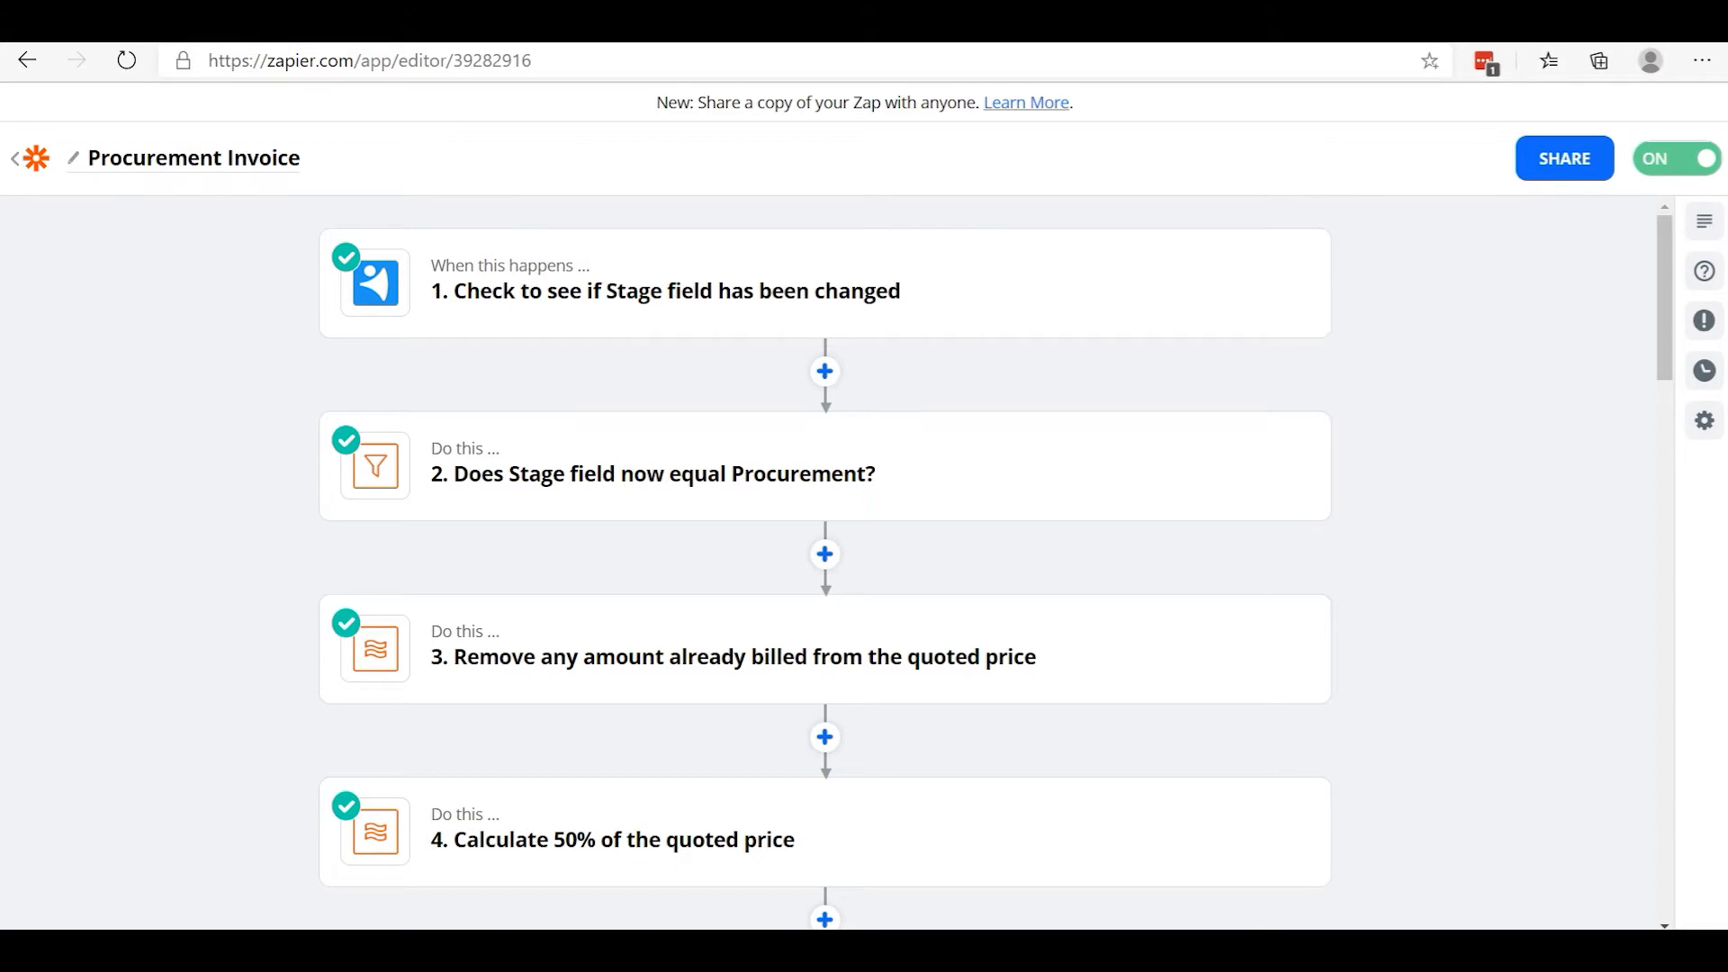
# Switch to the Test Job opportunity in Gmail and examine the available Stage options without changing the stage.
pyautogui.click(207, 29)
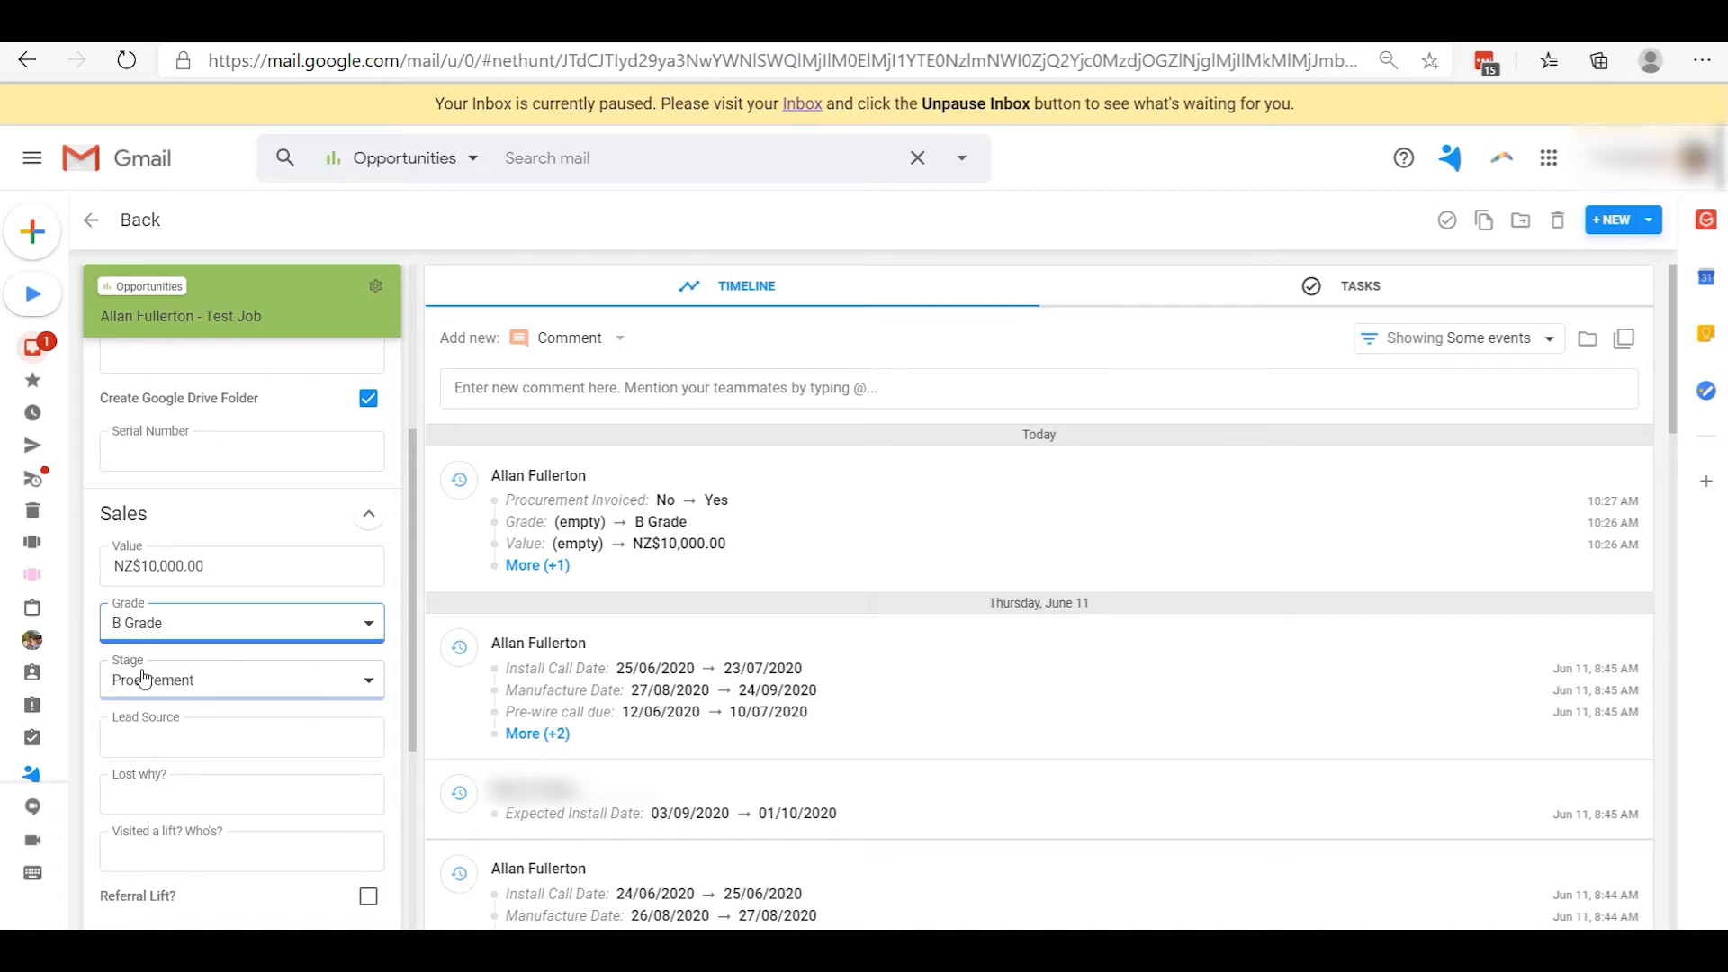
pyautogui.click(353, 681)
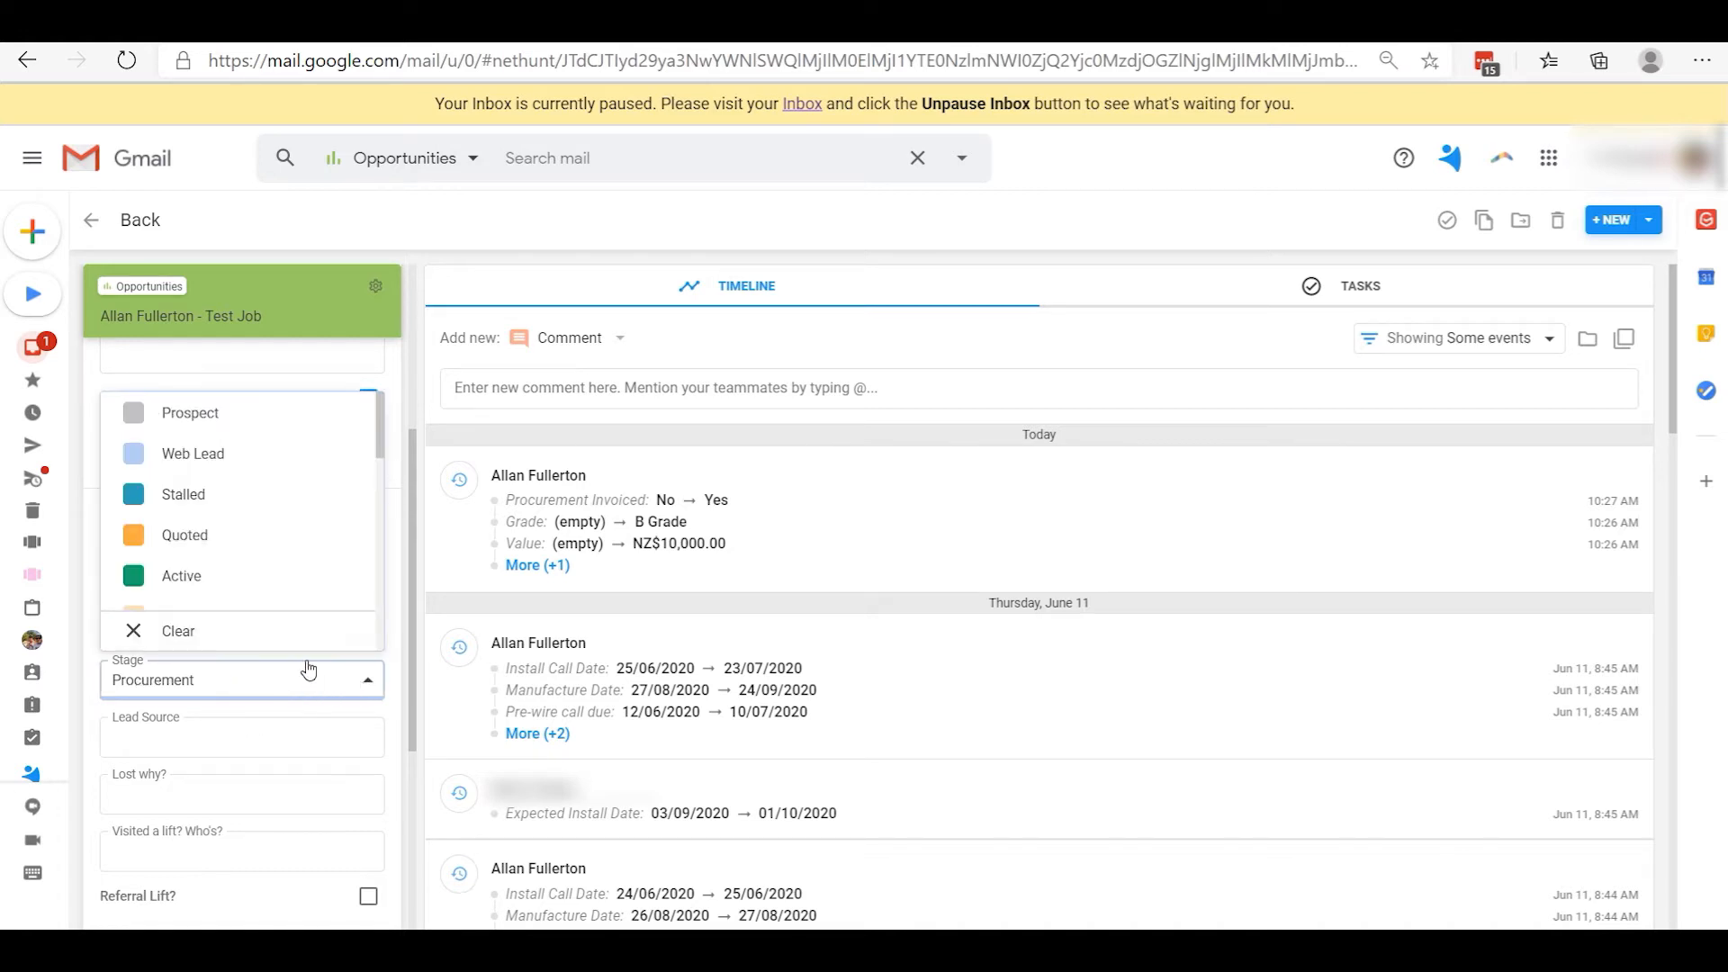
pyautogui.scroll(-6, 255, 464)
pyautogui.scroll(3, 257, 486)
pyautogui.scroll(-4, 257, 486)
pyautogui.scroll(4, 256, 486)
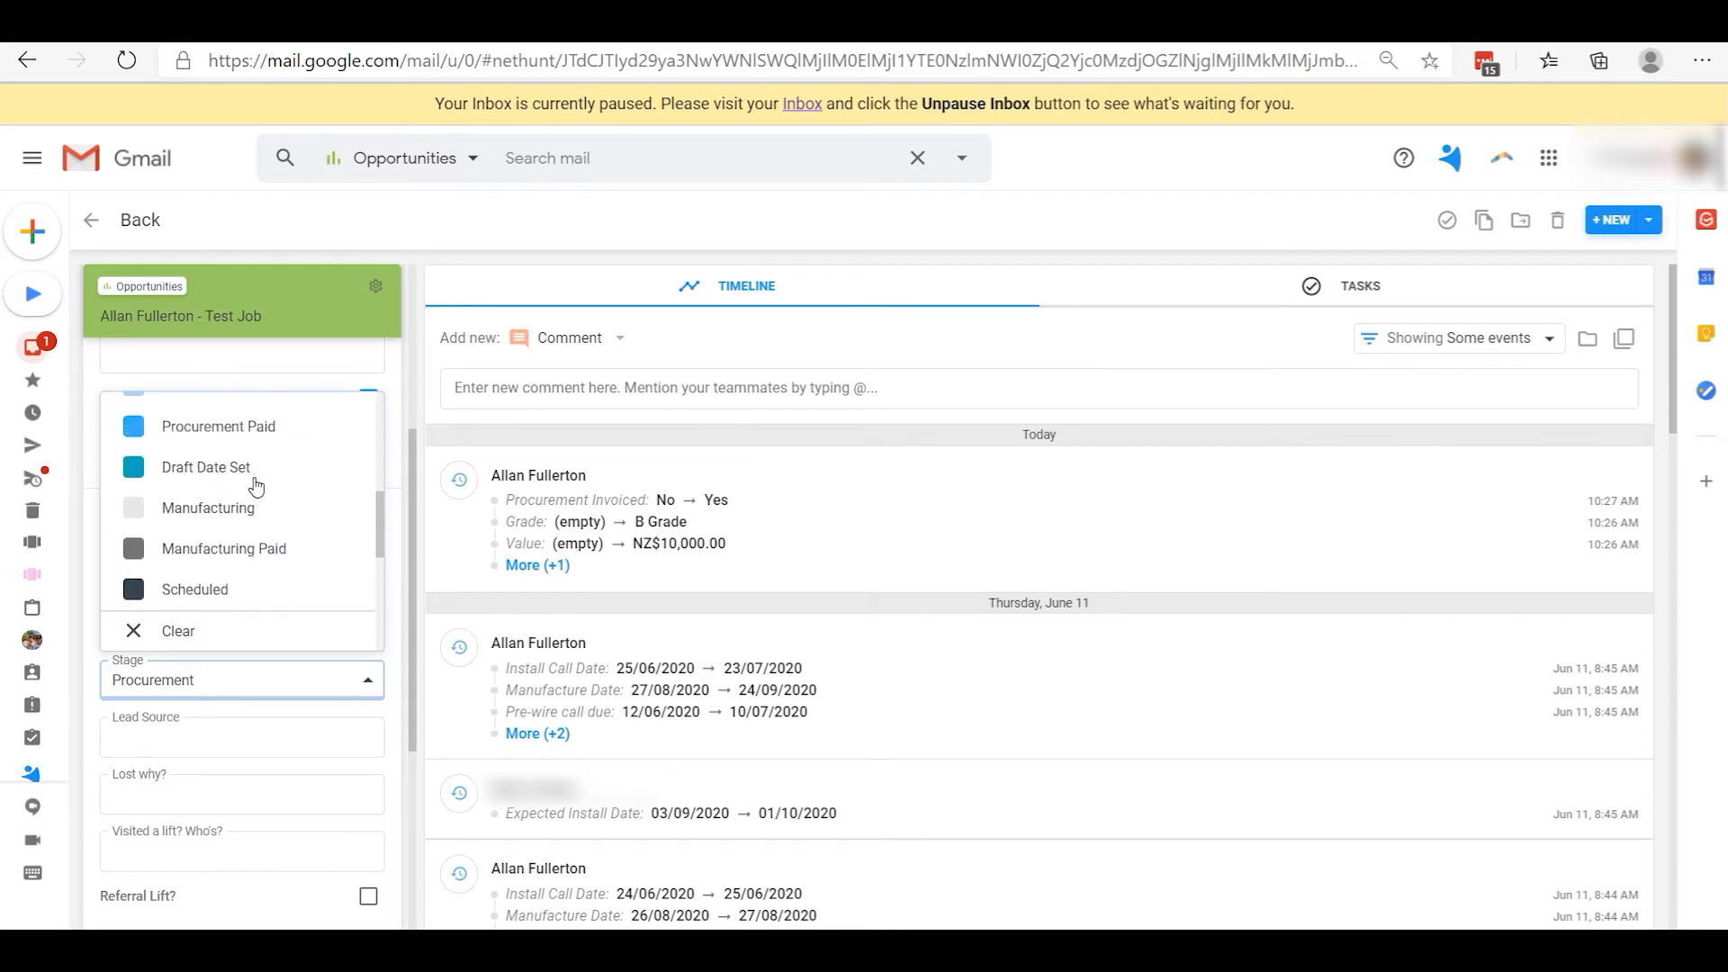
pyautogui.scroll(1, 256, 486)
pyautogui.click(241, 470)
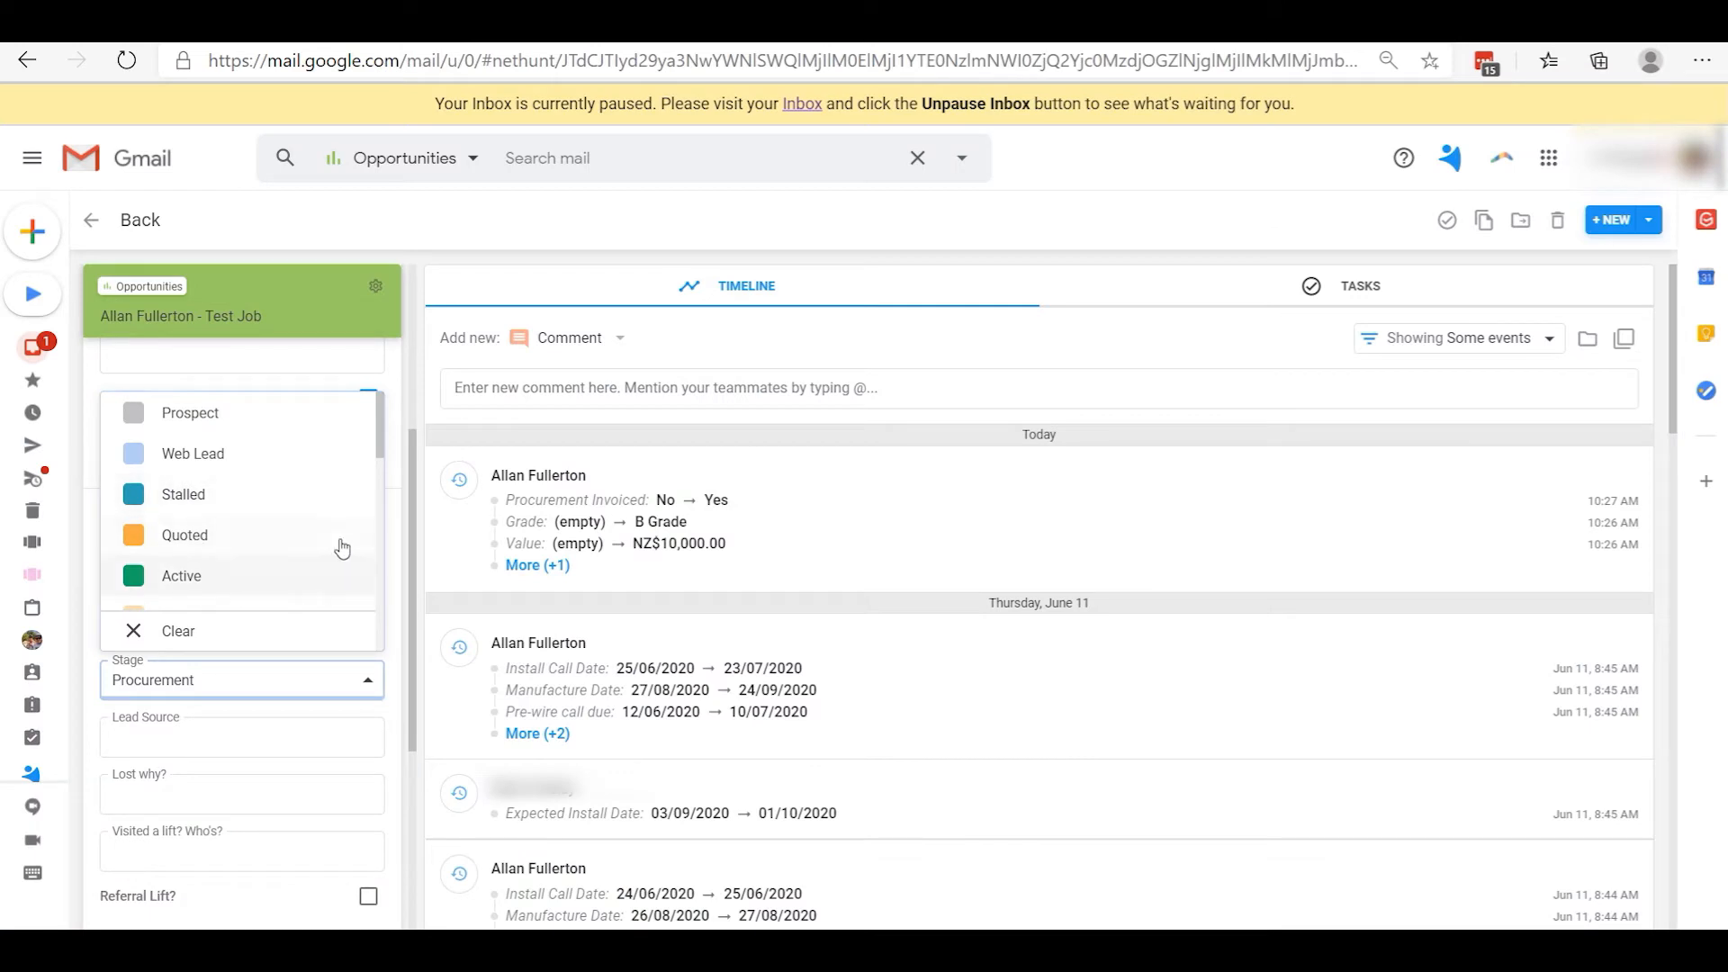
pyautogui.scroll(-3, 229, 540)
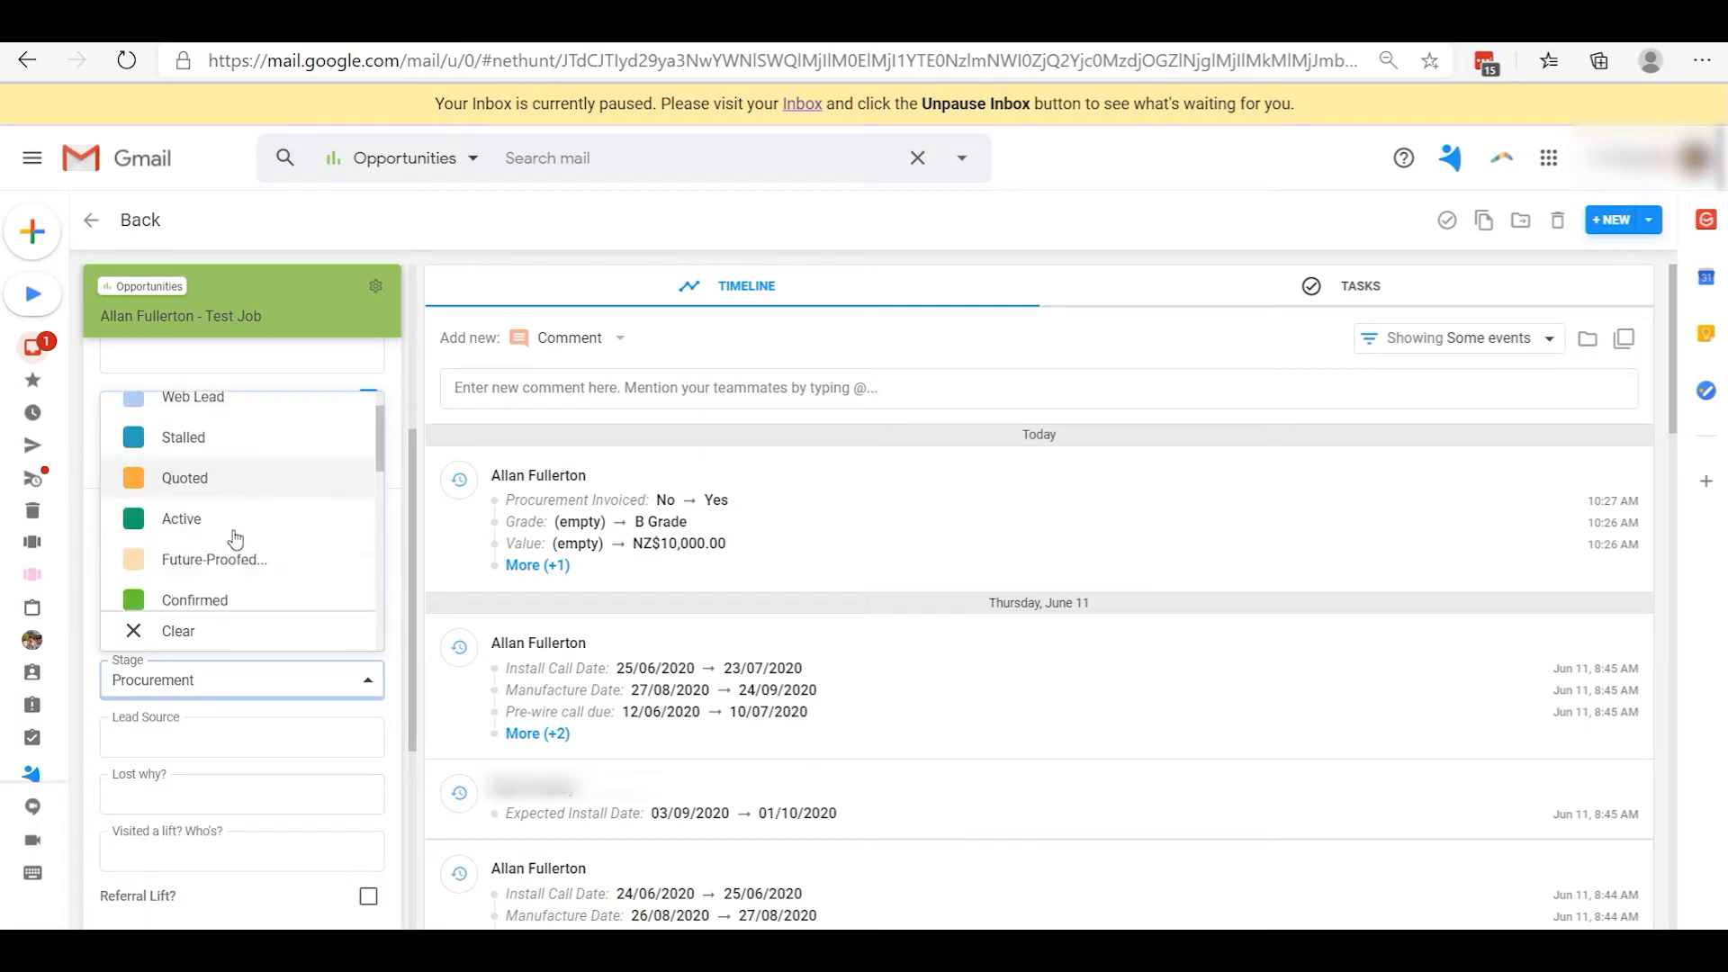
pyautogui.click(232, 563)
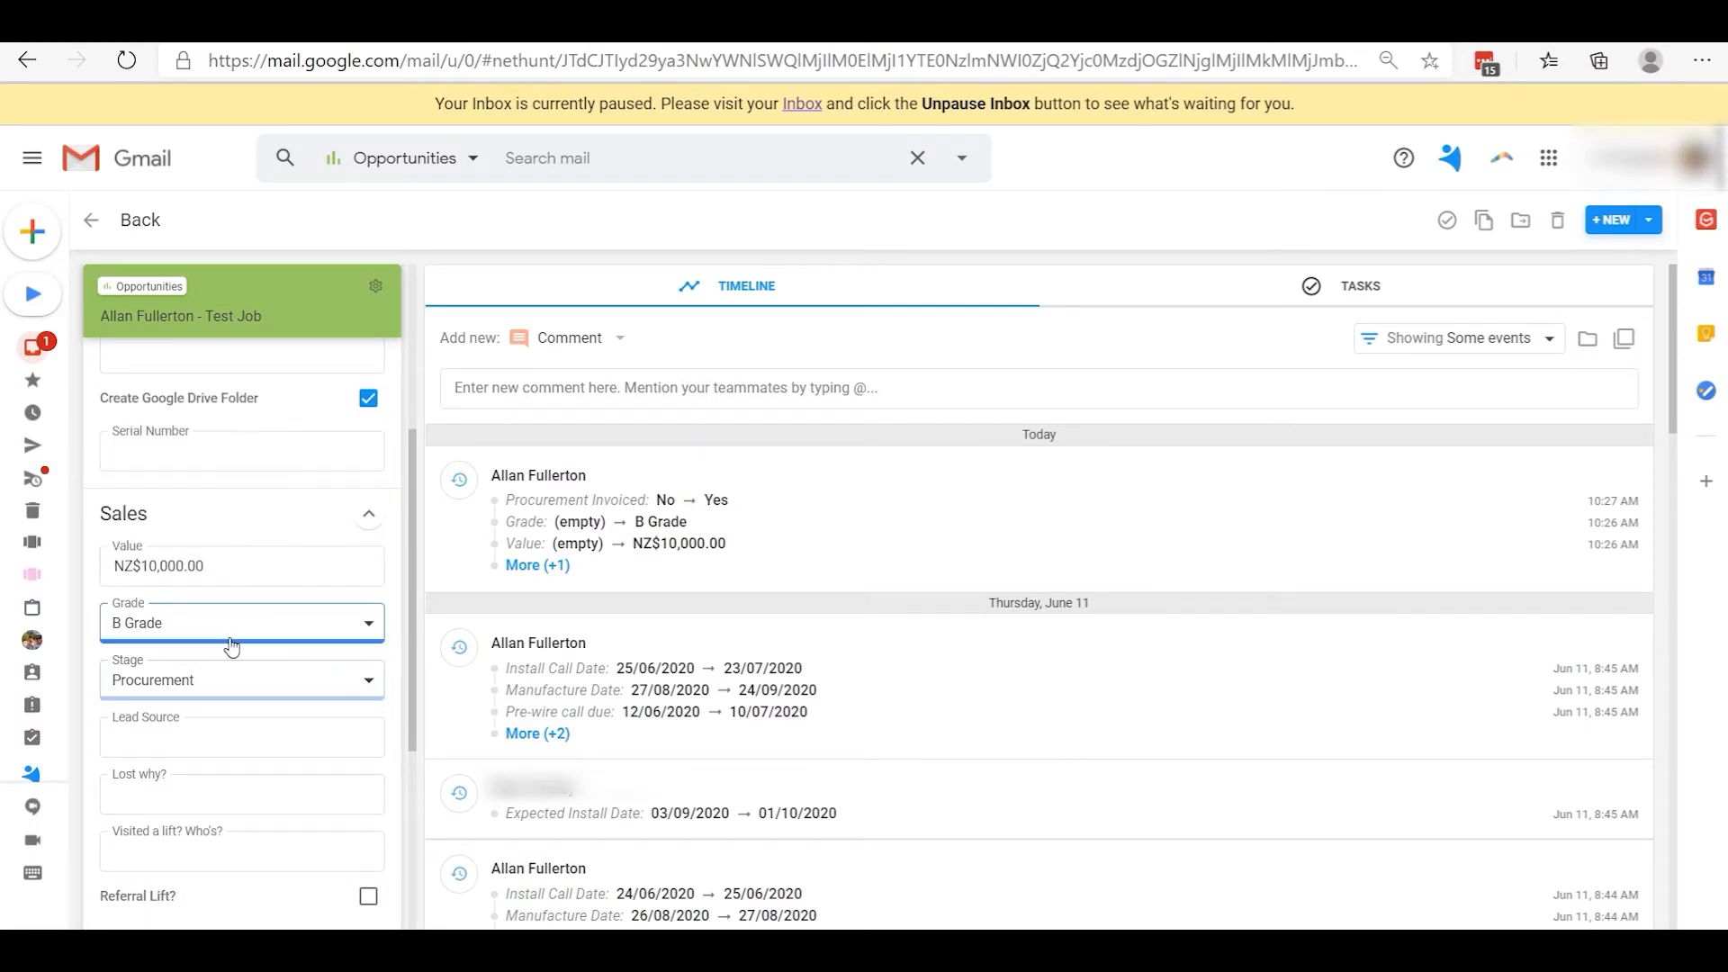
# Return to the Procurement Invoice Zap and examine step 2's filter conditions, checking them against the opportunity's Stage options in Gmail.
pyautogui.click(864, 25)
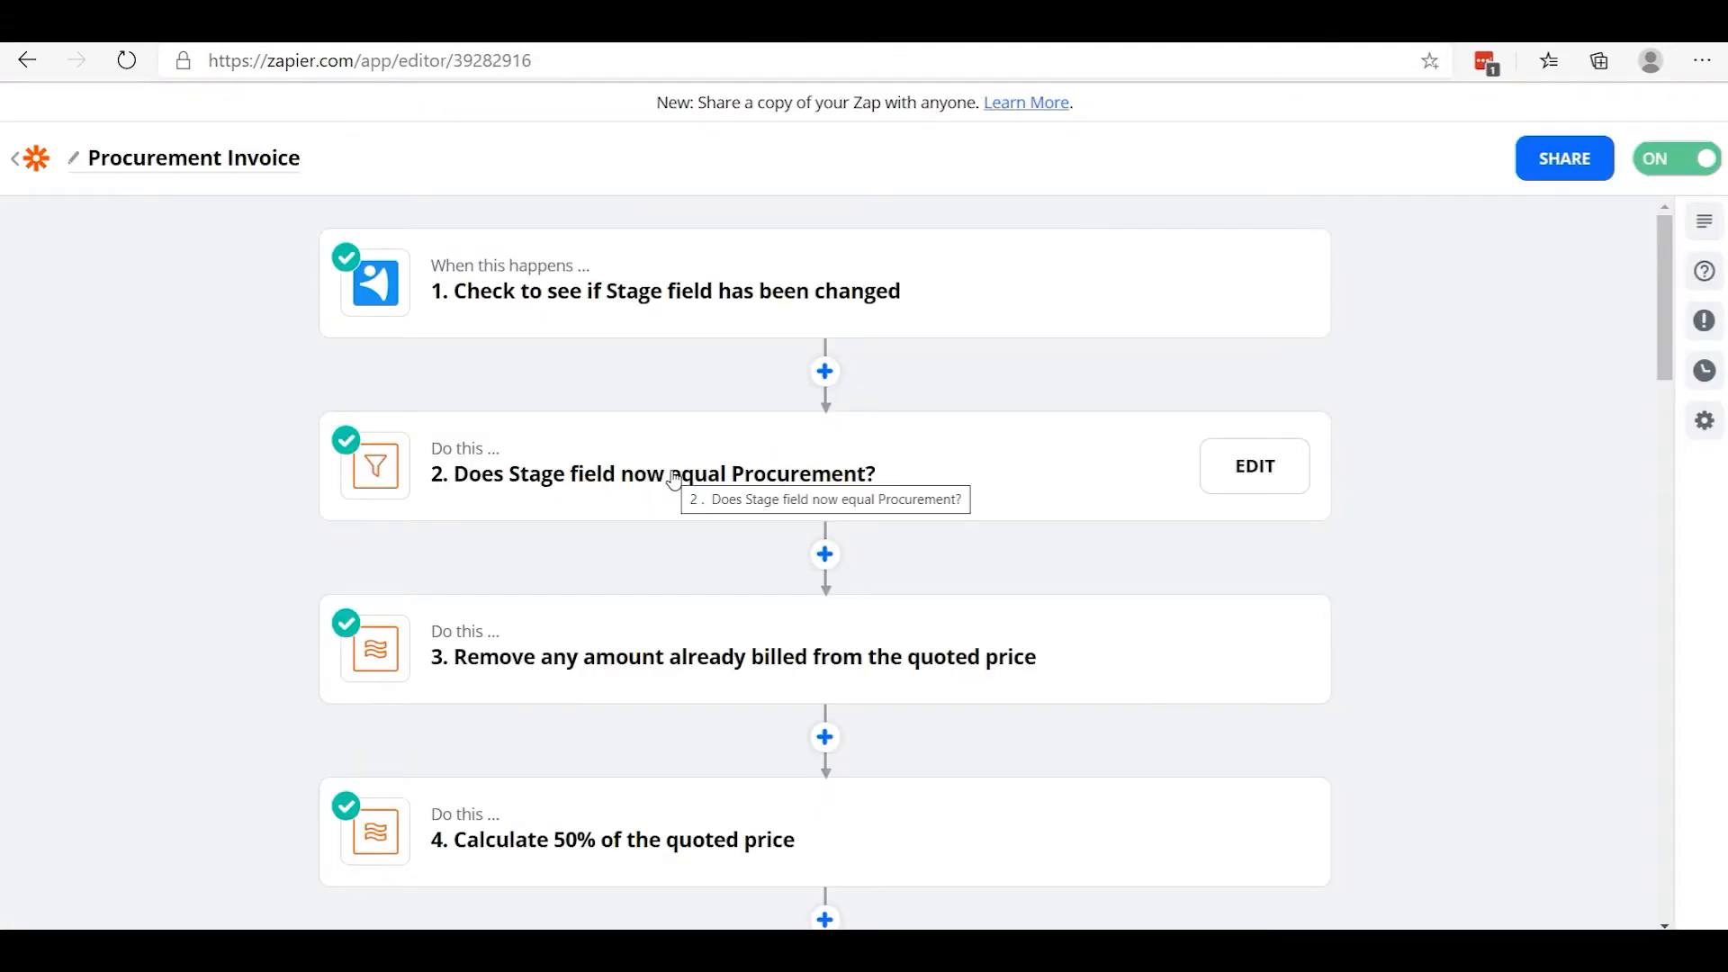
pyautogui.click(1204, 484)
pyautogui.click(470, 429)
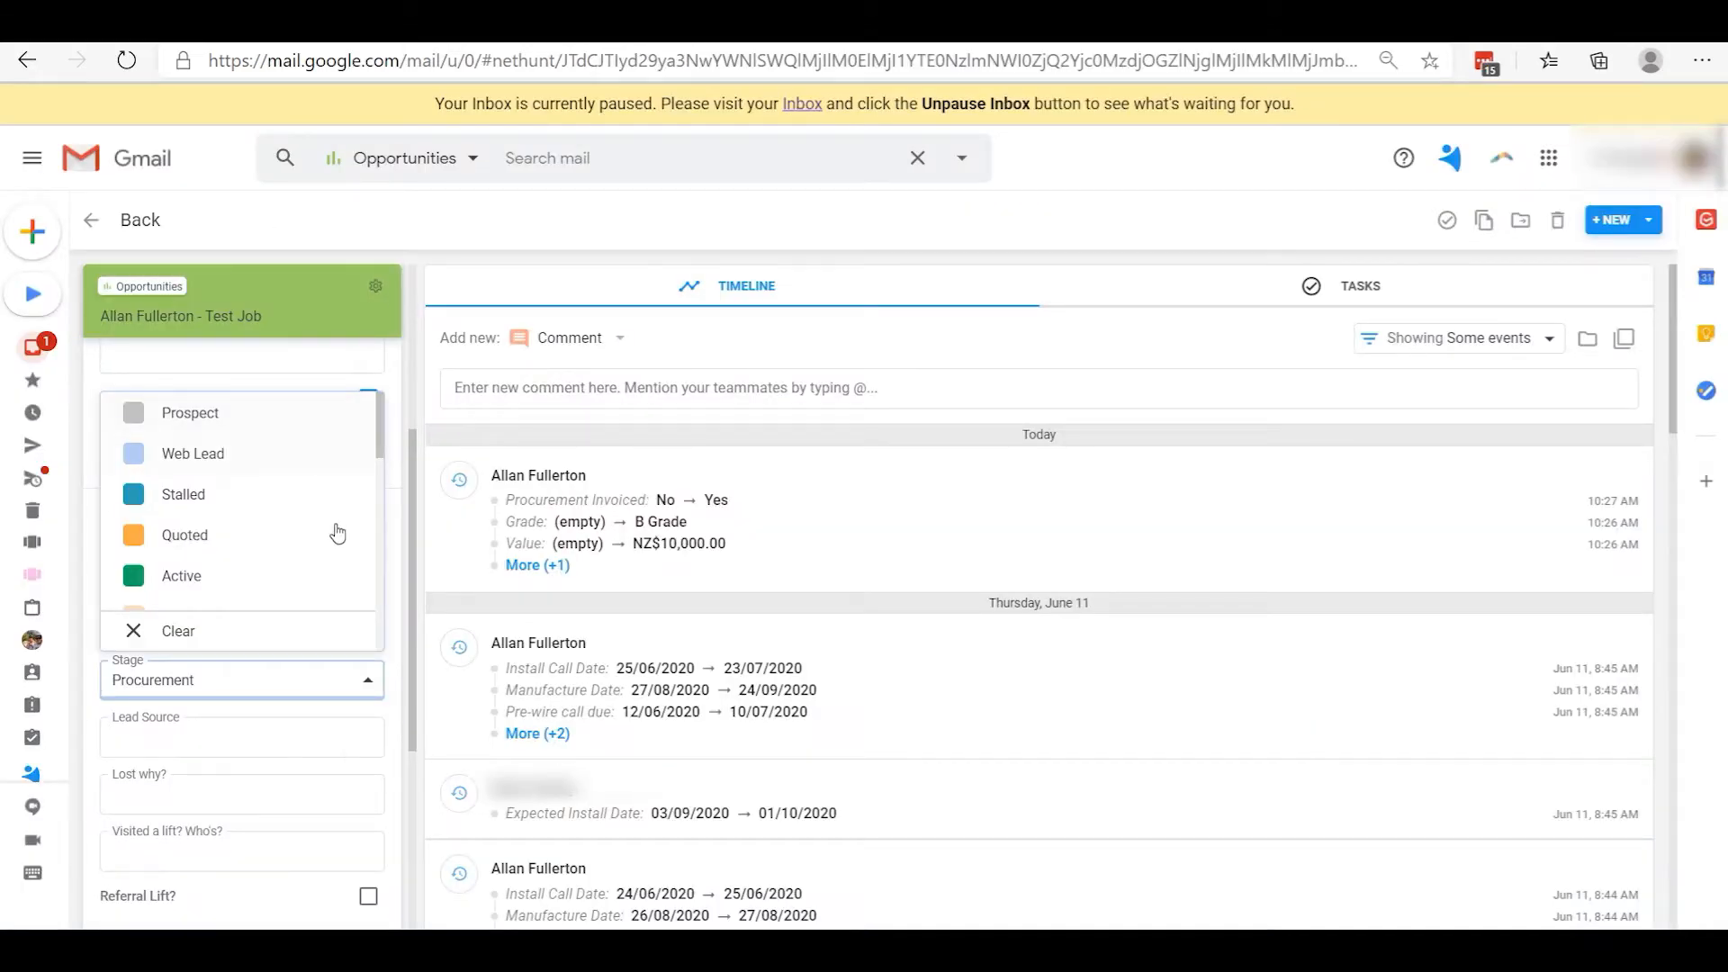
pyautogui.click(245, 706)
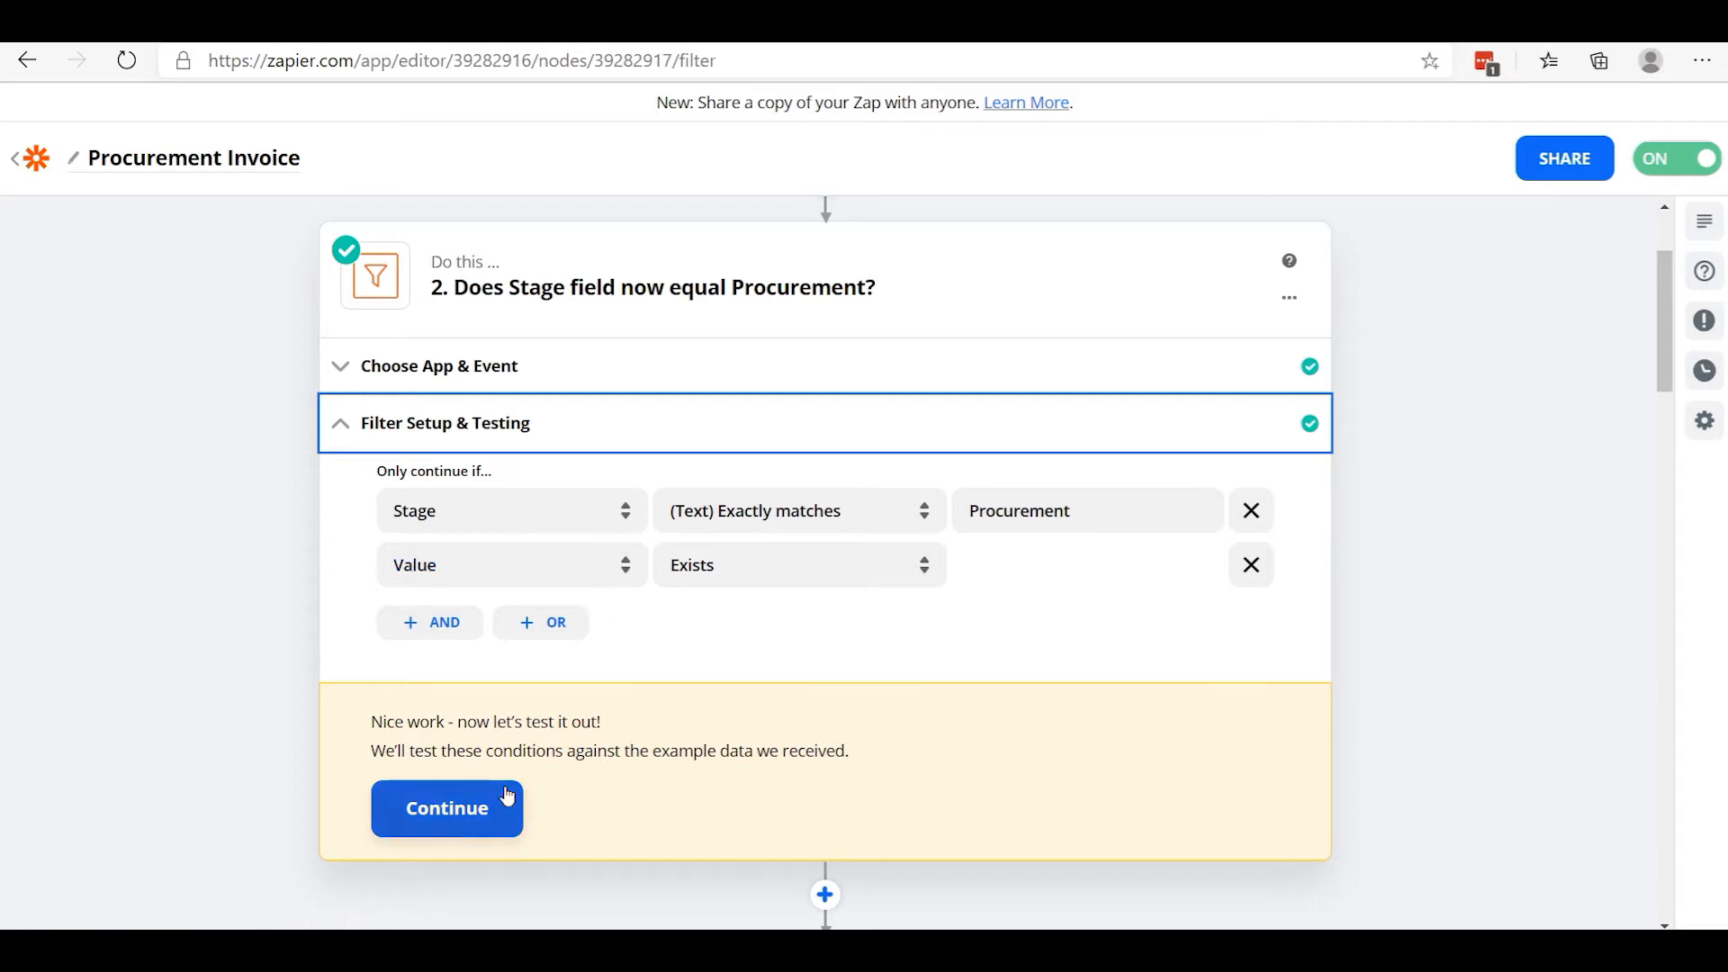
pyautogui.scroll(-2, 840, 798)
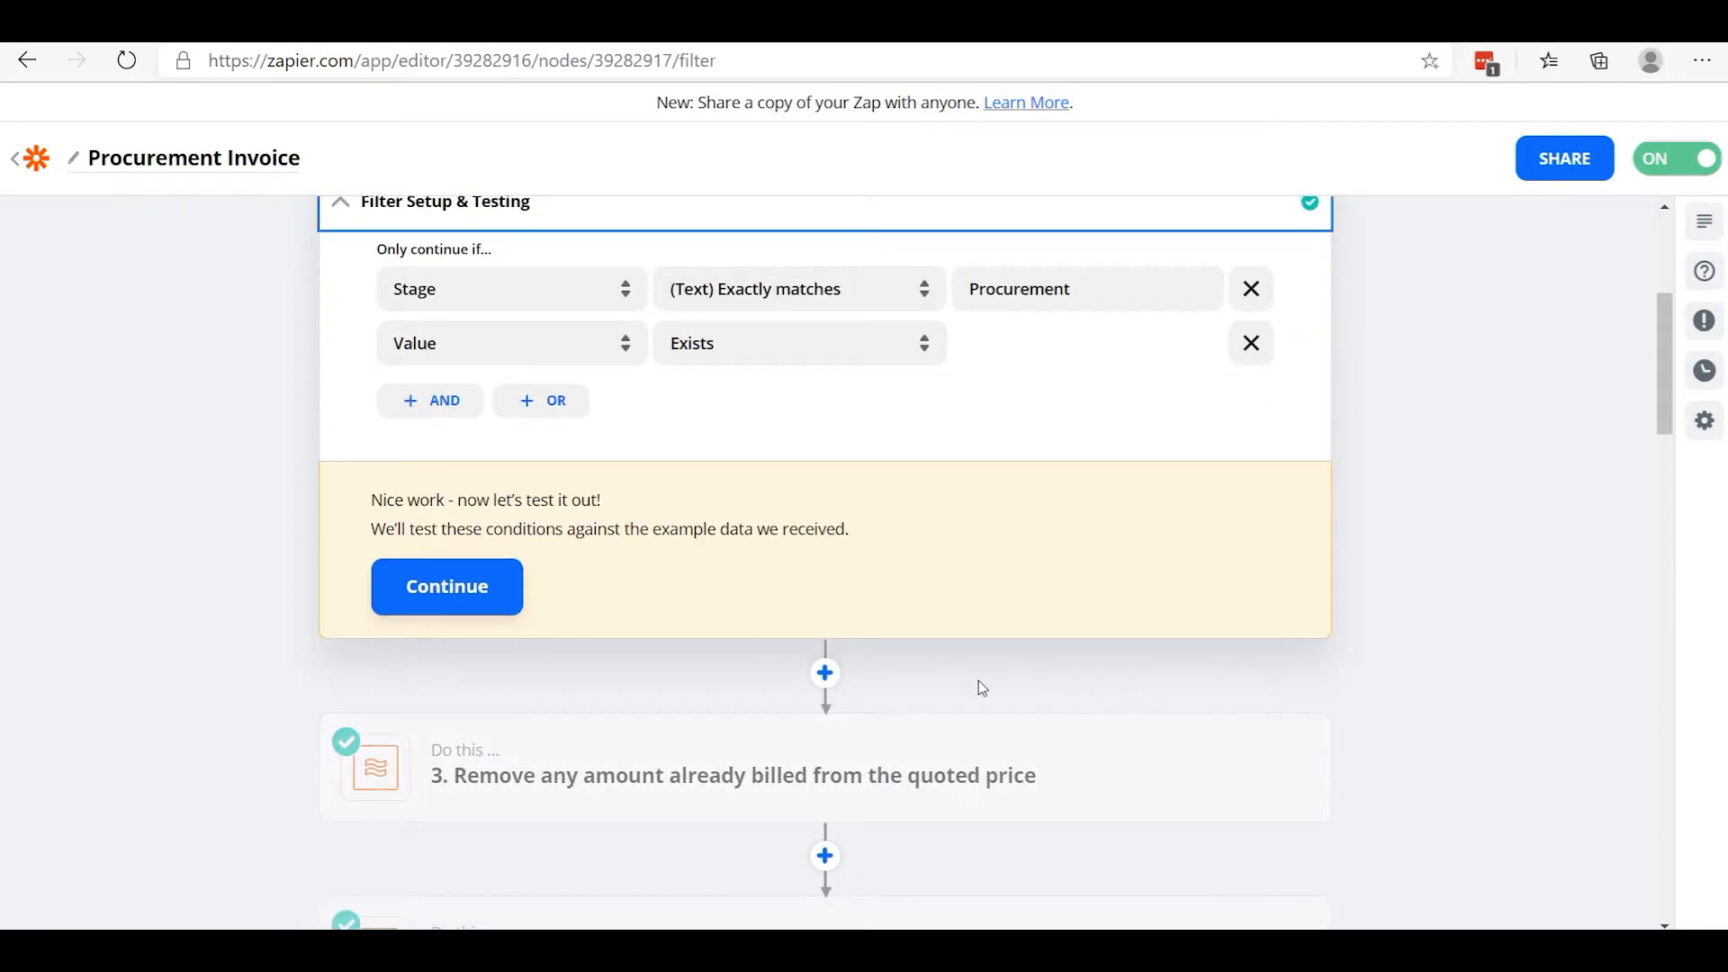
pyautogui.scroll(1, 1042, 687)
pyautogui.scroll(-1, 1045, 687)
pyautogui.scroll(-2, 1047, 687)
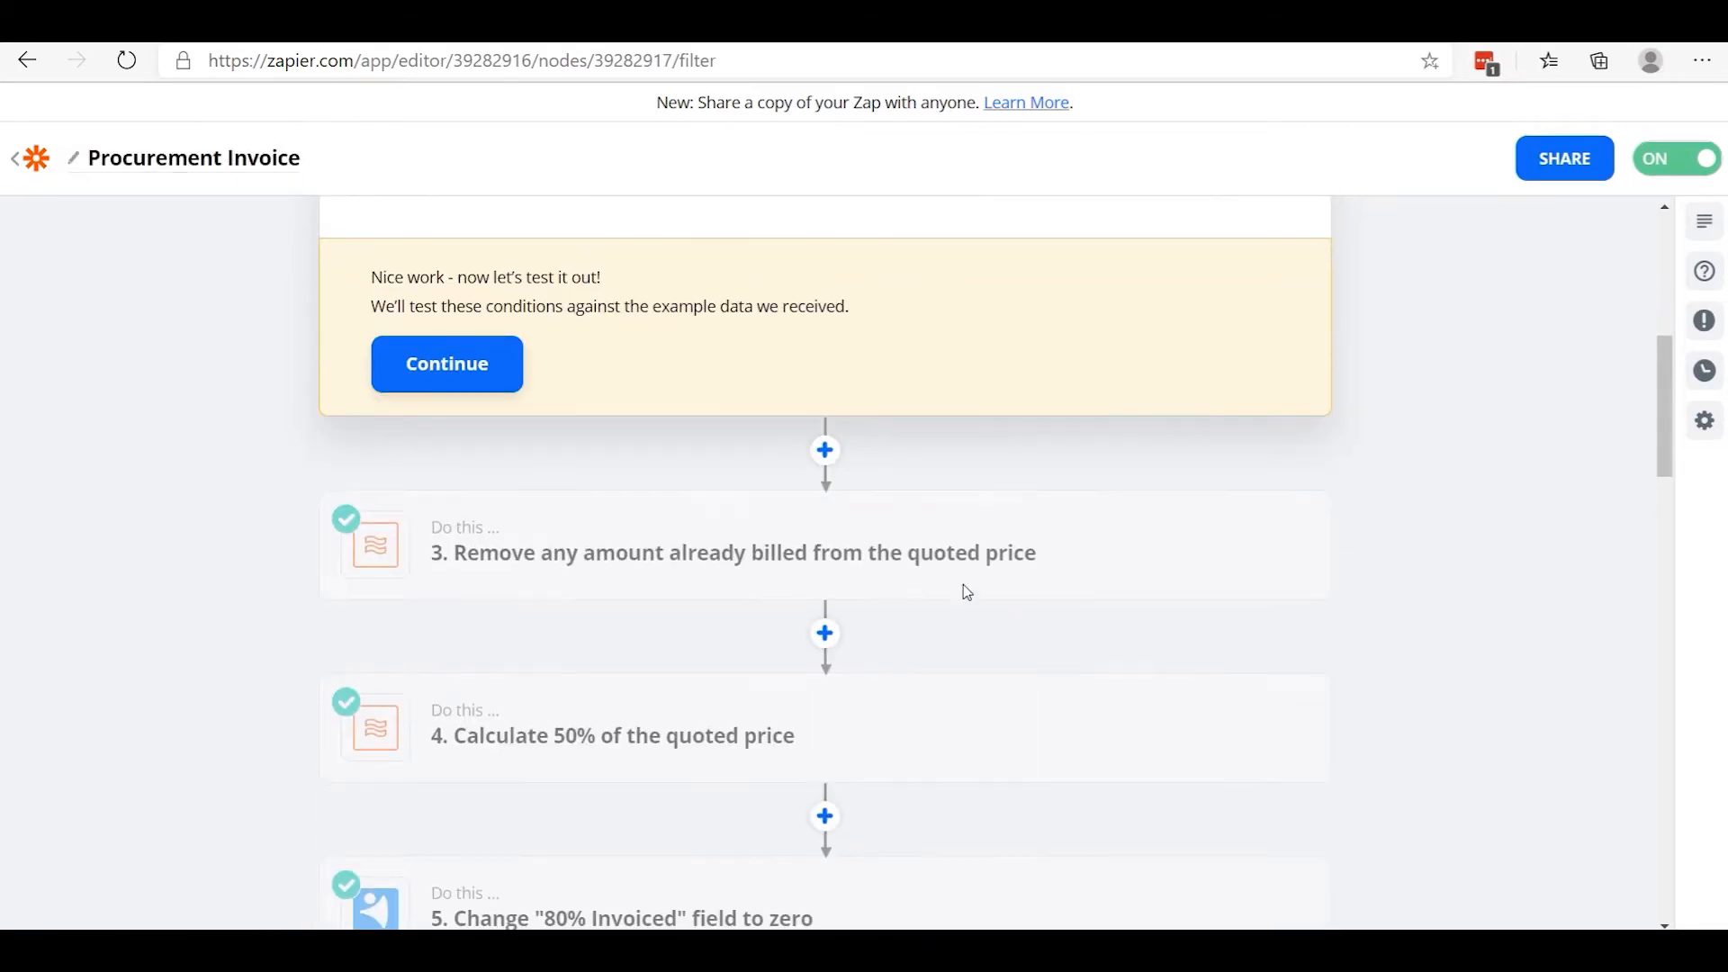
# Open step 3, "Remove any amount already billed from the quoted price", and examine its Send Data test output.
pyautogui.click(992, 533)
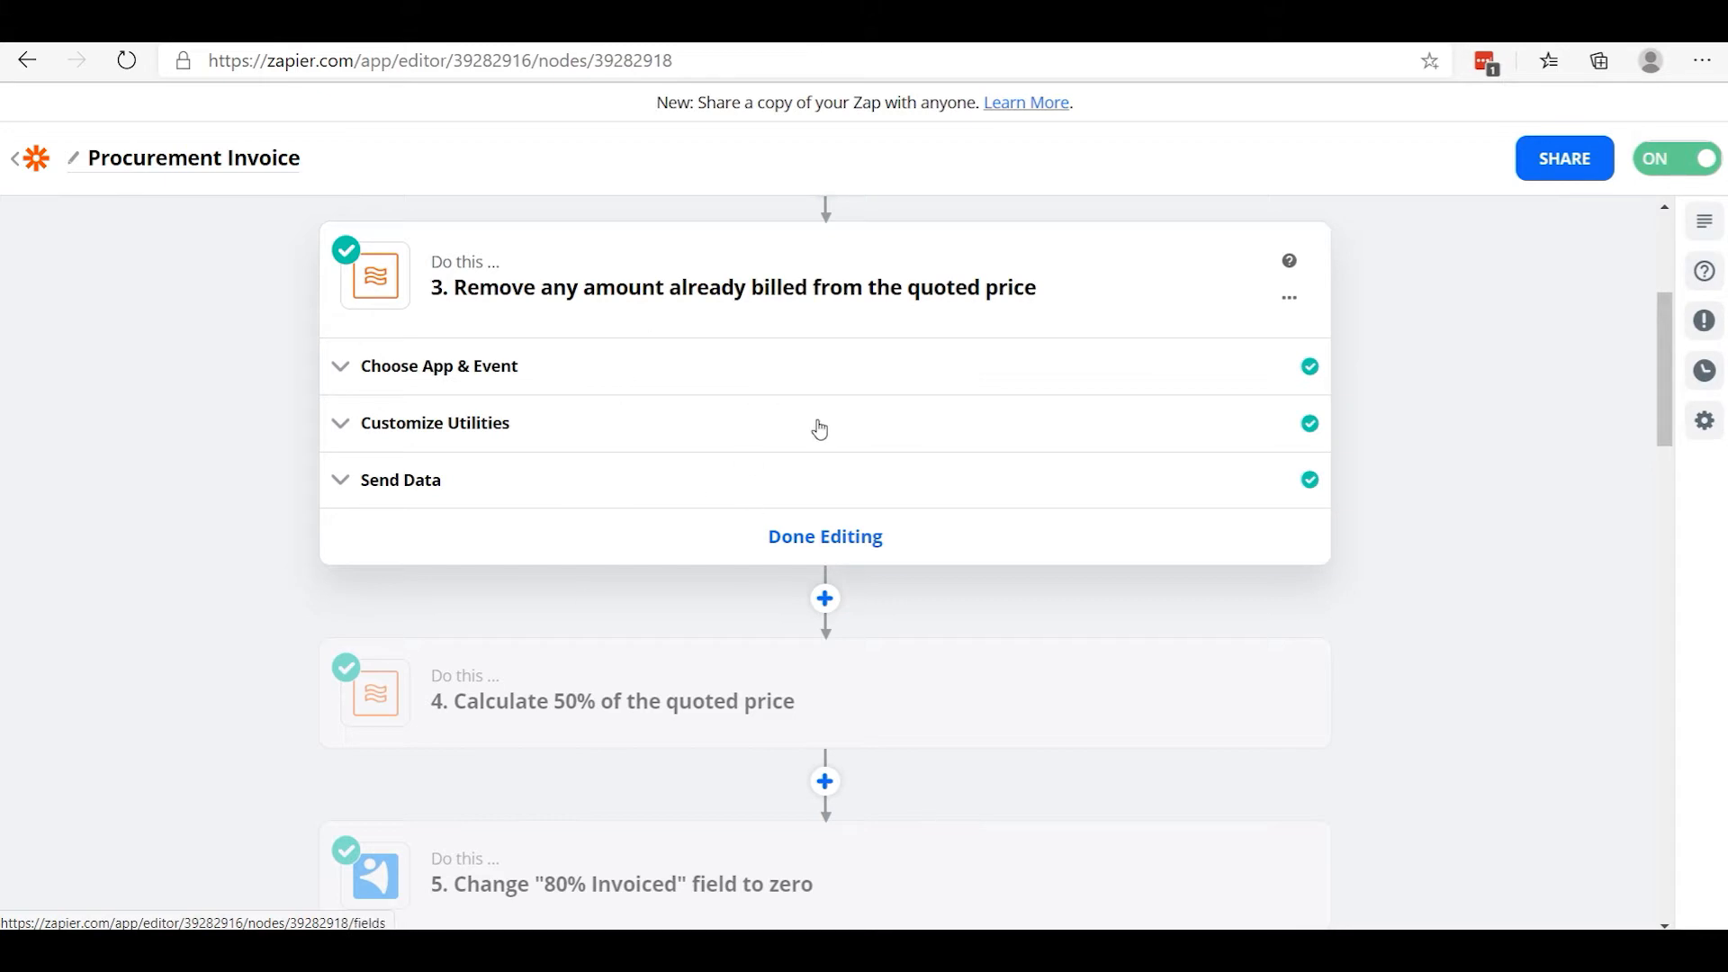
pyautogui.click(680, 482)
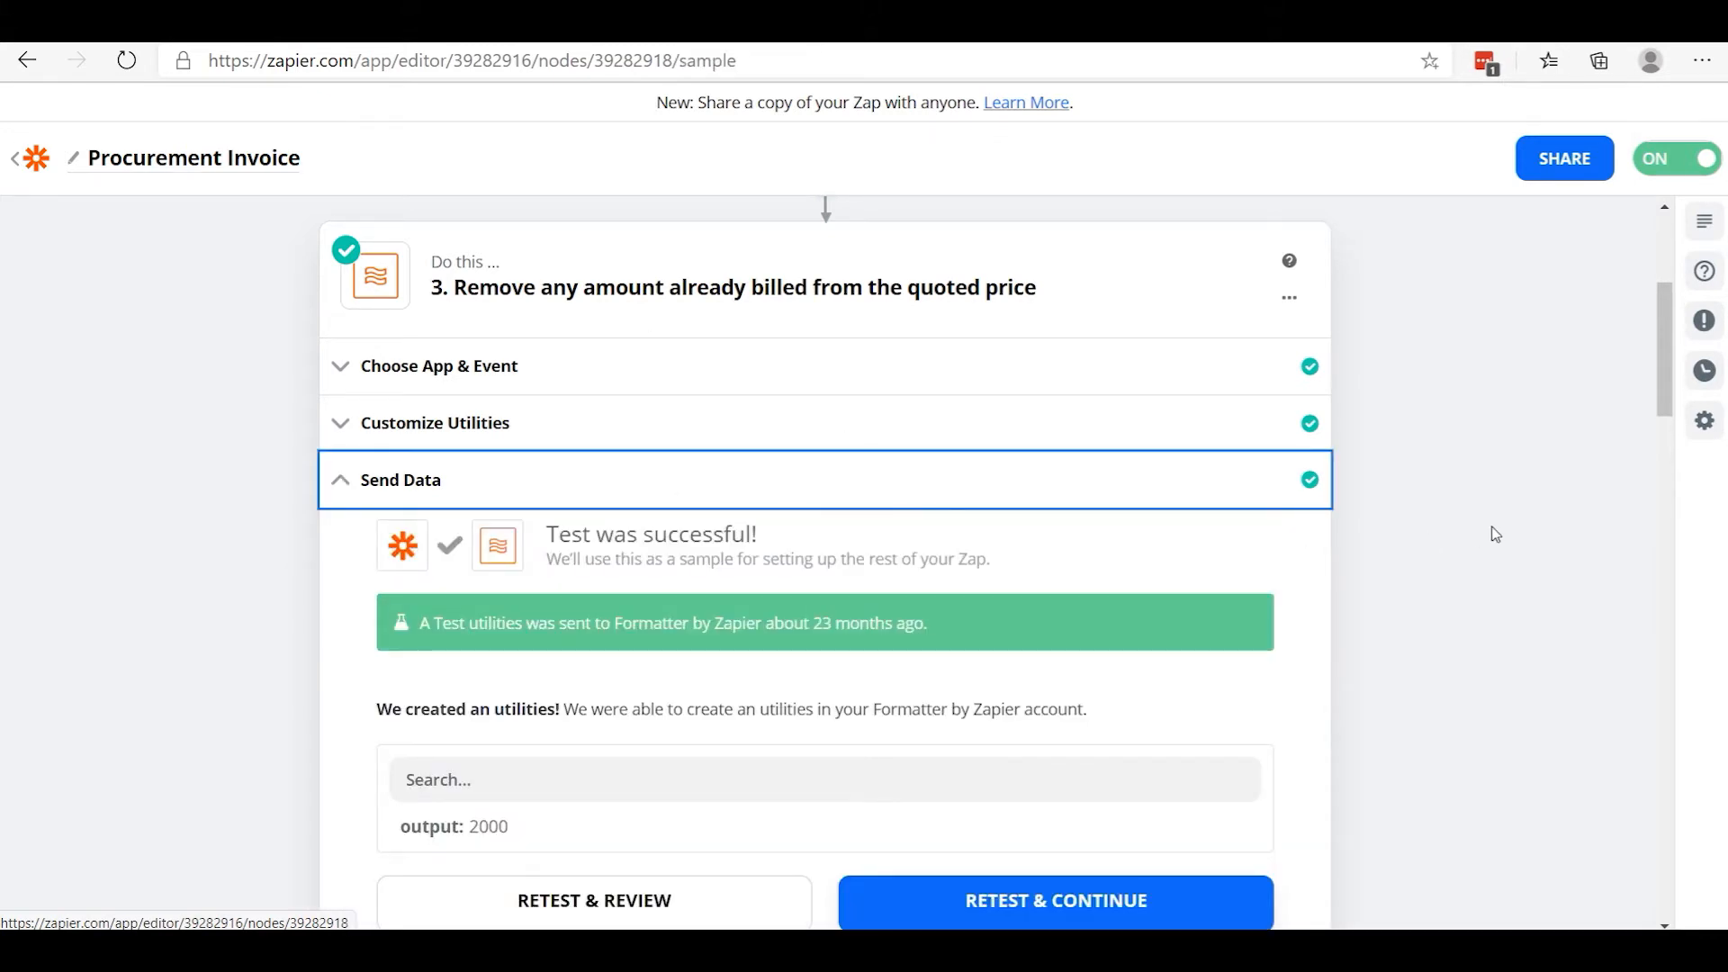
pyautogui.scroll(-4, 1493, 531)
pyautogui.scroll(3, 640, 339)
# Examine step 3's Customize Utilities settings, including the lookup key, lookup table and fallback value, and finish editing the step.
pyautogui.click(607, 324)
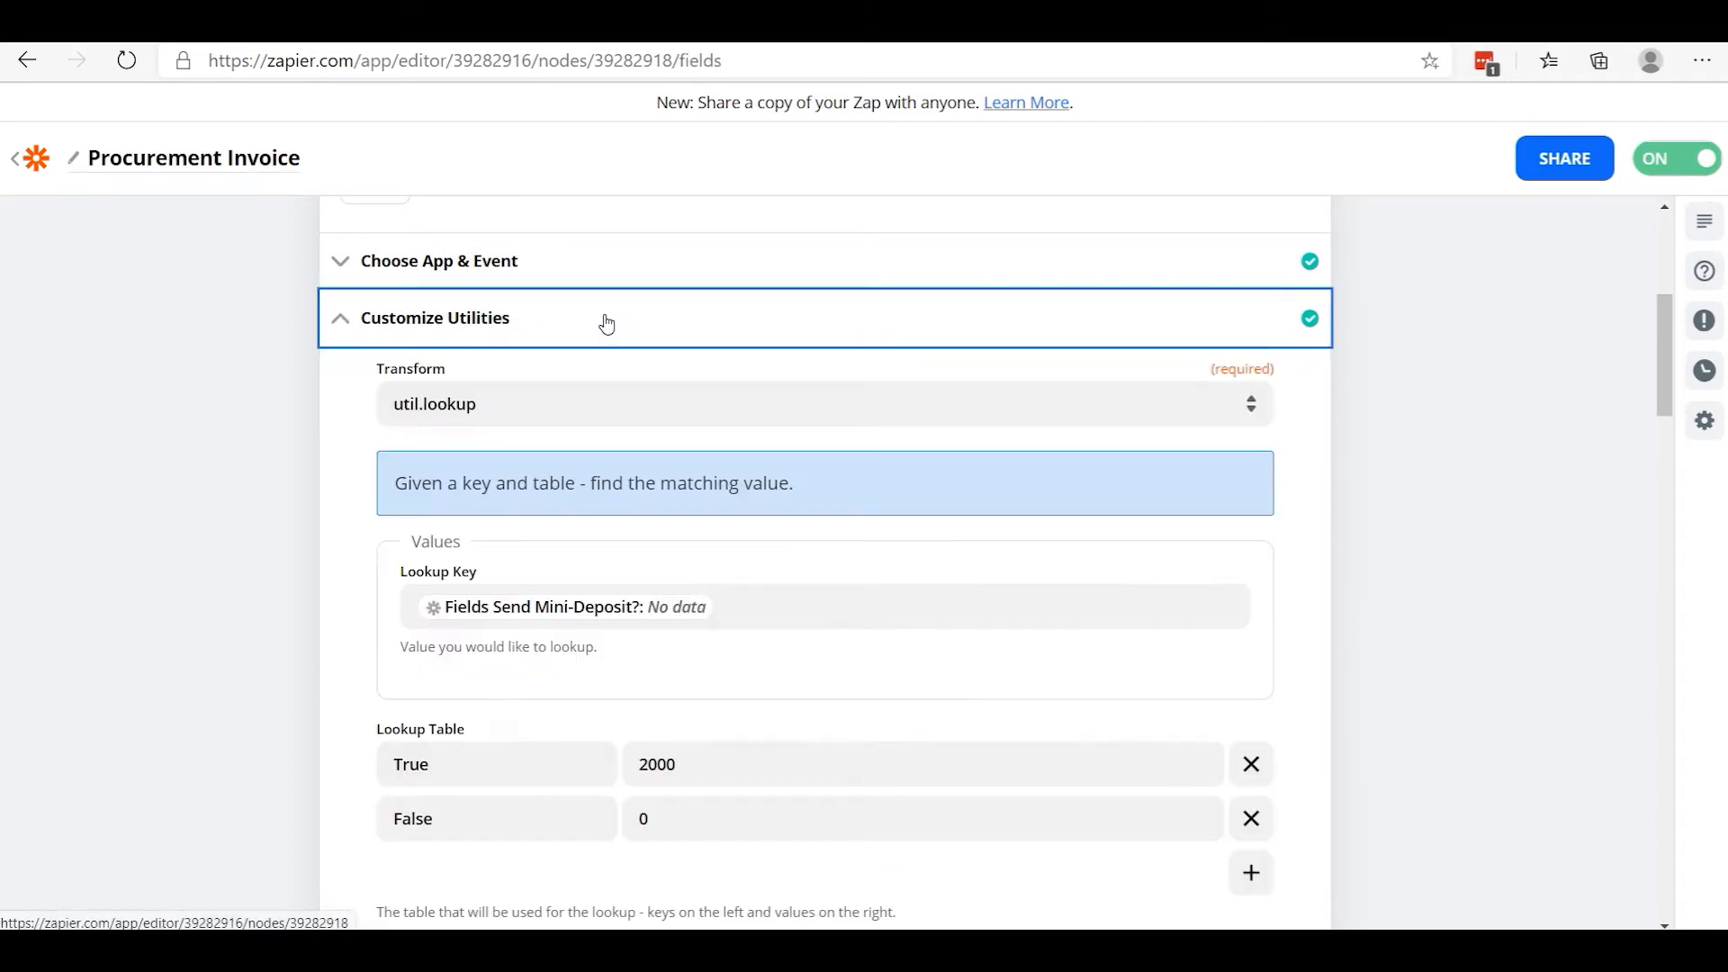
pyautogui.scroll(-3, 1330, 515)
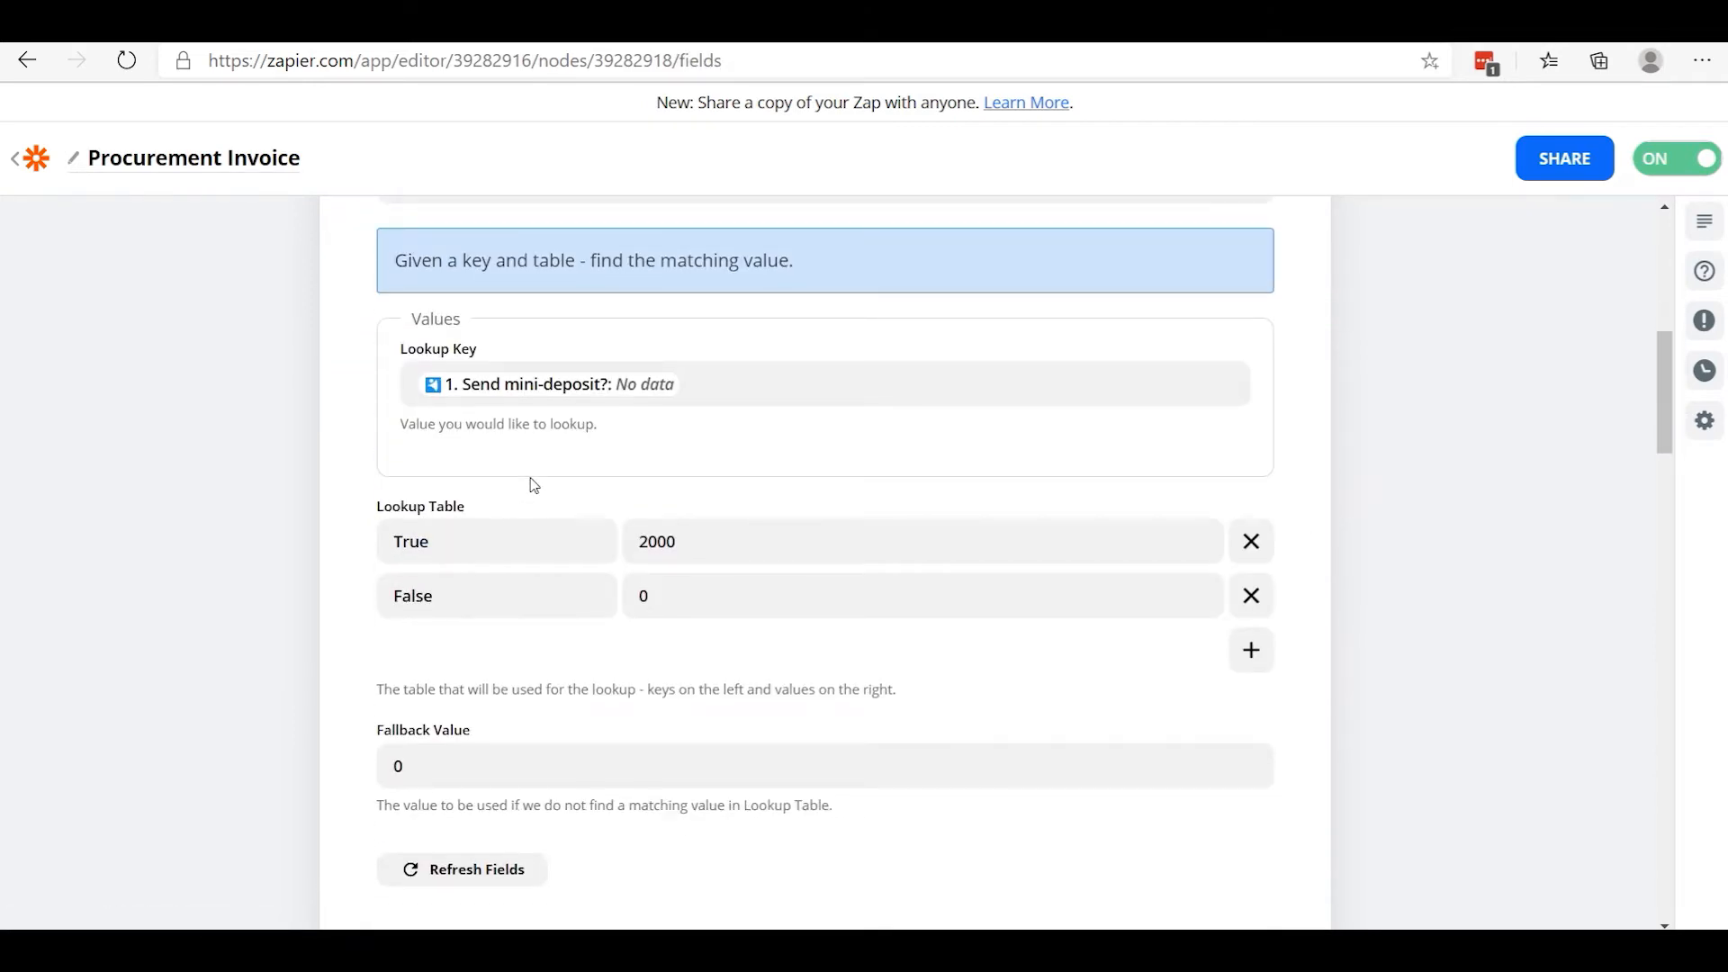
pyautogui.scroll(1, 533, 491)
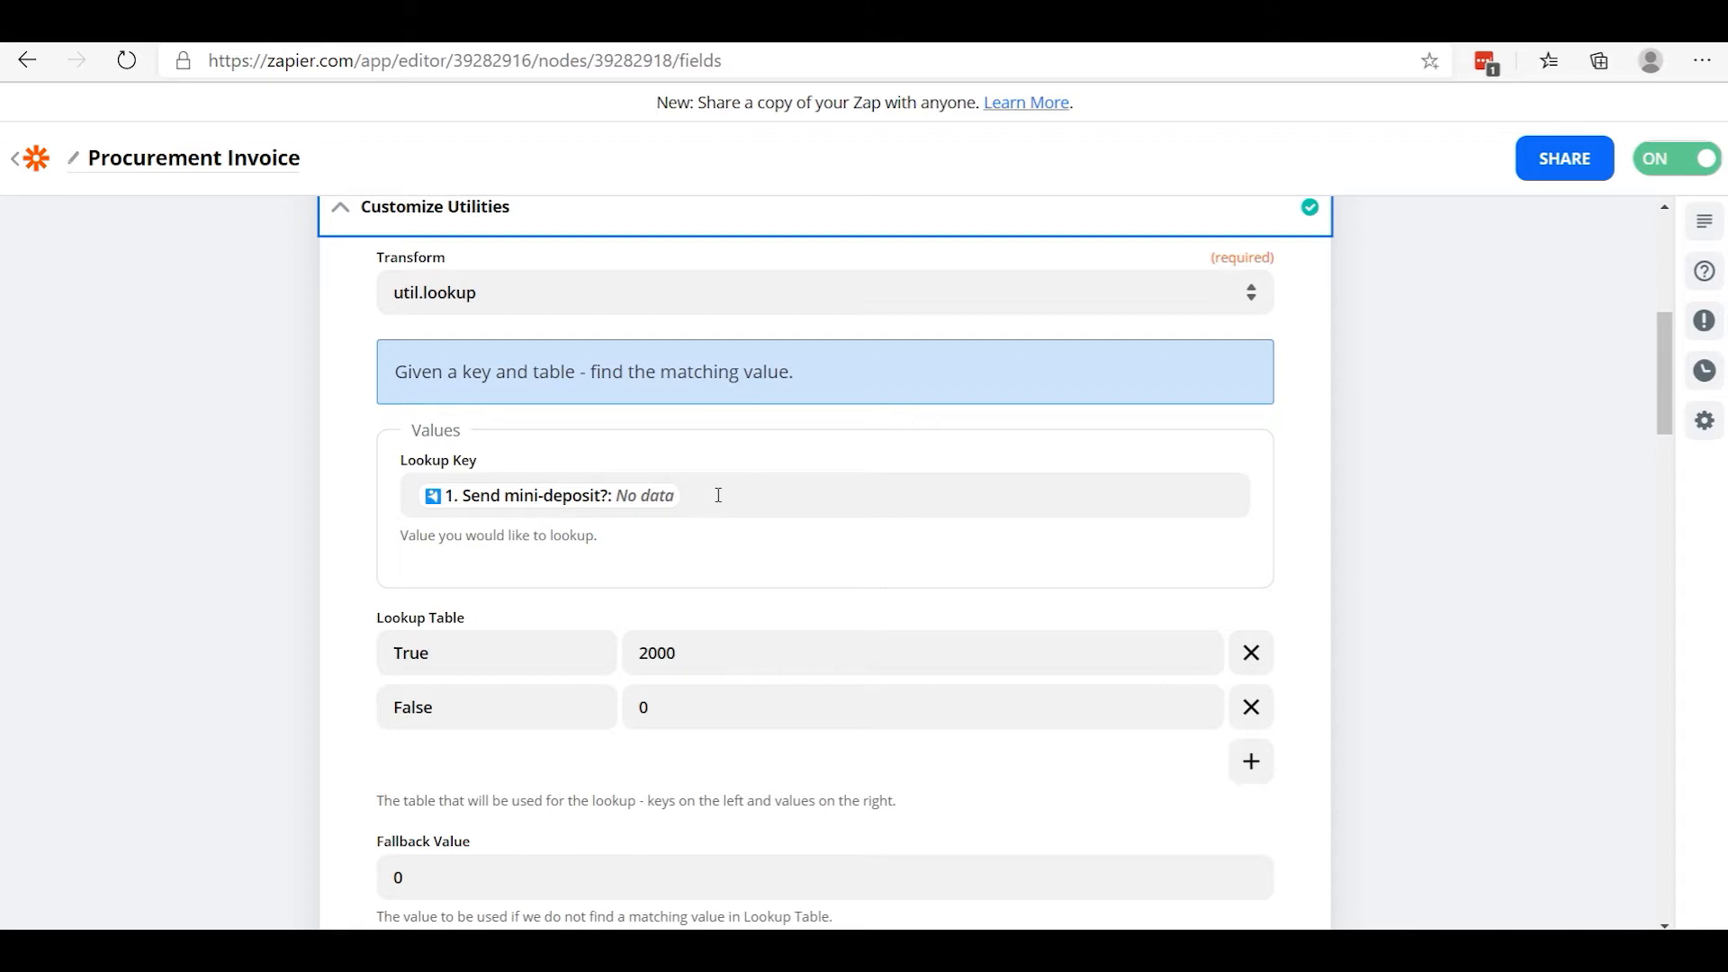
pyautogui.scroll(-1, 423, 525)
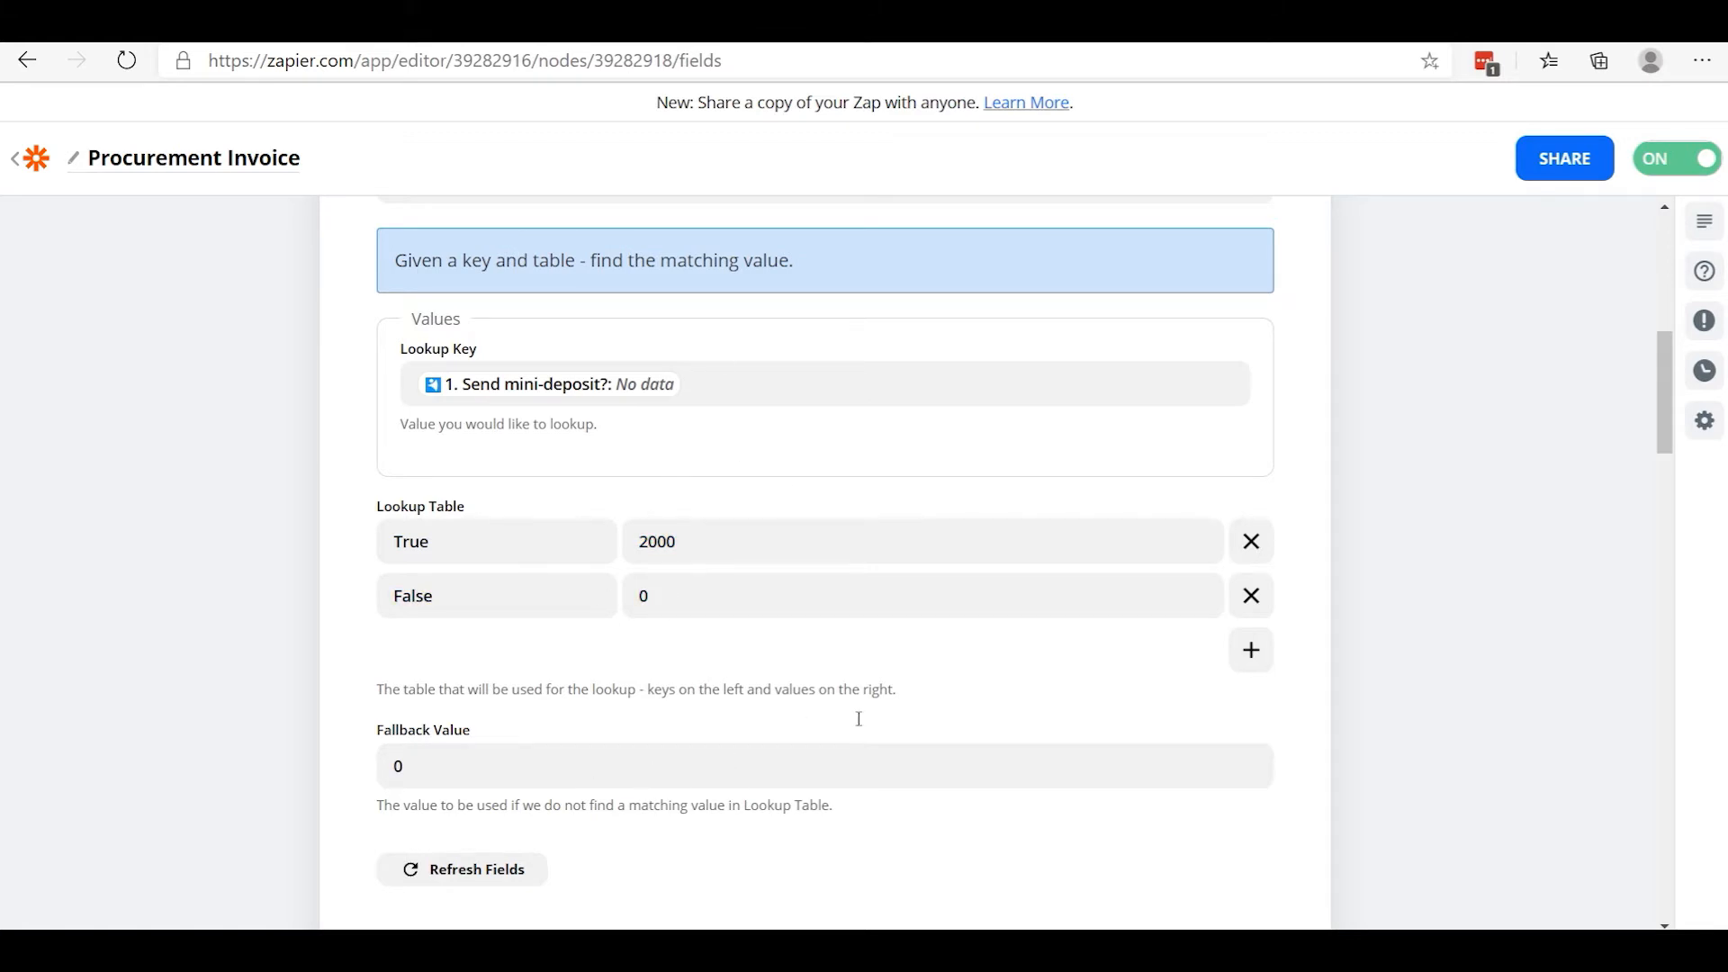
pyautogui.scroll(3, 660, 583)
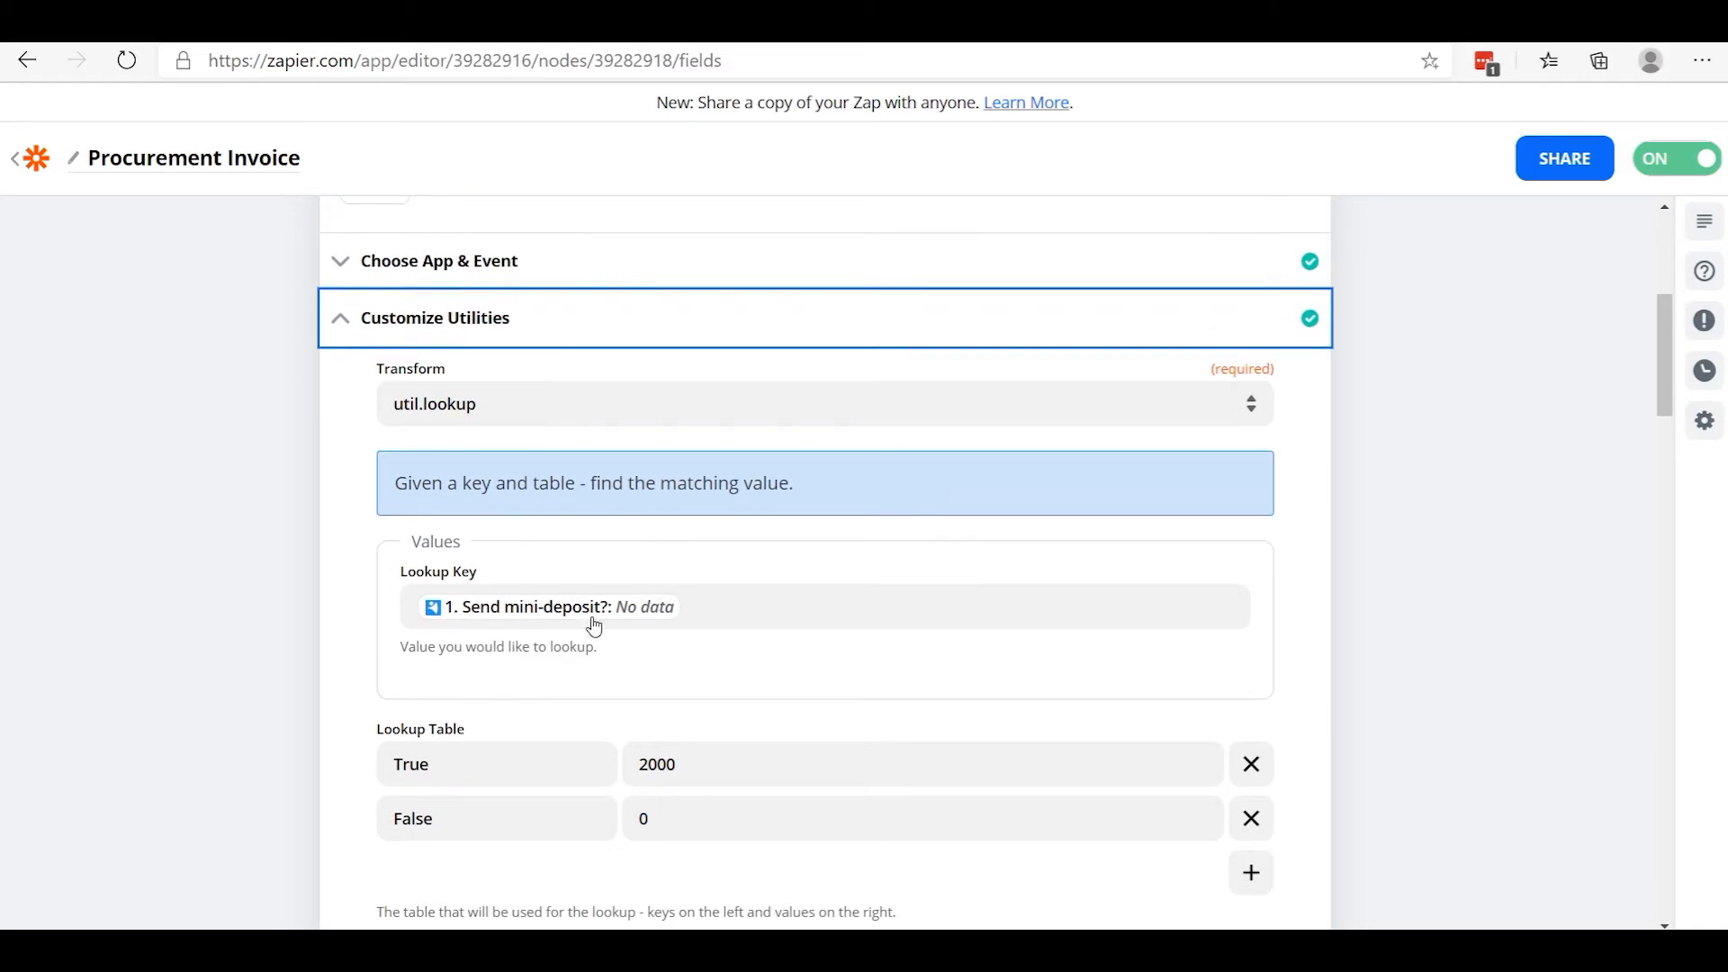
pyautogui.scroll(-2, 652, 691)
pyautogui.scroll(3, 652, 691)
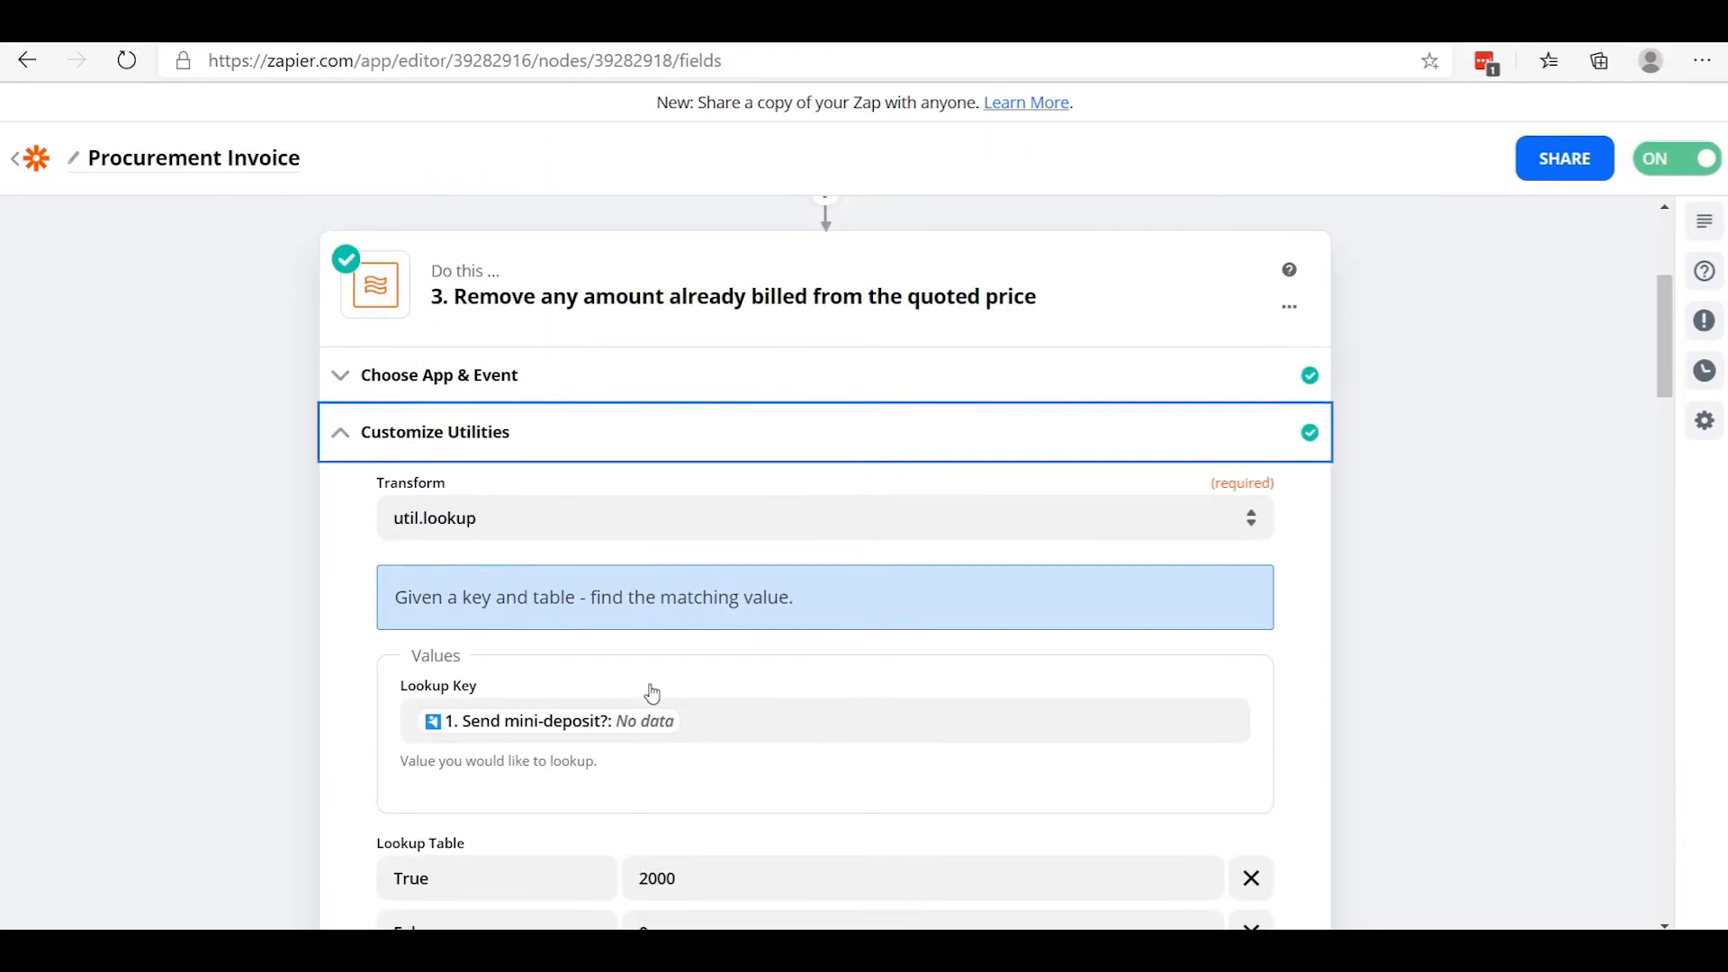
pyautogui.click(343, 437)
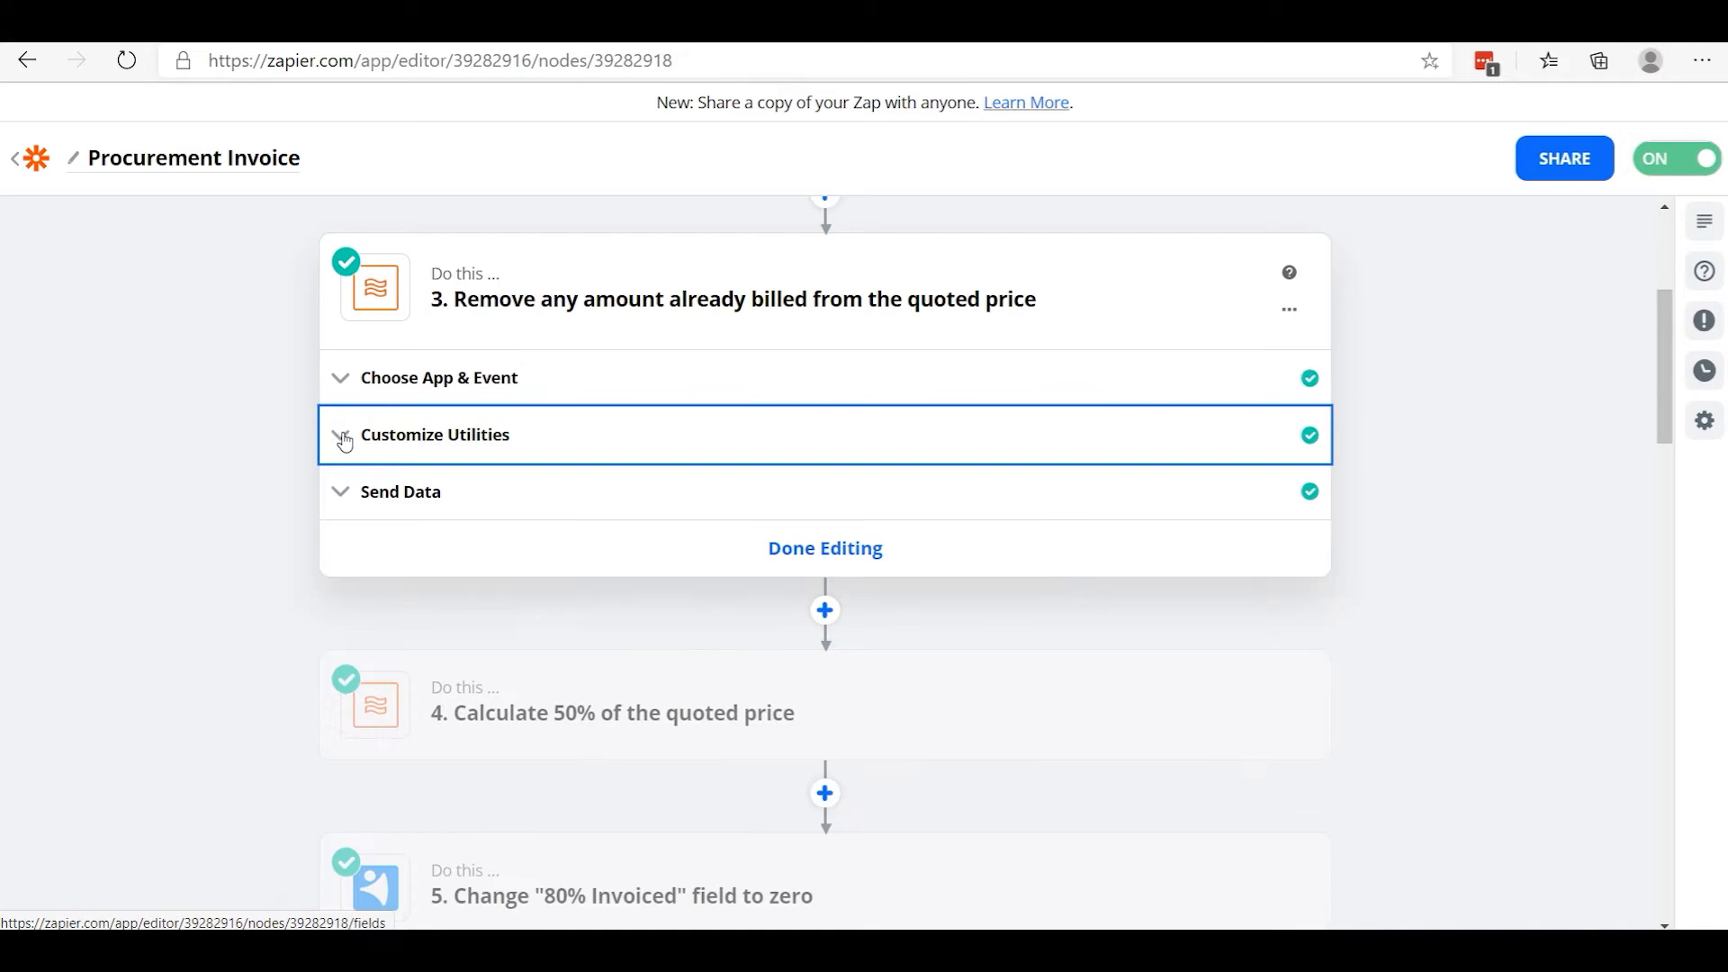
pyautogui.click(851, 548)
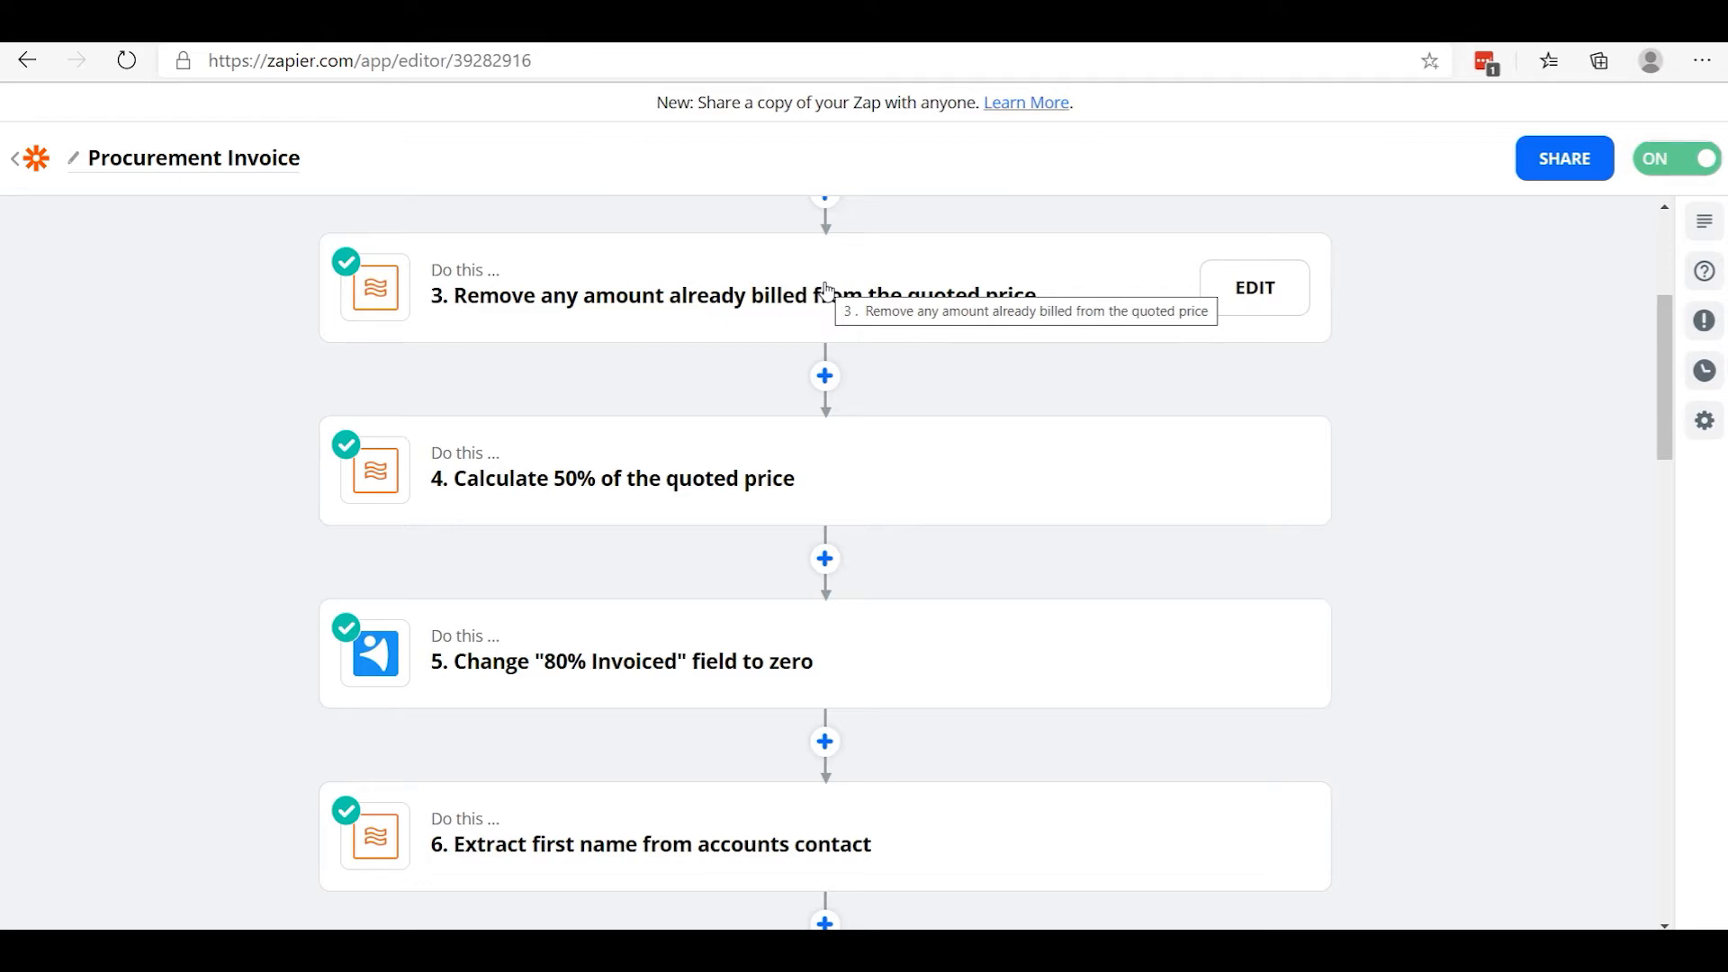
# Open step 4, "Calculate 50% of the quoted price", and examine its app event and spreadsheet-style formula.
pyautogui.click(722, 482)
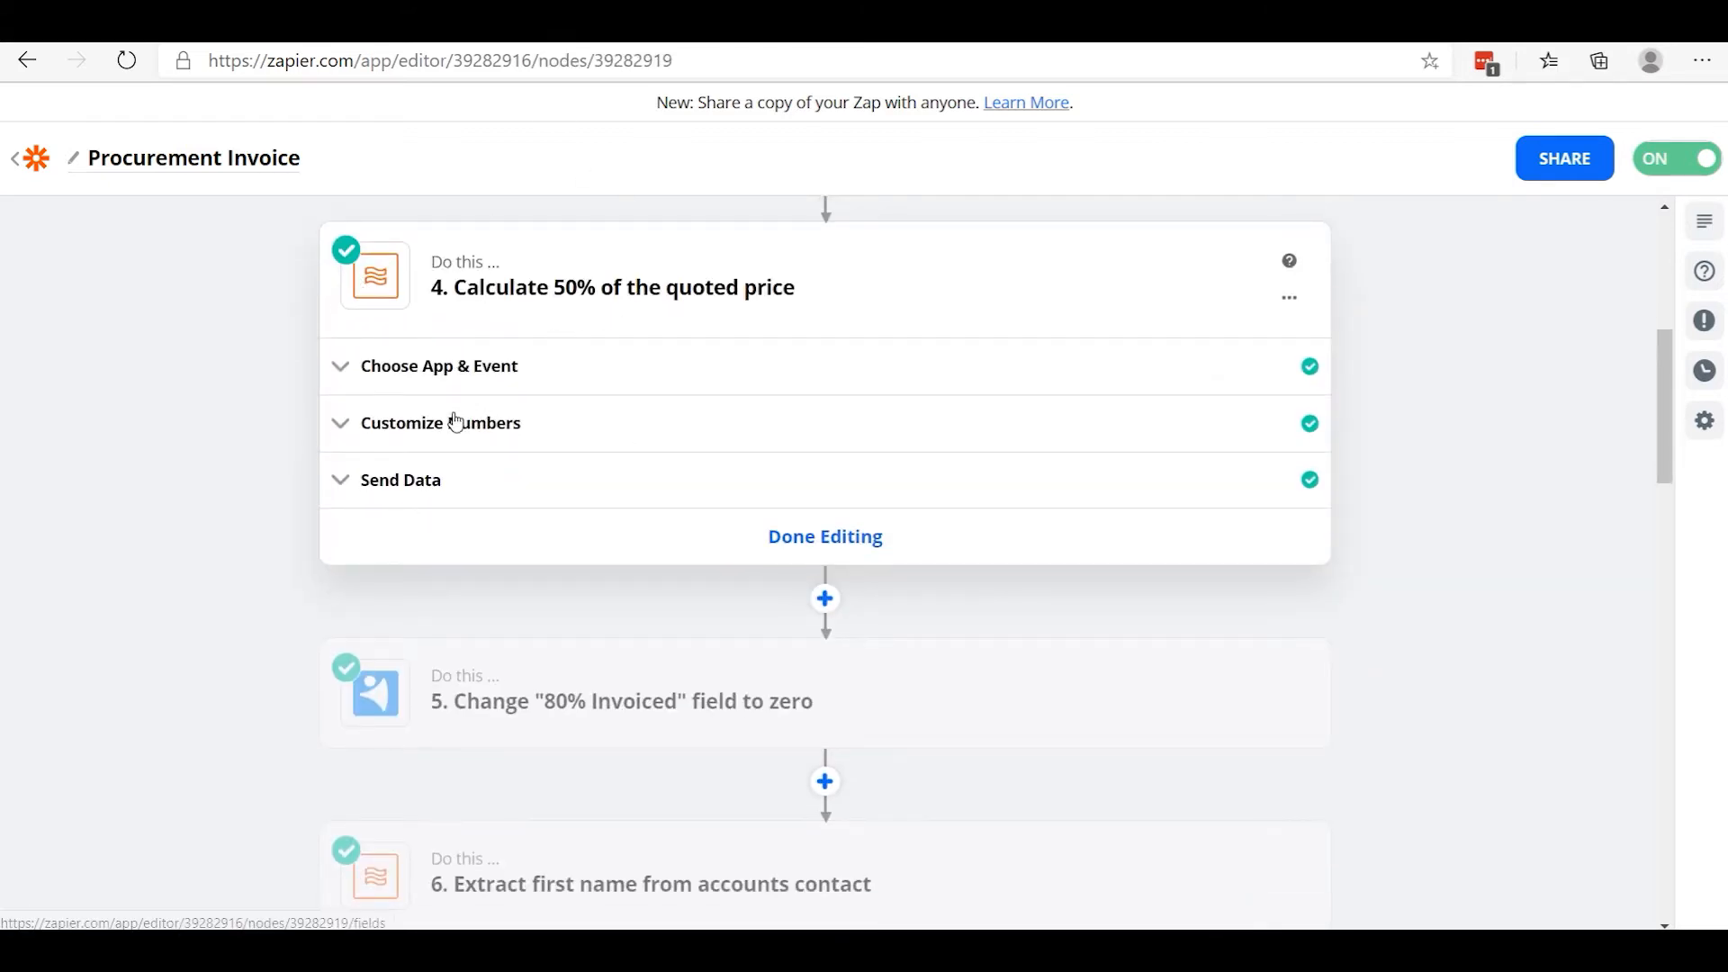
pyautogui.click(431, 375)
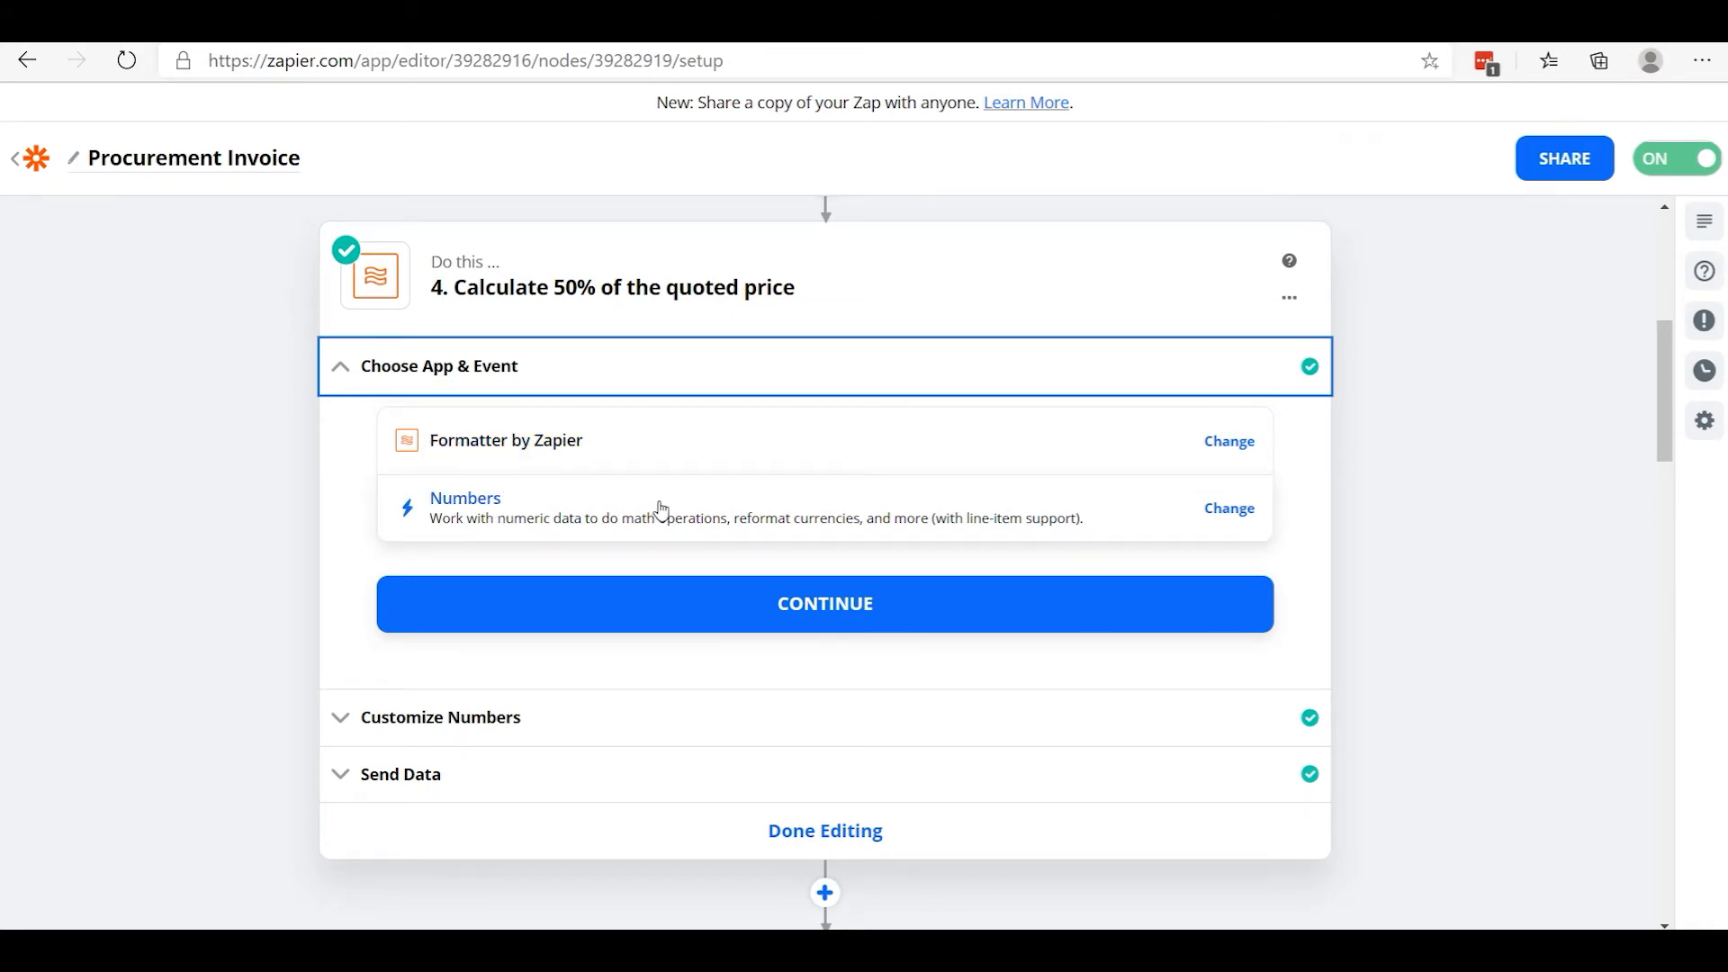
pyautogui.scroll(-3, 618, 436)
pyautogui.click(482, 490)
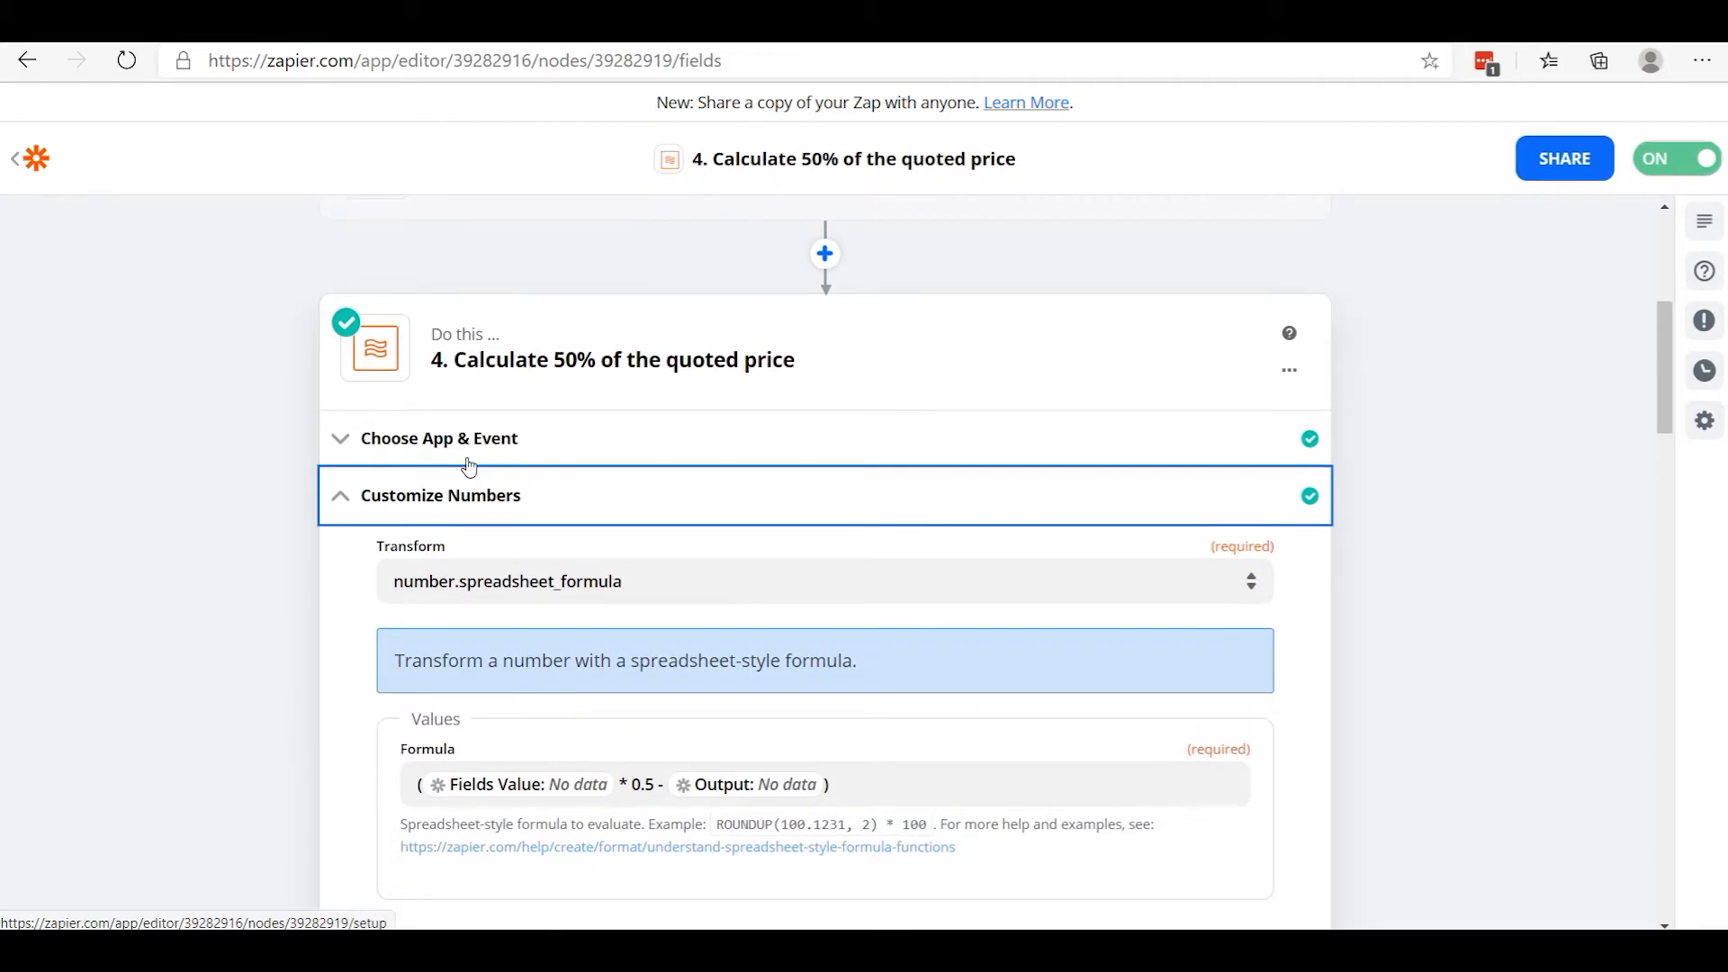
pyautogui.scroll(-4, 468, 450)
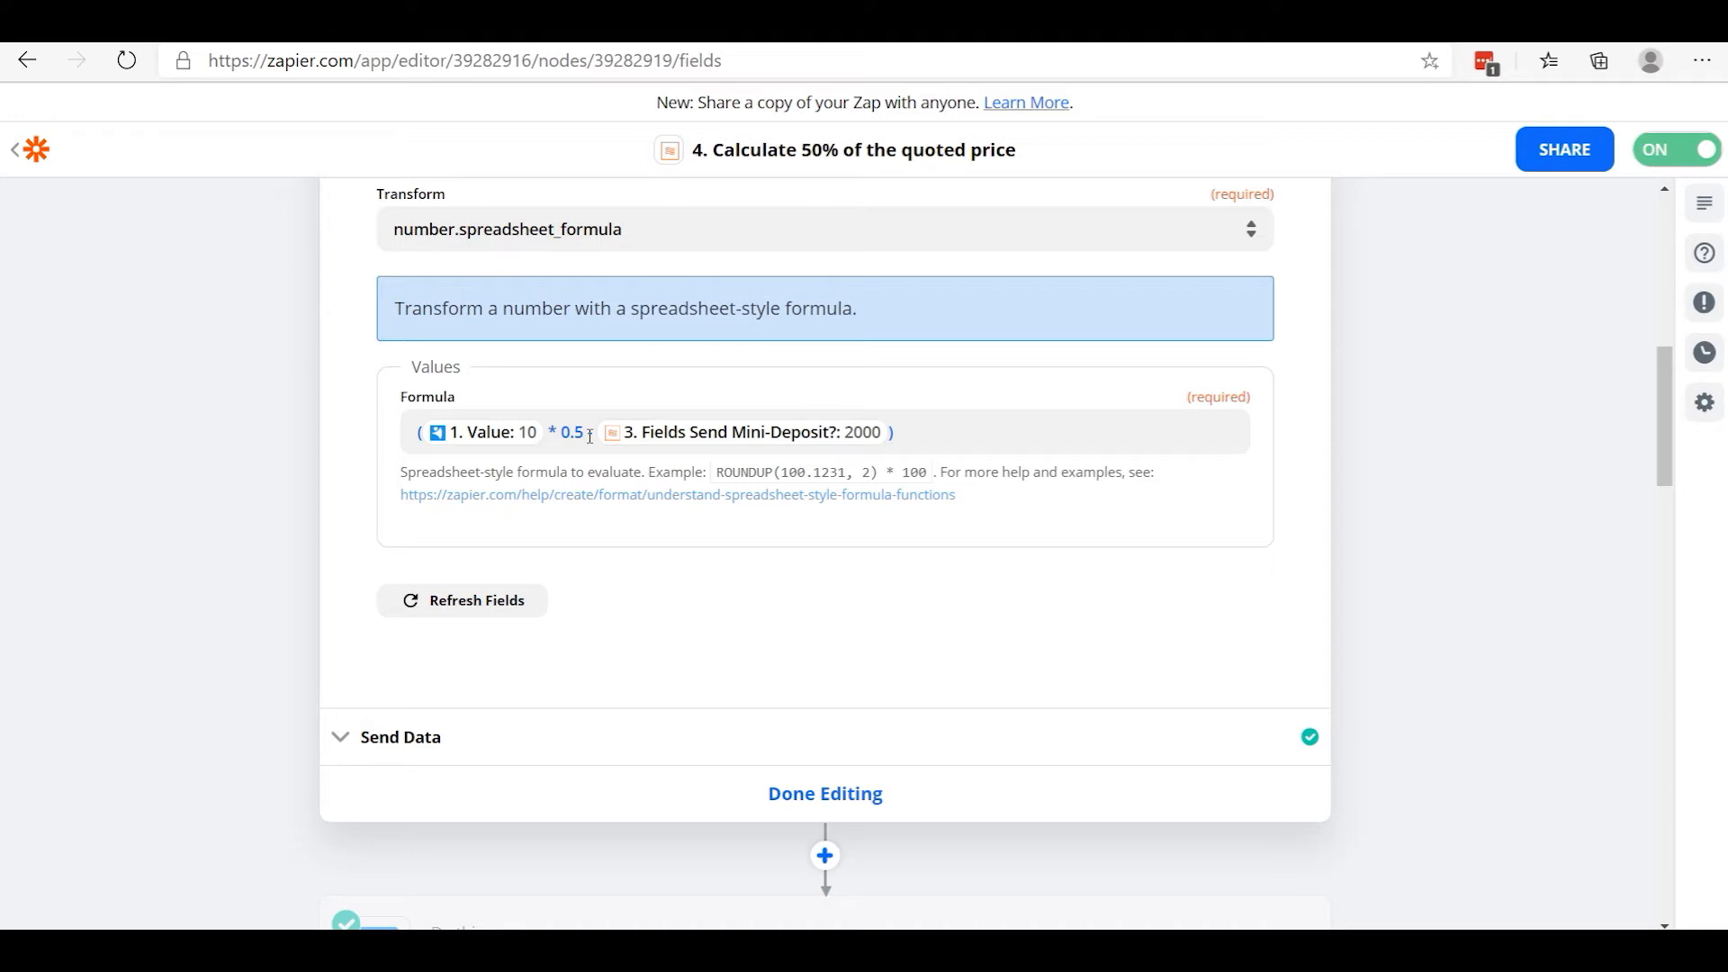
pyautogui.scroll(8, 771, 424)
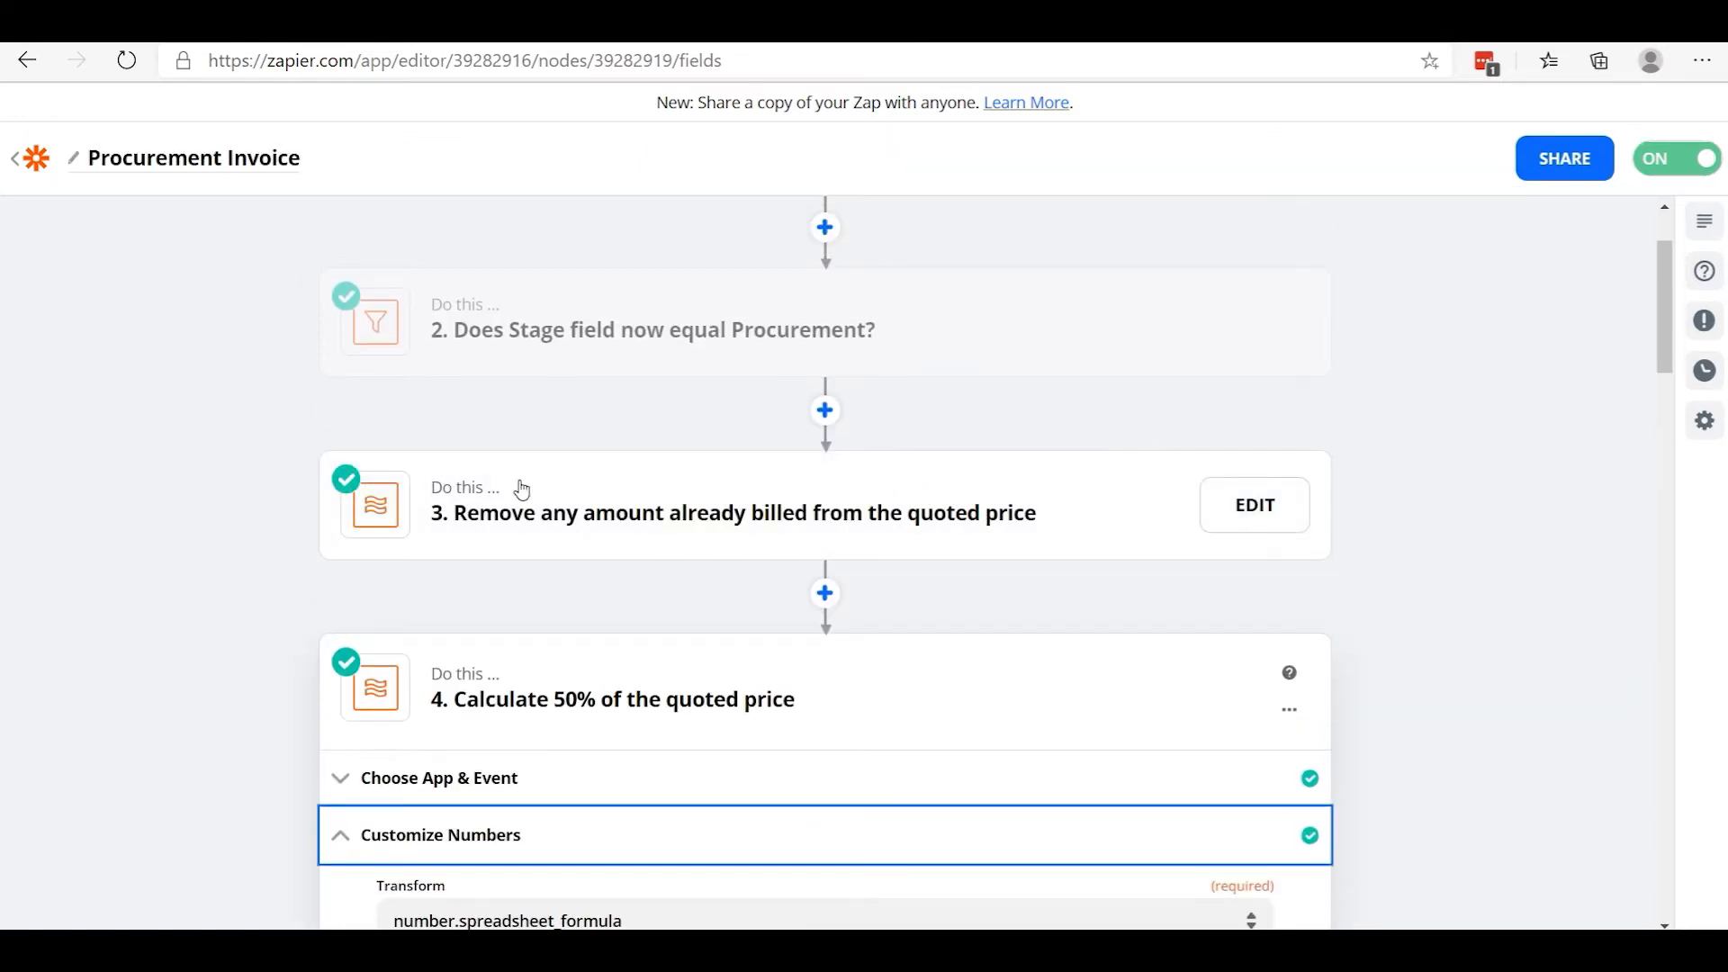
pyautogui.scroll(-5, 741, 489)
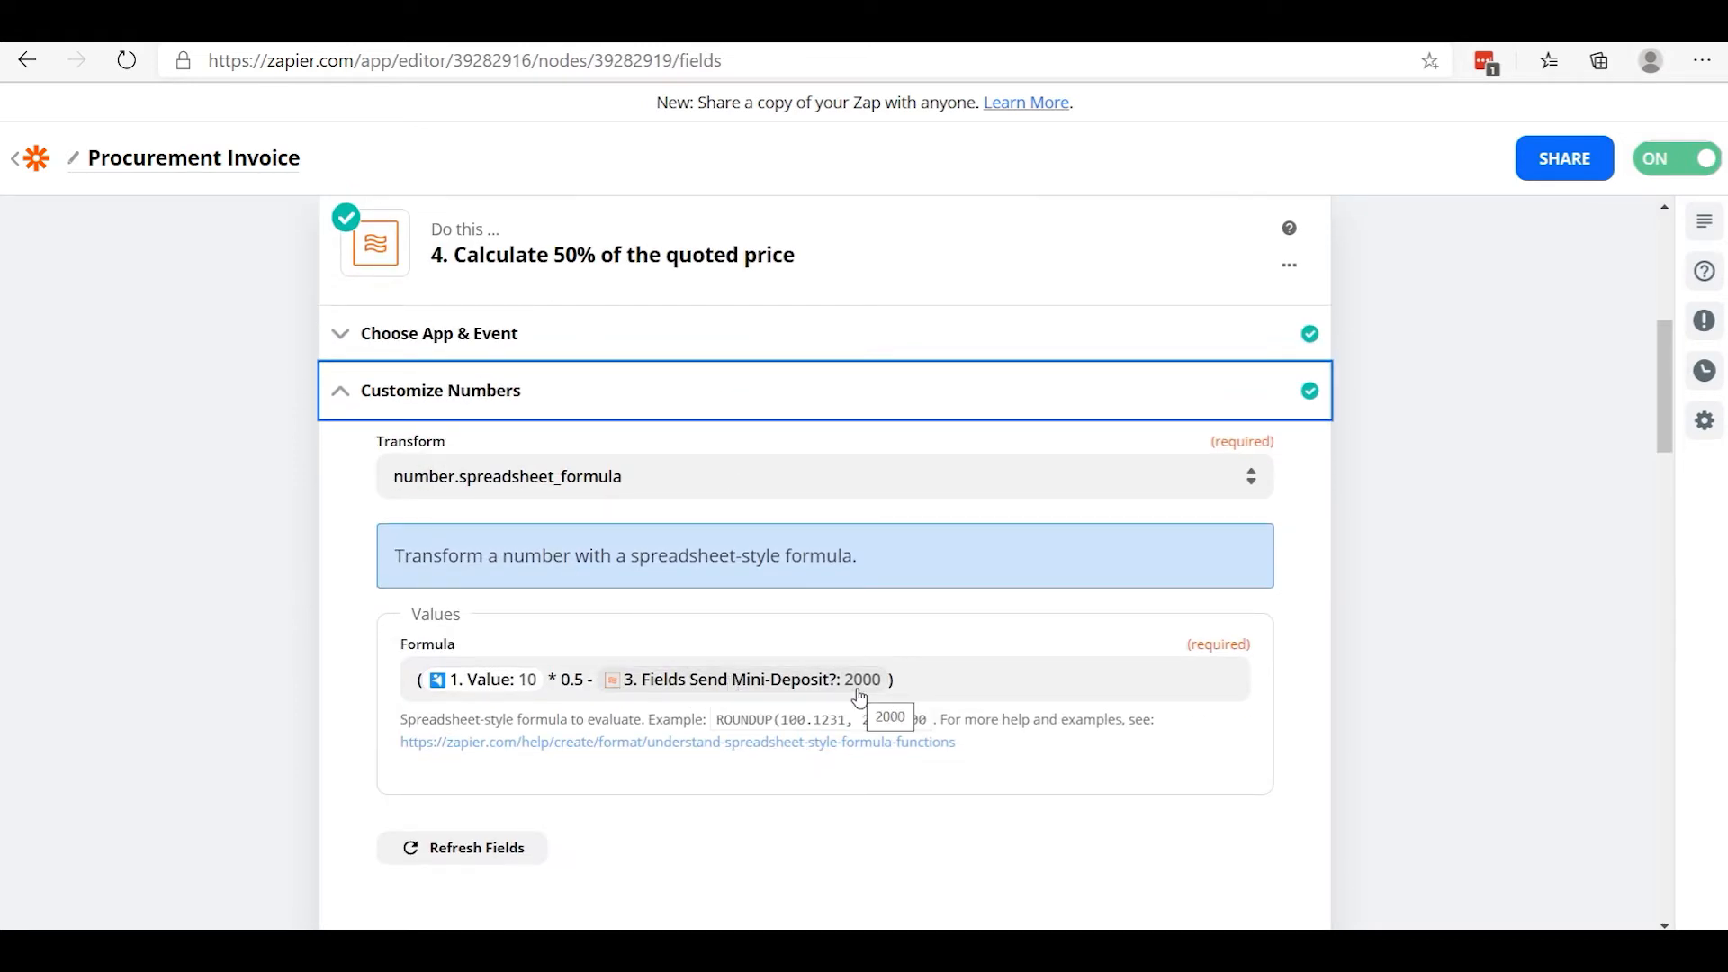
pyautogui.scroll(-3, 859, 698)
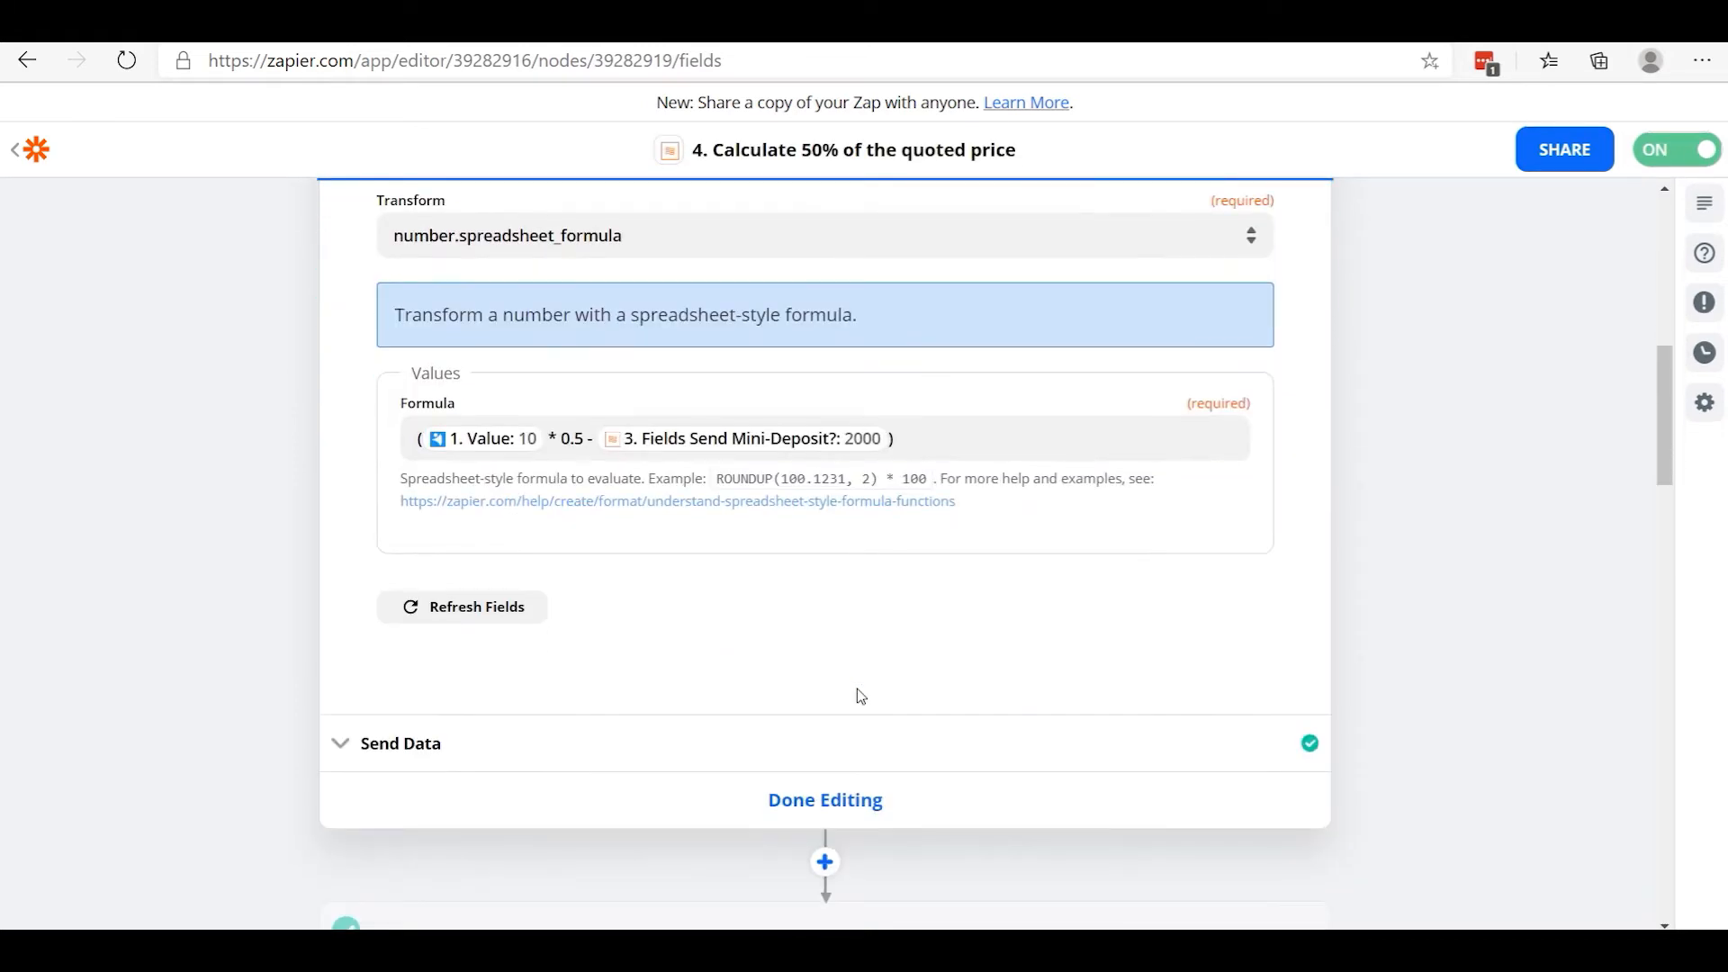
pyautogui.scroll(1, 862, 695)
pyautogui.scroll(-3, 861, 695)
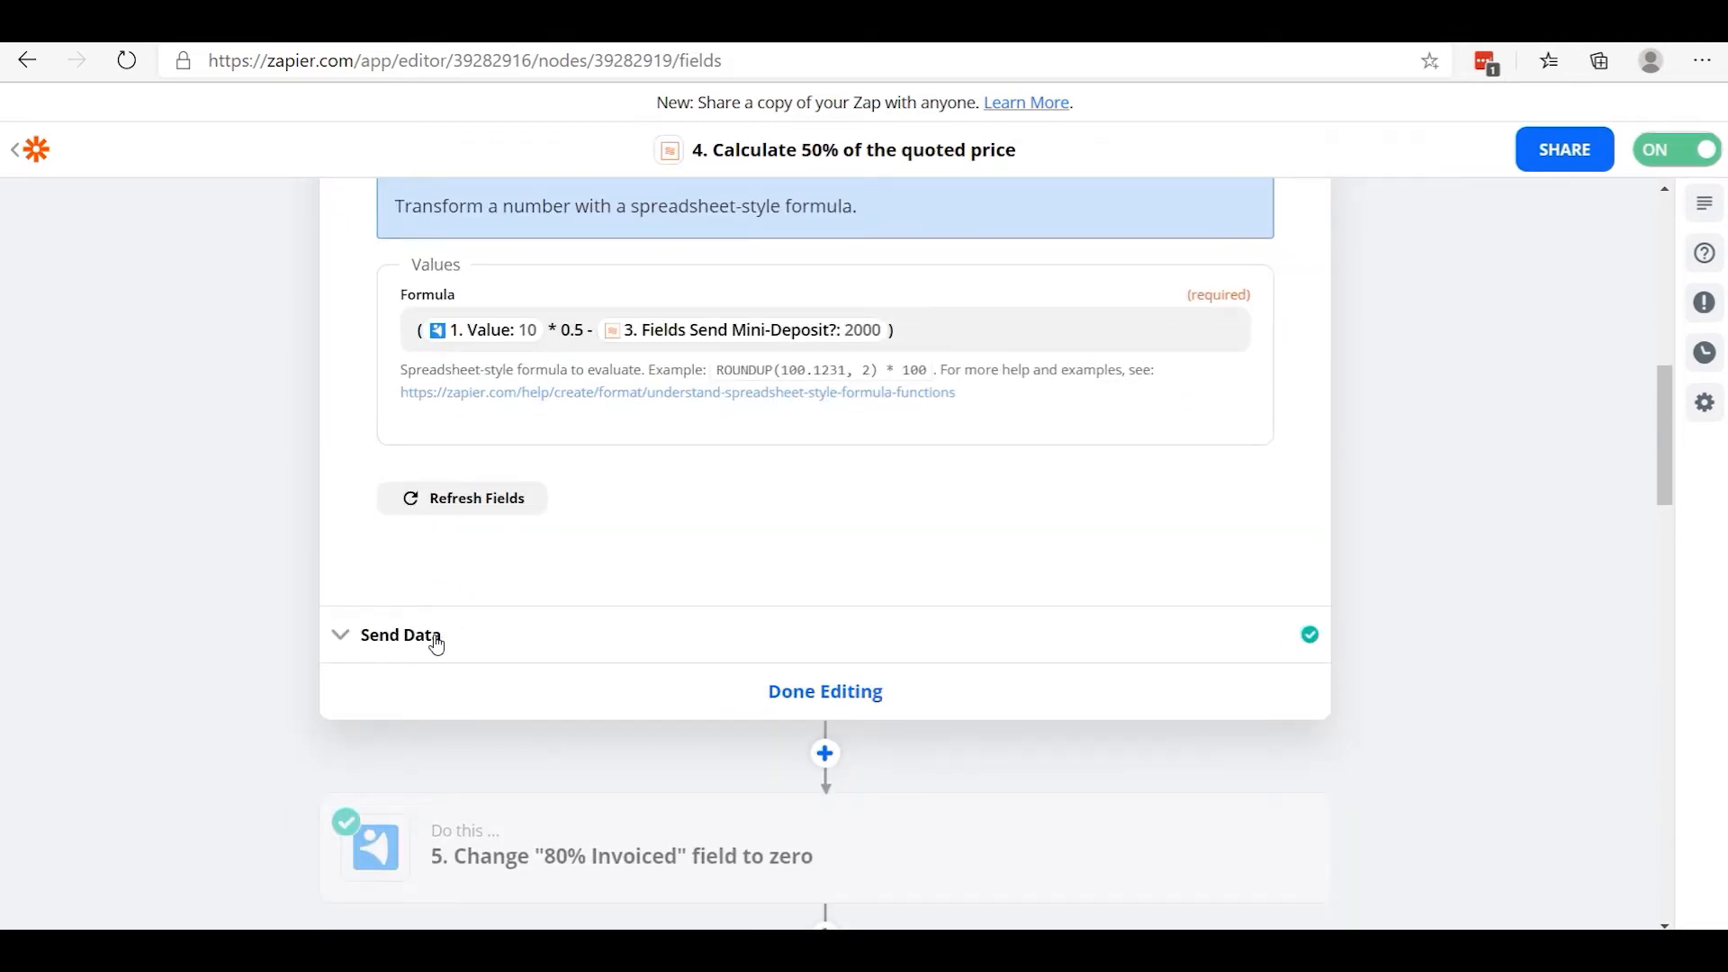
# Examine the Send Data test output of step 4 and finish editing the step.
pyautogui.click(436, 641)
pyautogui.scroll(-3, 853, 490)
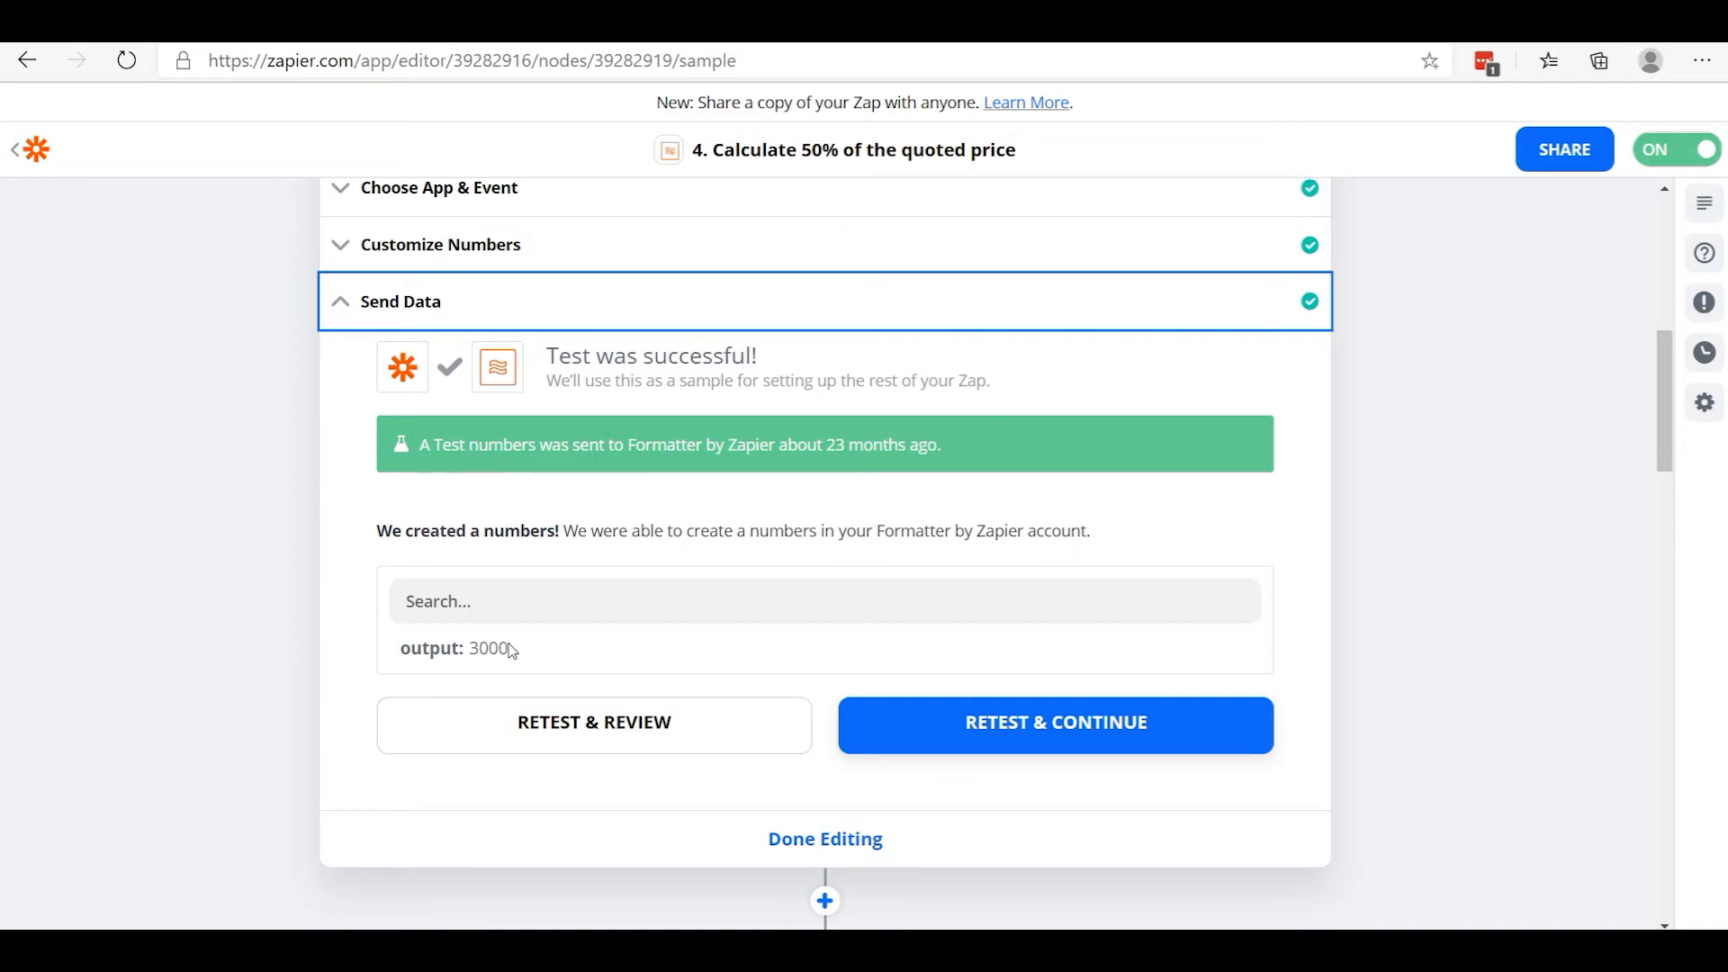
pyautogui.scroll(3, 844, 589)
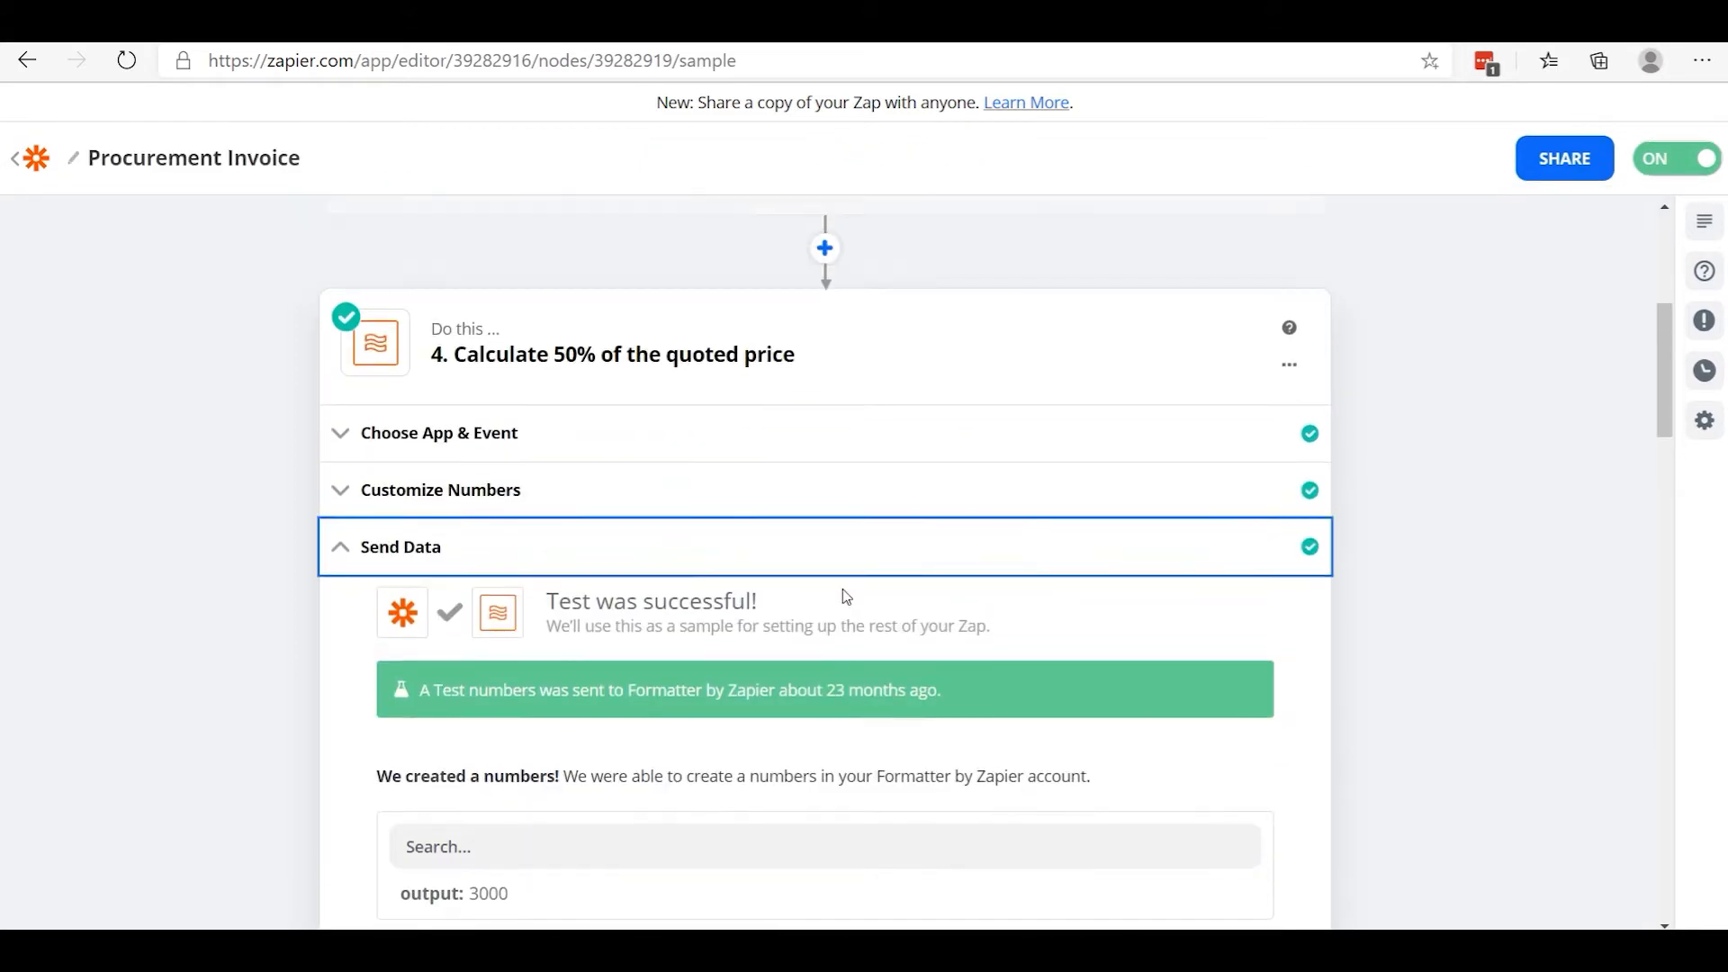
pyautogui.scroll(-1, 569, 662)
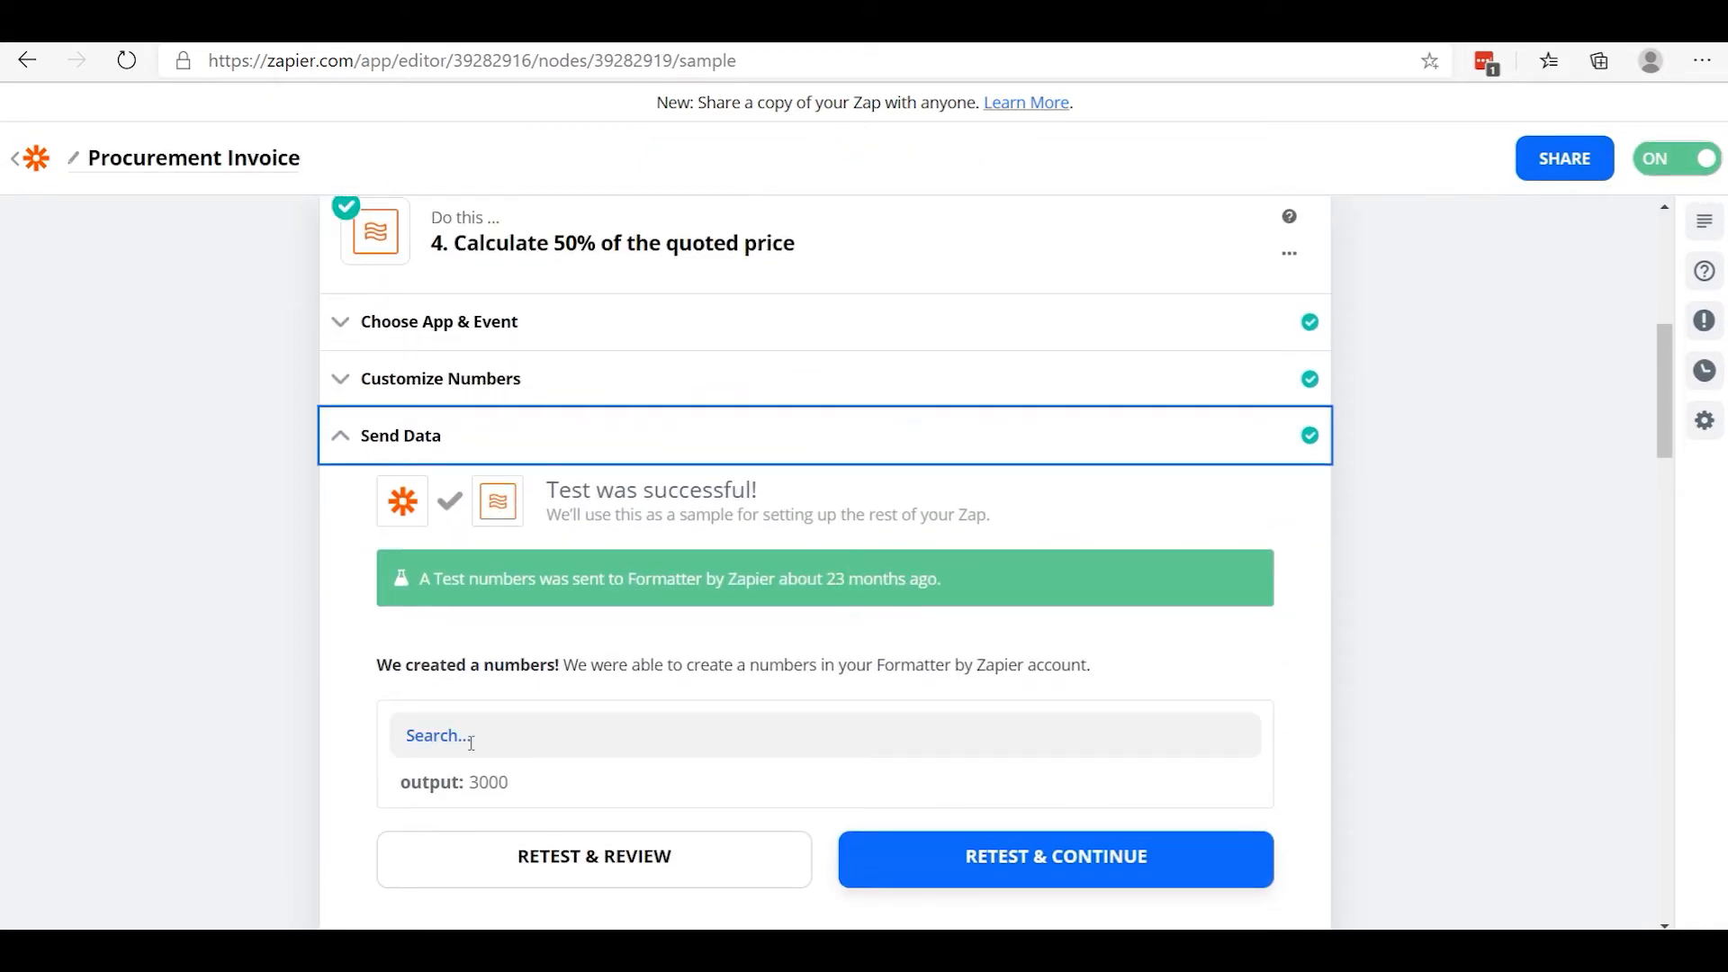
pyautogui.scroll(2, 703, 605)
pyautogui.scroll(-4, 494, 775)
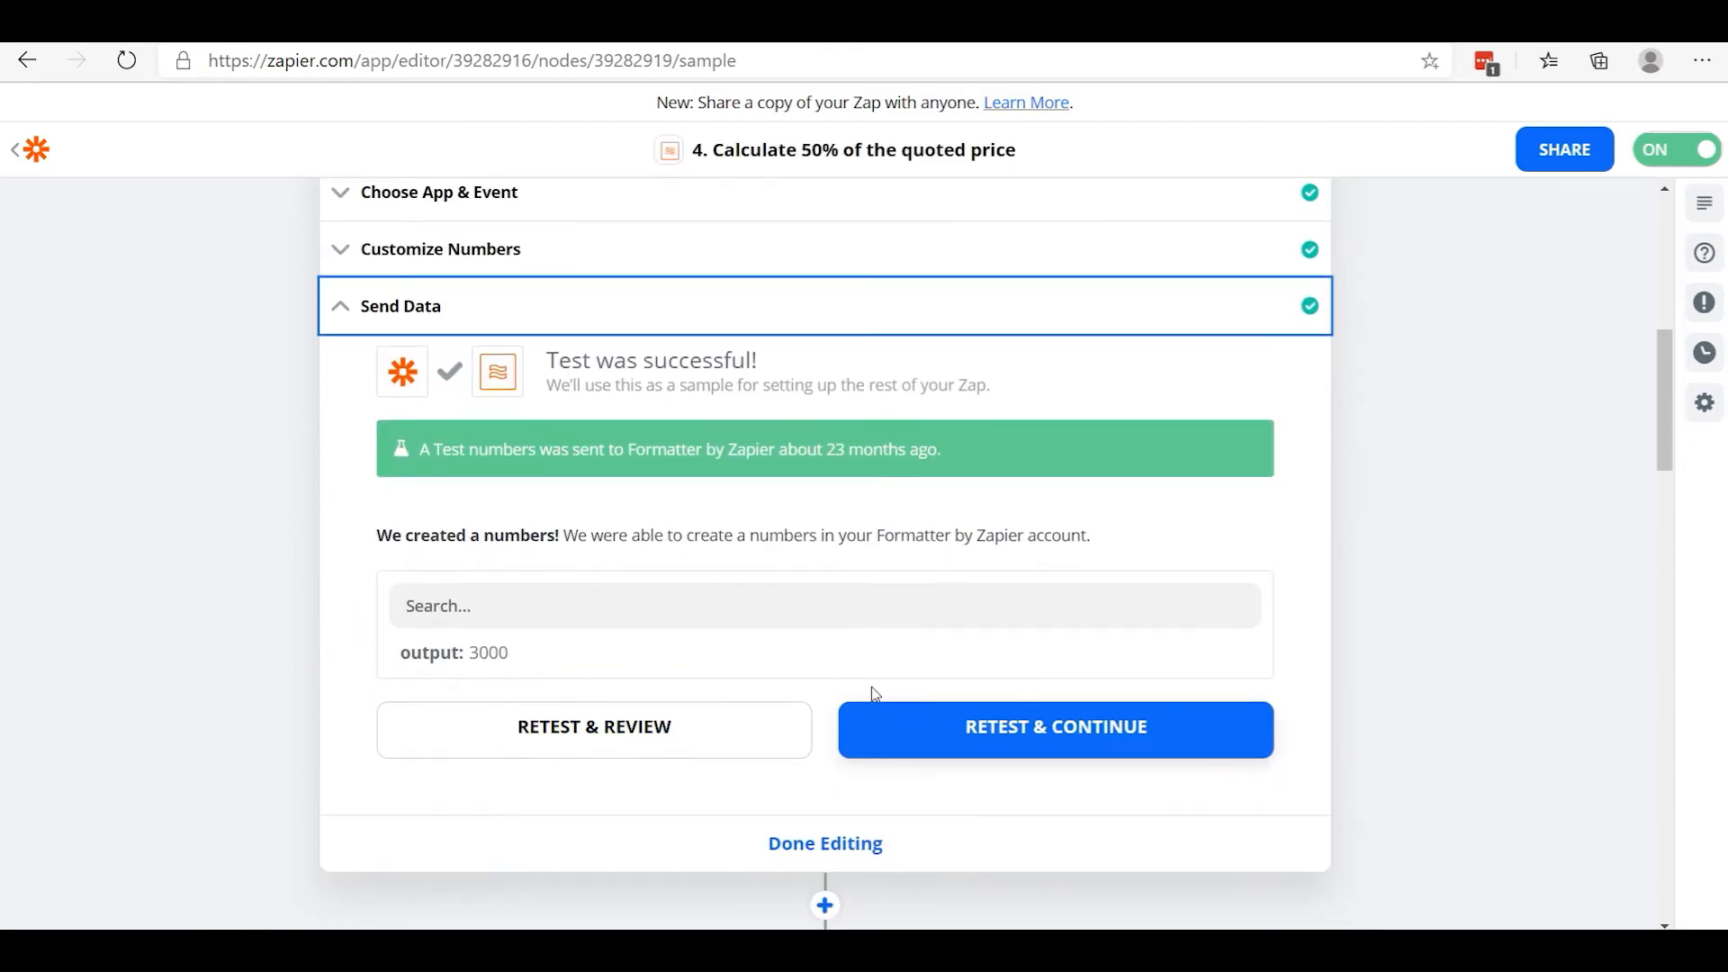
pyautogui.click(848, 844)
pyautogui.scroll(-2, 741, 579)
pyautogui.scroll(2, 743, 581)
pyautogui.scroll(5, 743, 581)
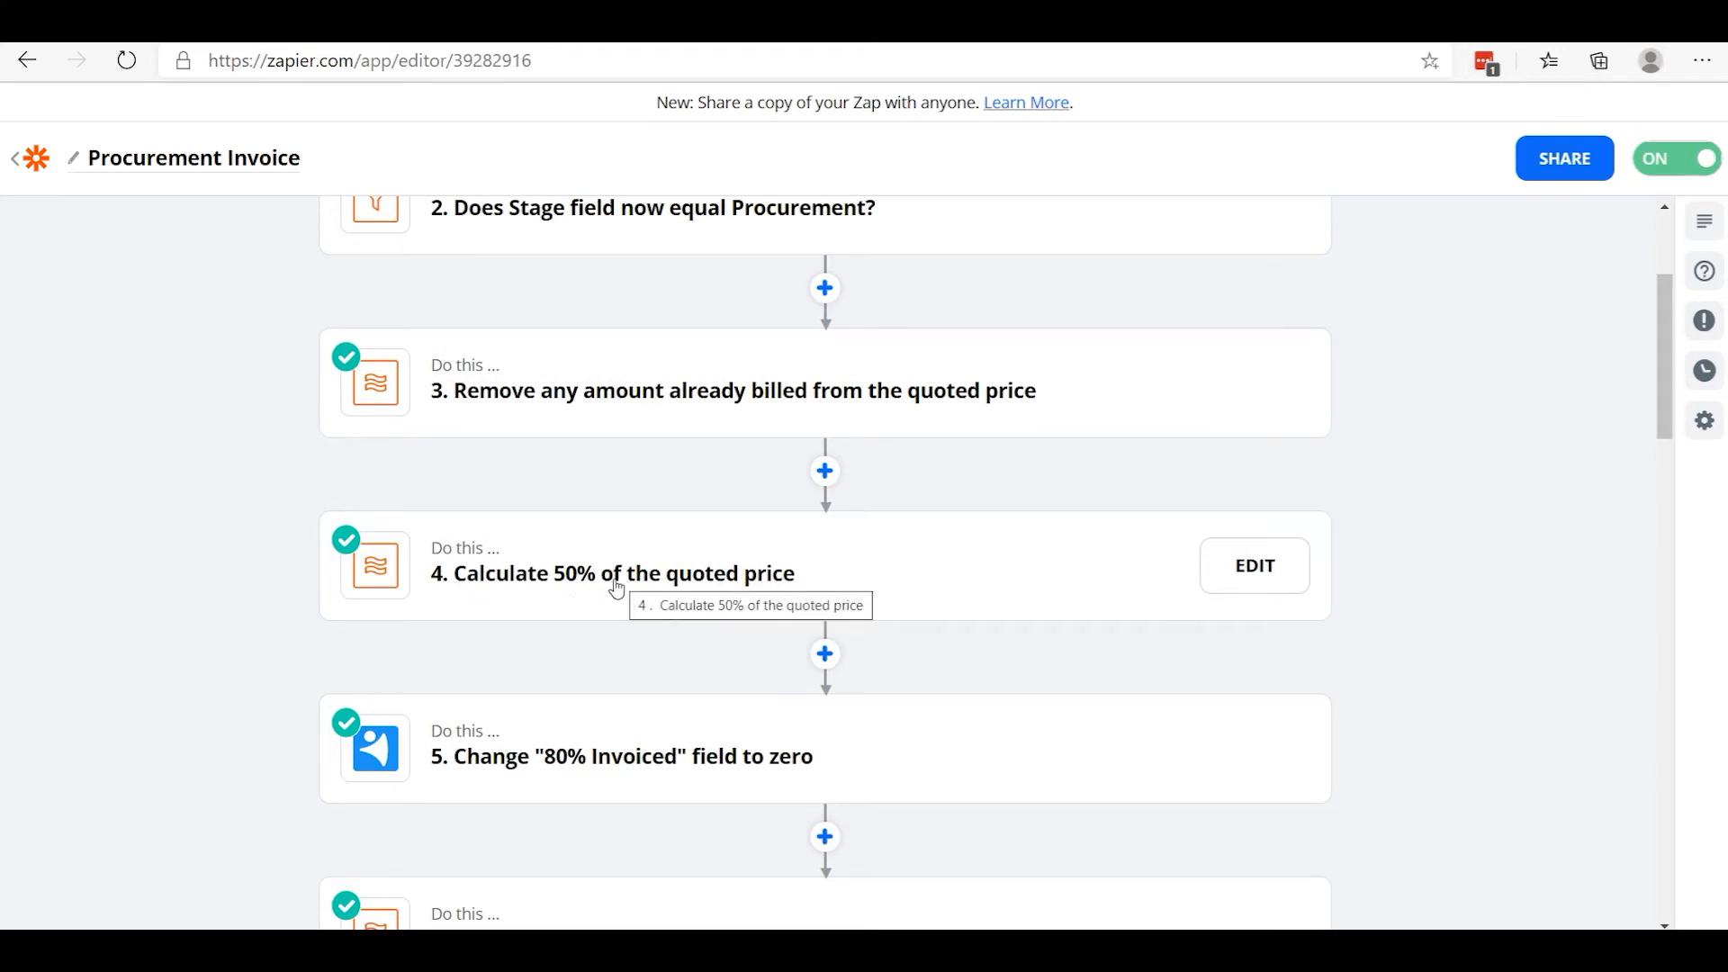
pyautogui.scroll(-2, 608, 679)
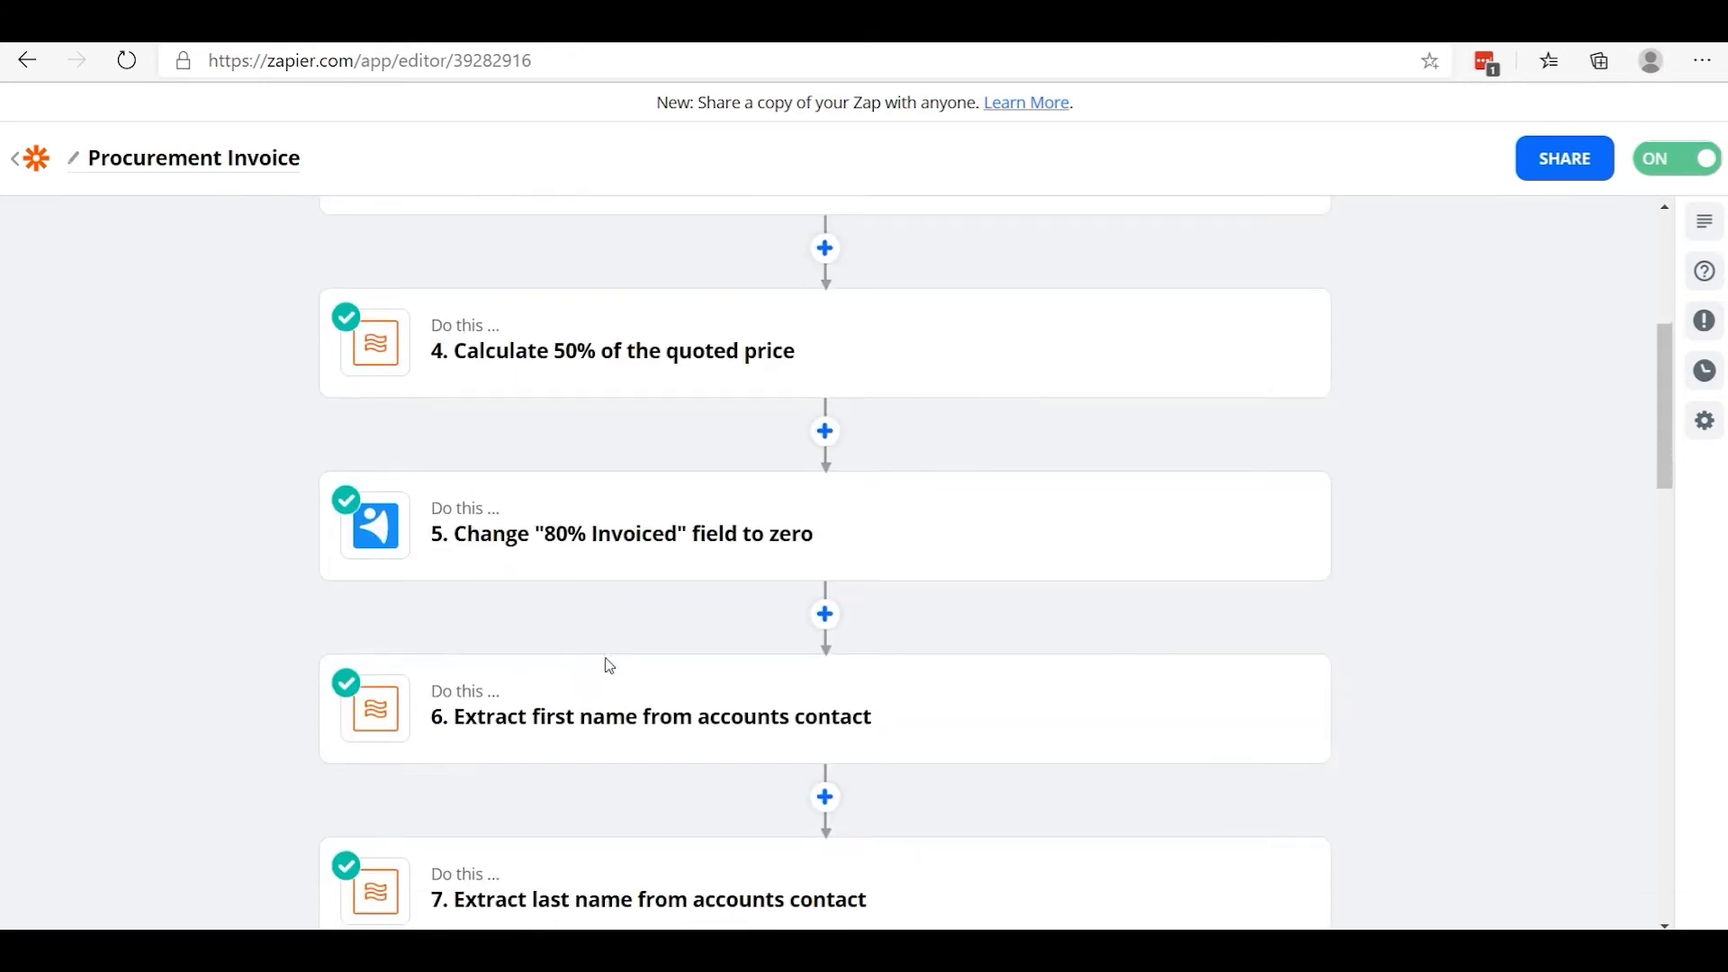
# Open step 5, "Change "80% Invoiced" field to zero", examine its Customize Record fields, and finish editing the step.
pyautogui.moveTo(648, 596)
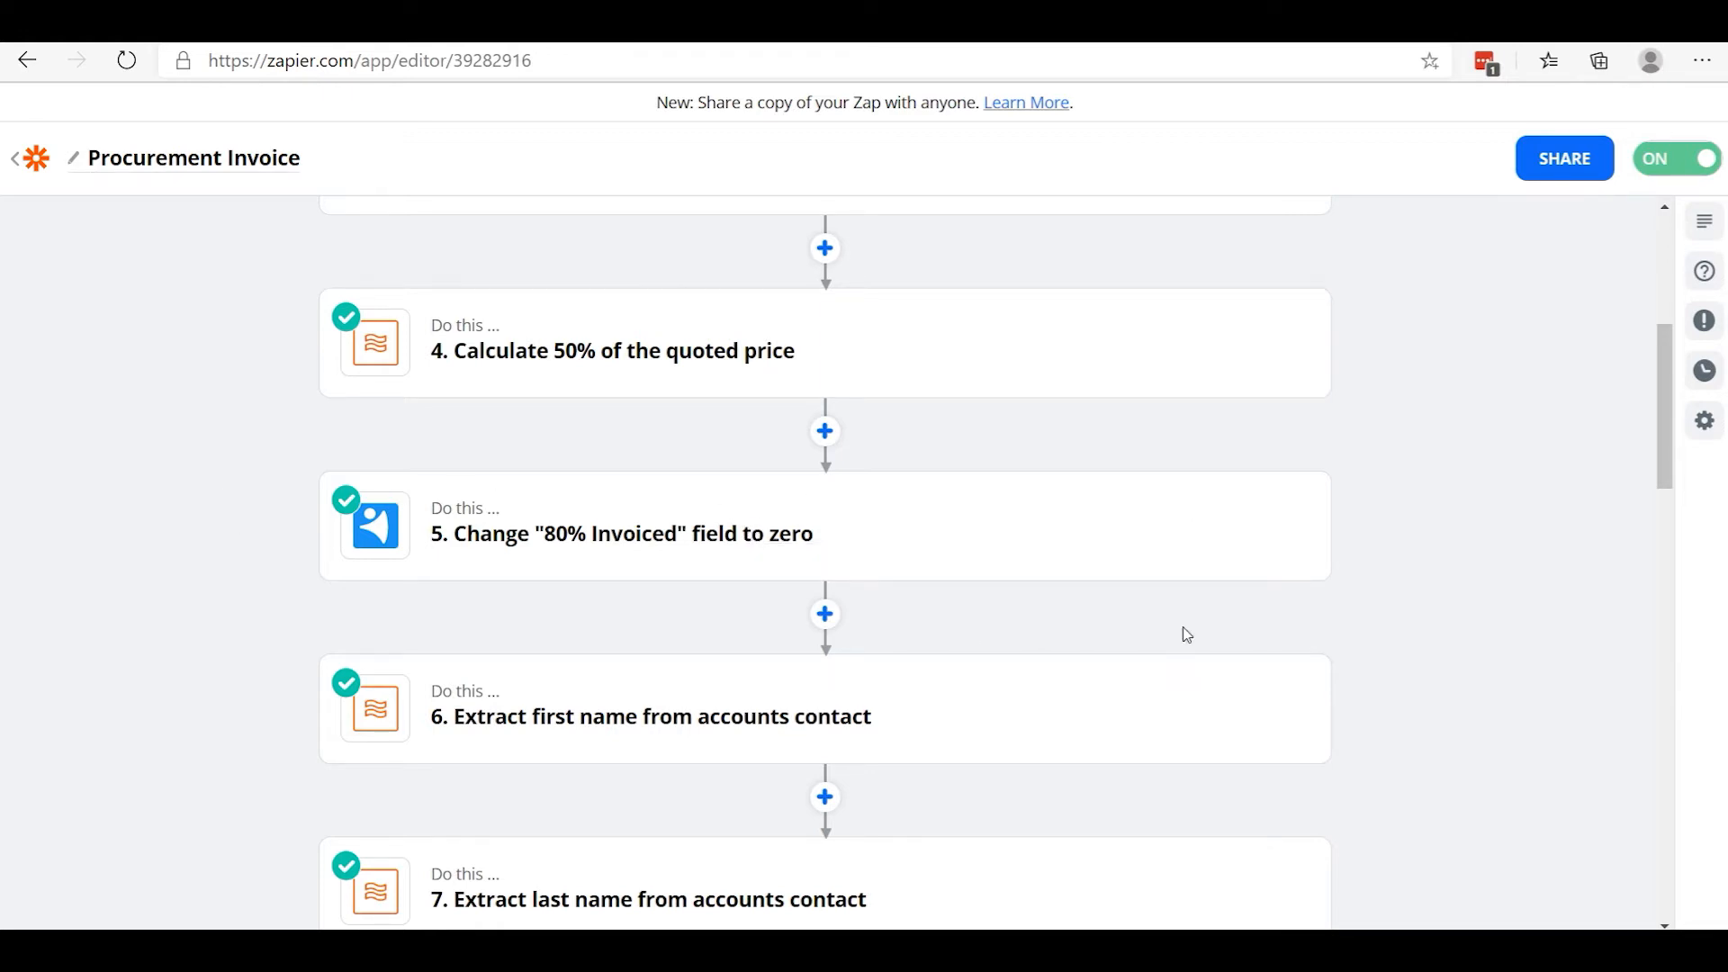
pyautogui.click(693, 545)
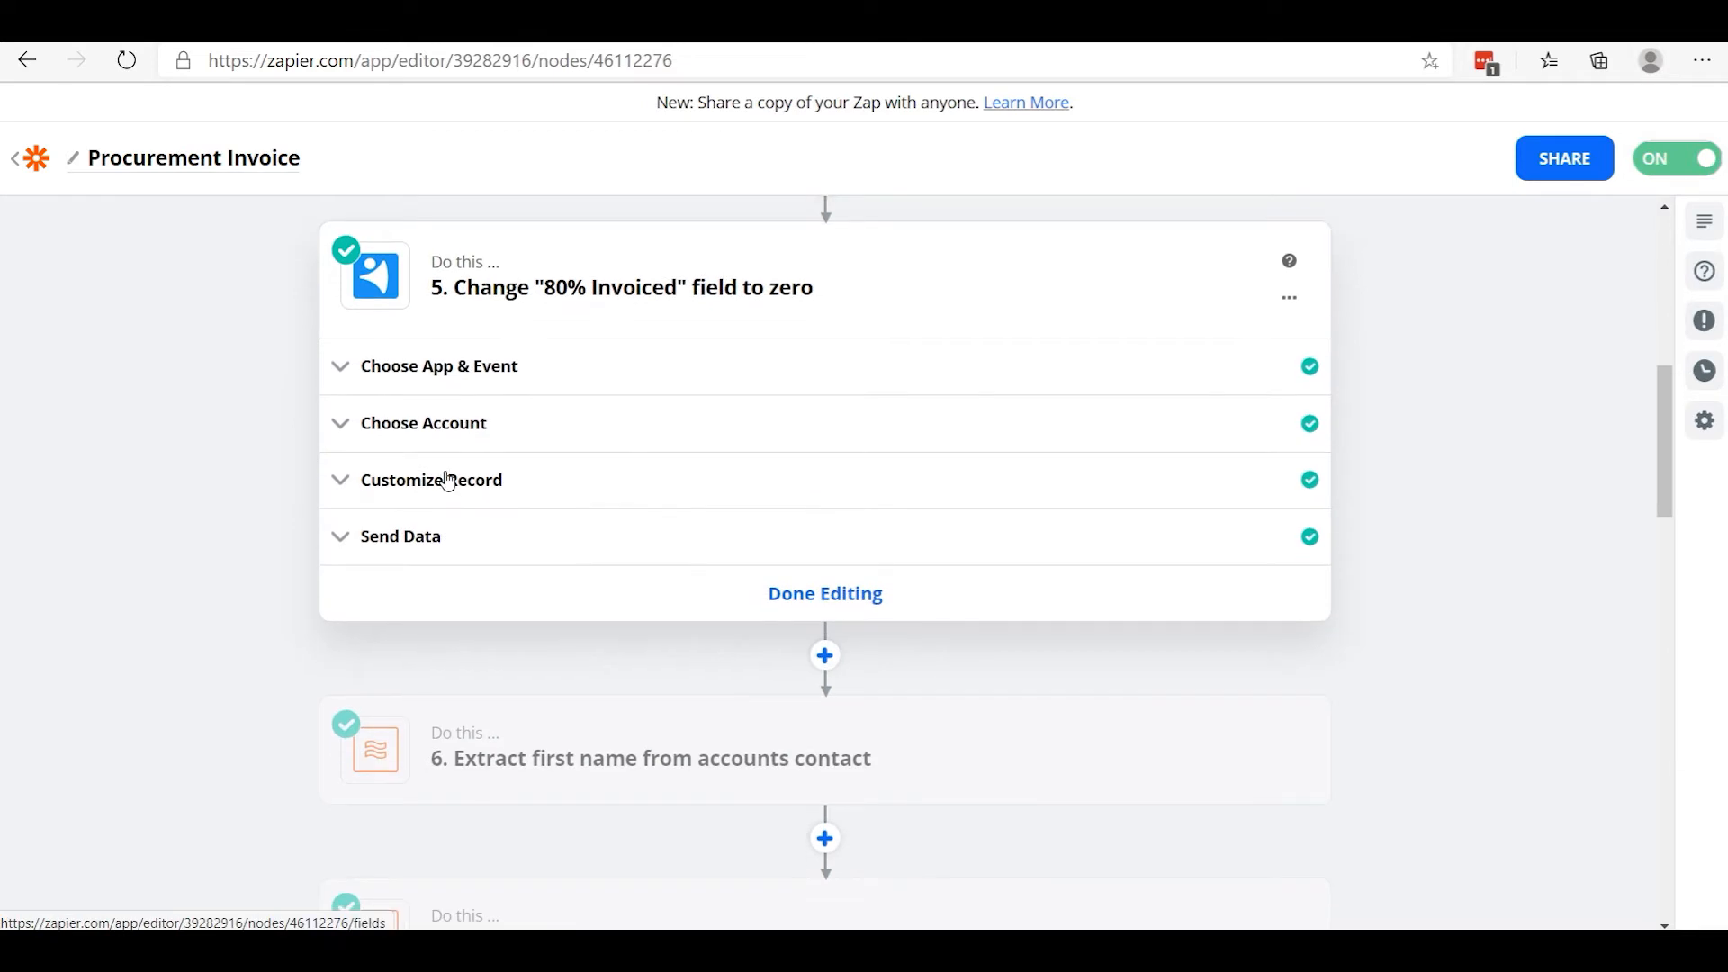
pyautogui.click(448, 479)
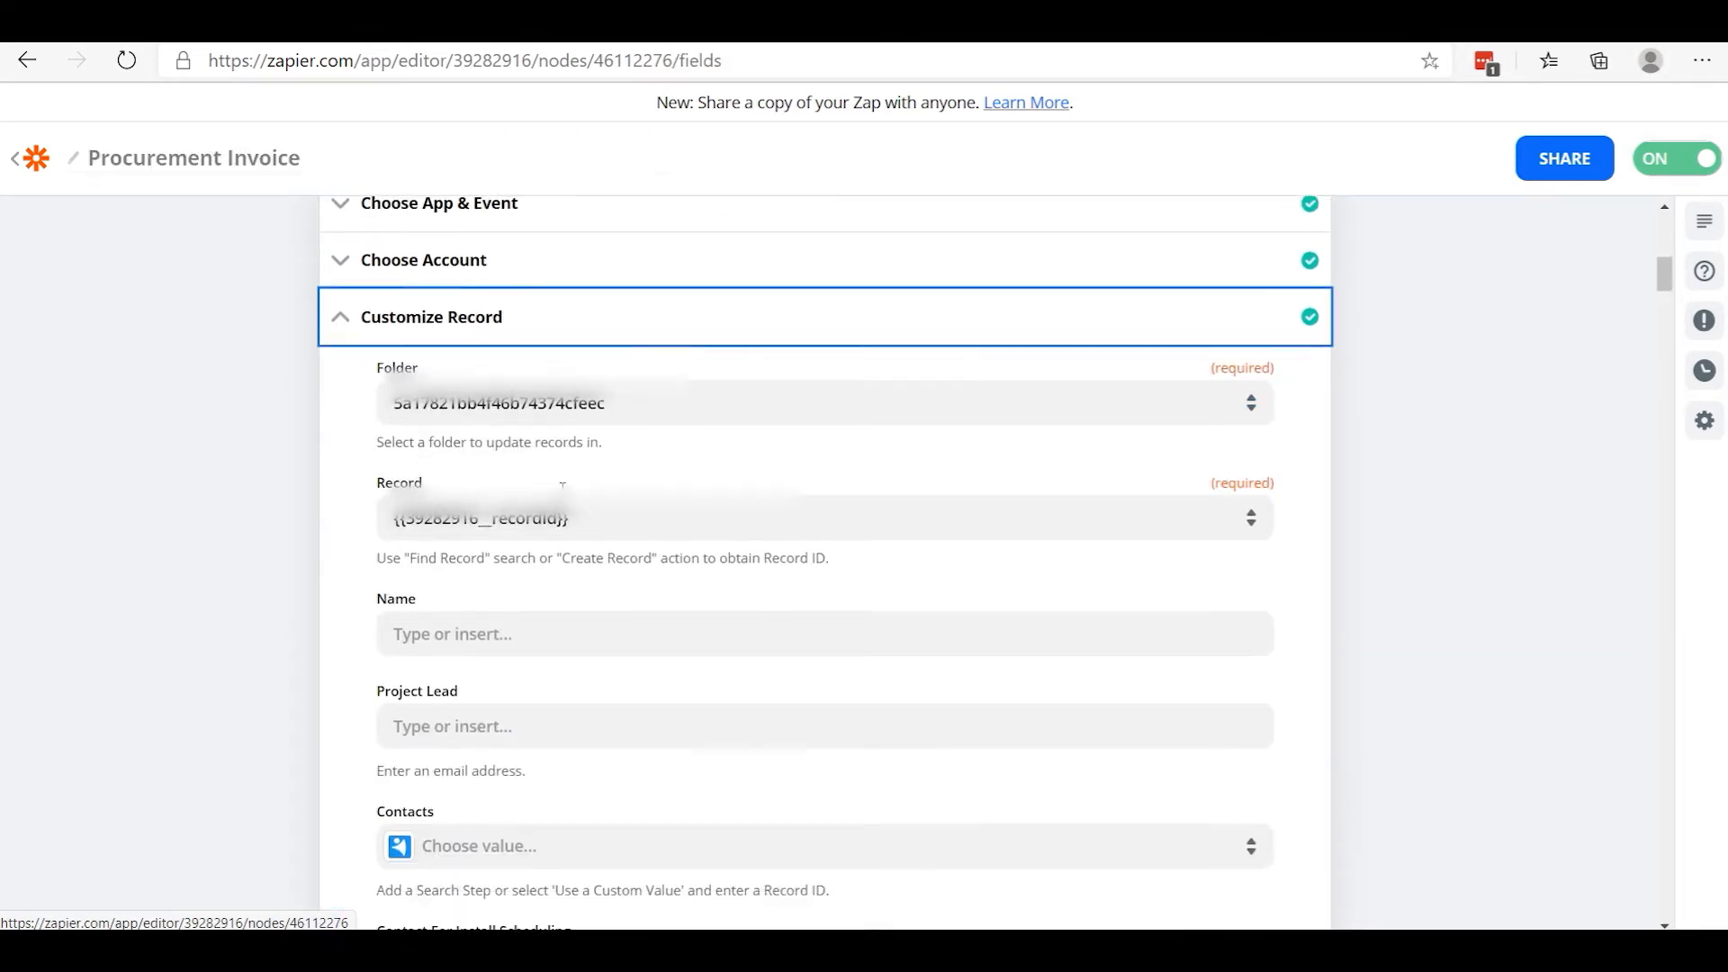
pyautogui.scroll(3, 528, 536)
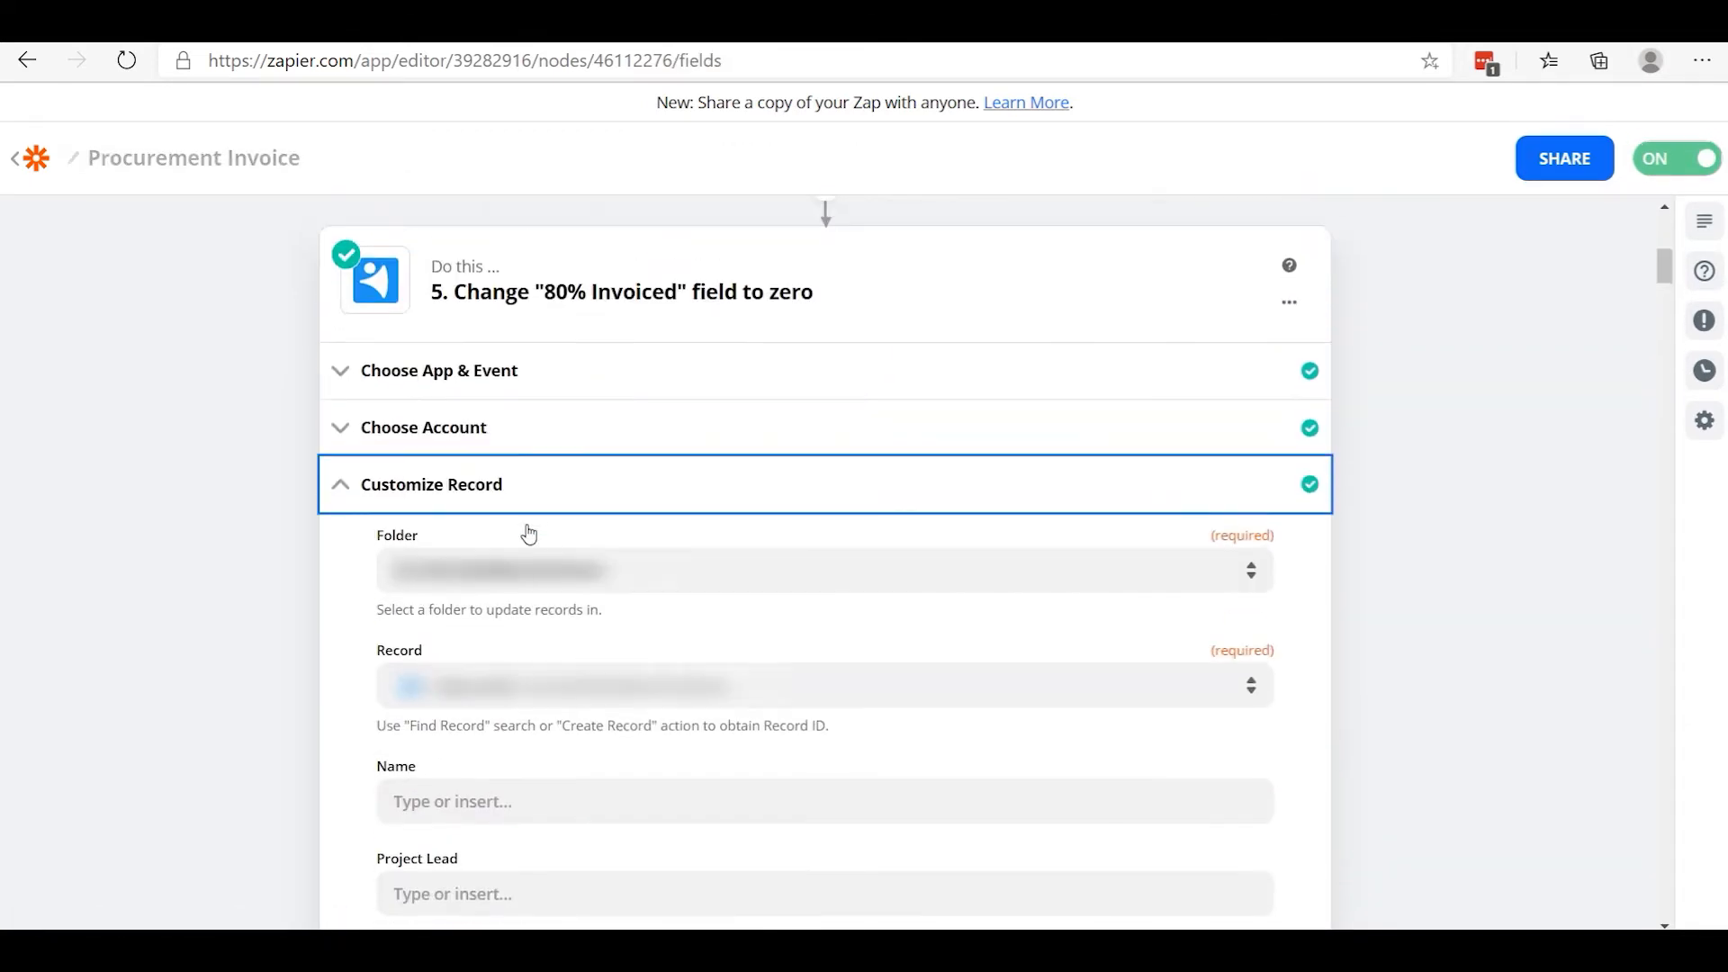
pyautogui.click(480, 492)
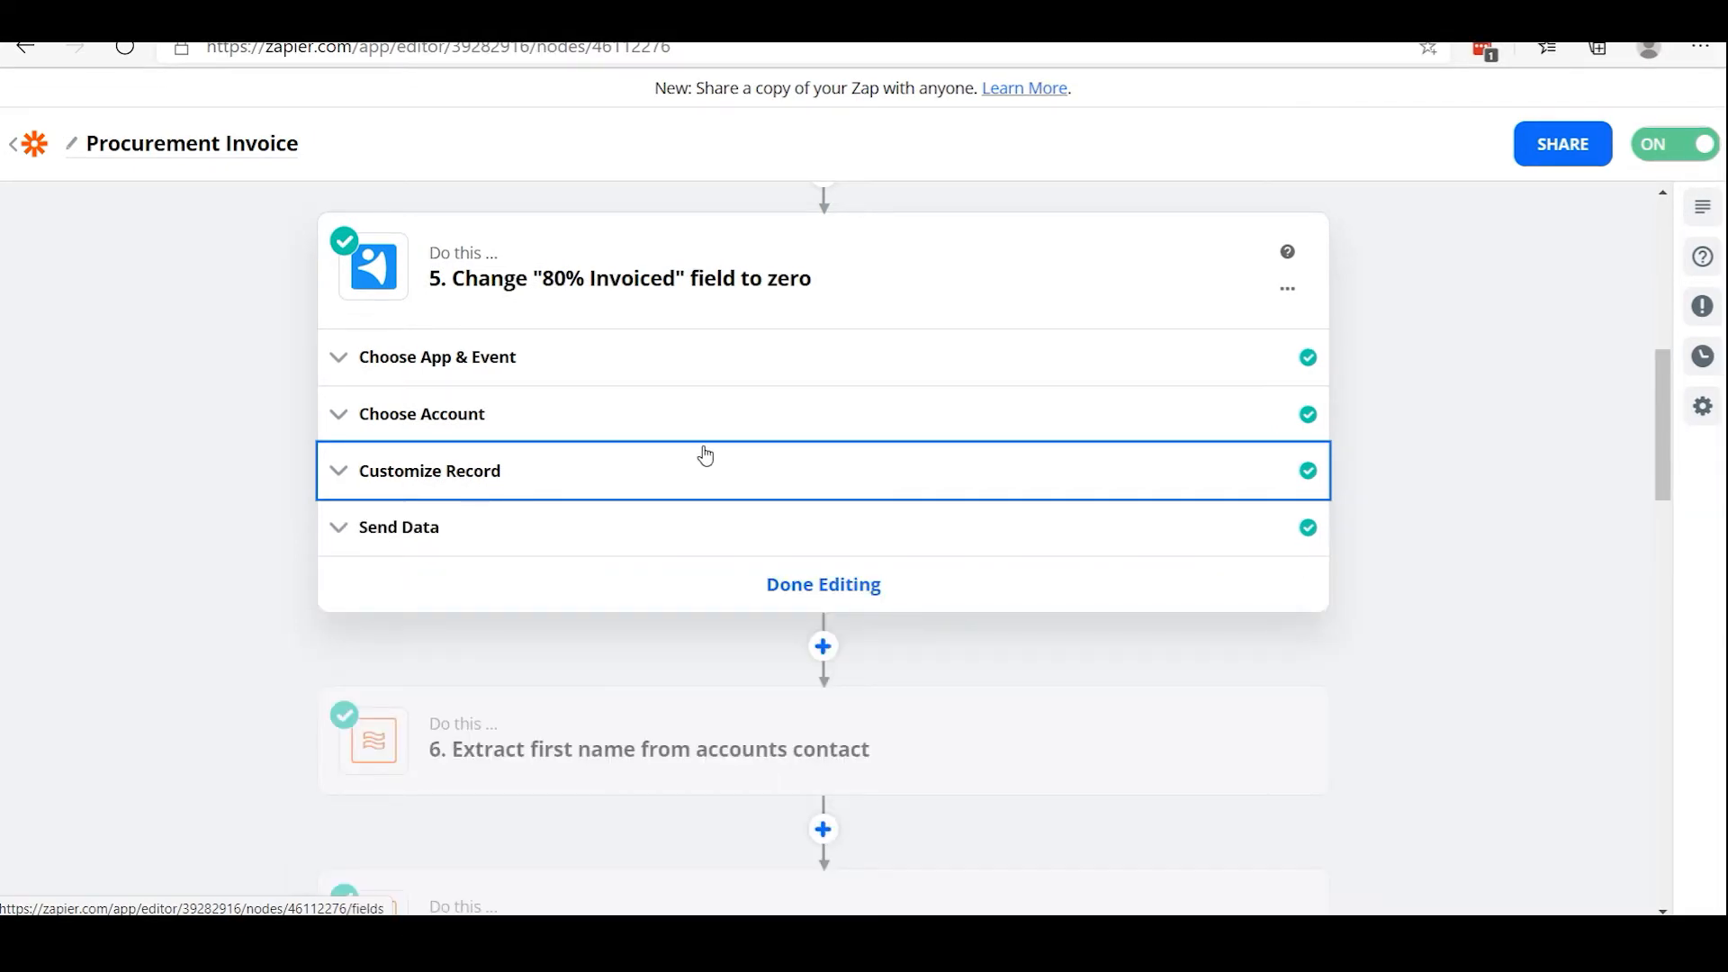
pyautogui.click(863, 585)
# Open step 6, "Extract first name from accounts contact", and examine its text transform, input, separator and segment index.
pyautogui.scroll(-1, 1260, 306)
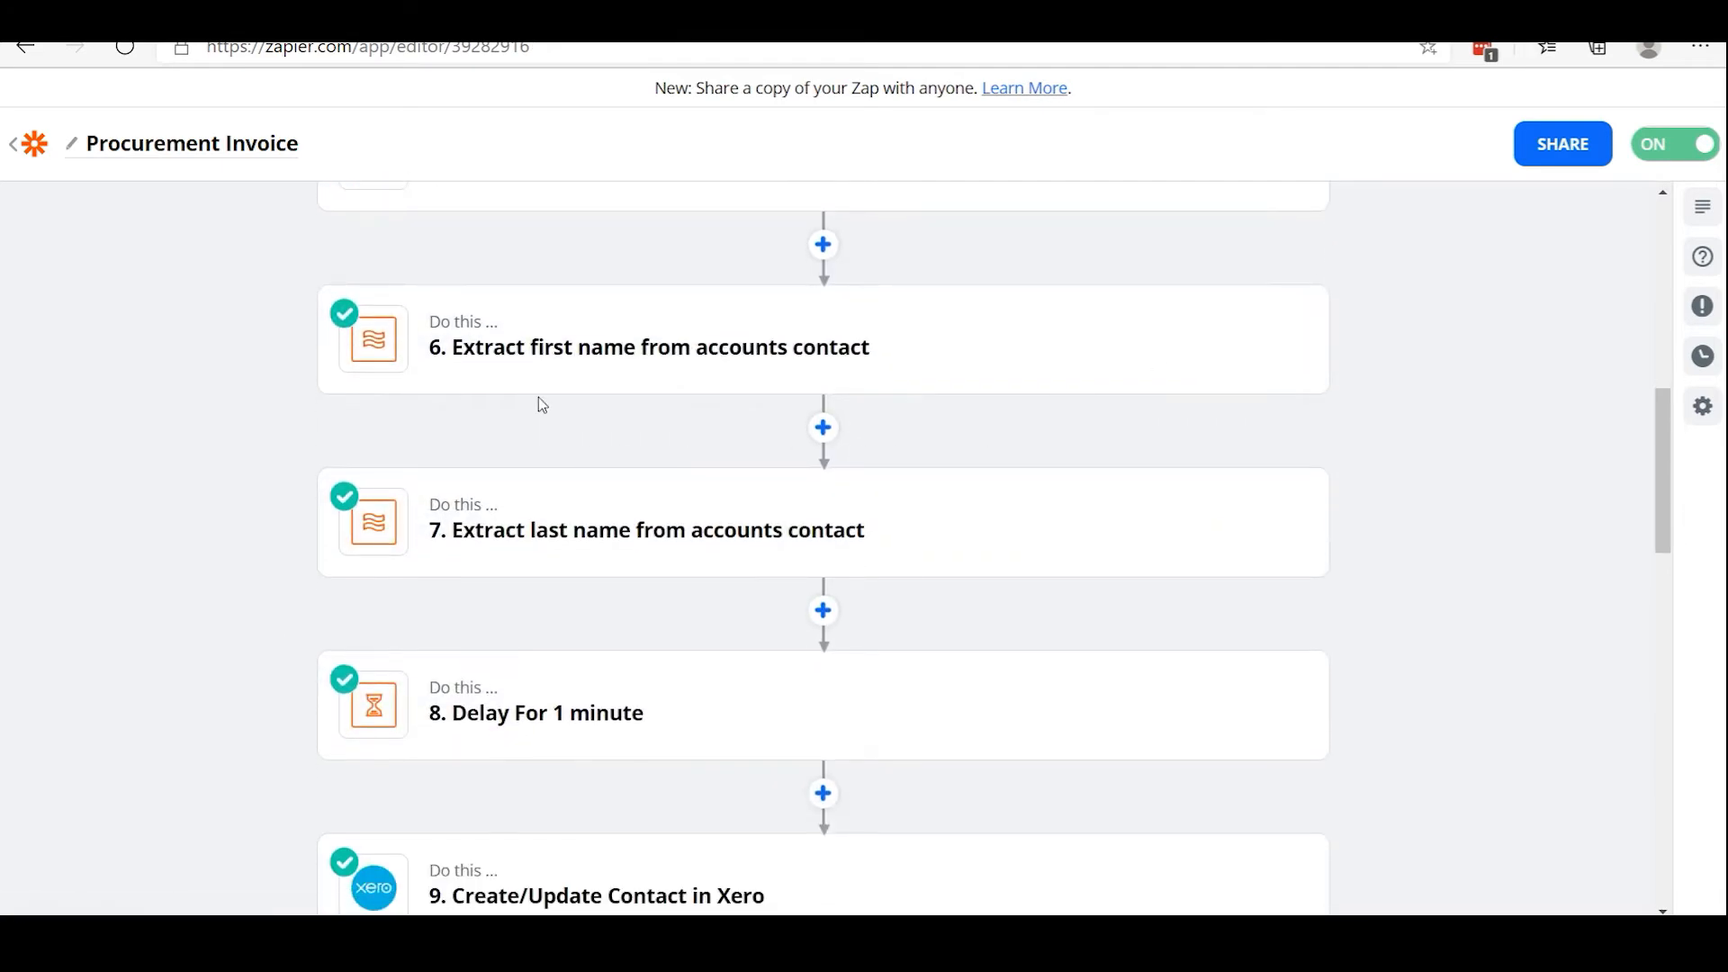
pyautogui.click(600, 349)
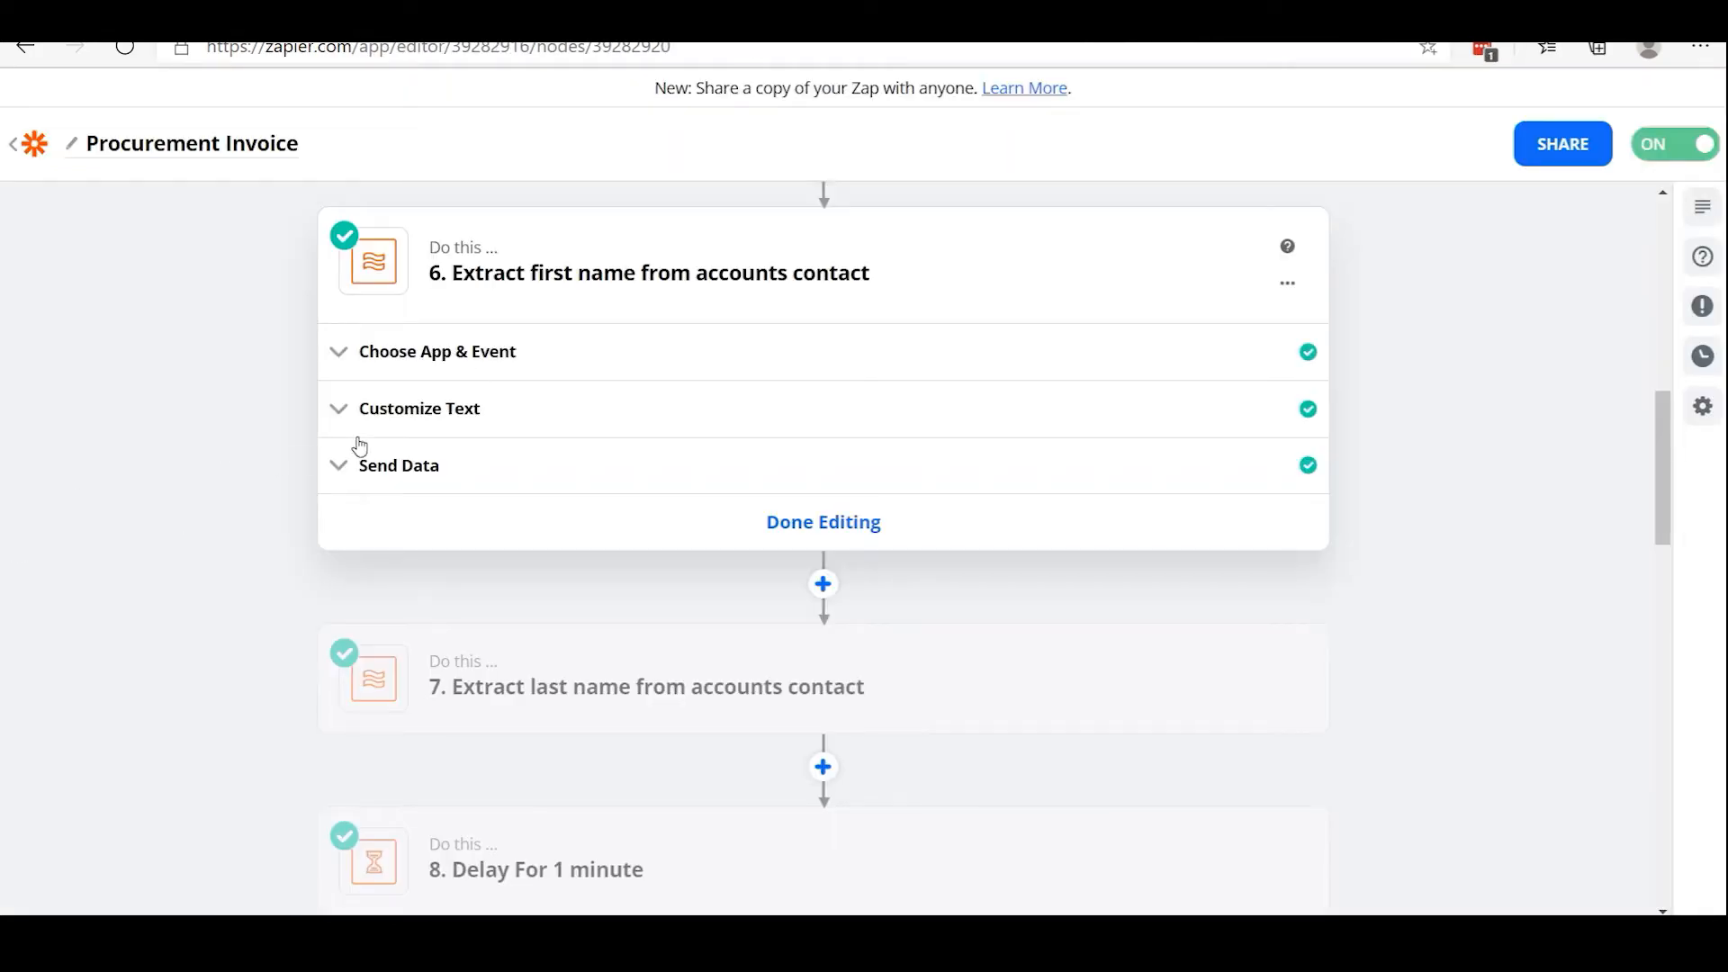
pyautogui.click(430, 413)
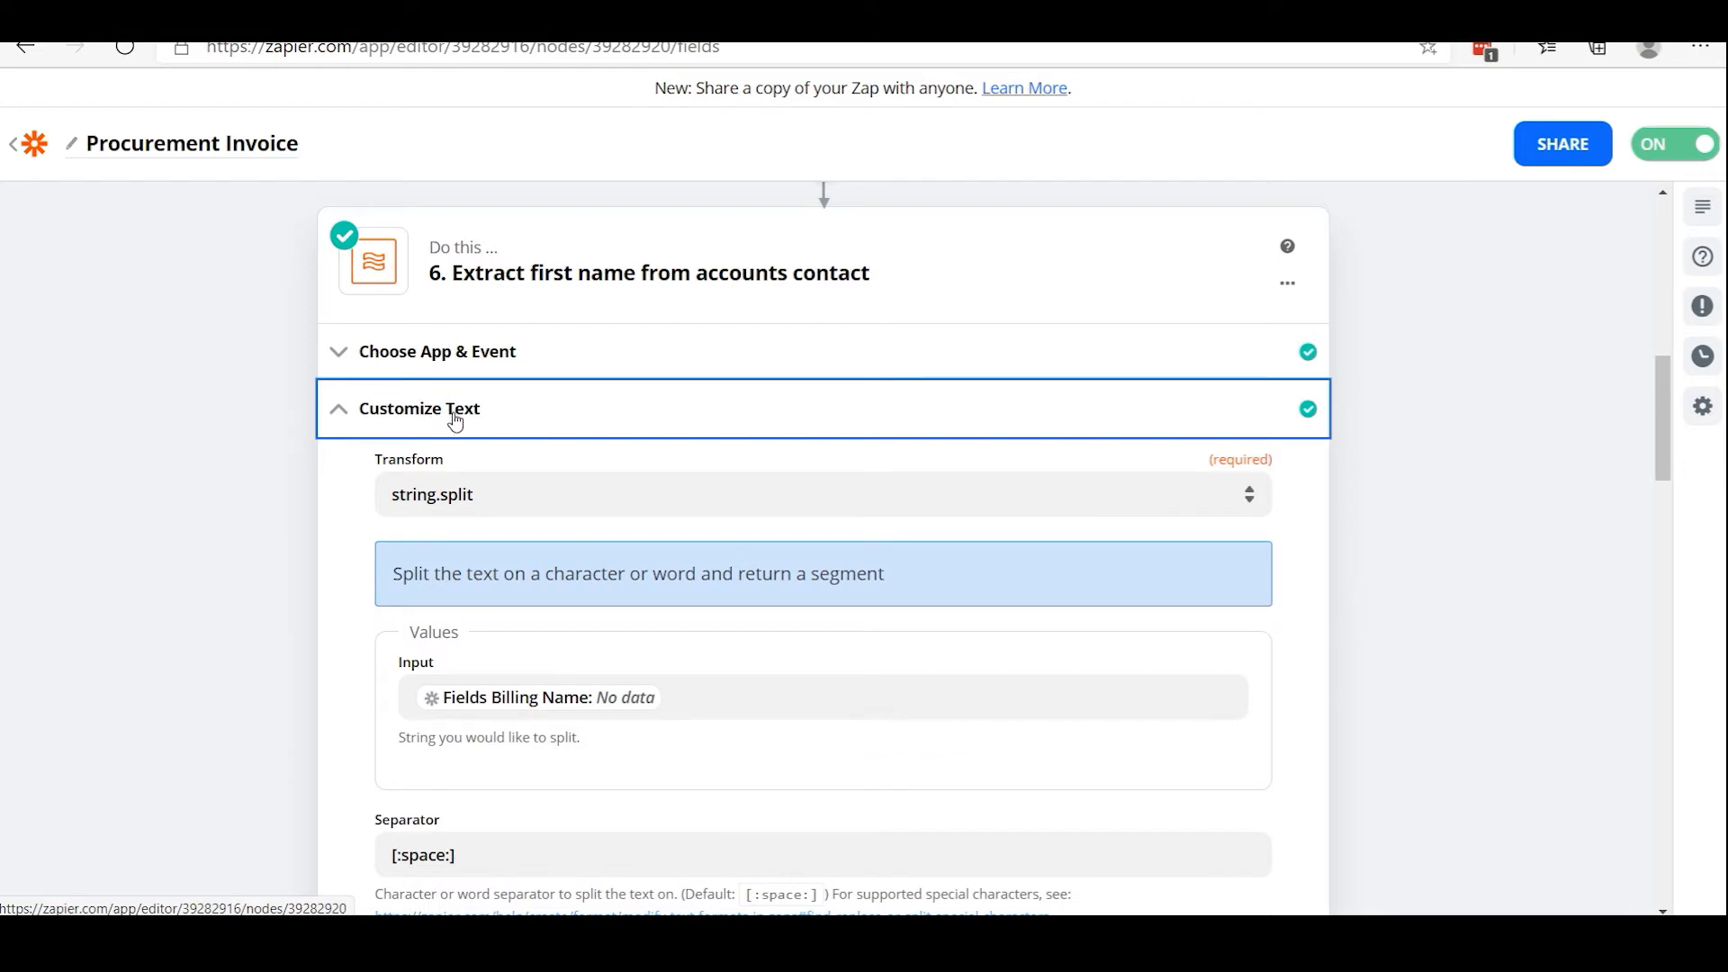
pyautogui.scroll(-1, 548, 478)
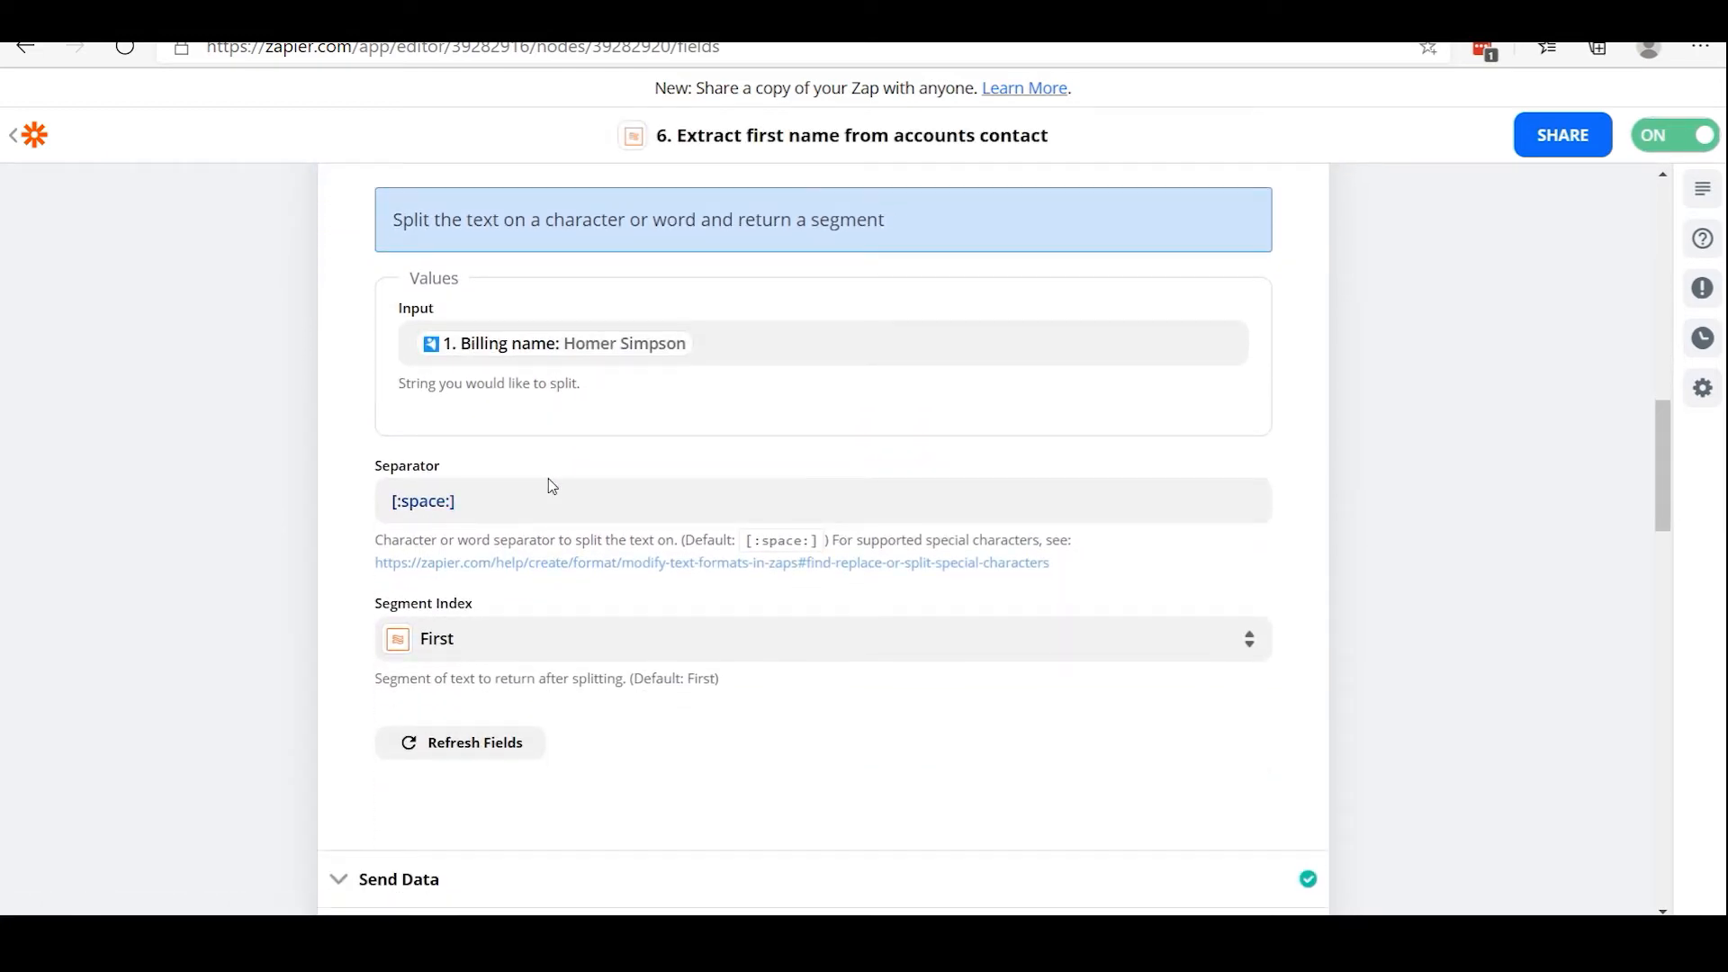
pyautogui.scroll(2, 548, 478)
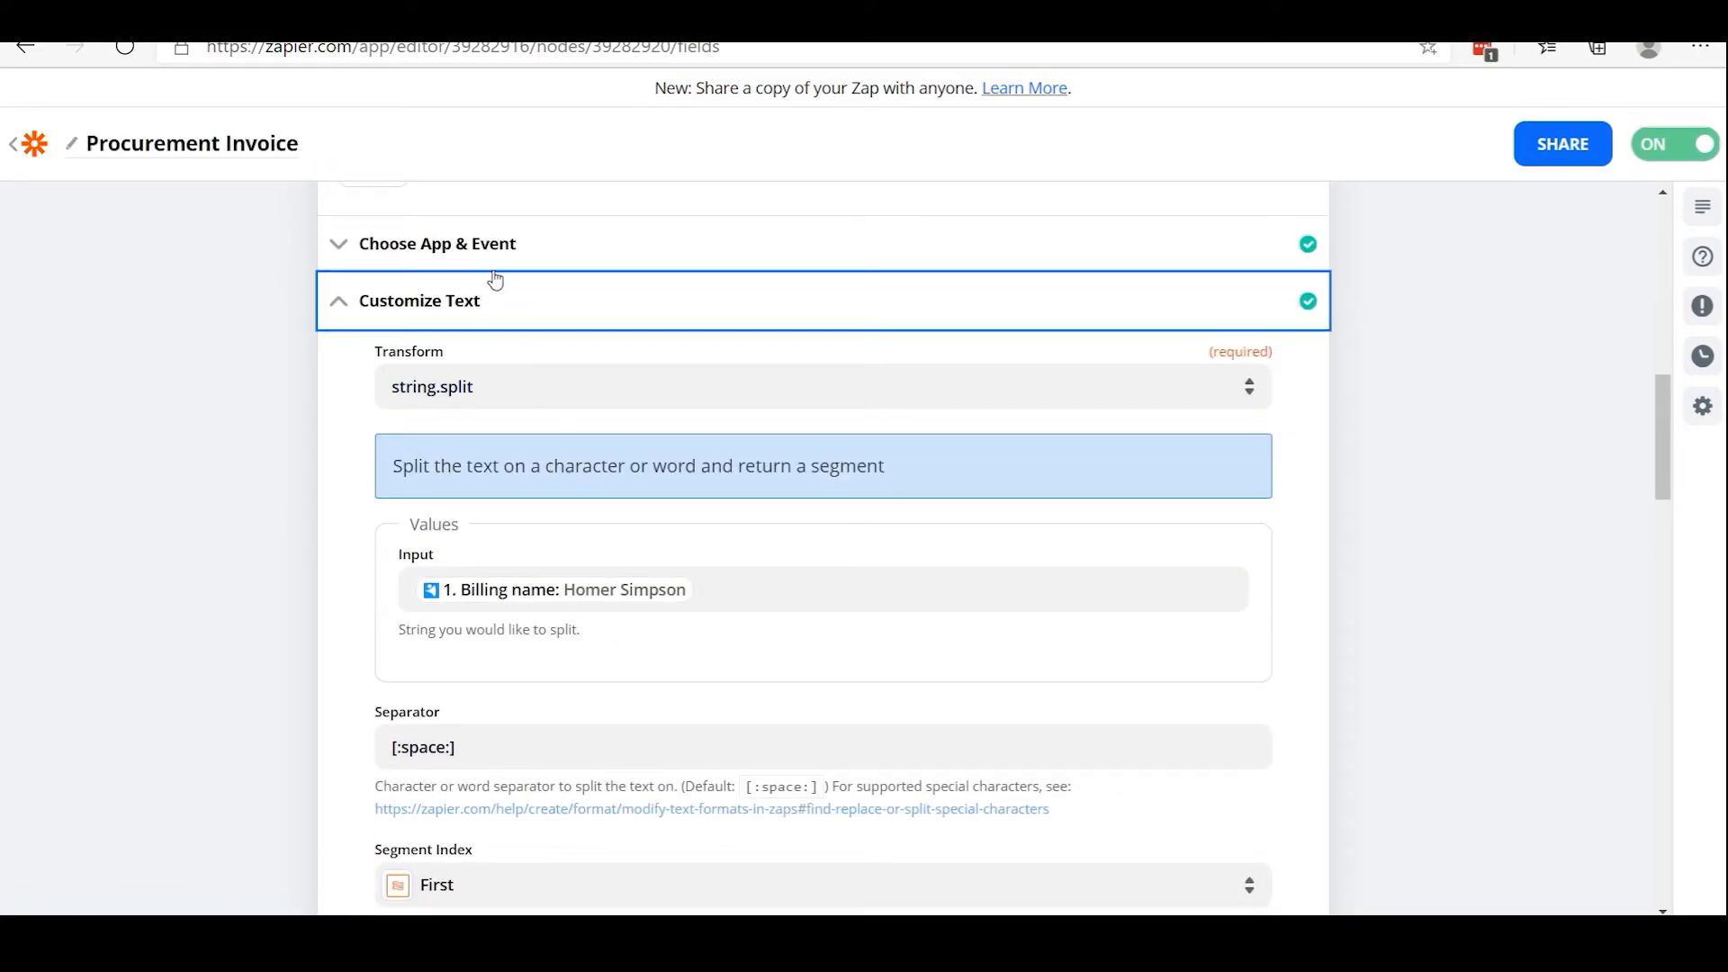
# Examine the app and event chosen for step 6, then collapse that section.
pyautogui.click(438, 244)
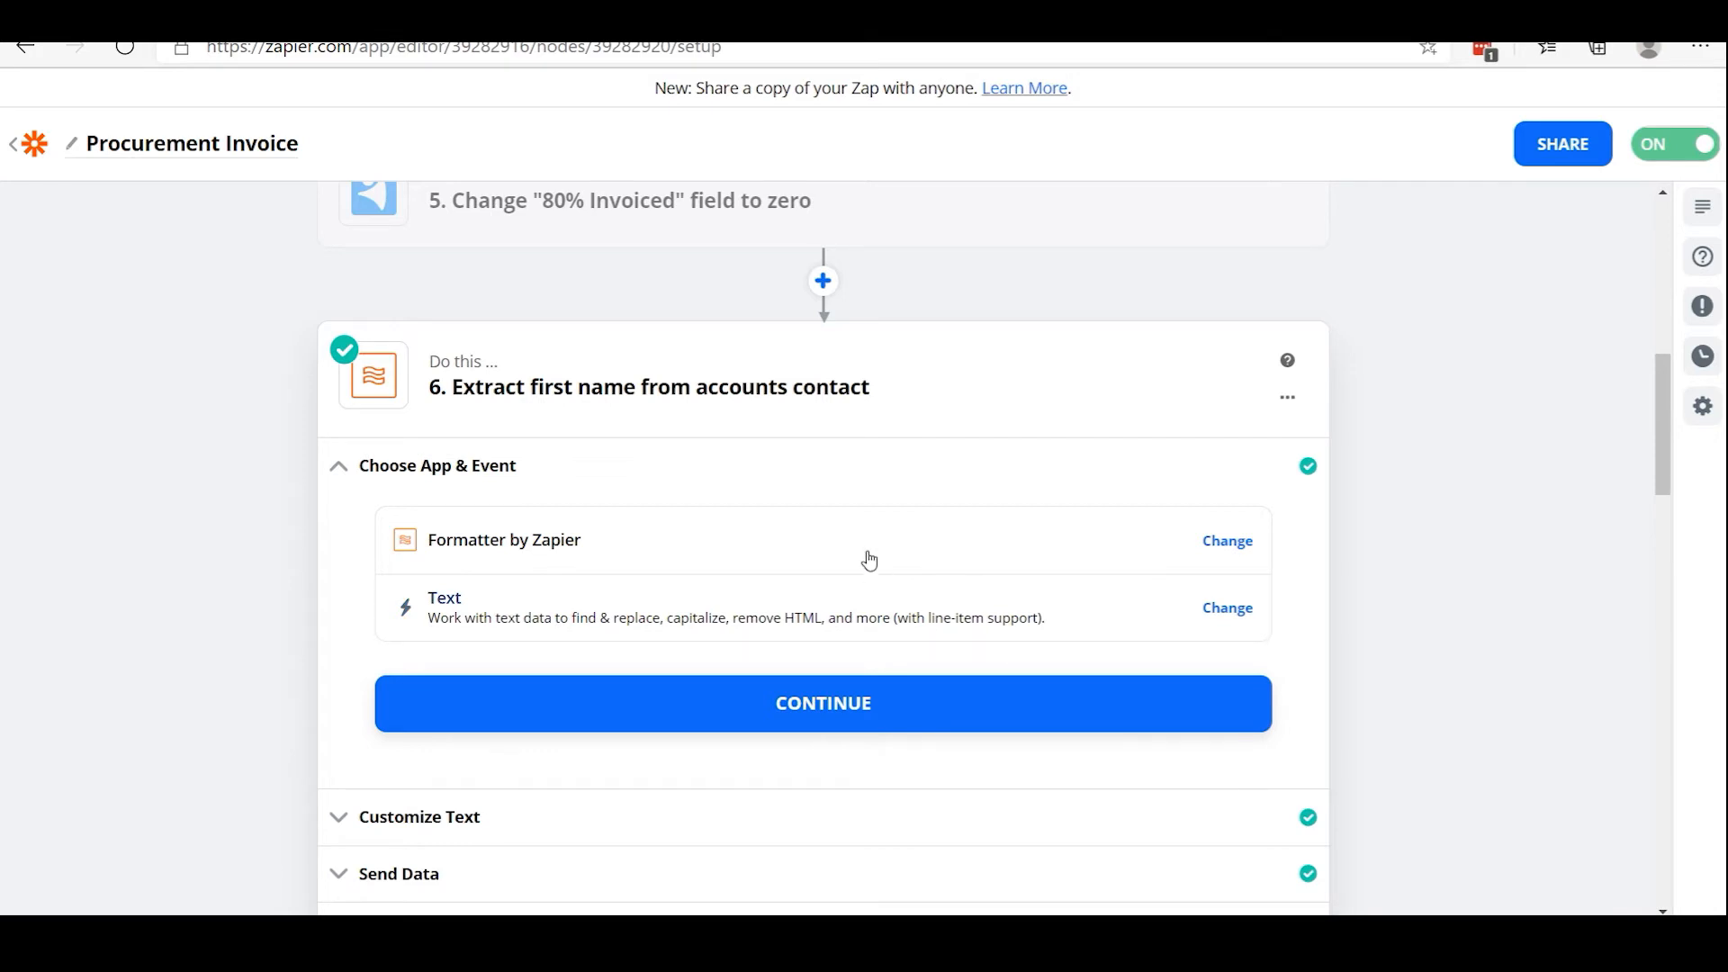
pyautogui.scroll(-3, 730, 456)
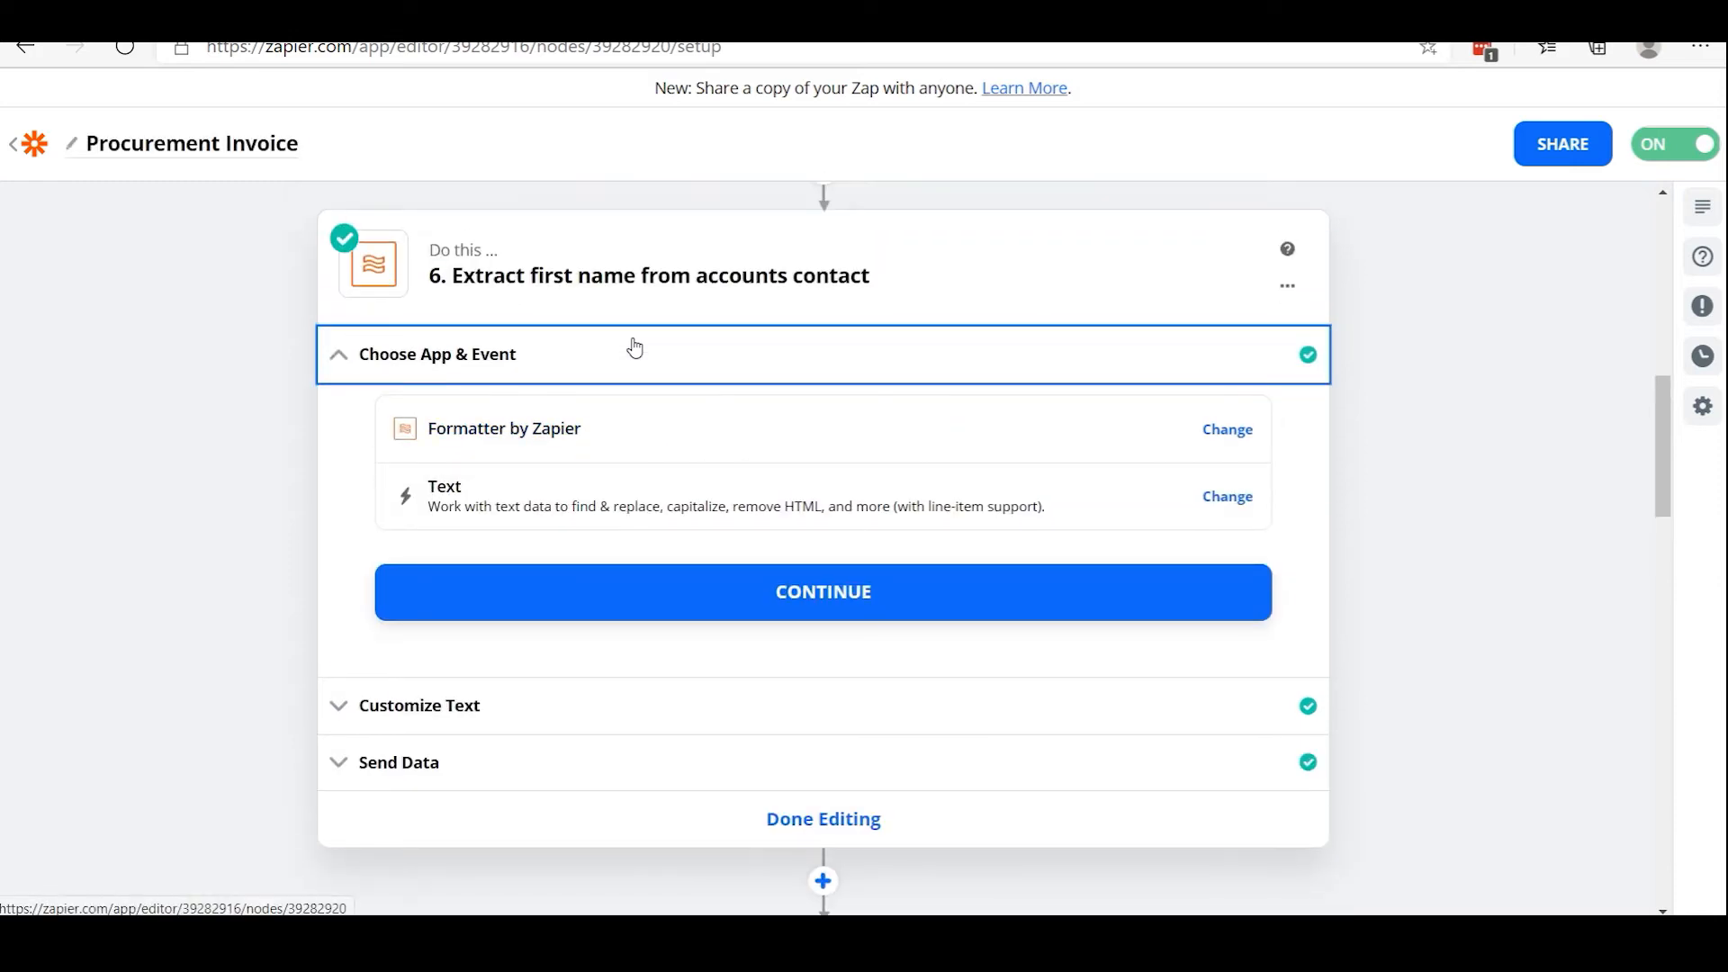
pyautogui.scroll(2, 682, 343)
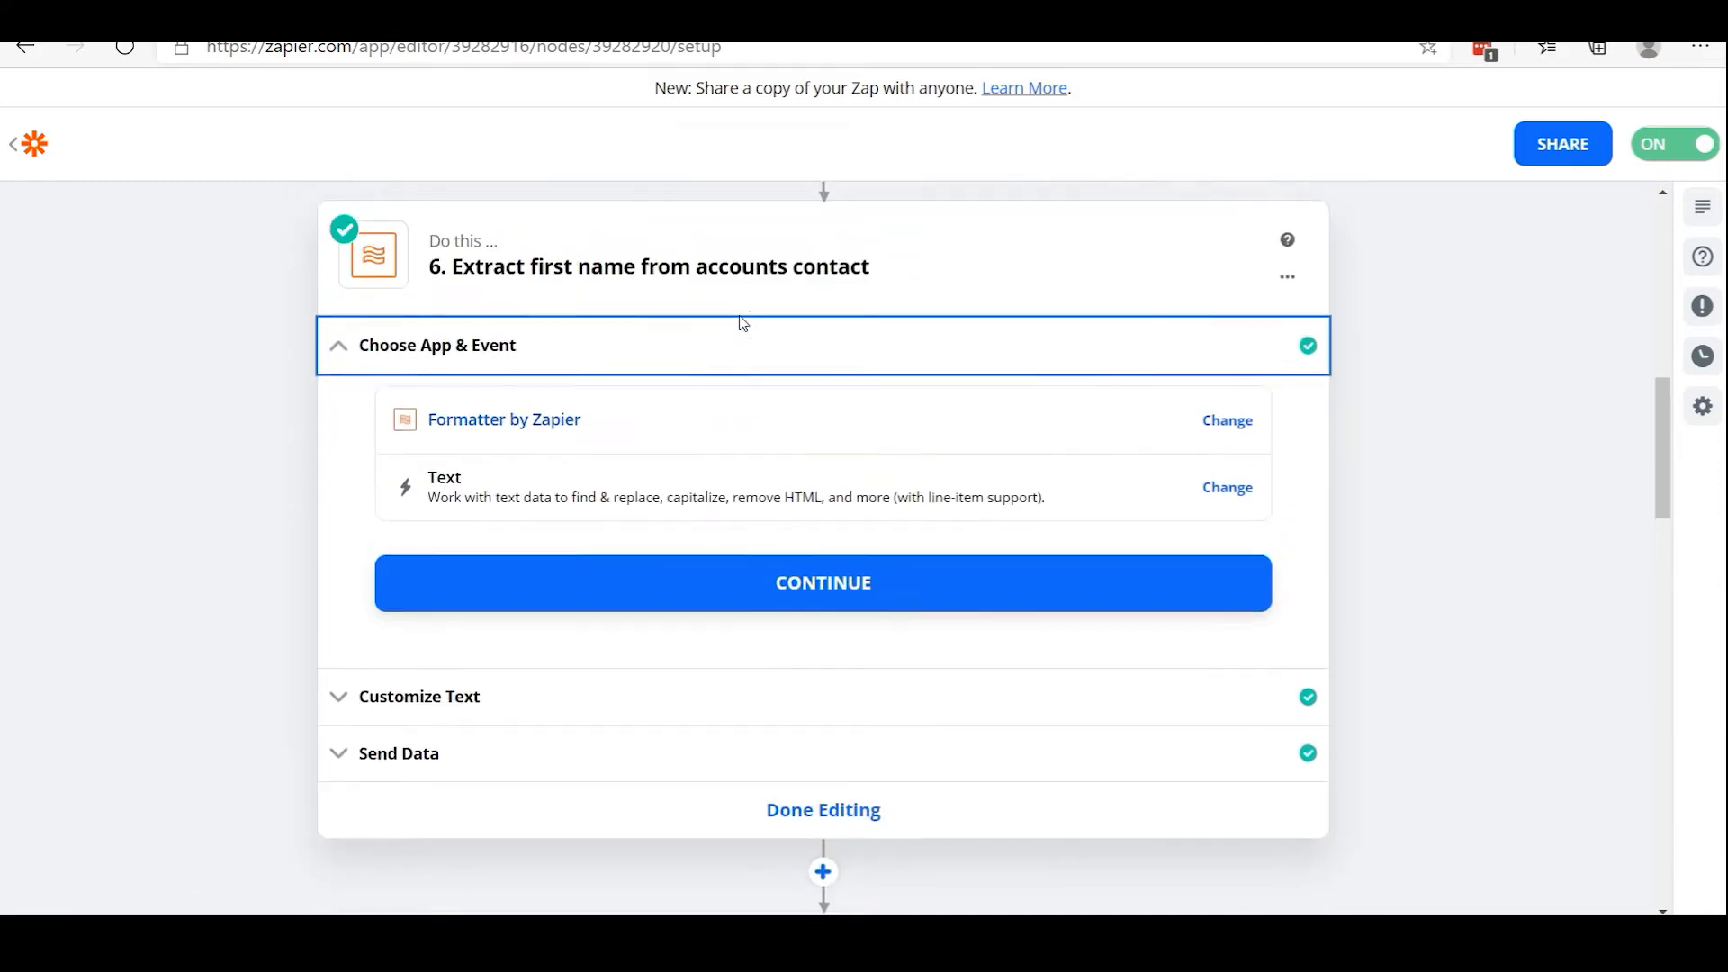
pyautogui.click(338, 365)
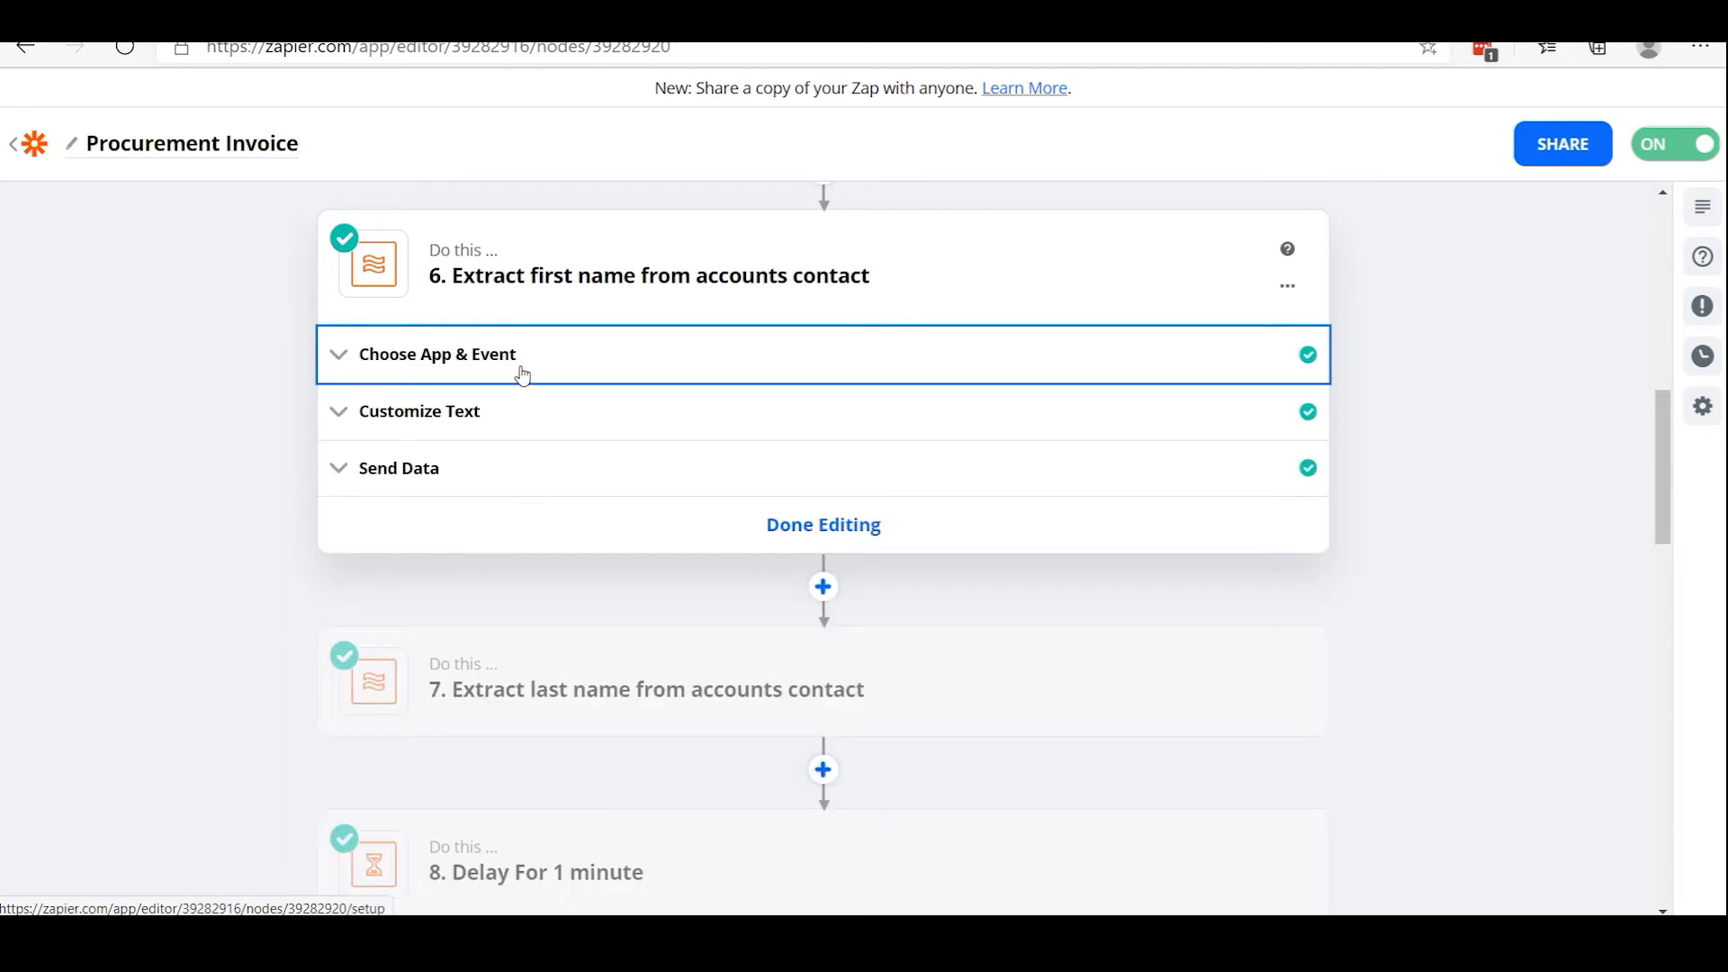
# Review how step 6 splits the billing name in Customize Text, and examine its Send Data test output.
pyautogui.click(348, 414)
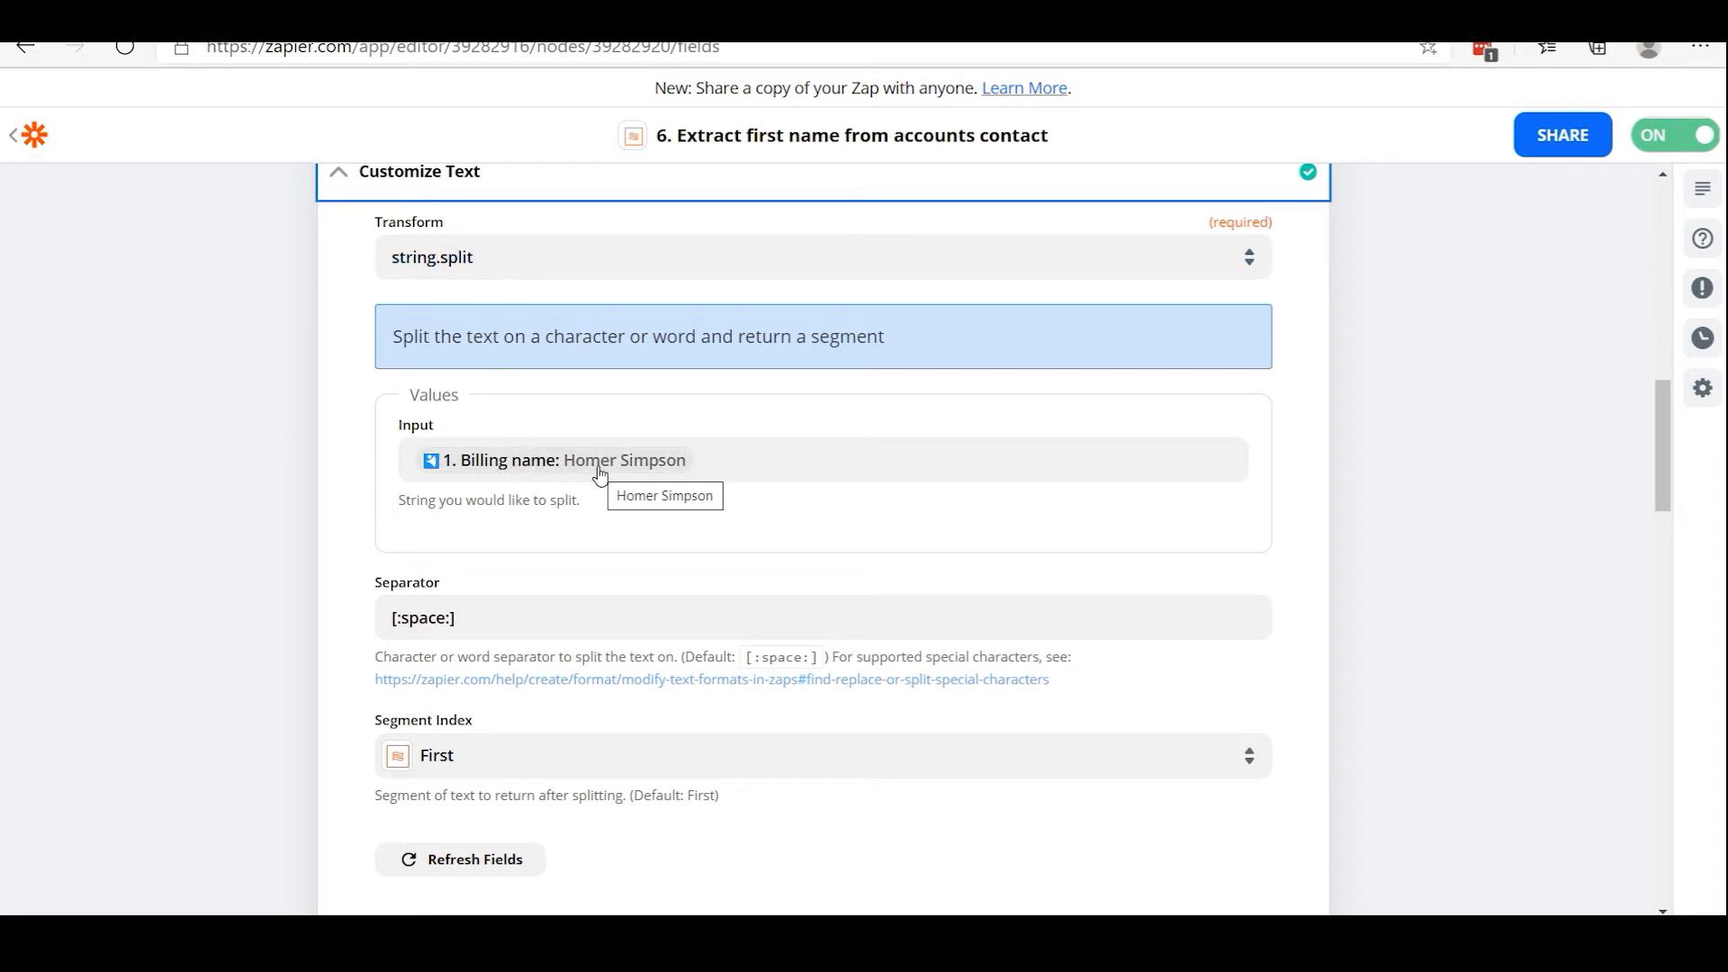
pyautogui.scroll(-3, 600, 475)
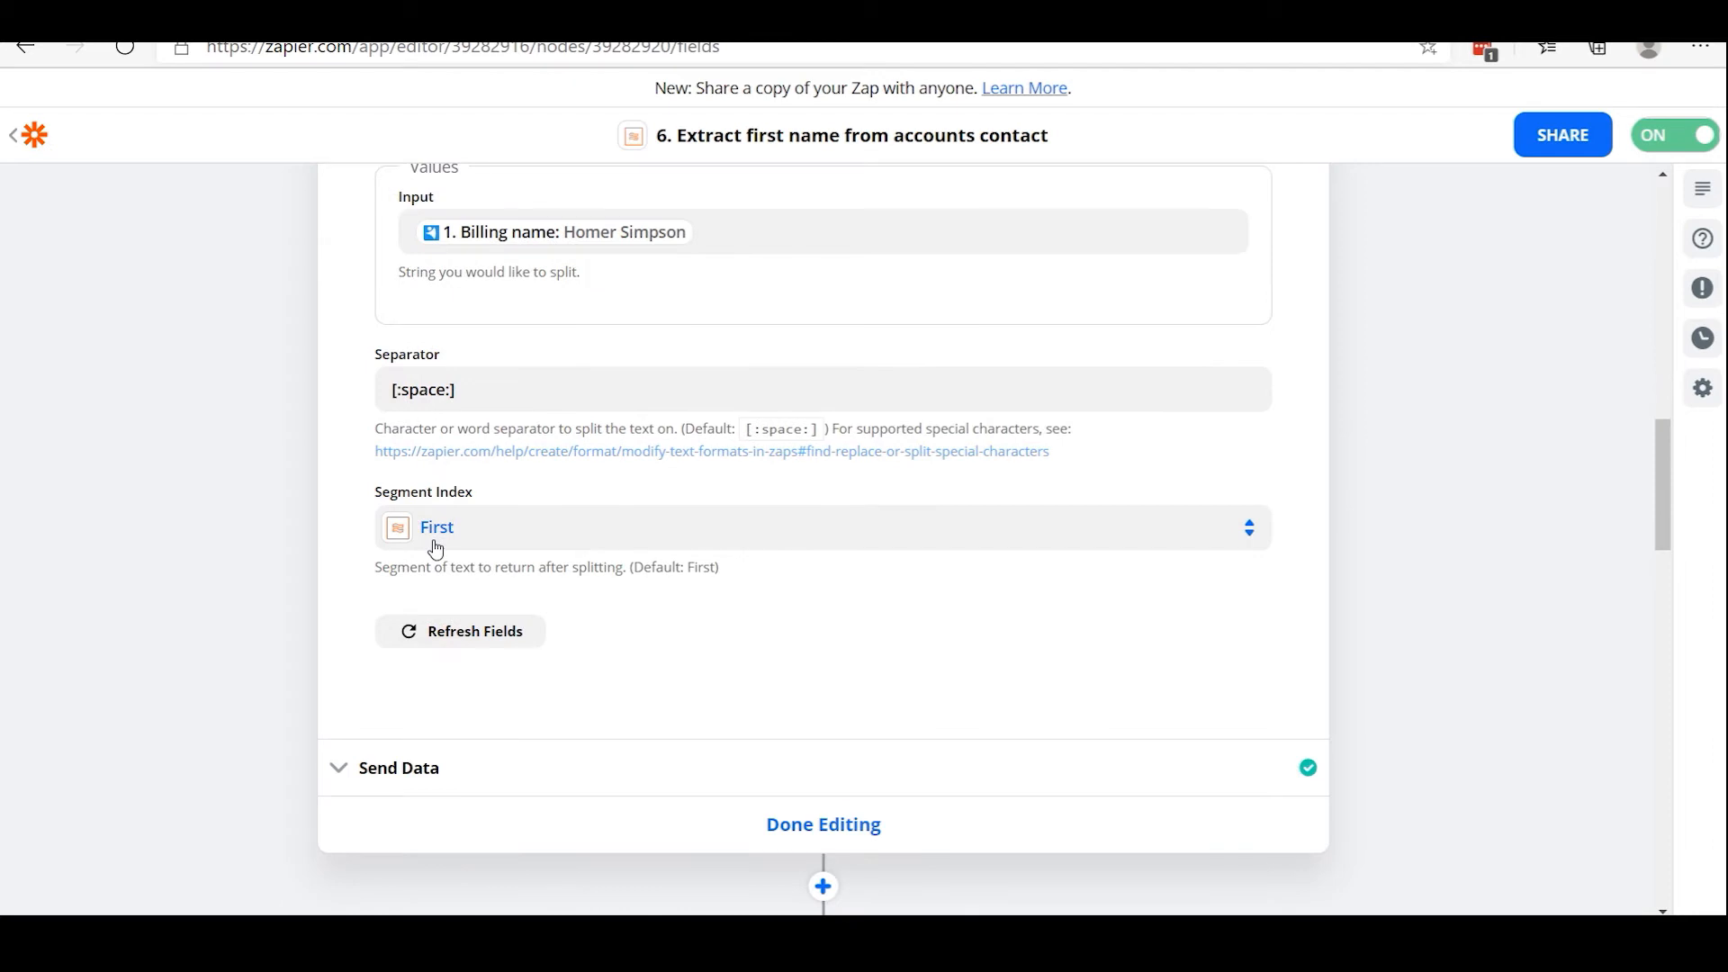
pyautogui.click(419, 767)
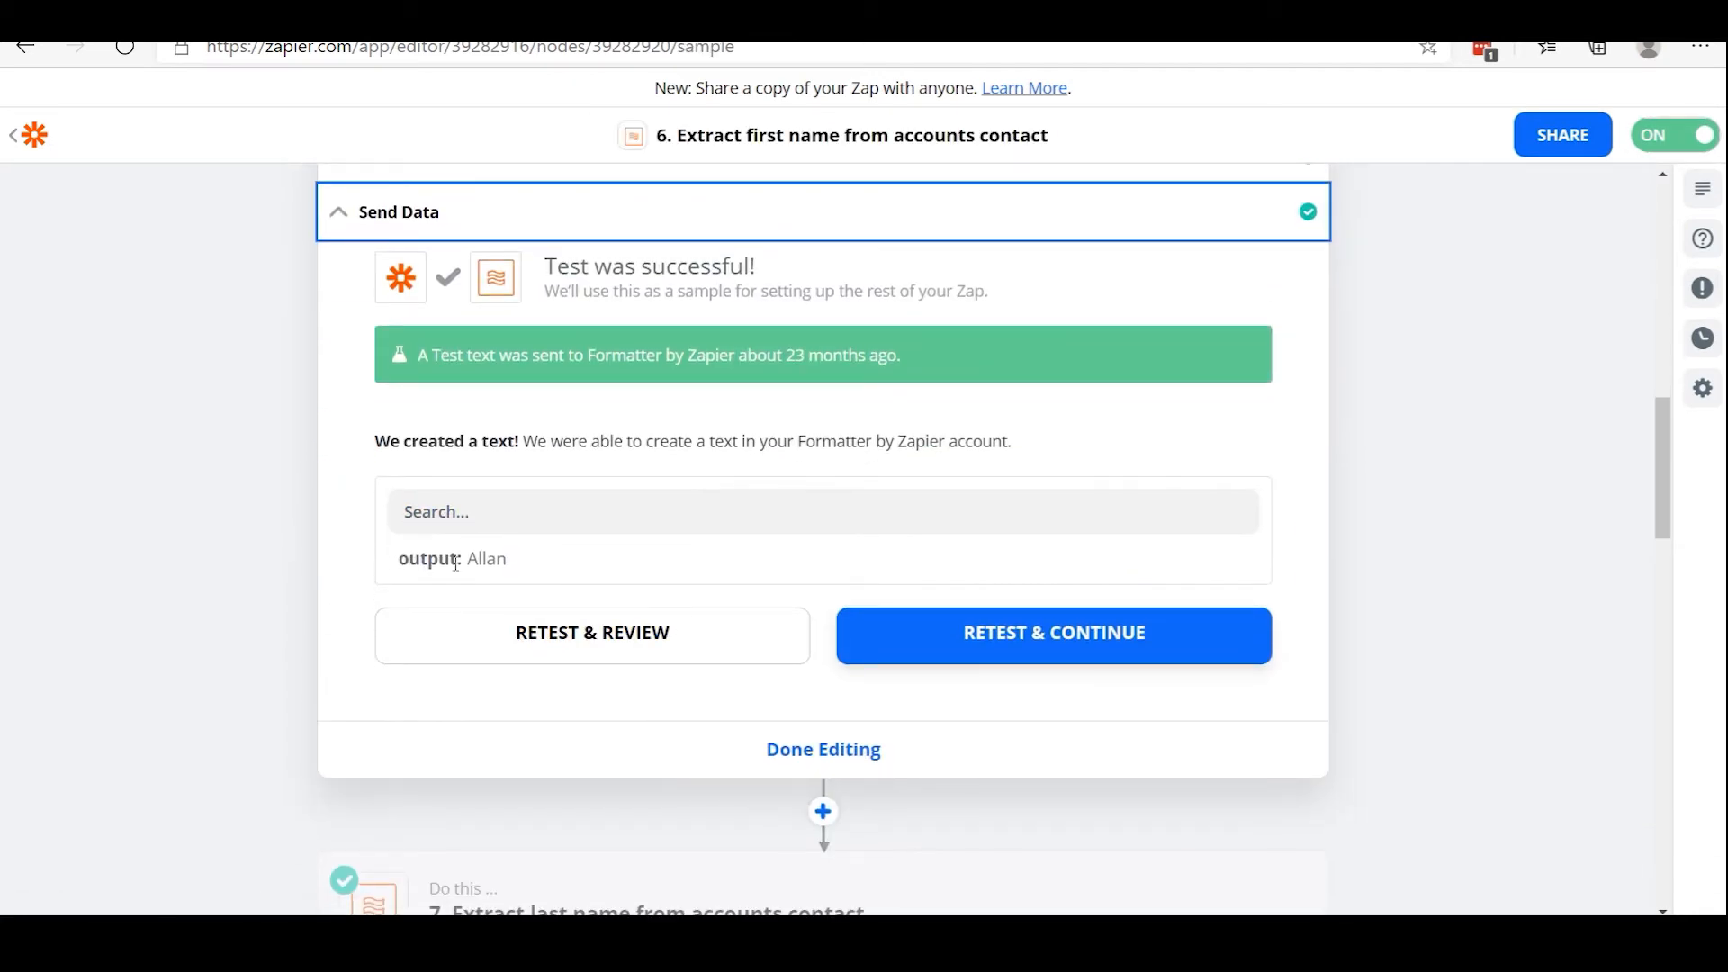
pyautogui.scroll(3, 665, 517)
pyautogui.scroll(-2, 427, 854)
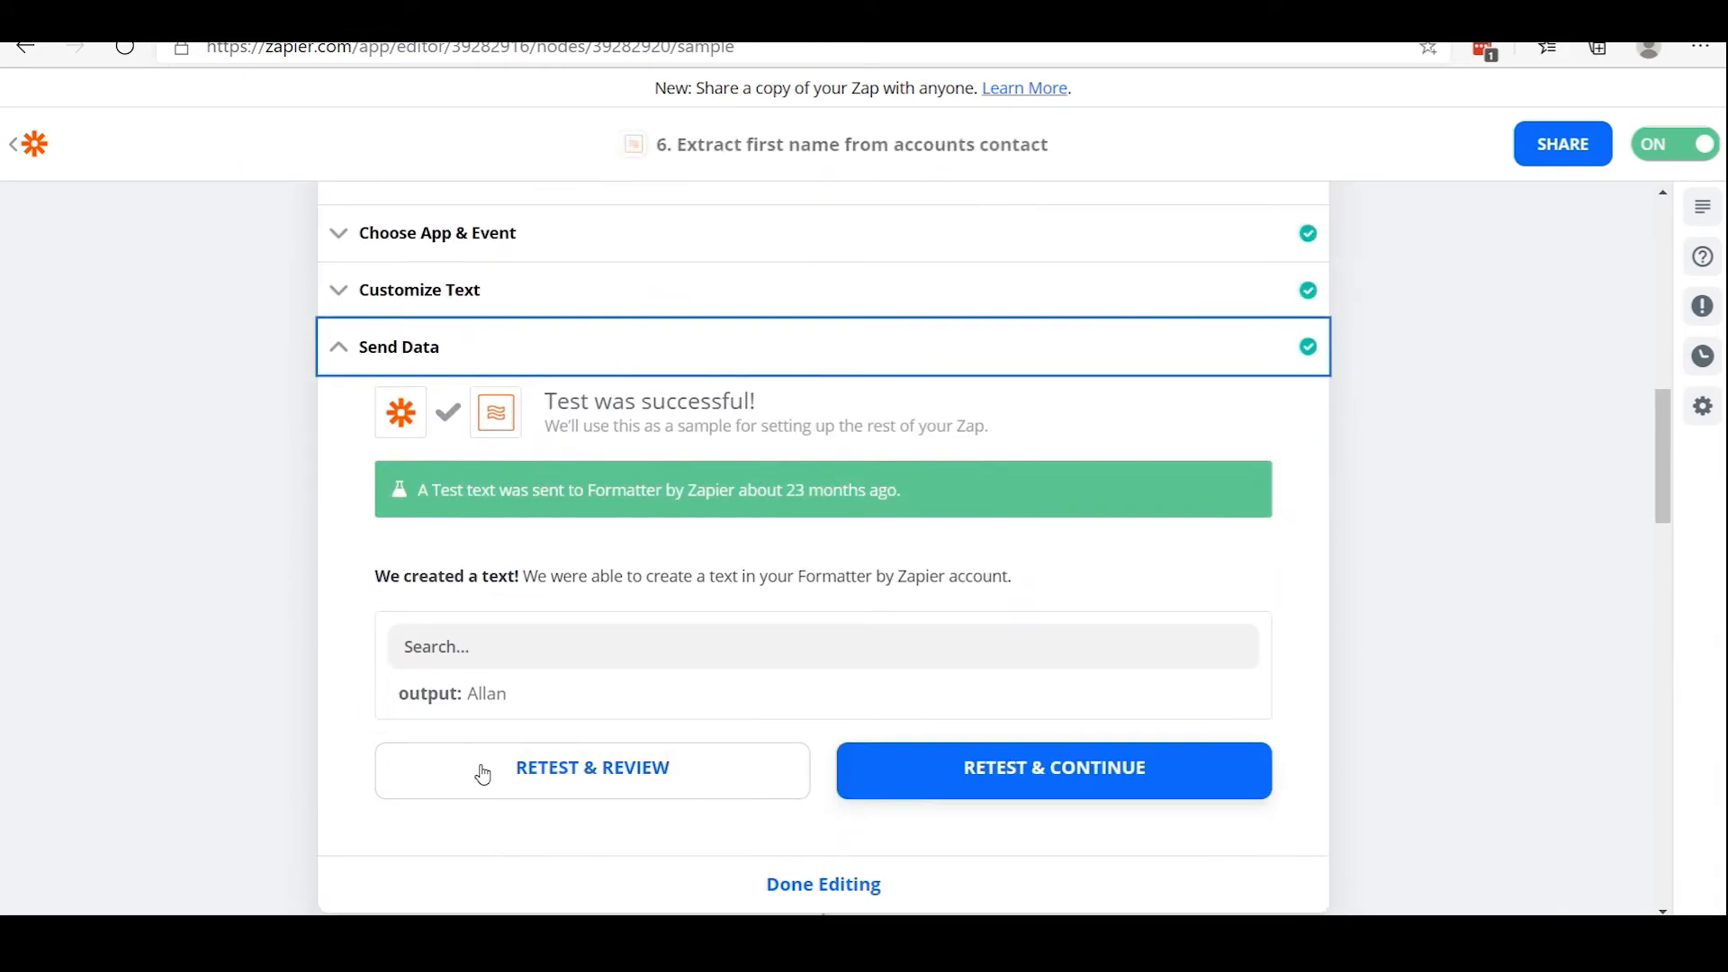
pyautogui.scroll(1, 830, 551)
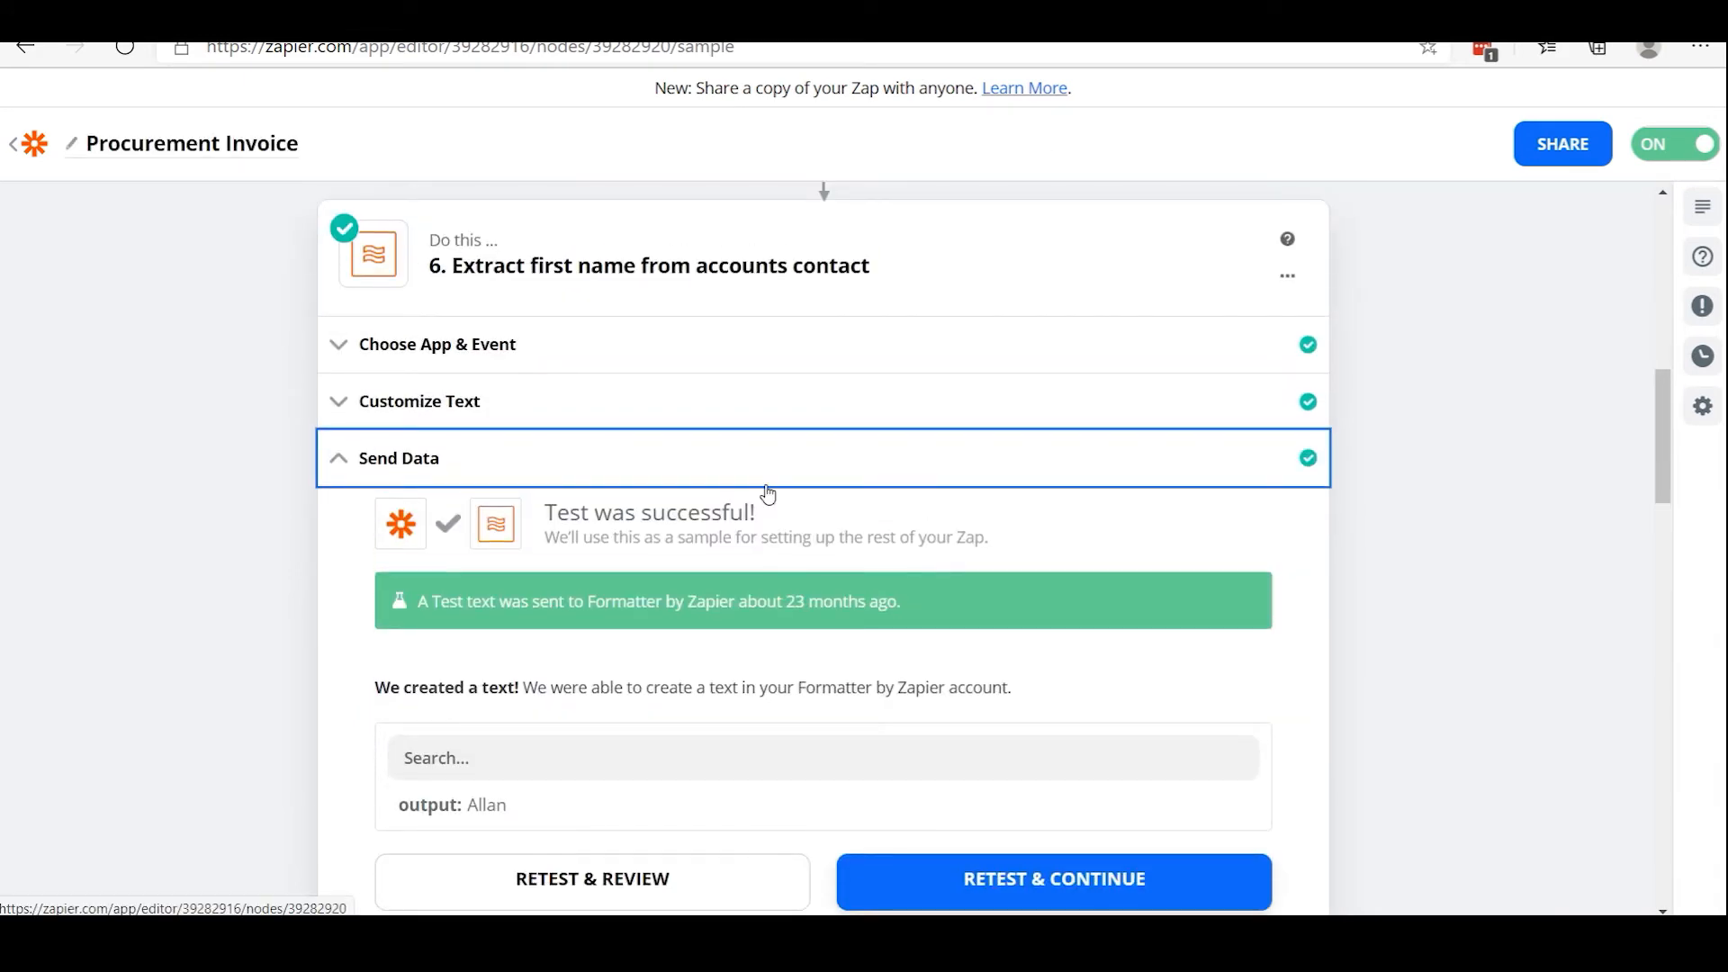
# Recheck step 6's Customize Text input against its Send Data test output.
pyautogui.click(350, 405)
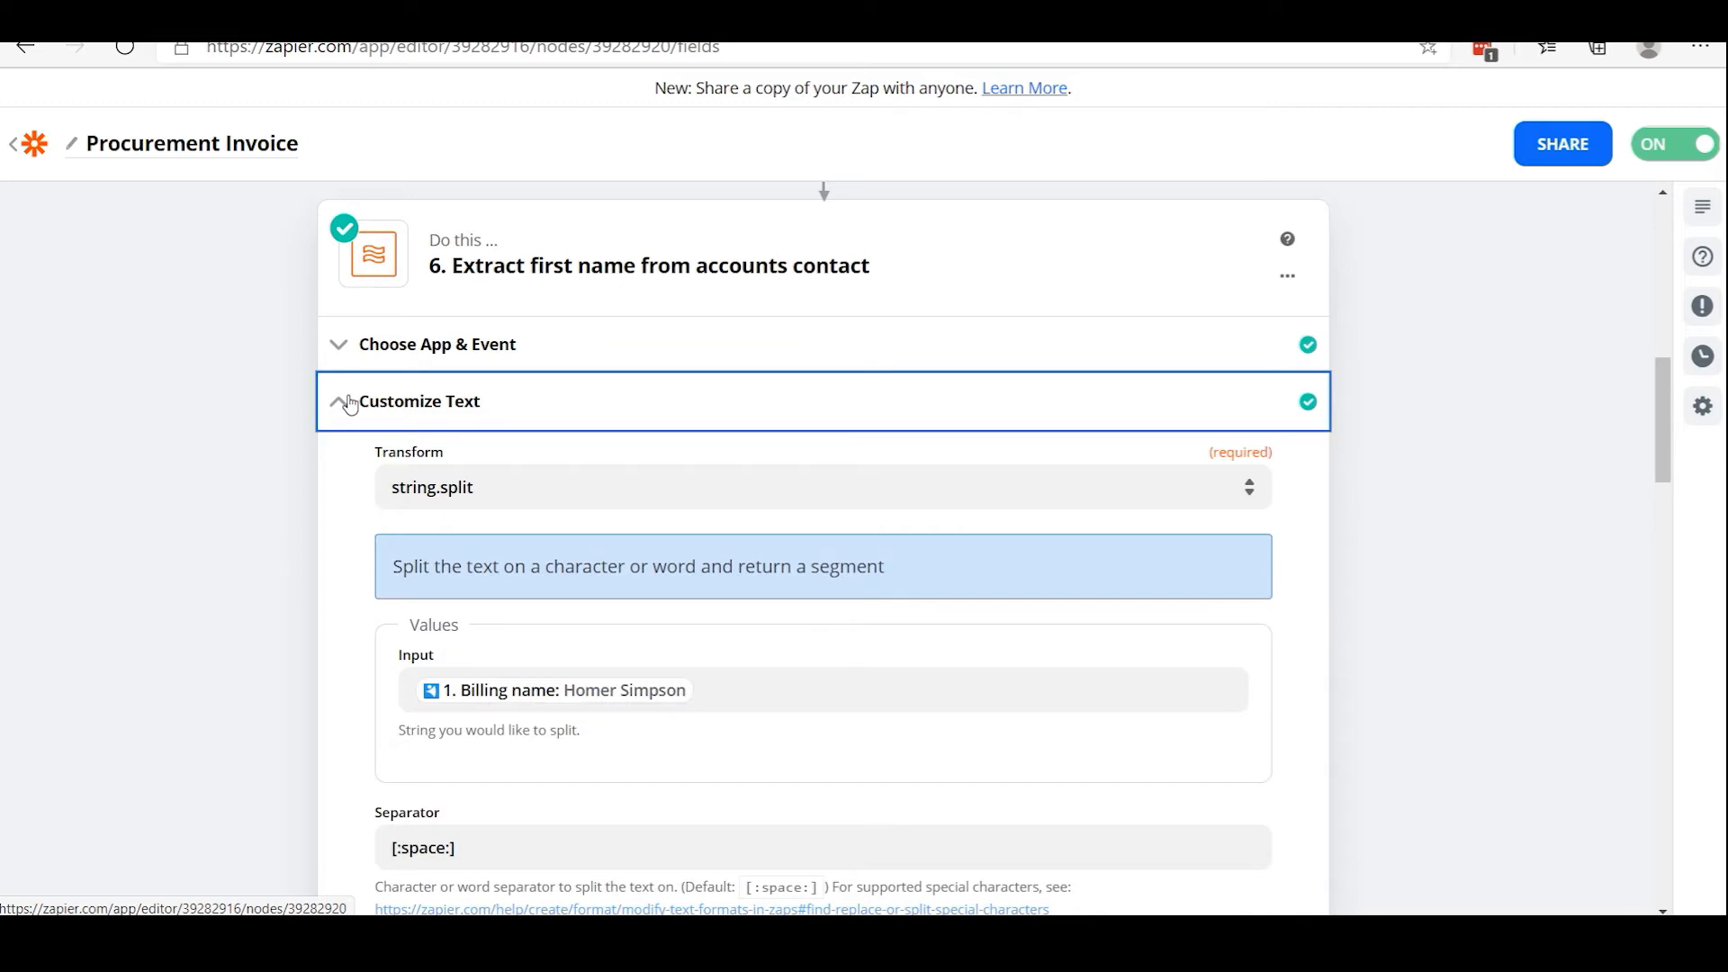
pyautogui.click(350, 405)
pyautogui.scroll(-1, 490, 576)
pyautogui.click(368, 359)
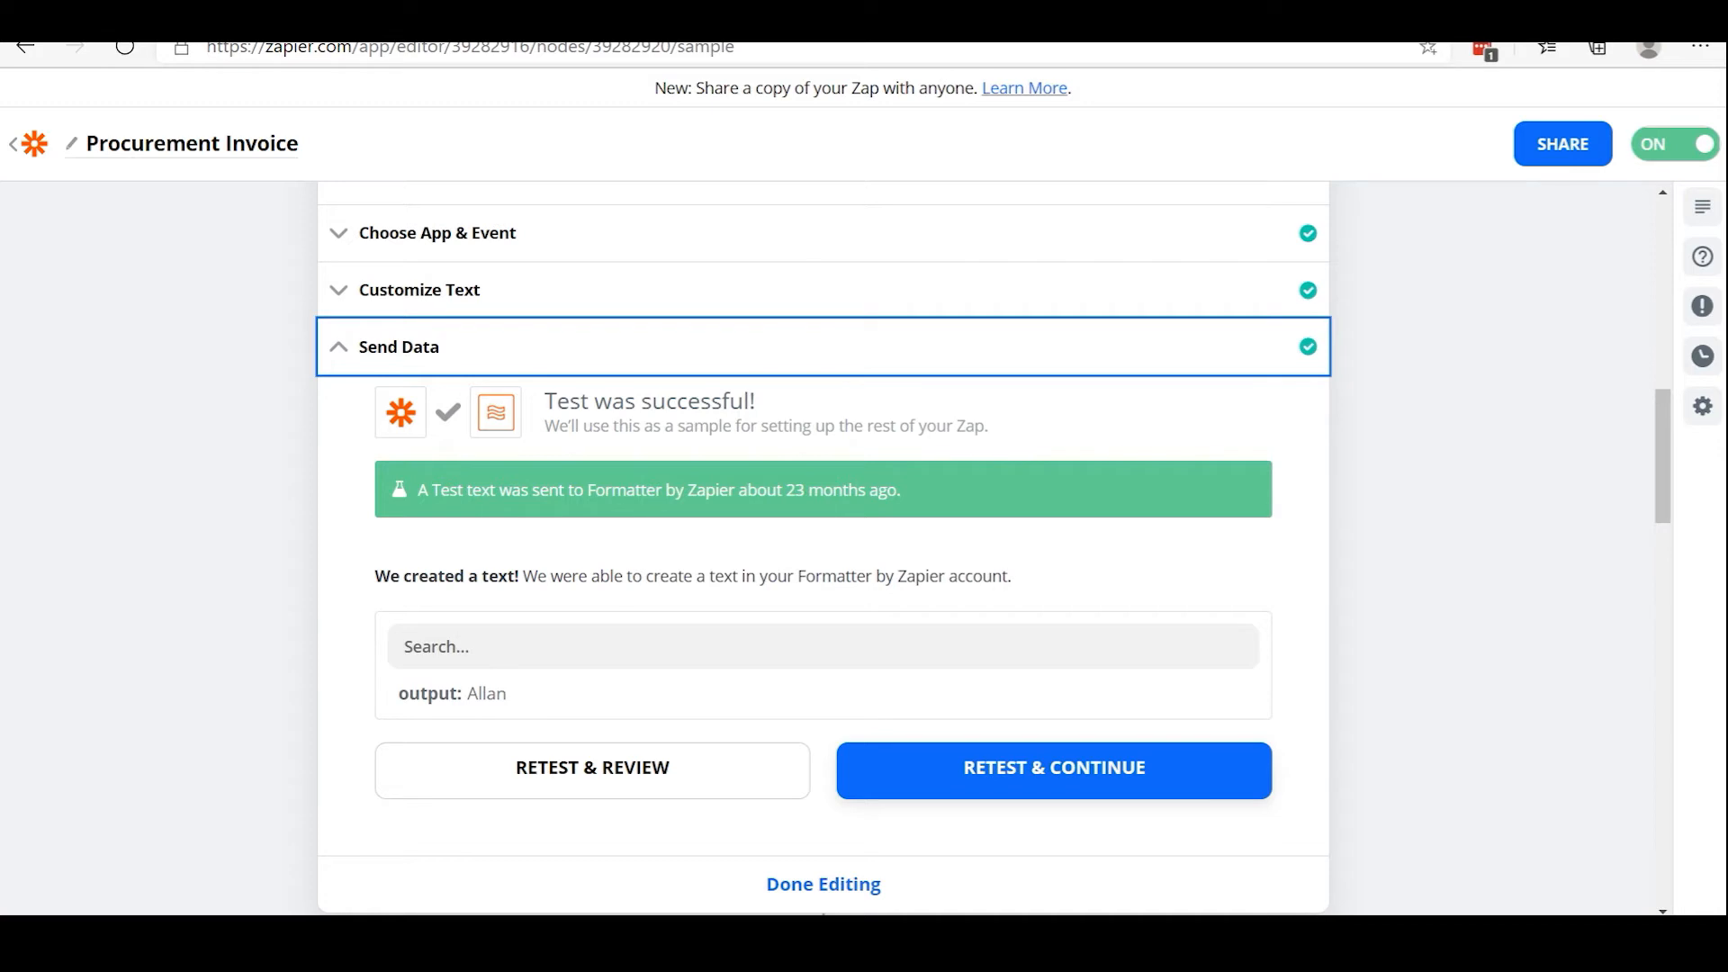
# Switch to the test job's opportunity record in Gmail for a quick look, return to the Zap, and finish editing step 6.
pyautogui.click(175, 18)
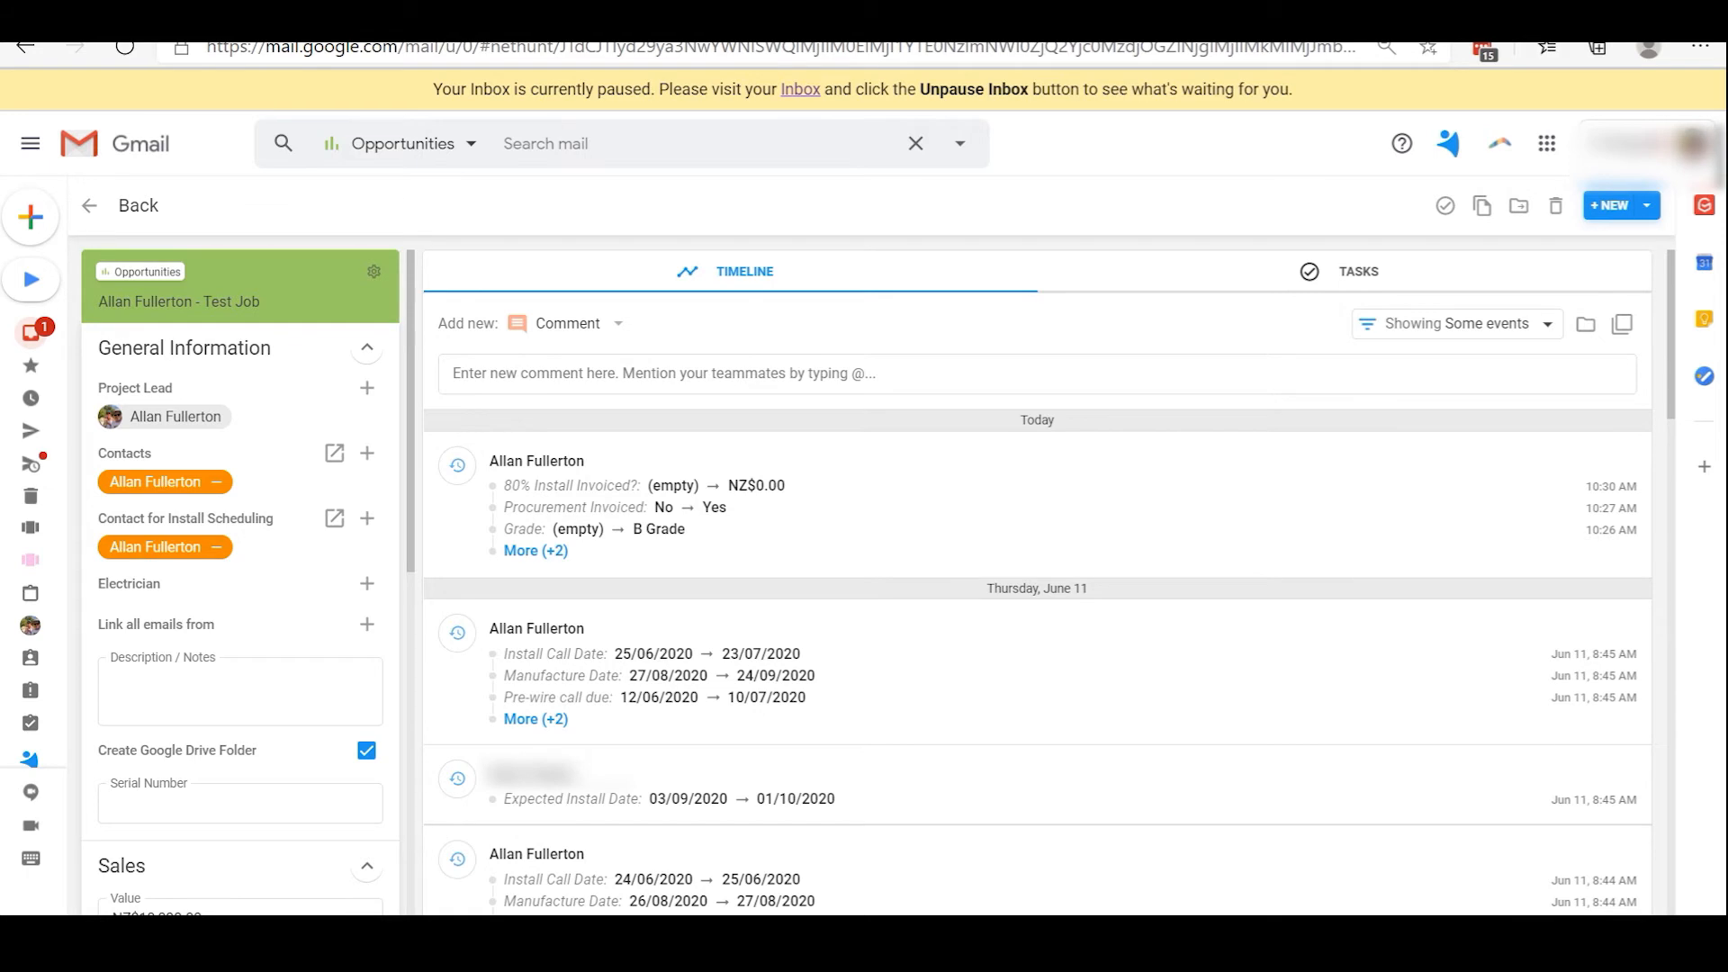
pyautogui.click(175, 18)
pyautogui.scroll(3, 540, 333)
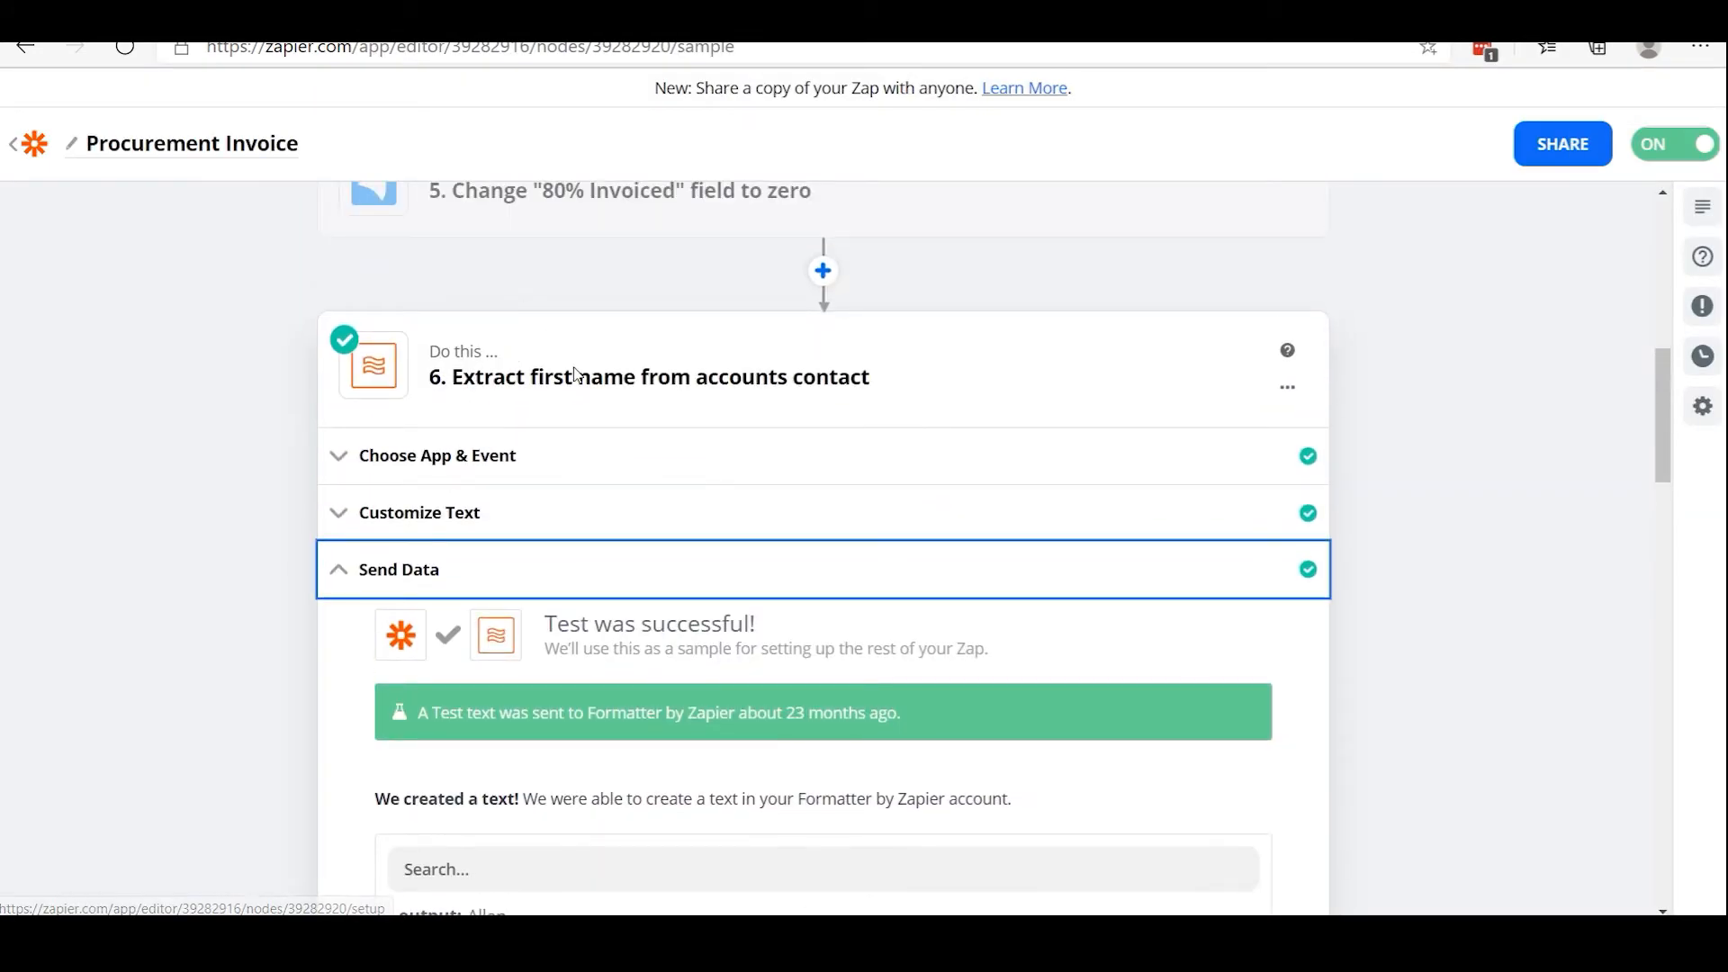
pyautogui.scroll(-4, 1030, 316)
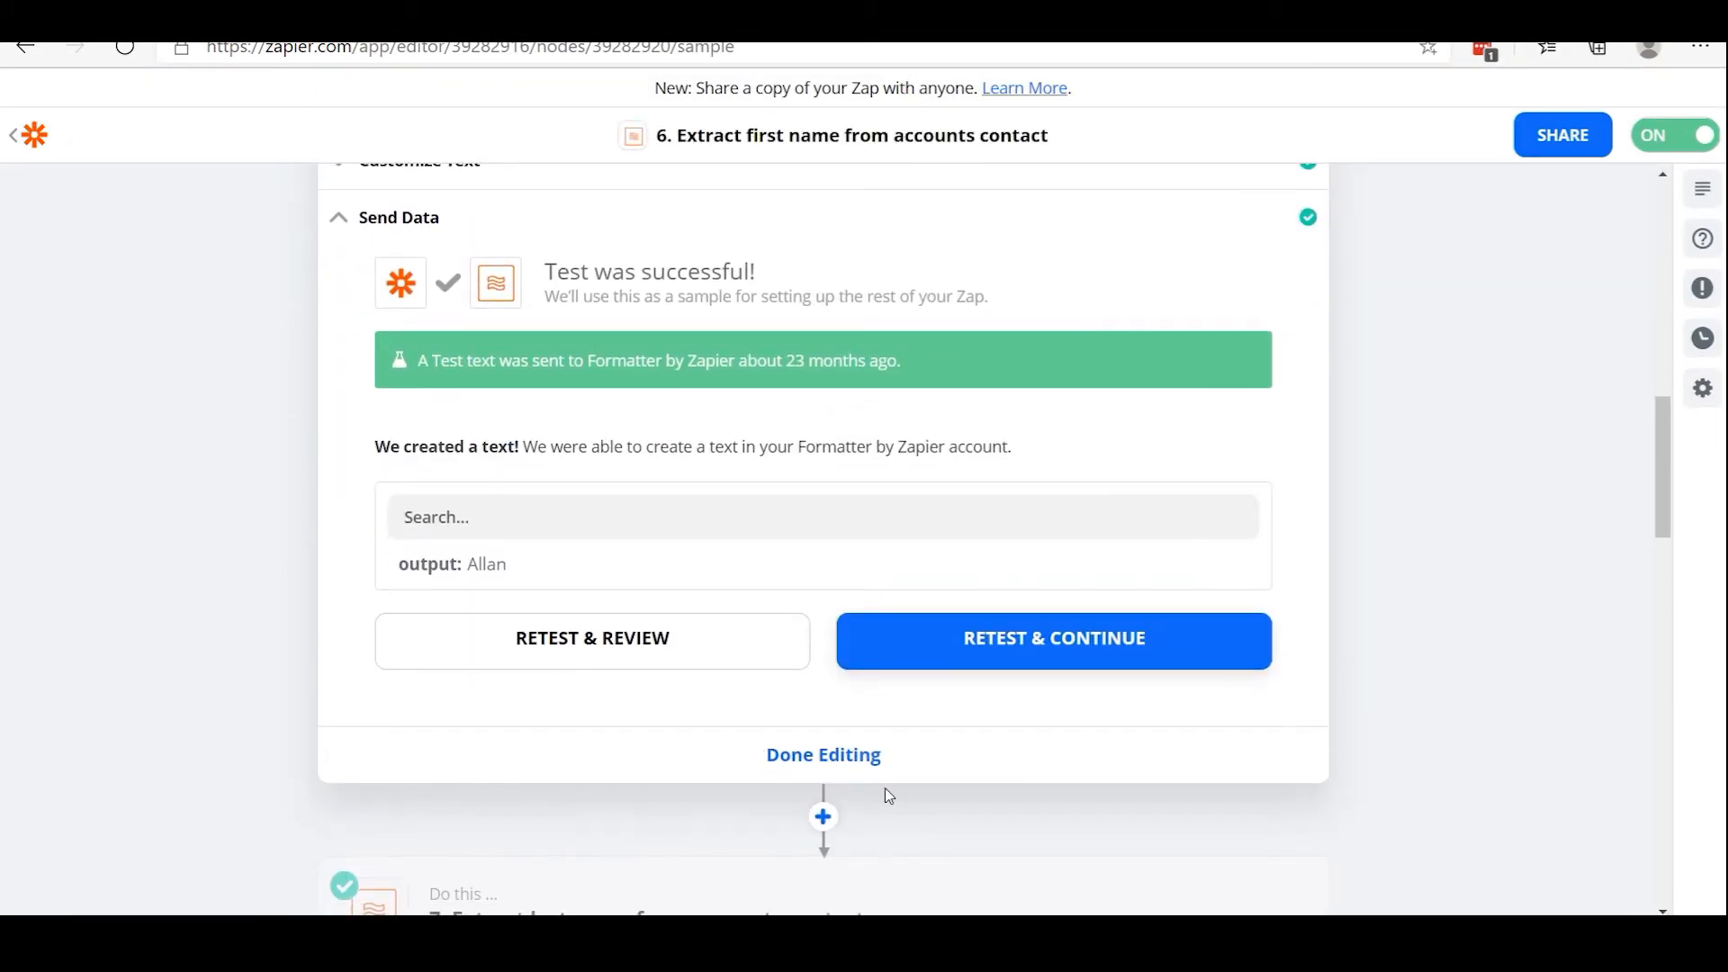
pyautogui.click(846, 762)
# Open step 7, "Extract last name from accounts contact", and examine its chosen app and event.
pyautogui.scroll(5, 585, 500)
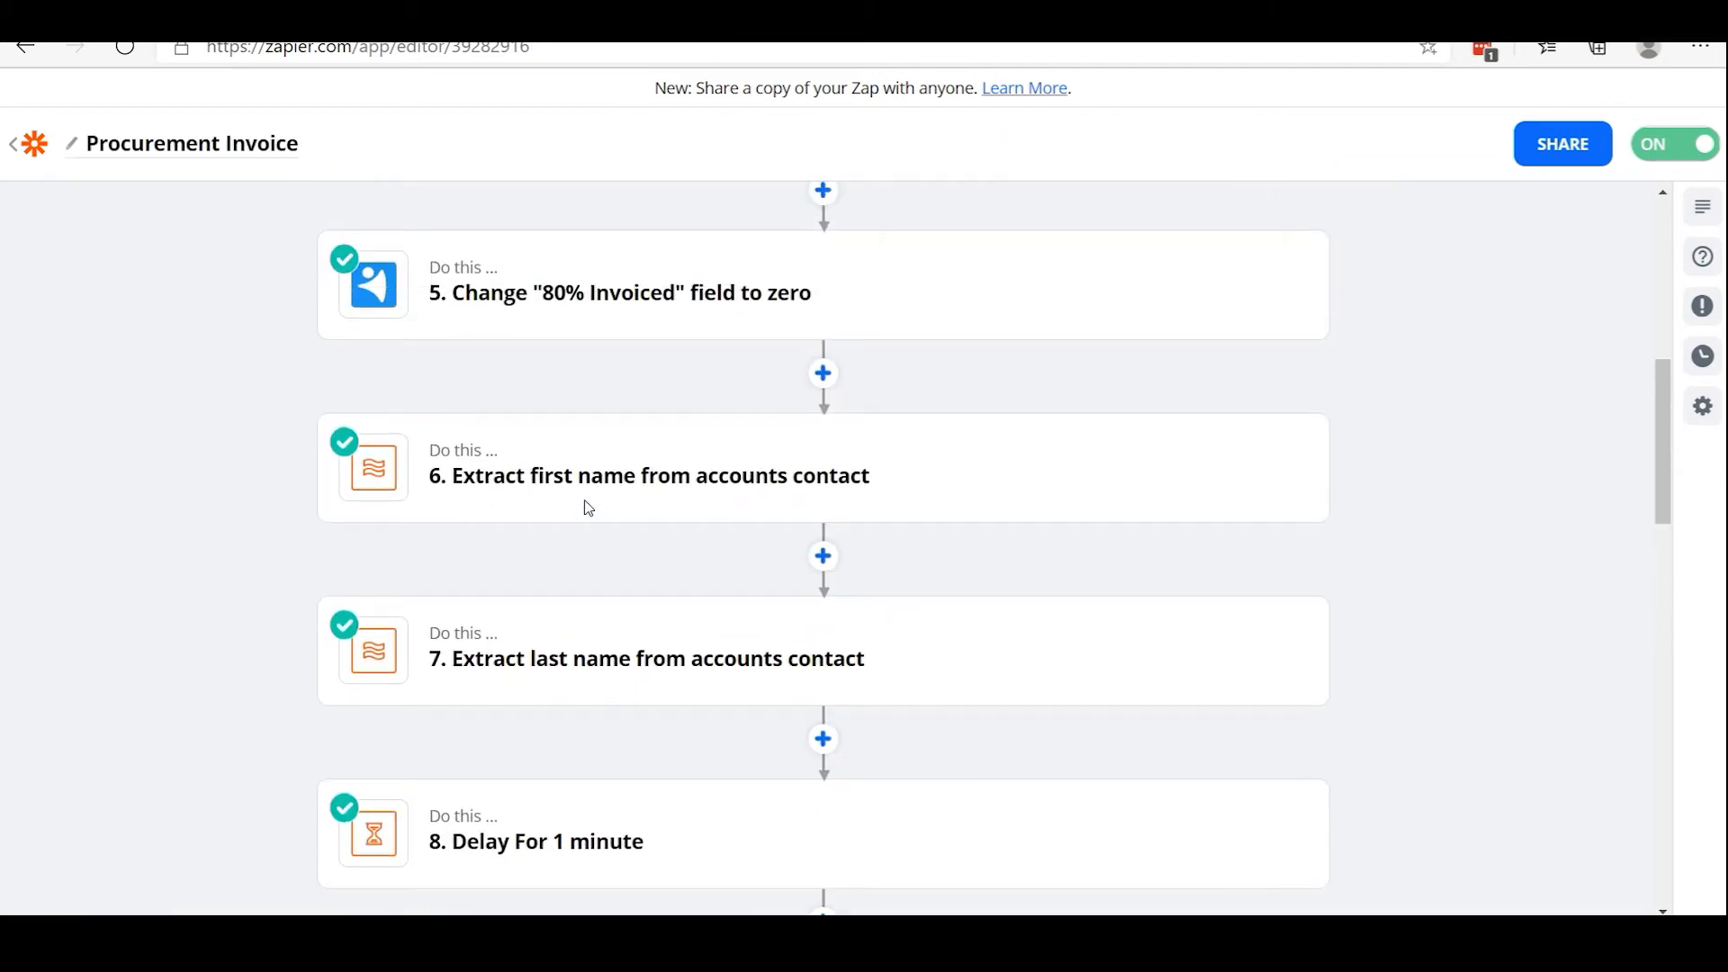
pyautogui.scroll(1, 589, 509)
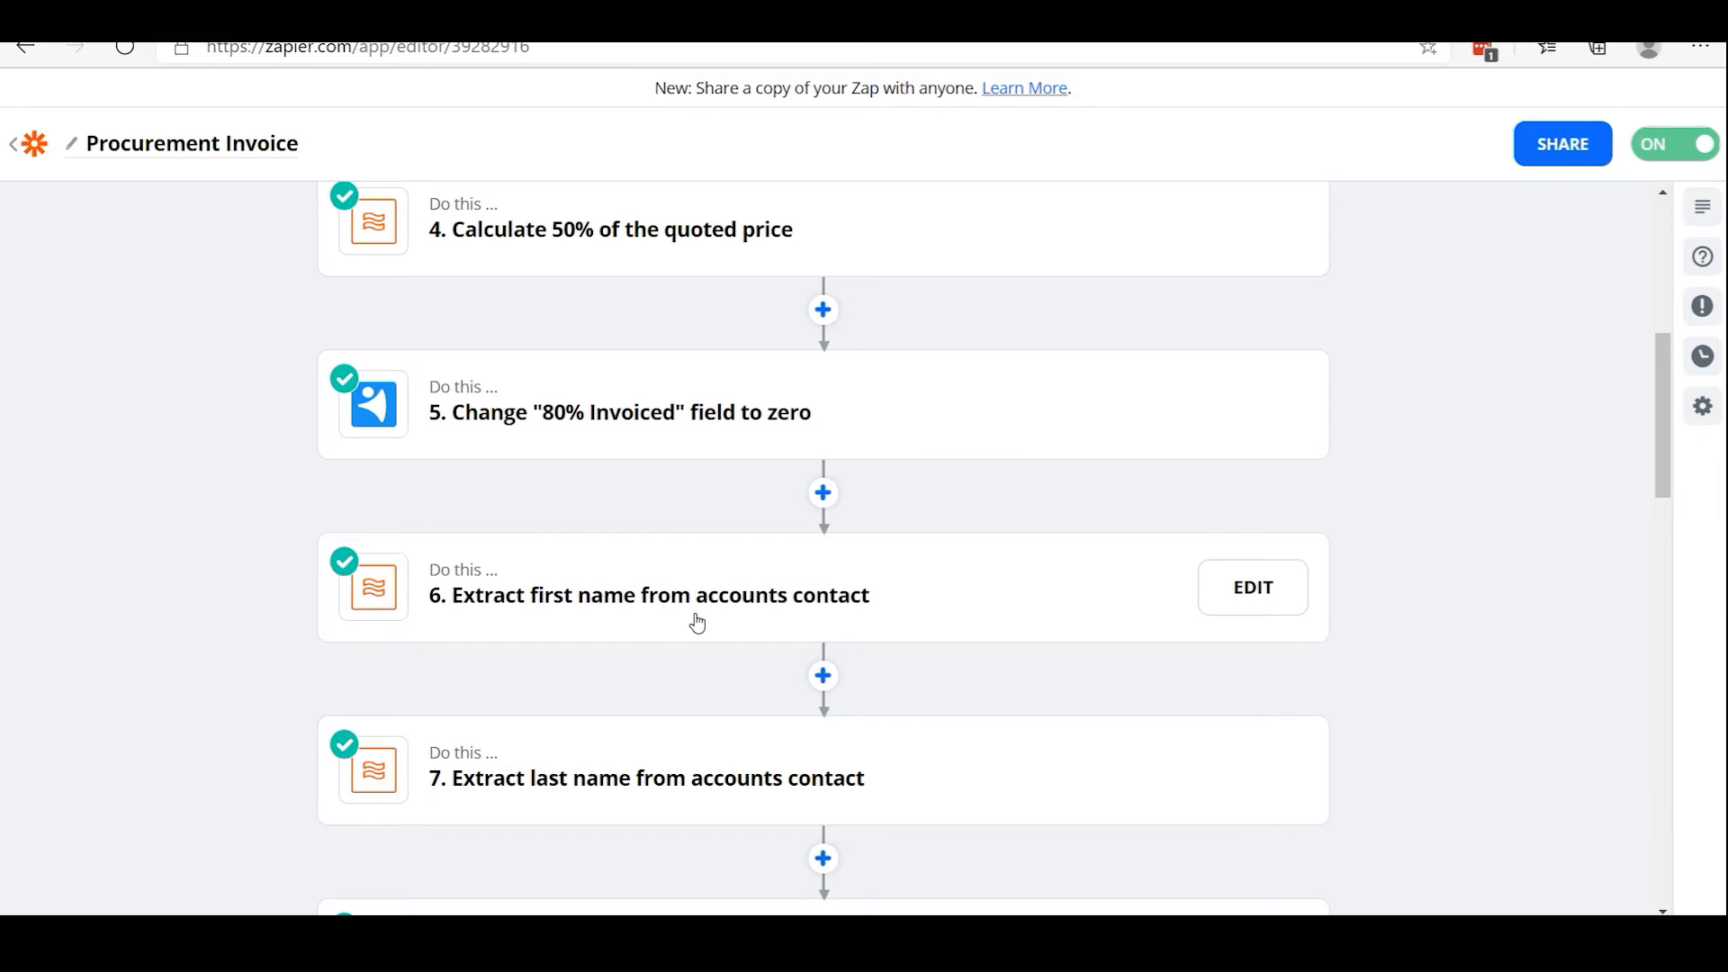
pyautogui.scroll(-1, 697, 586)
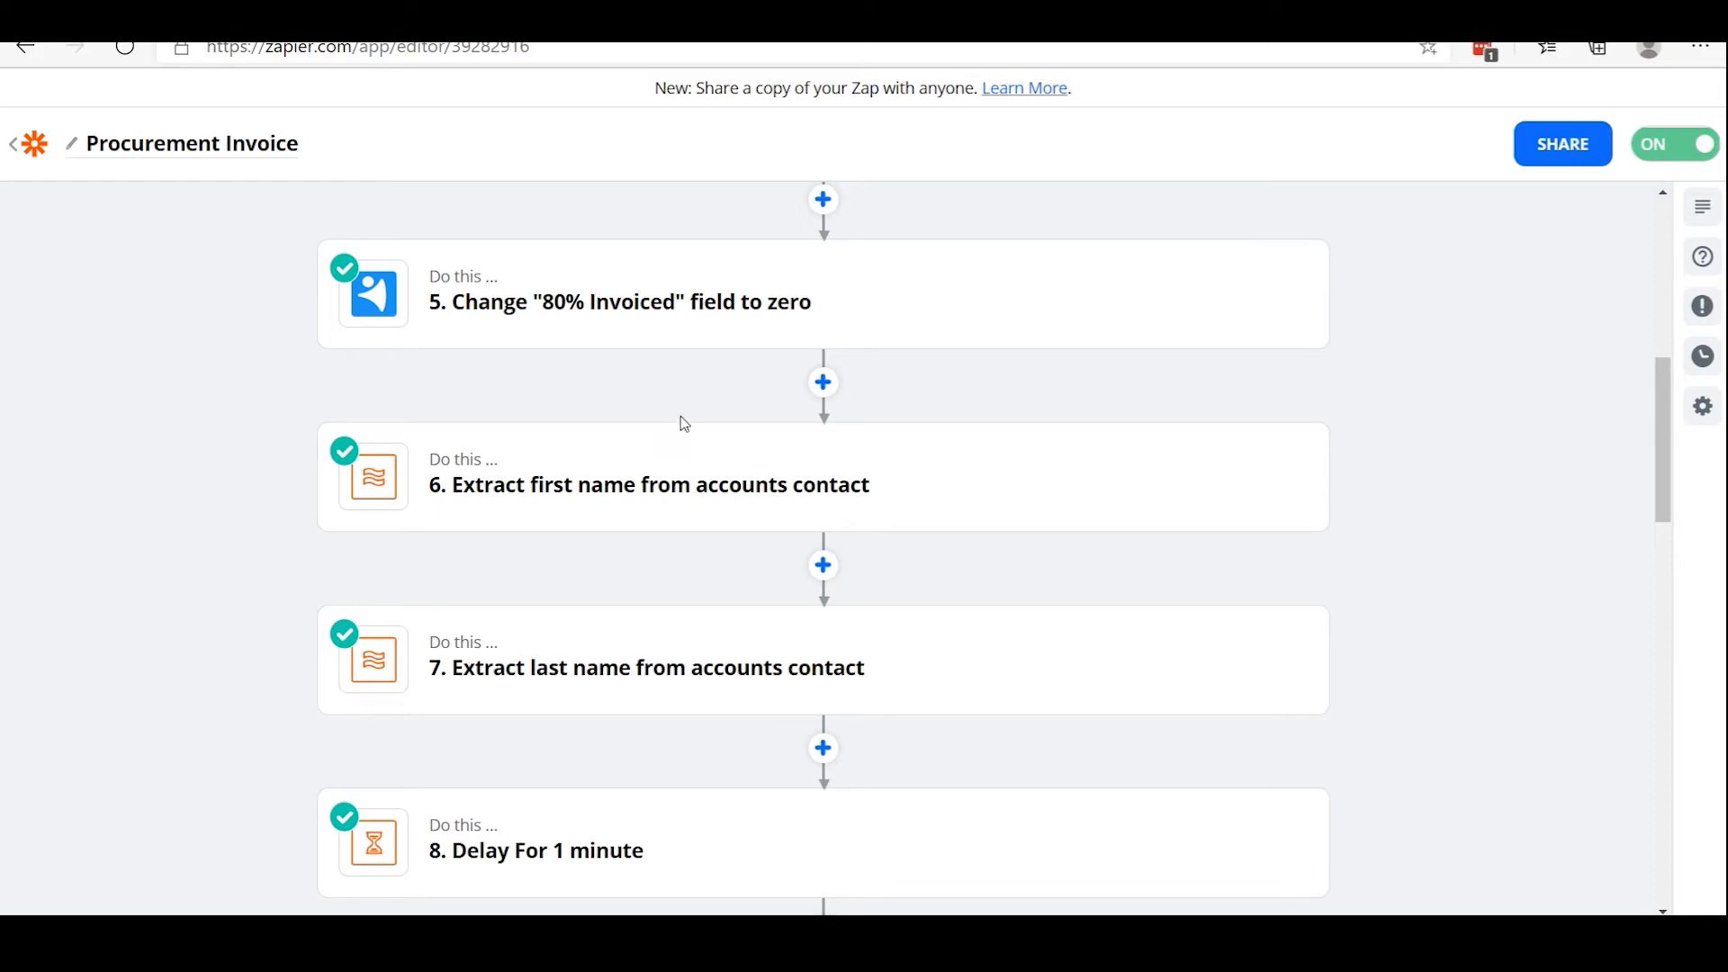
pyautogui.scroll(-1, 681, 416)
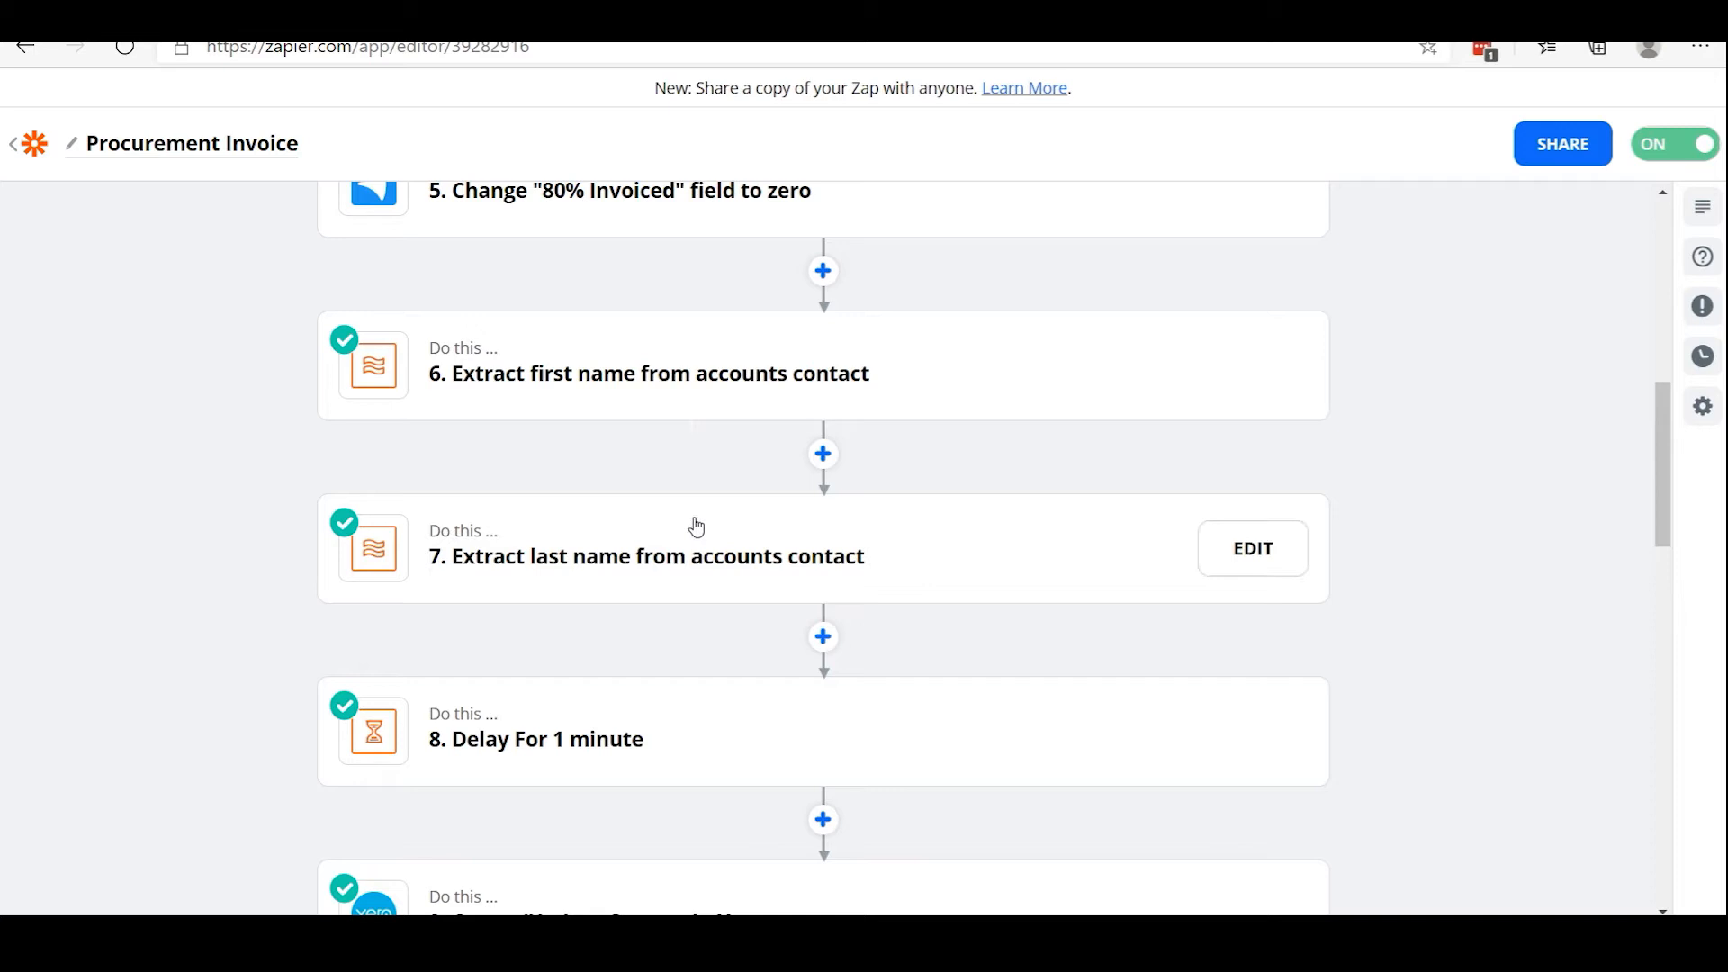
pyautogui.click(592, 550)
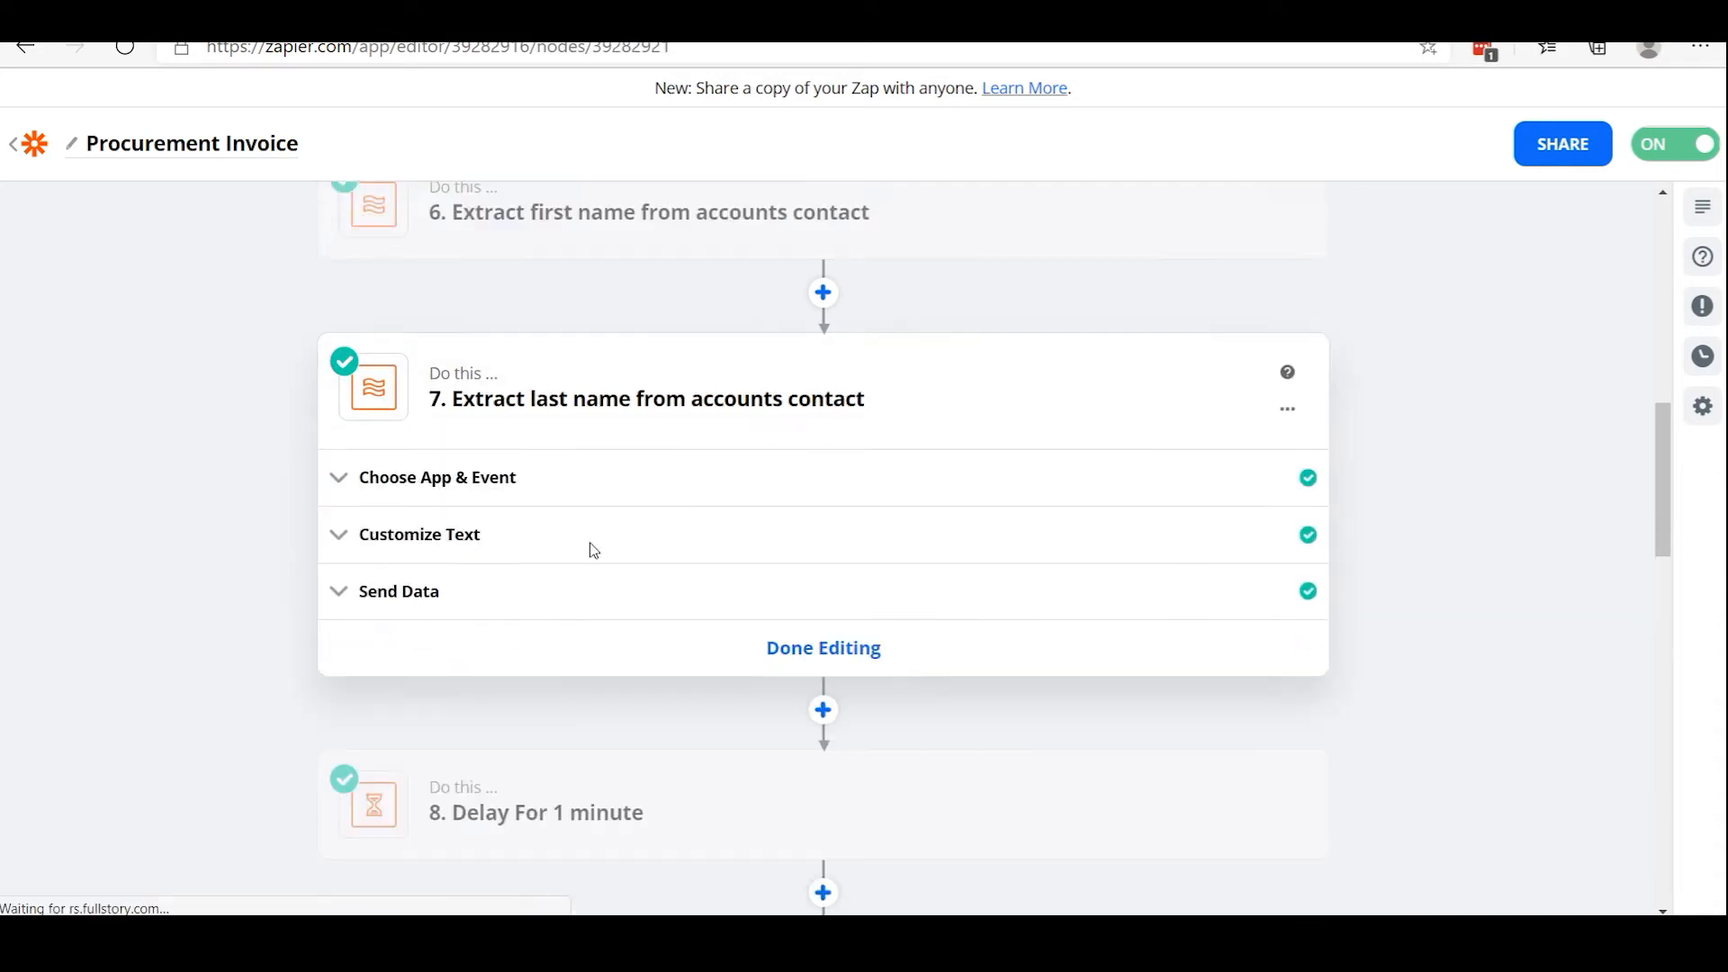
pyautogui.click(430, 364)
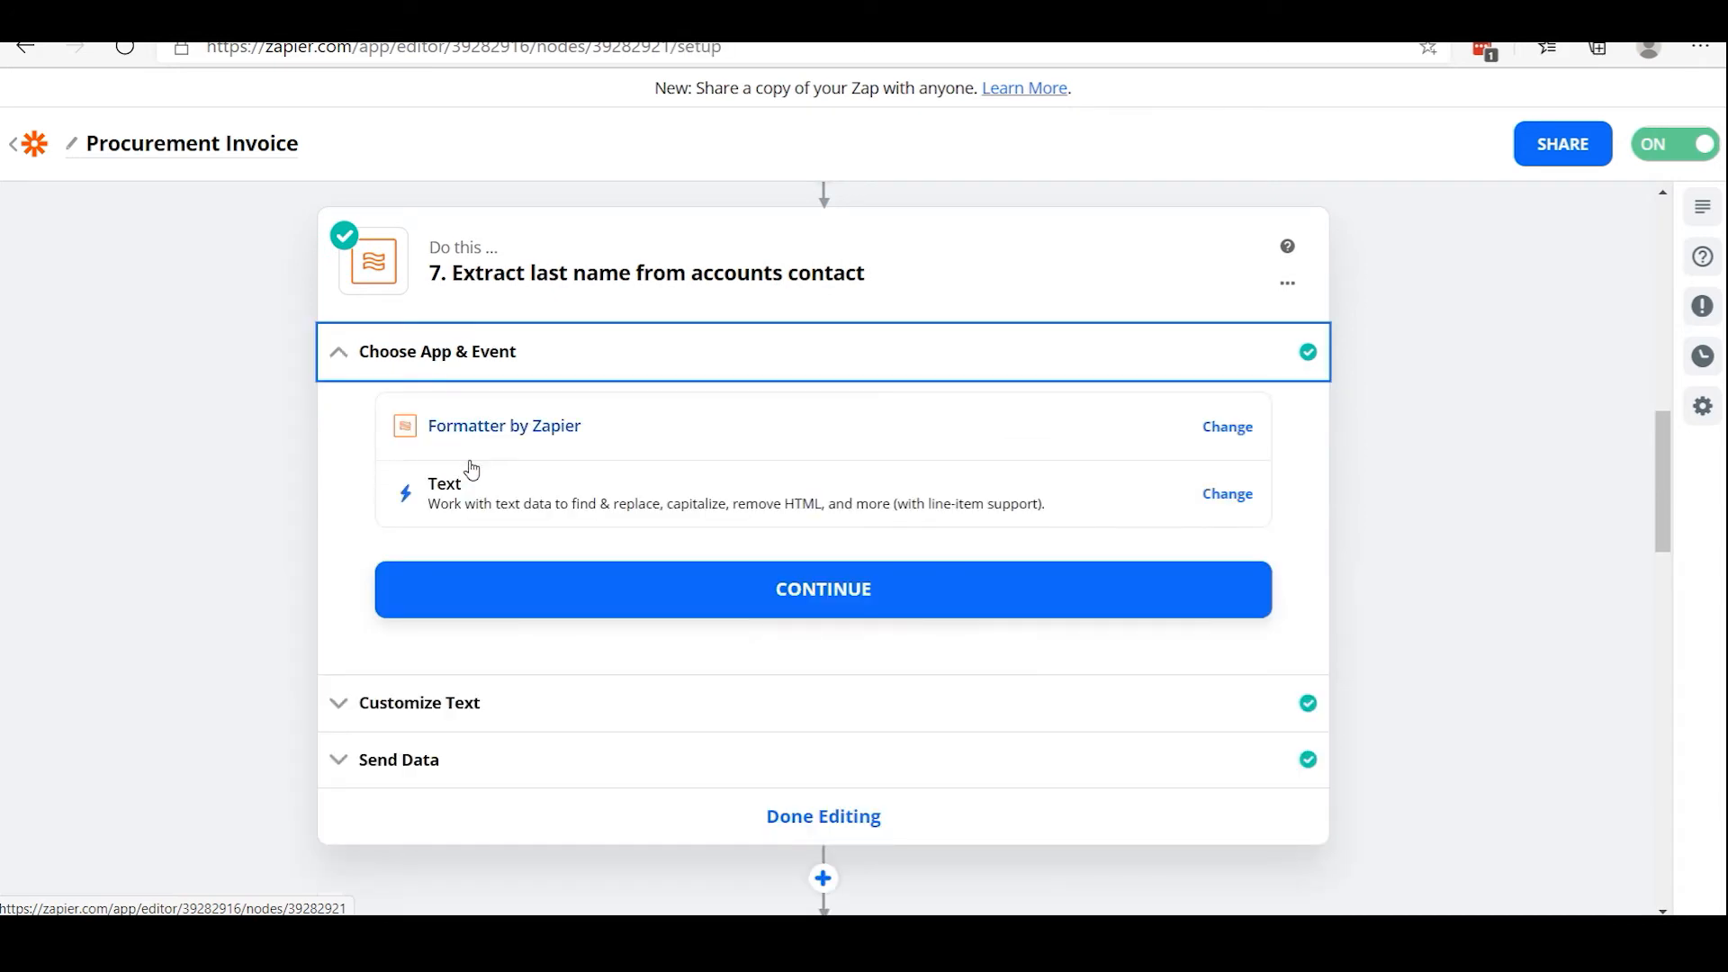
pyautogui.click(452, 344)
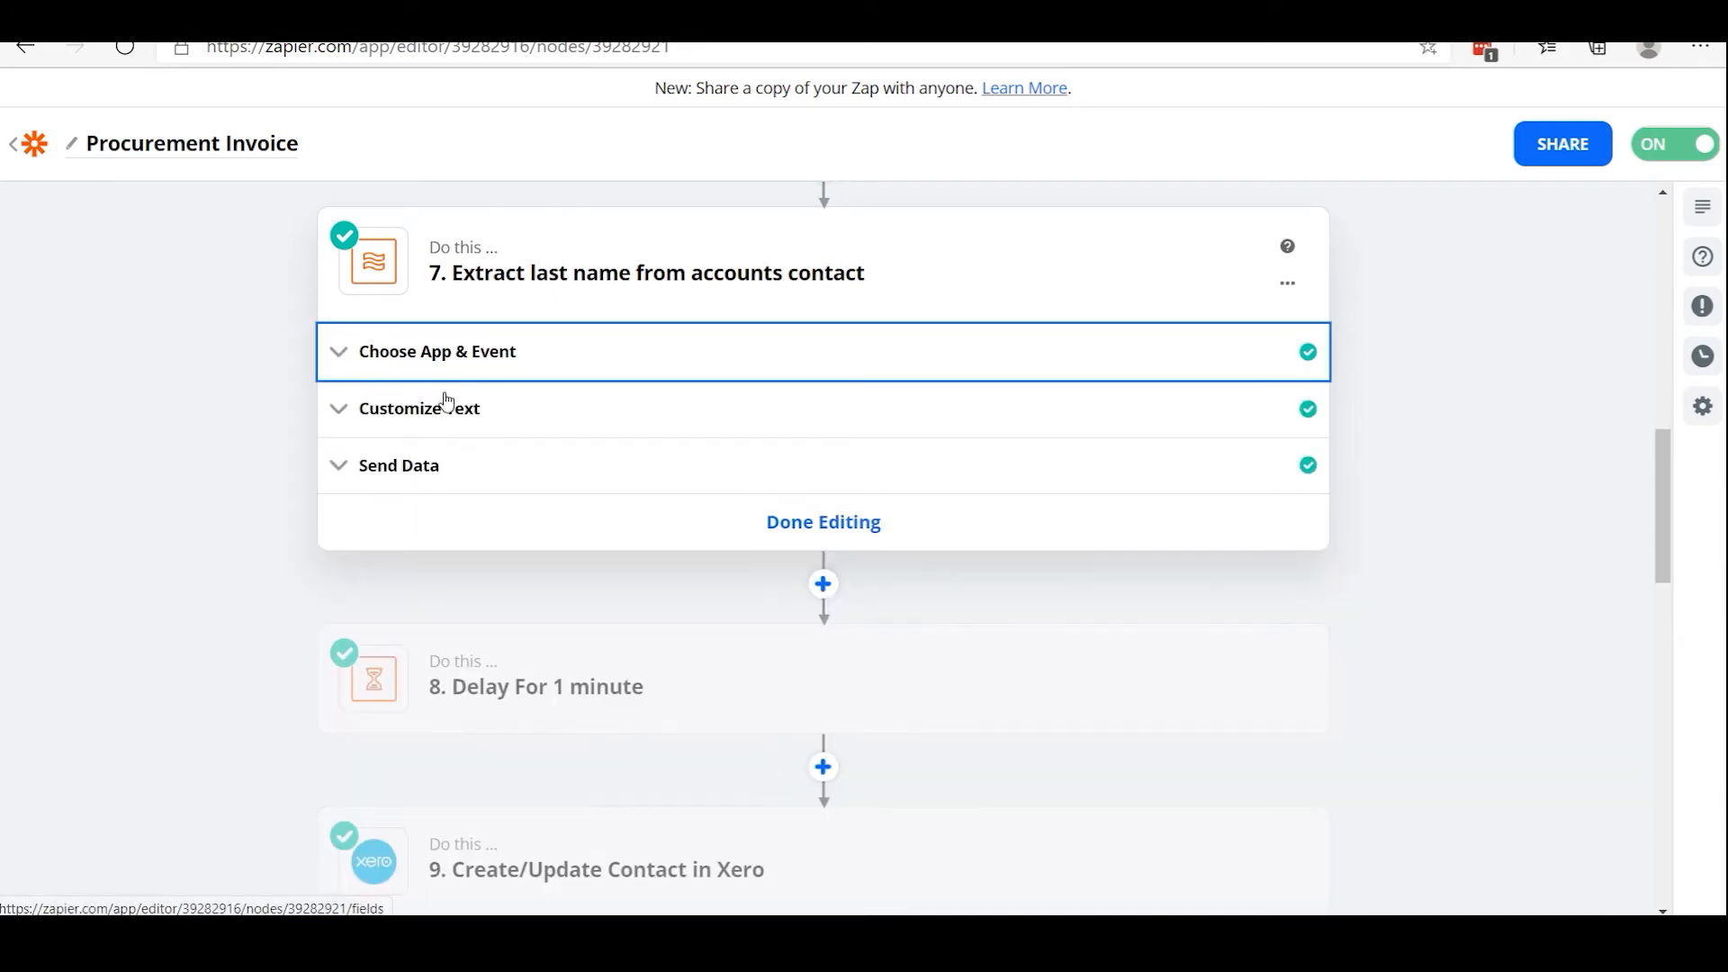
# Examine step 7's Customize Text split settings, including the segment index, and its Send Data test output.
pyautogui.click(422, 416)
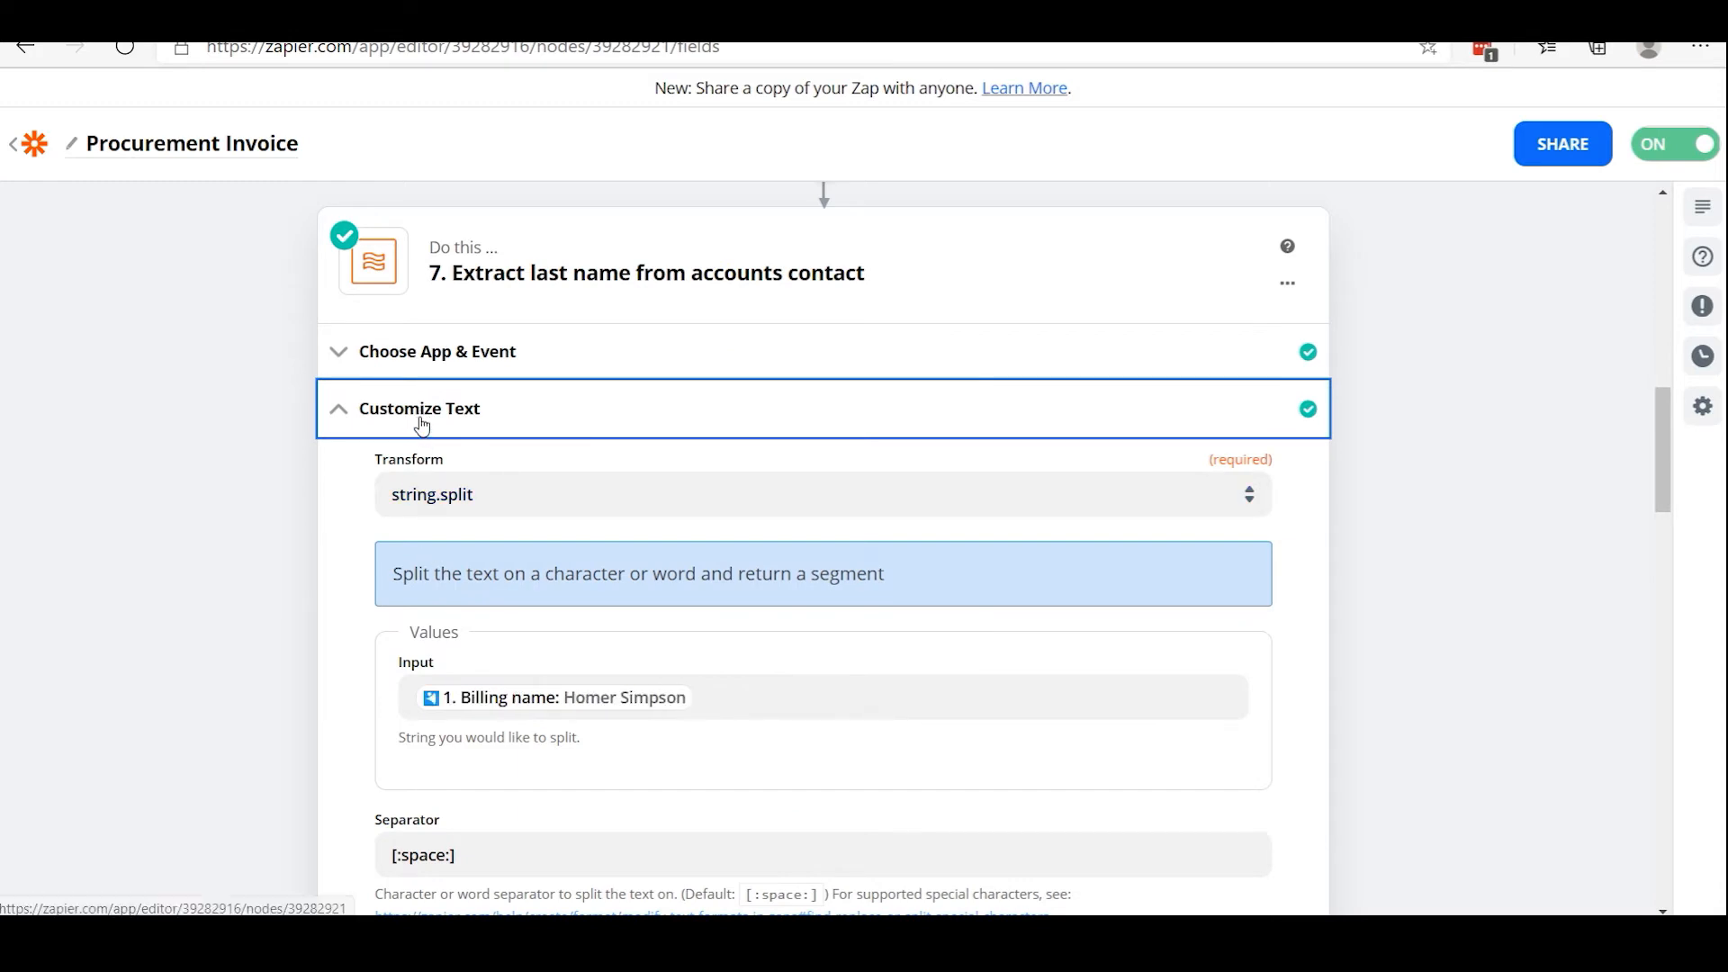
pyautogui.scroll(-2, 418, 420)
pyautogui.scroll(1, 419, 419)
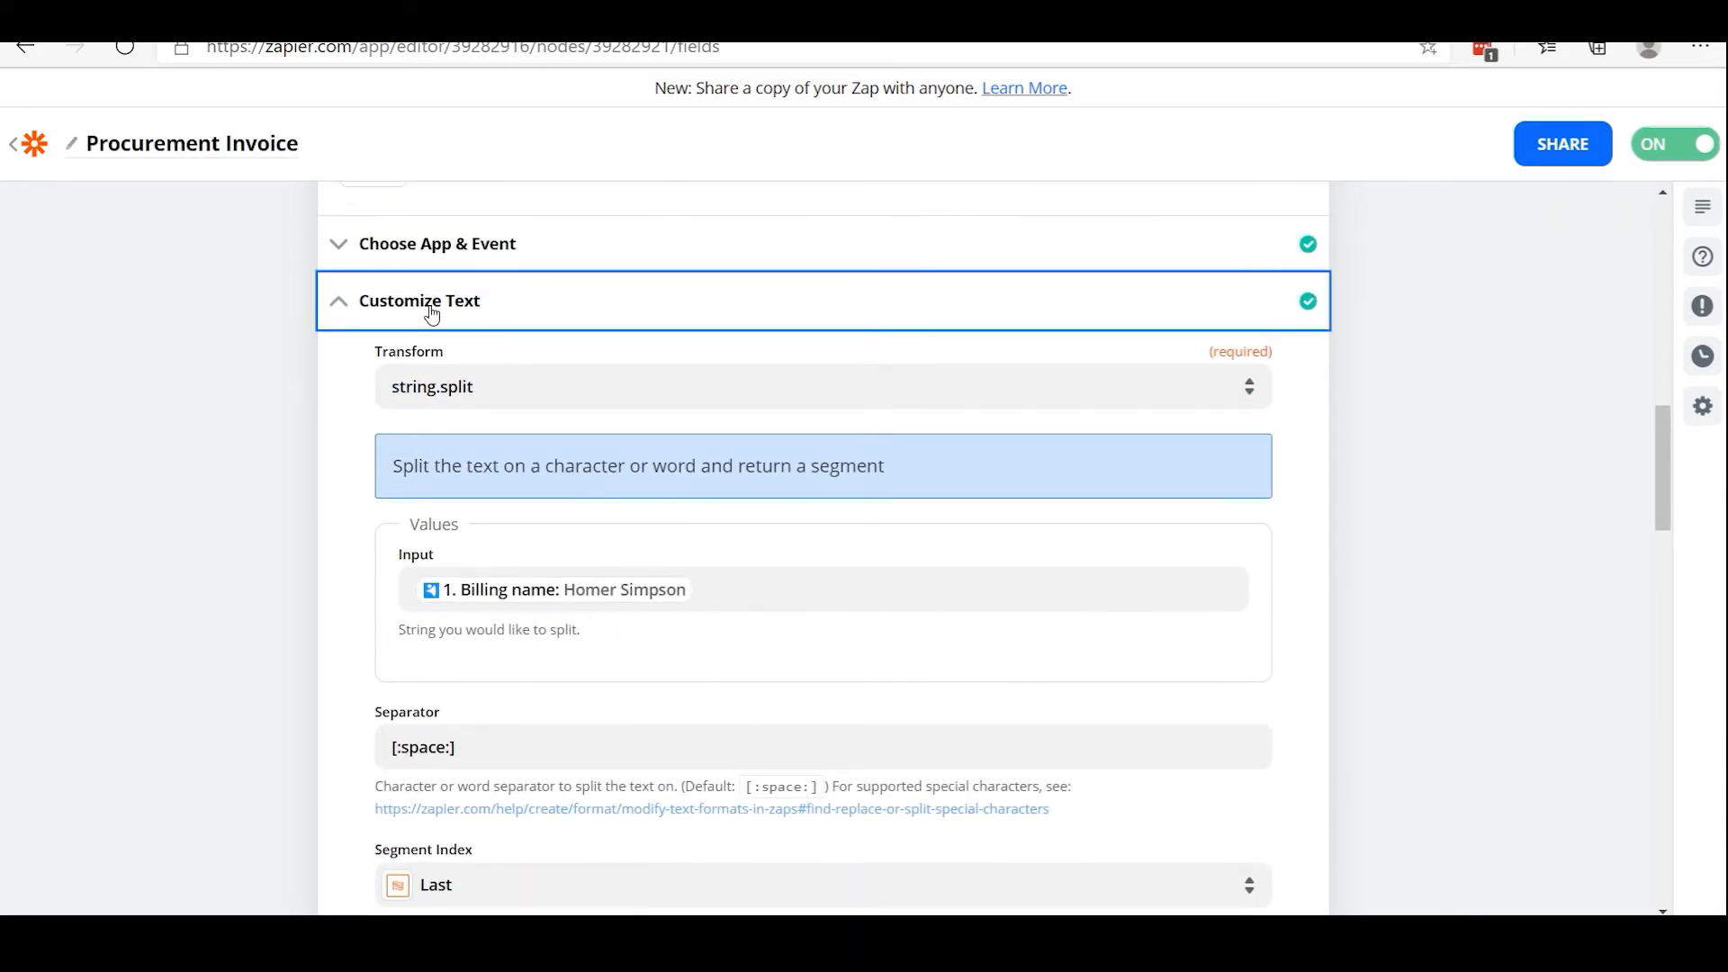
pyautogui.click(429, 305)
pyautogui.click(430, 357)
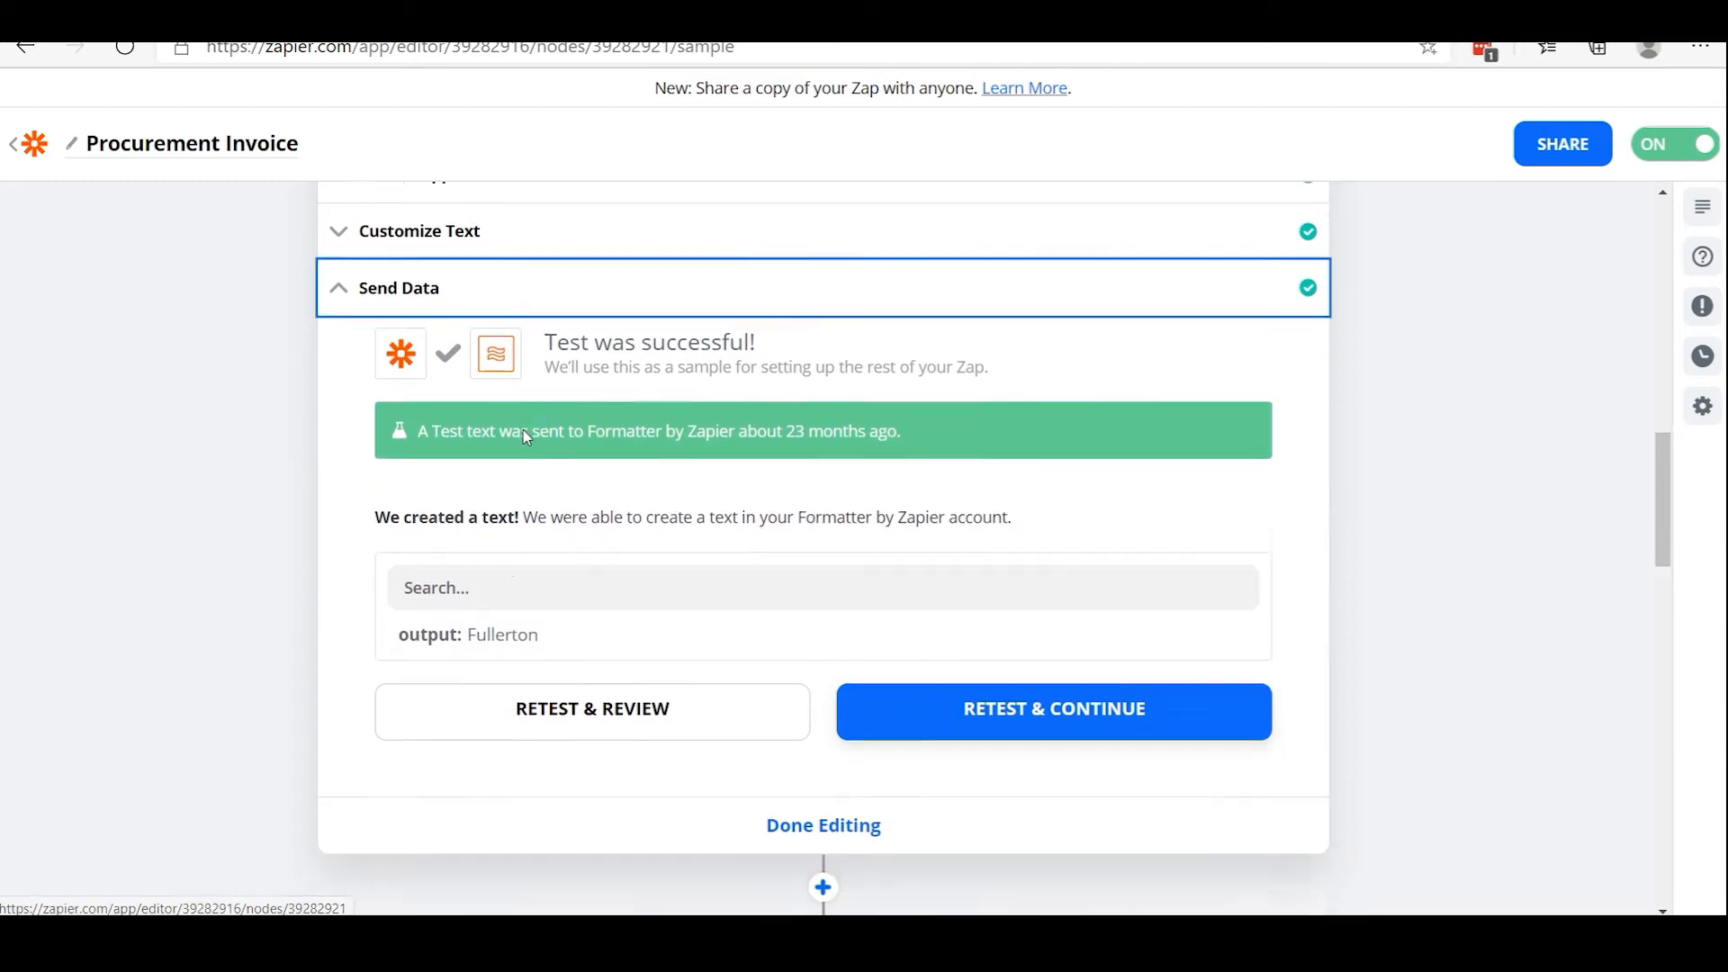
pyautogui.scroll(-1, 525, 434)
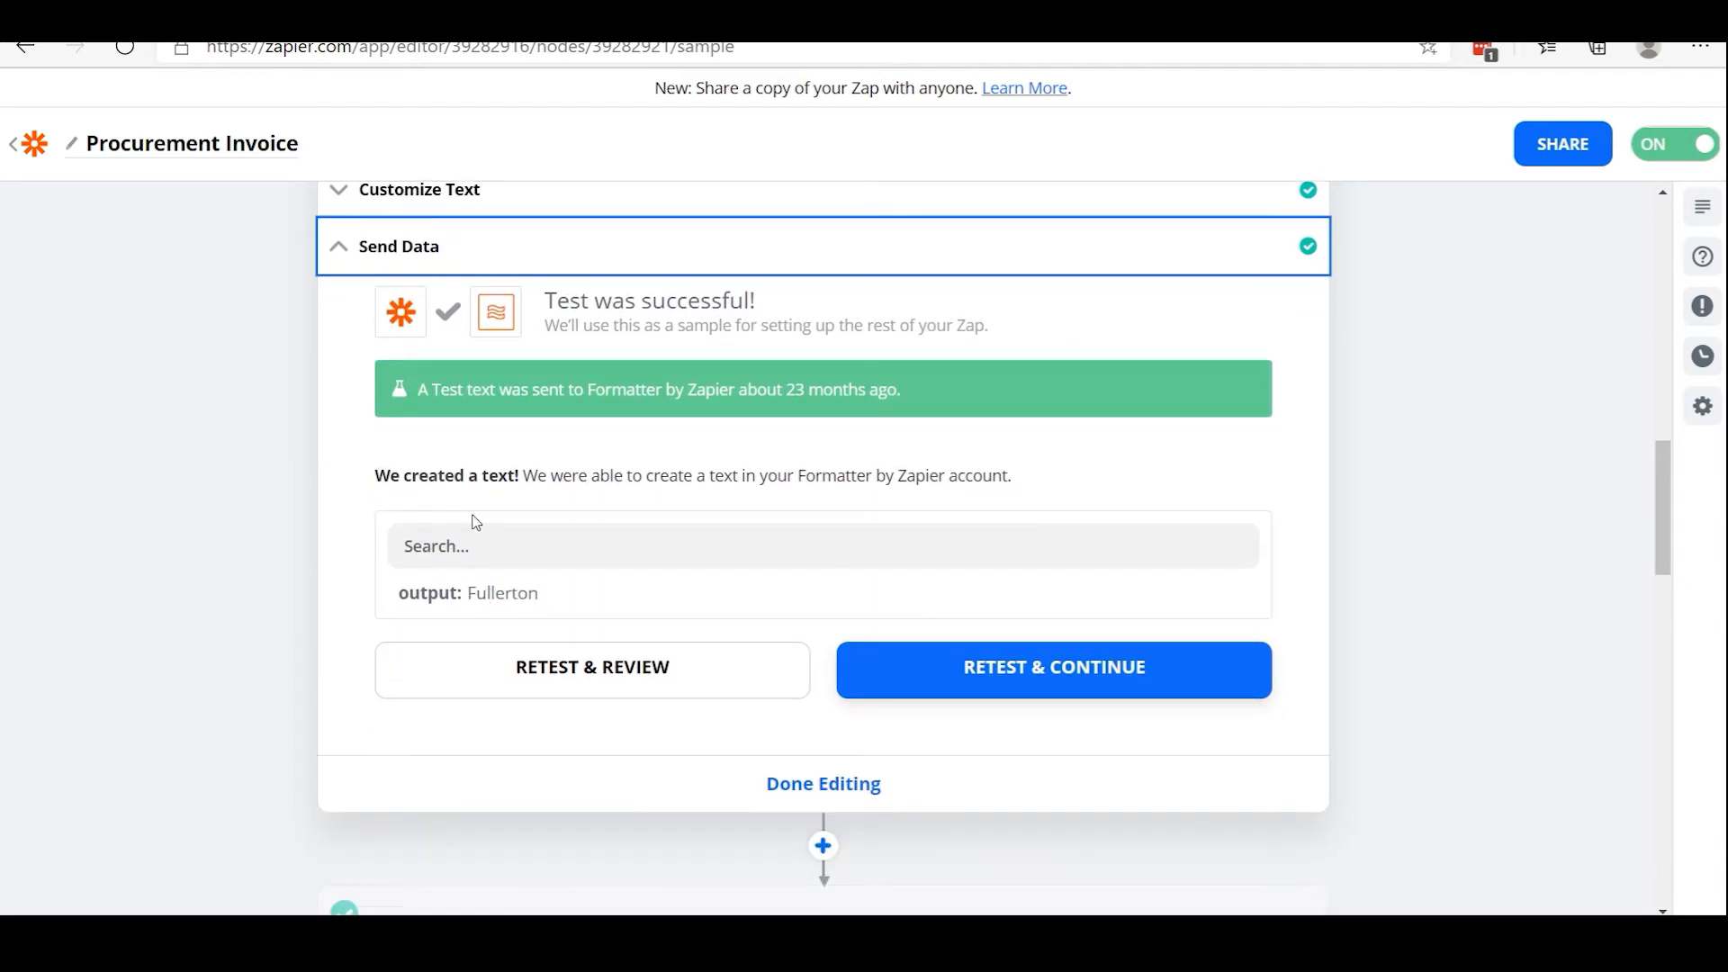
# Finish editing step 7 and open step 9, "Create/Update Contact in Xero", past the one-minute delay.
pyautogui.click(800, 794)
pyautogui.scroll(6, 580, 468)
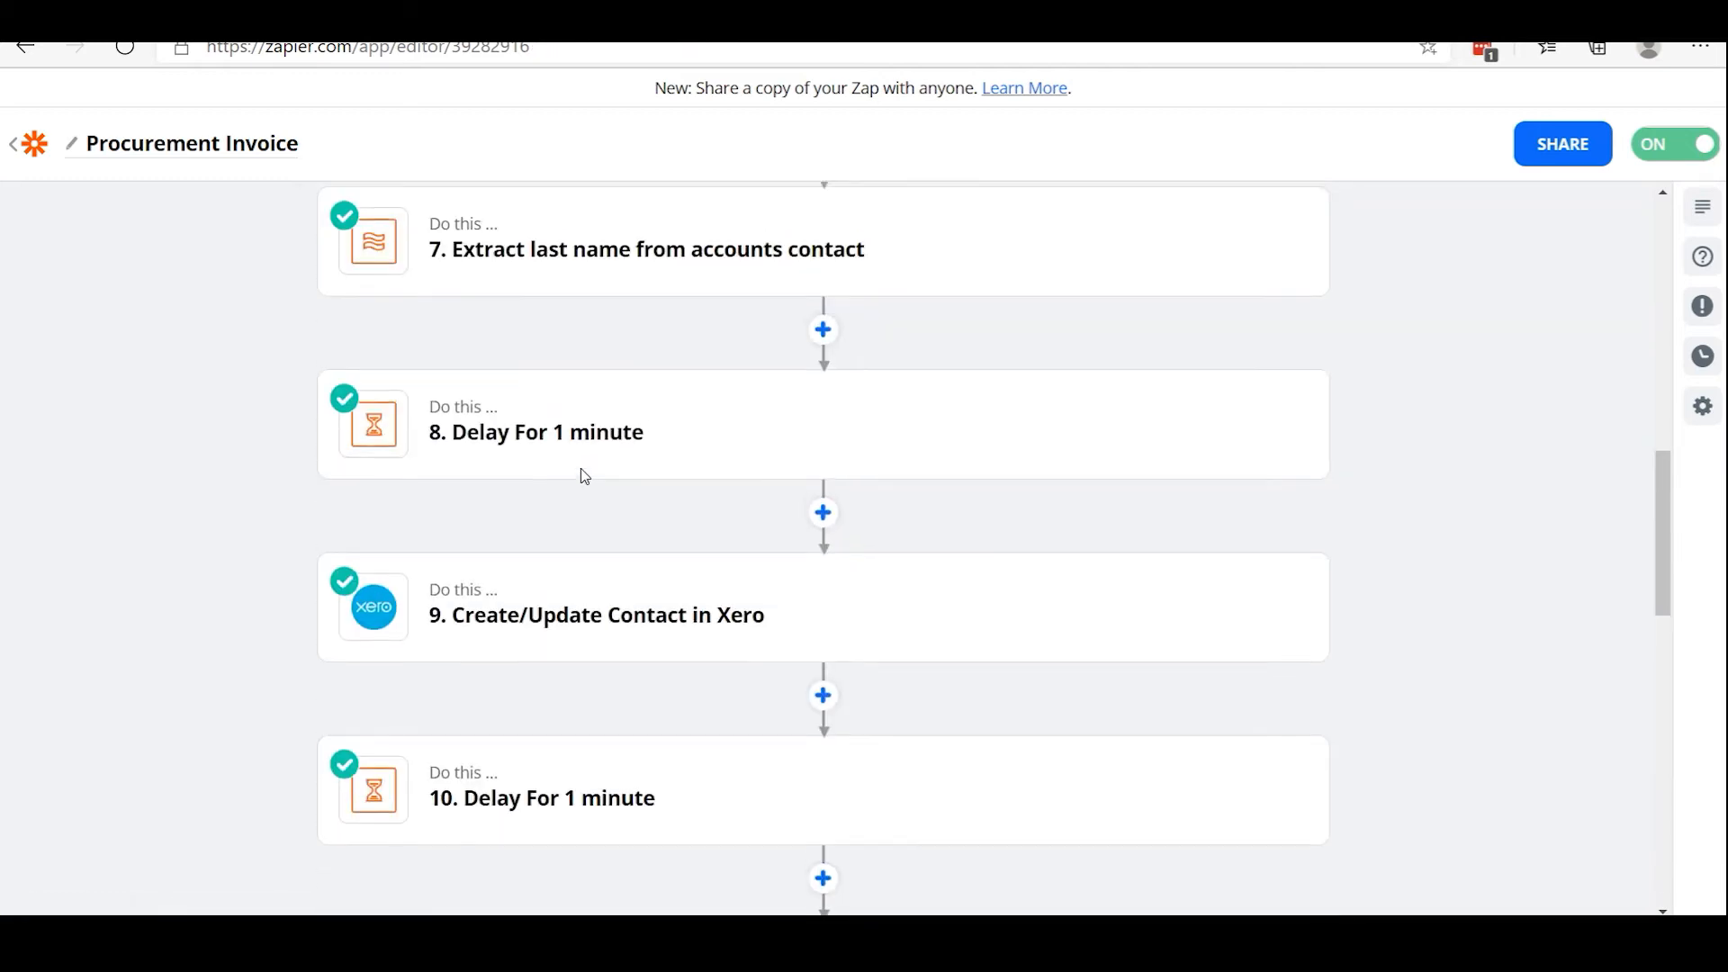
pyautogui.scroll(-2, 581, 468)
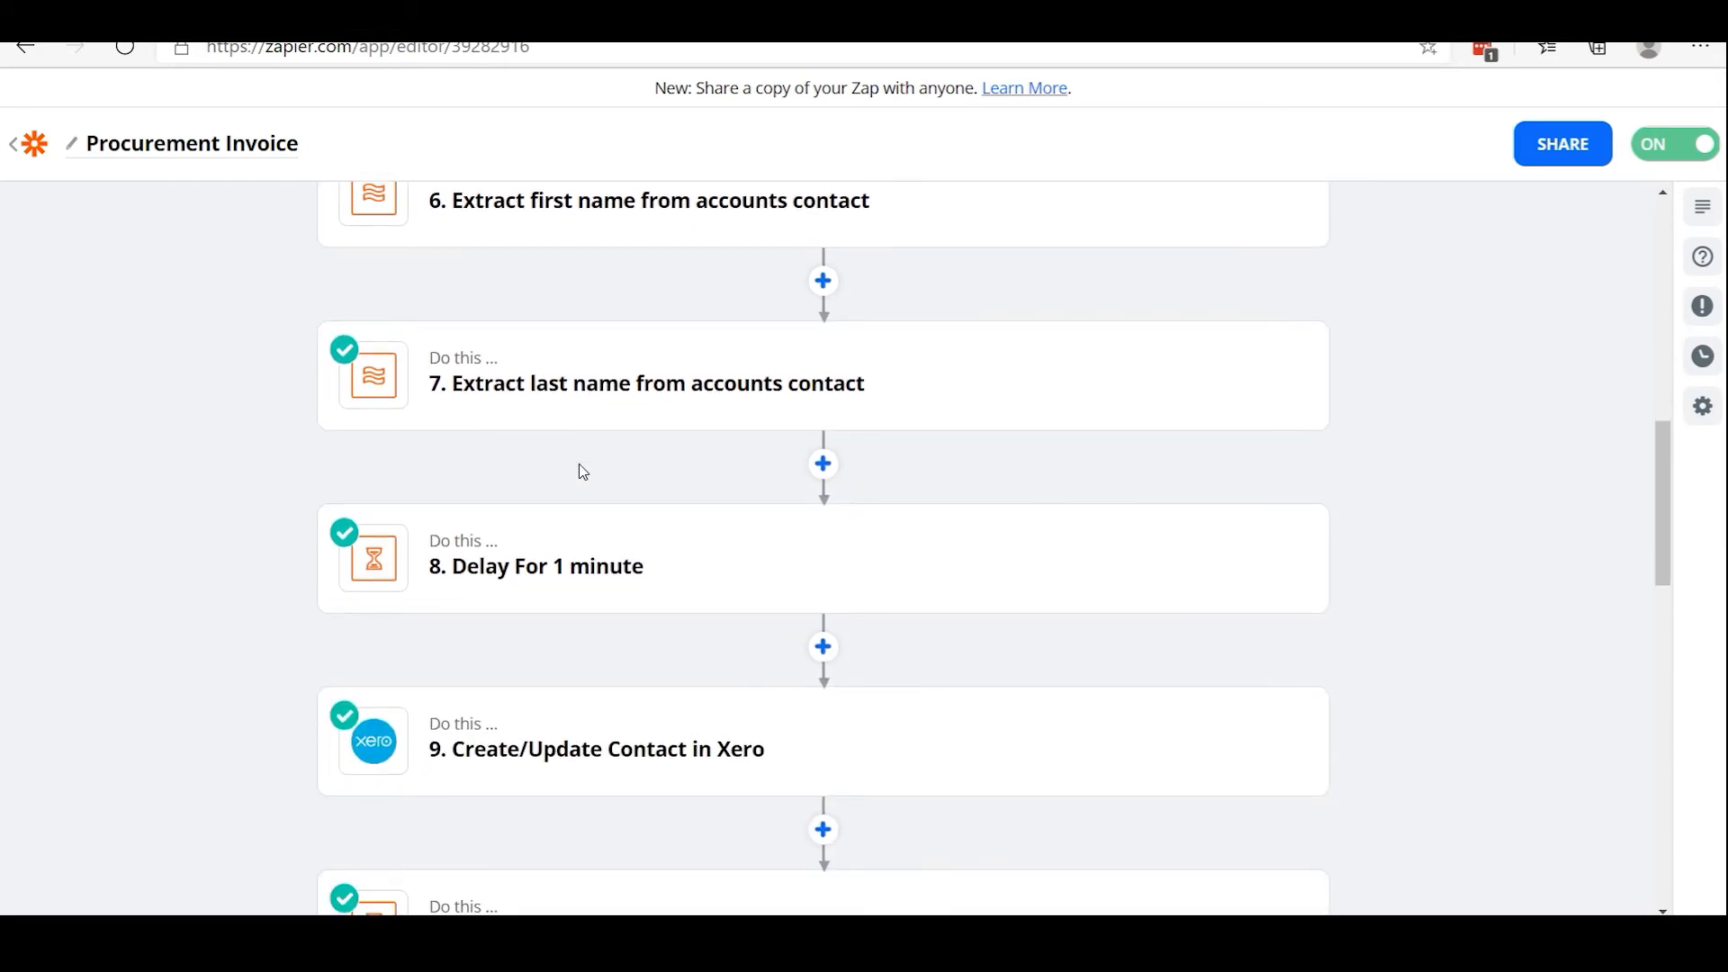
pyautogui.scroll(-3, 582, 466)
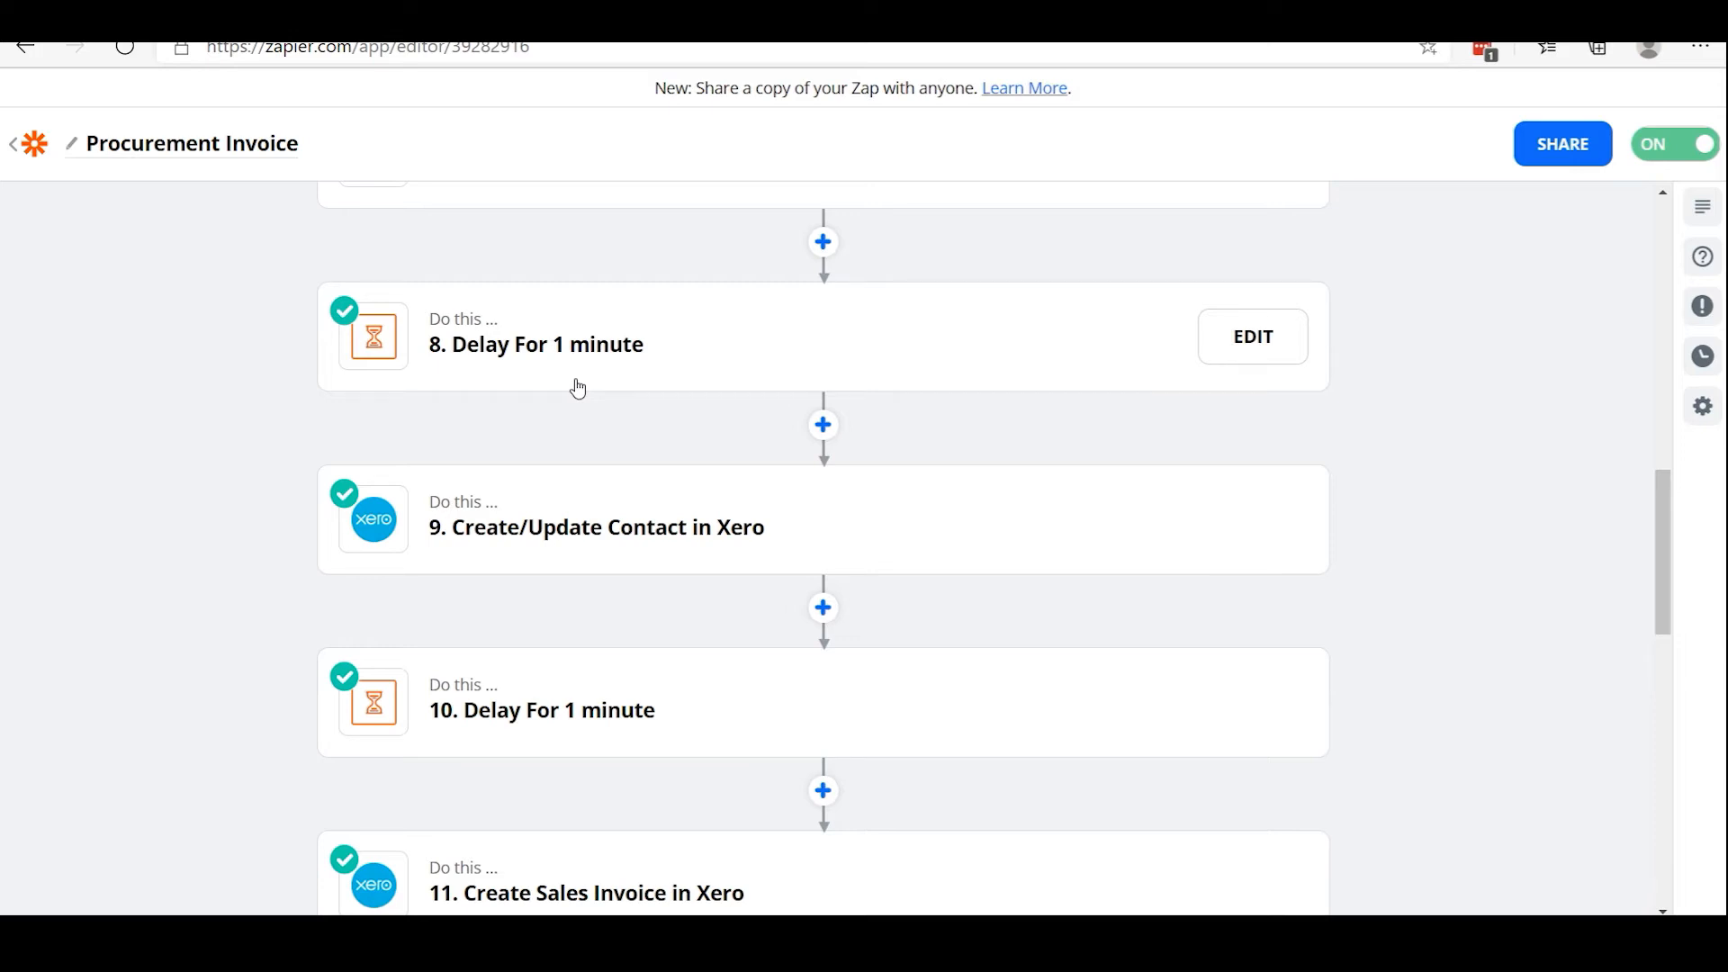
pyautogui.scroll(-3, 576, 382)
pyautogui.click(576, 311)
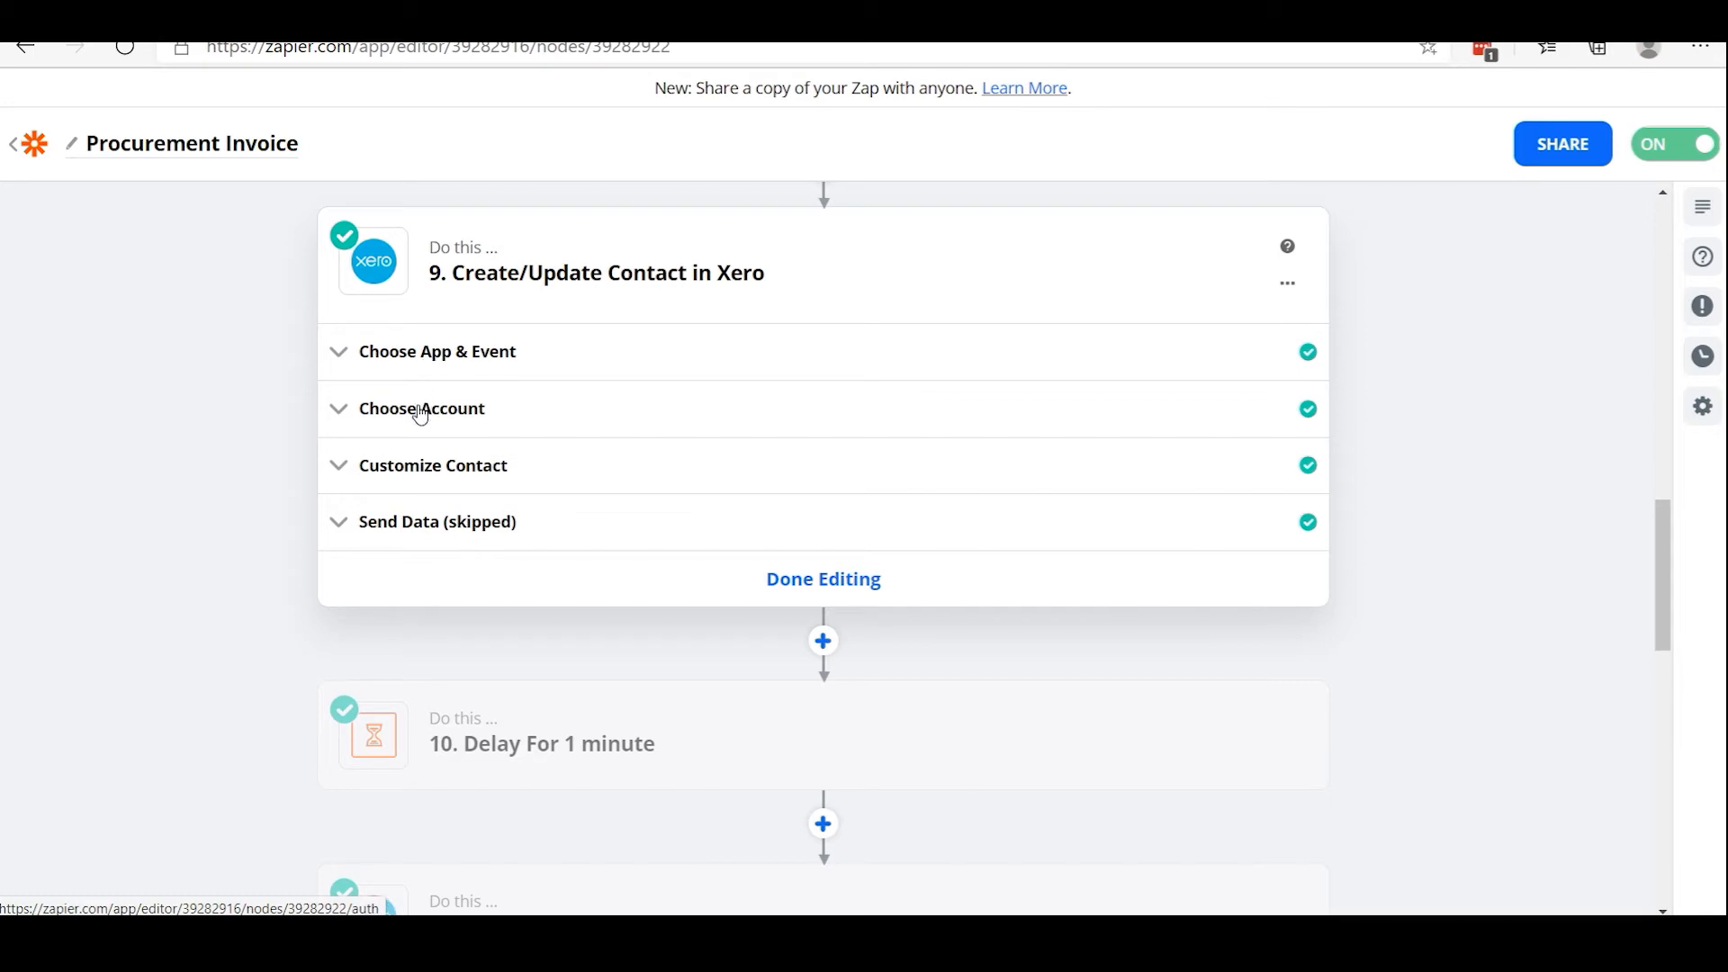
# Examine step 9's chosen app and its Create/Update Contact event.
pyautogui.click(412, 475)
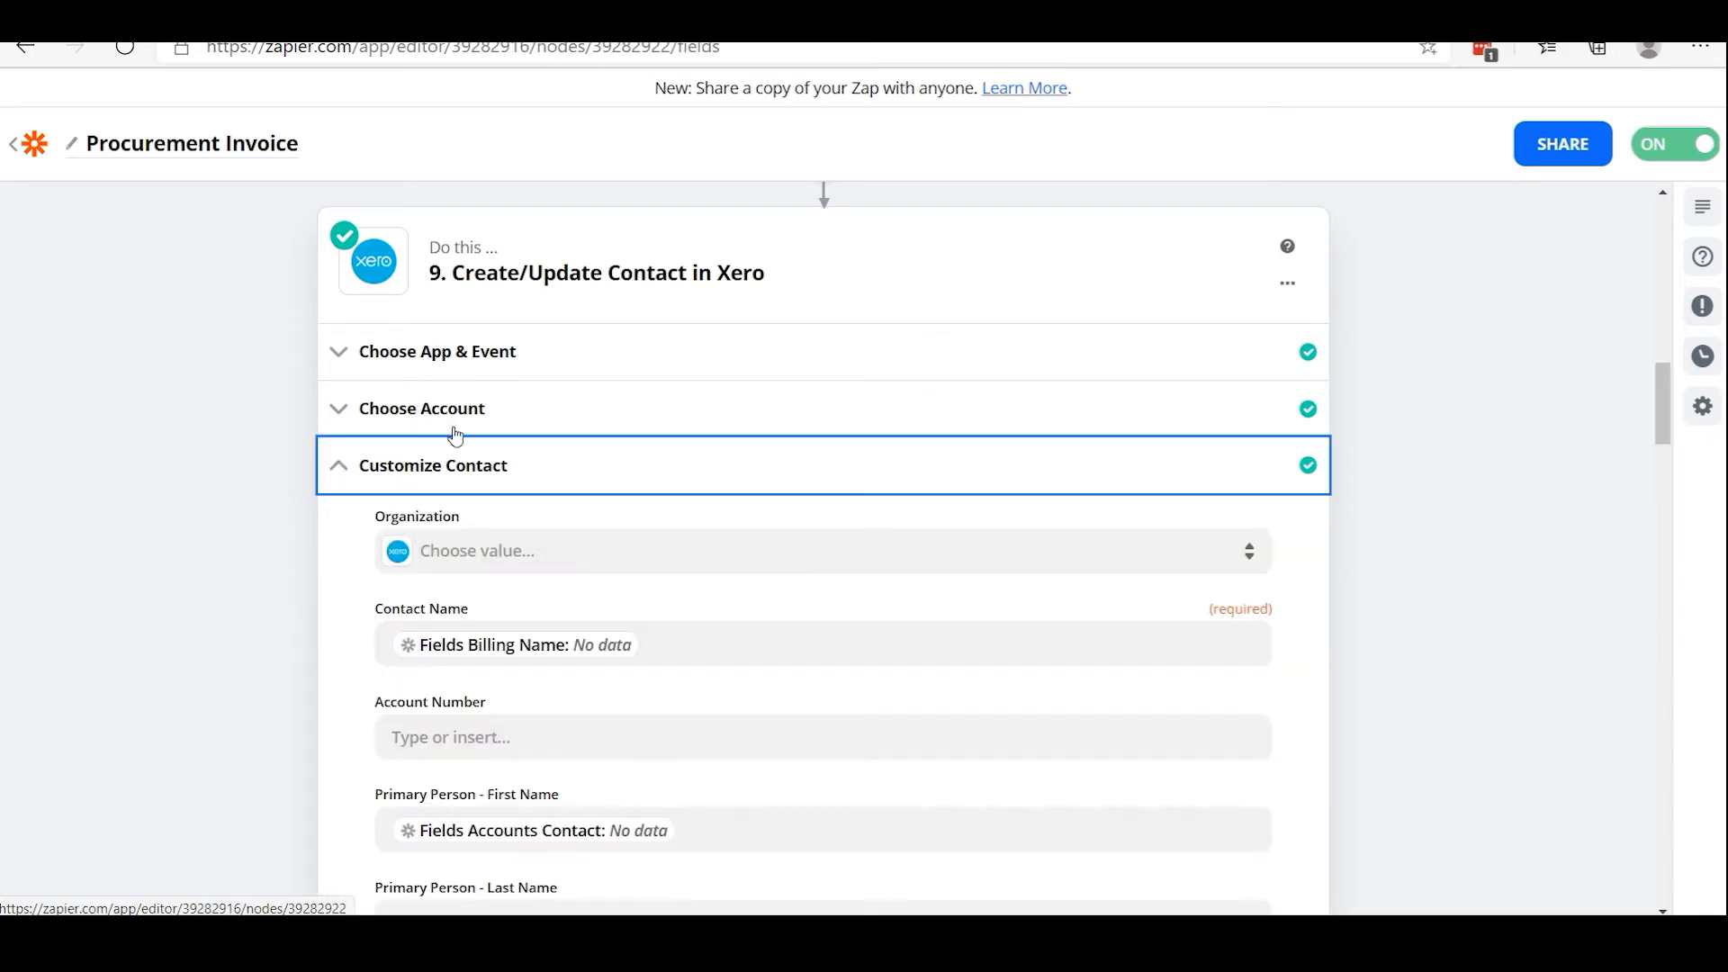
pyautogui.scroll(-1, 767, 393)
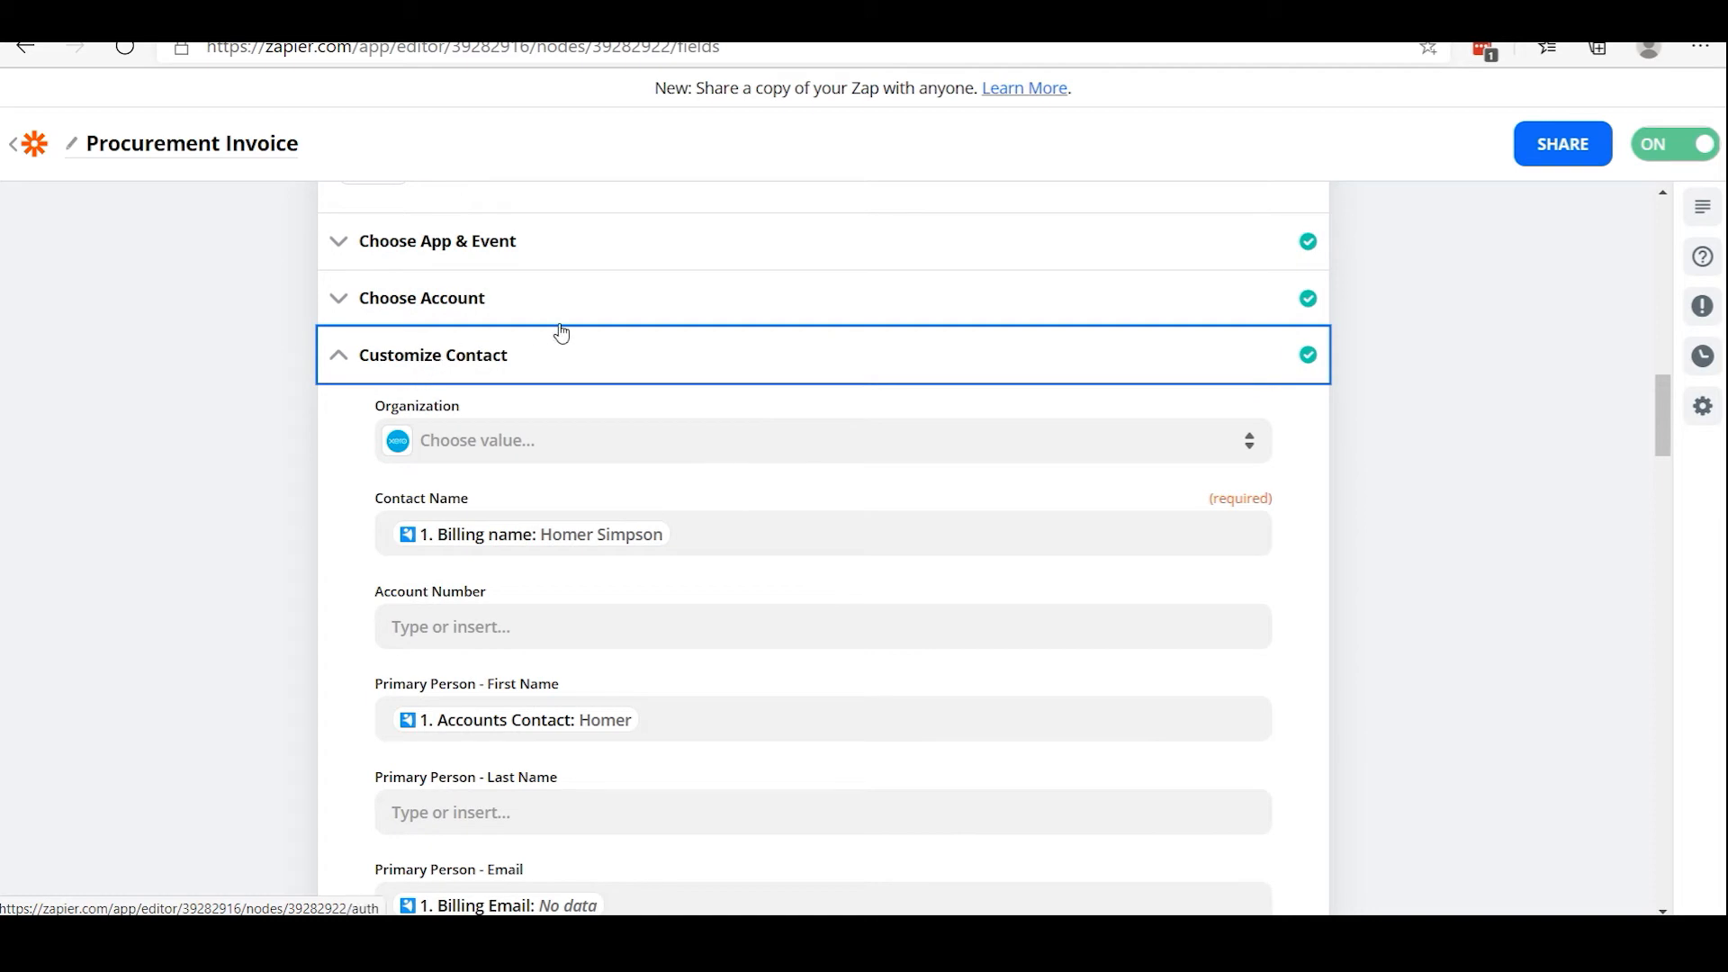
pyautogui.click(528, 261)
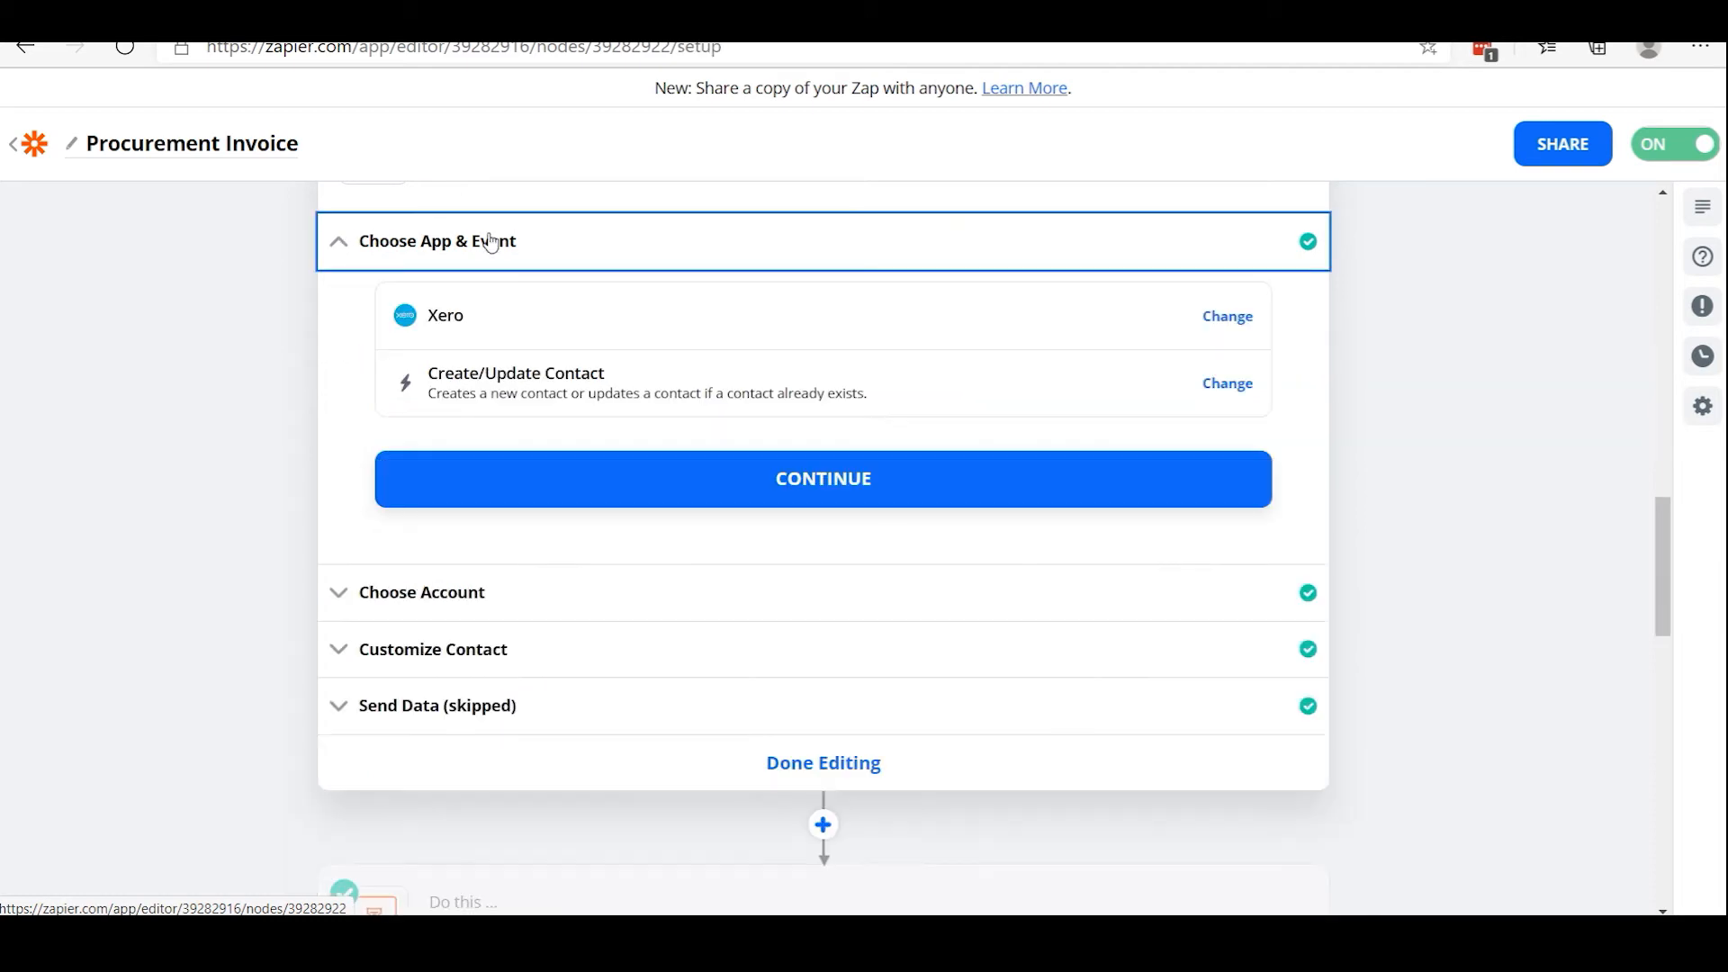
pyautogui.click(435, 240)
pyautogui.click(424, 243)
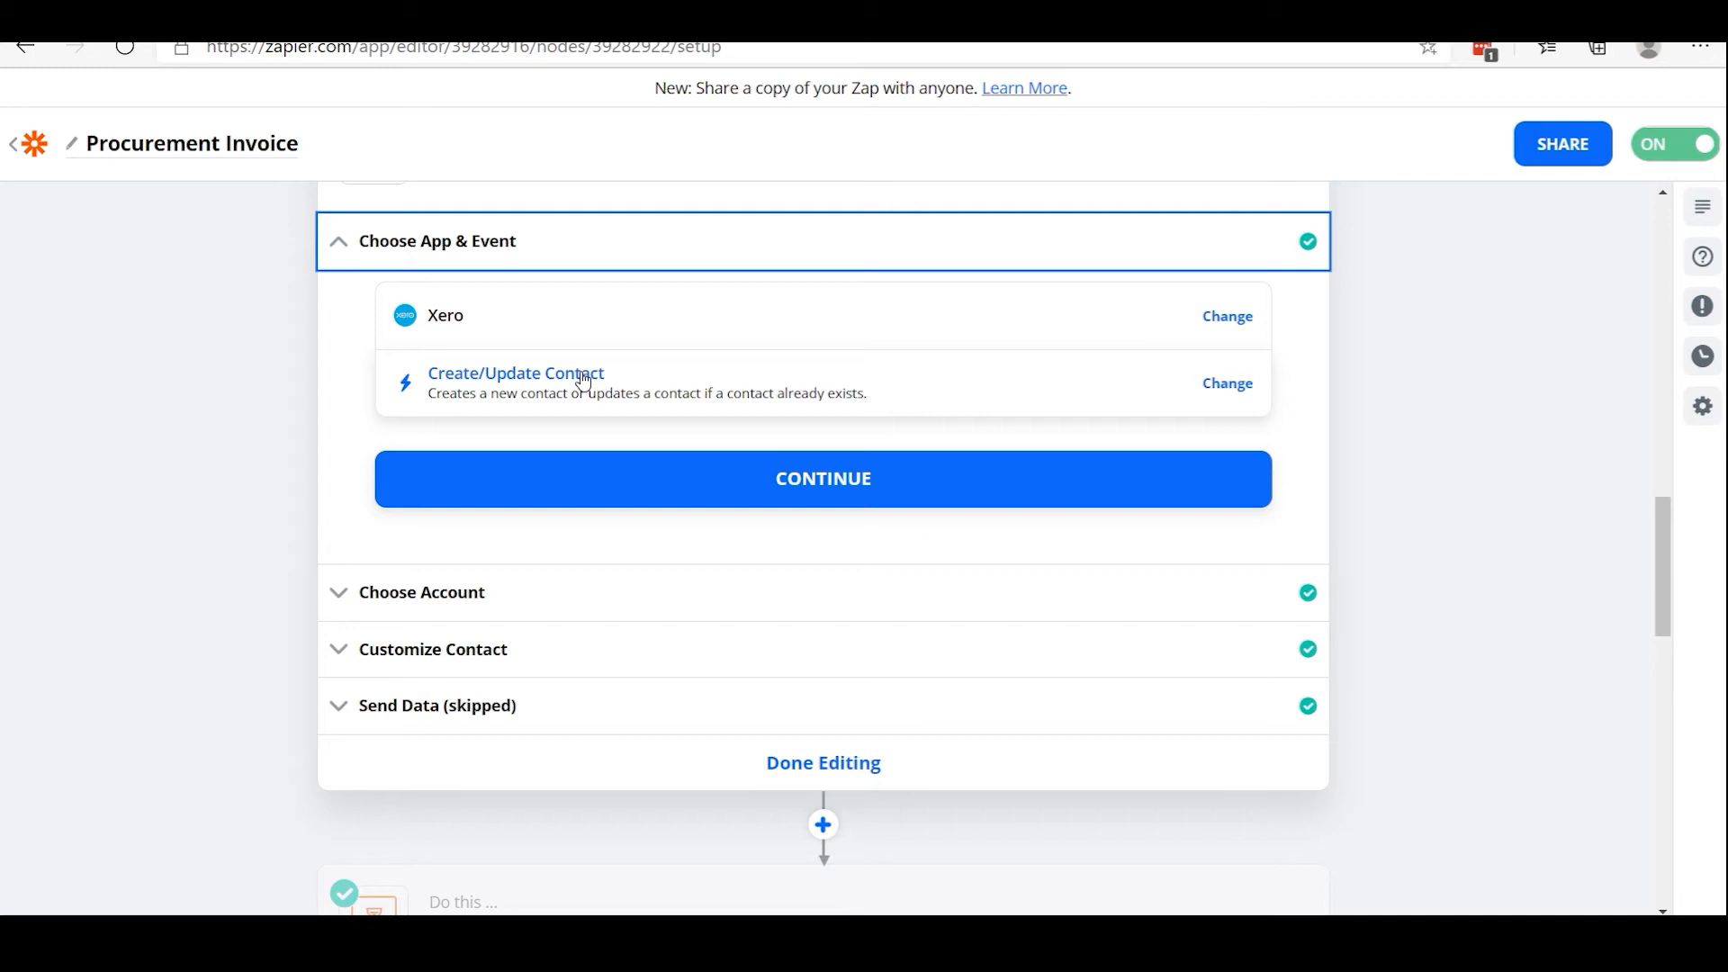
pyautogui.click(509, 253)
pyautogui.click(486, 299)
pyautogui.click(486, 299)
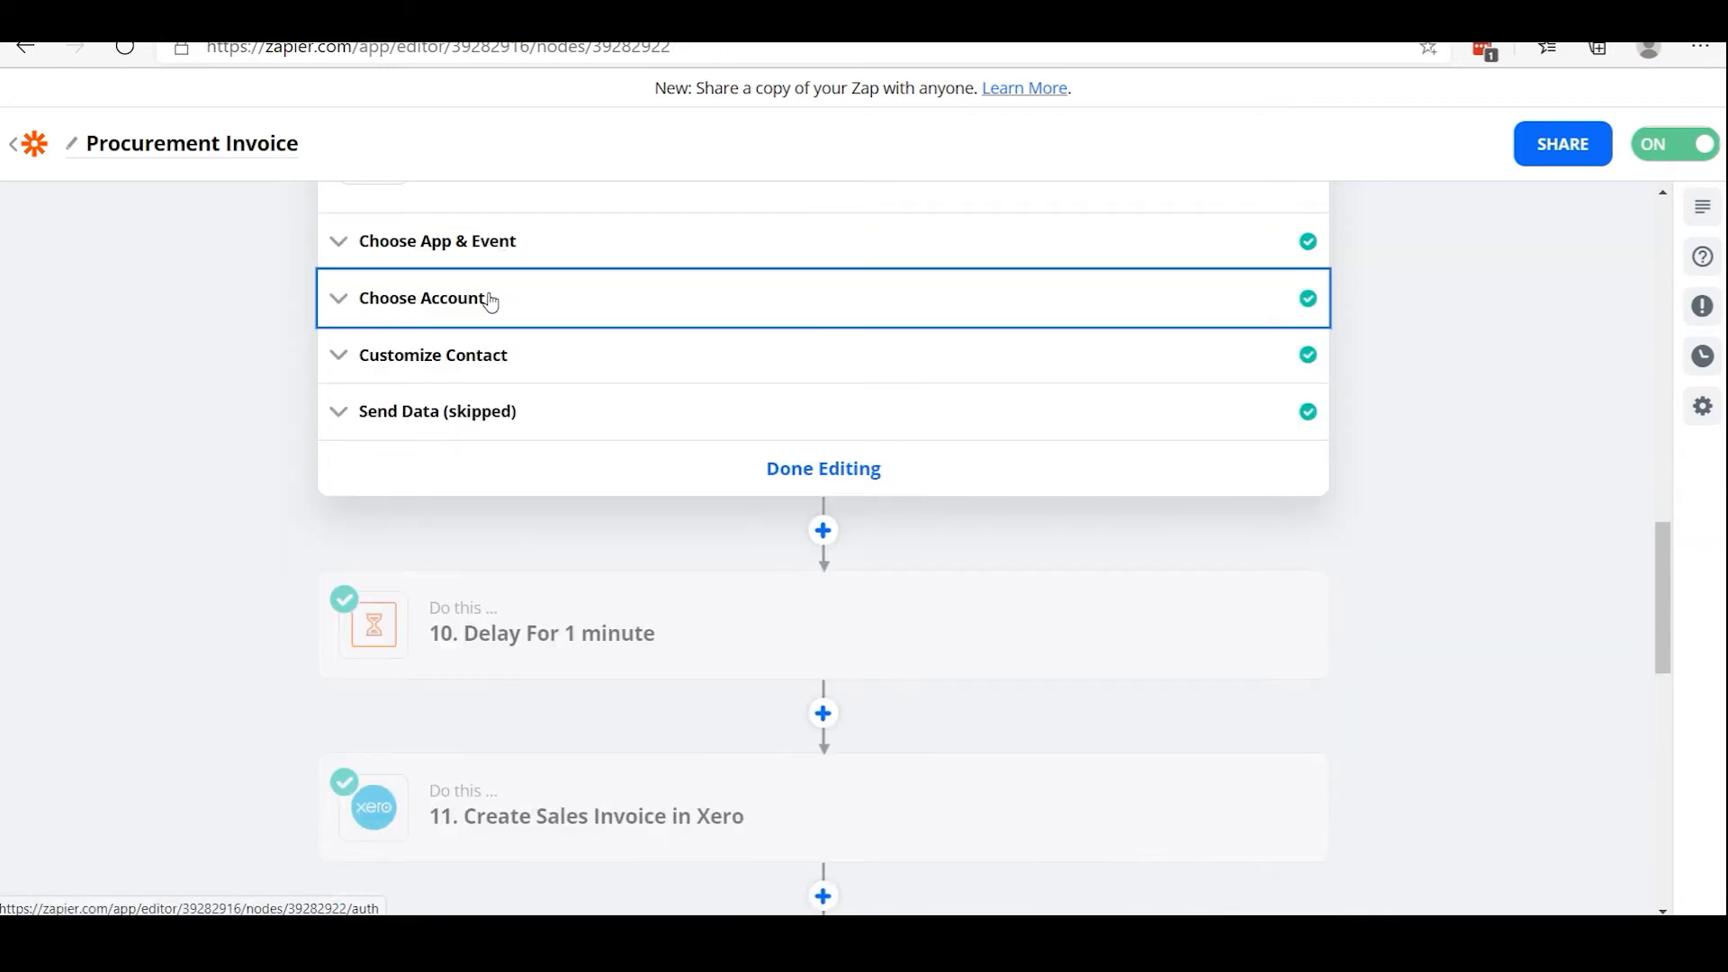
# Examine step 9's Customize Contact mappings for the contact name and primary person, in relation to the preceding name-extraction steps.
pyautogui.click(480, 354)
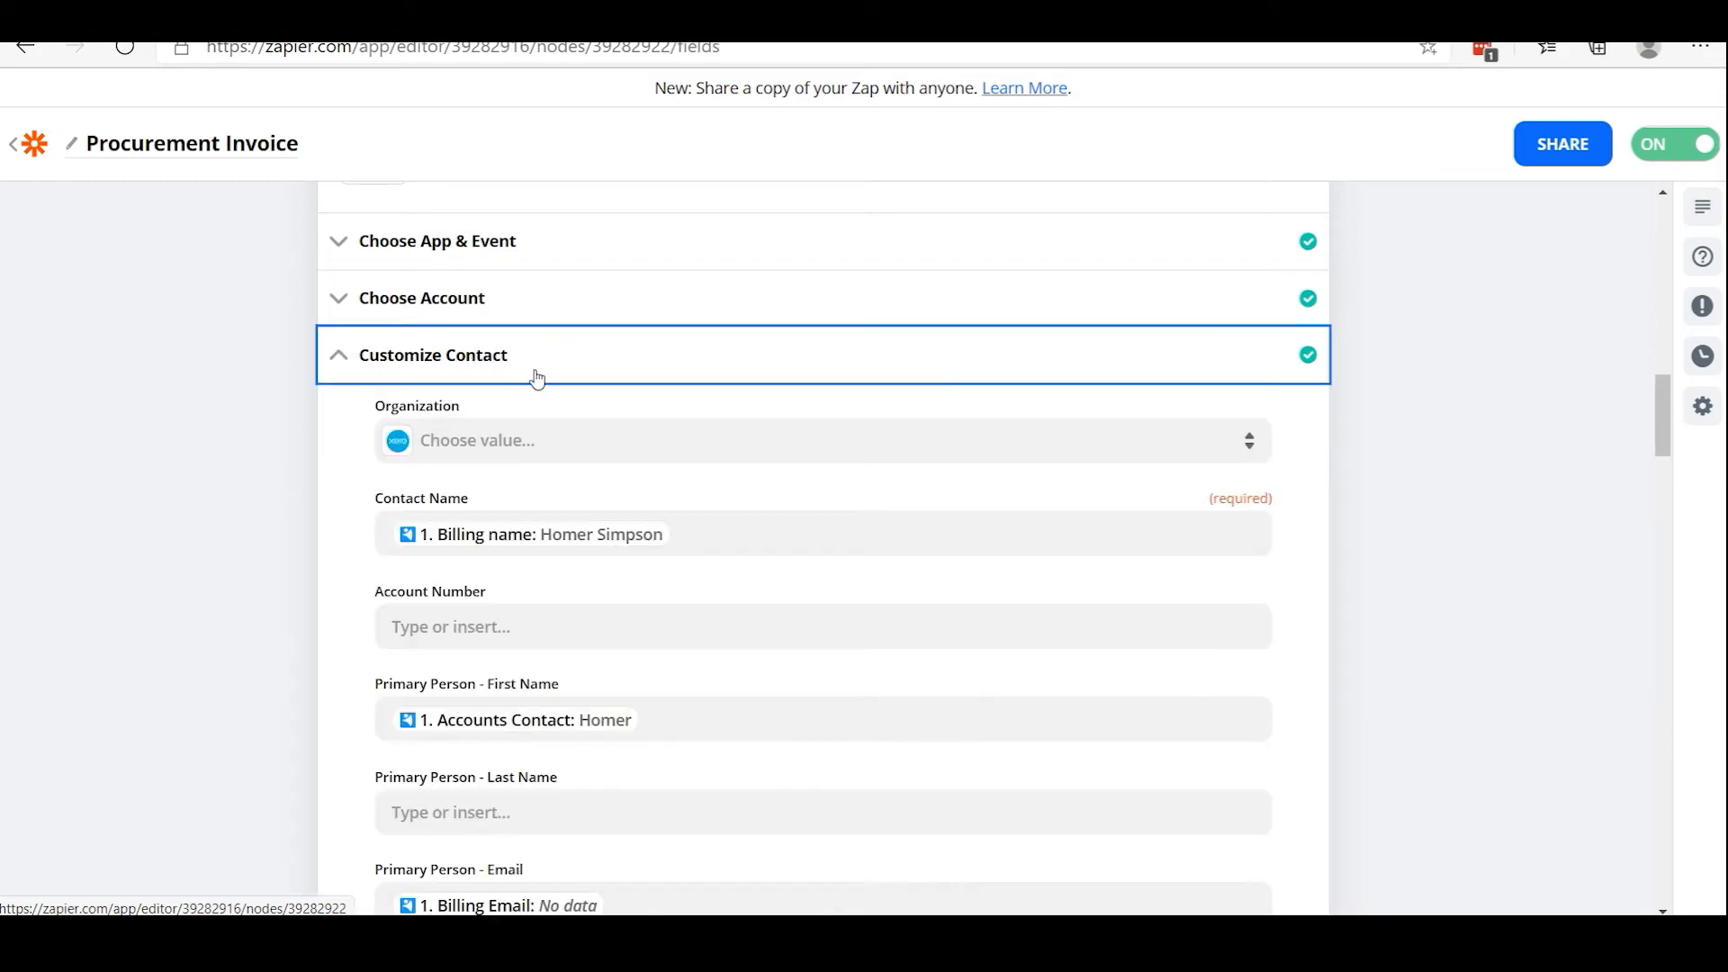
pyautogui.scroll(-1, 538, 381)
pyautogui.scroll(-2, 539, 381)
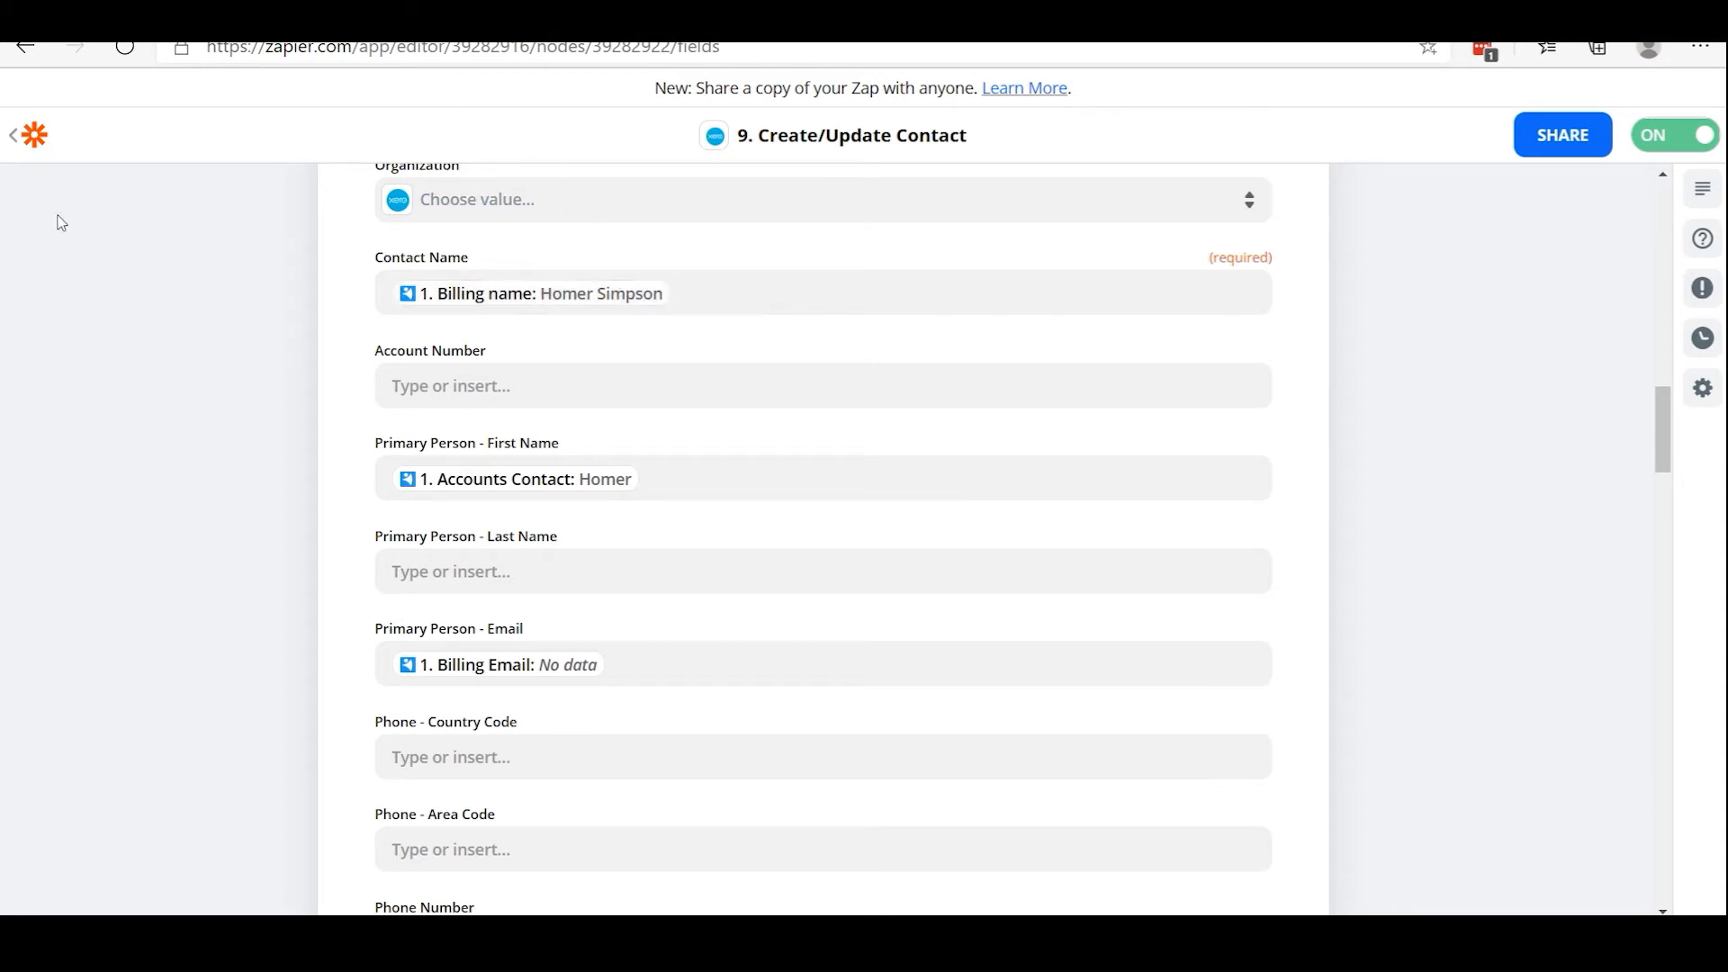
pyautogui.scroll(1, 586, 330)
pyautogui.scroll(8, 586, 330)
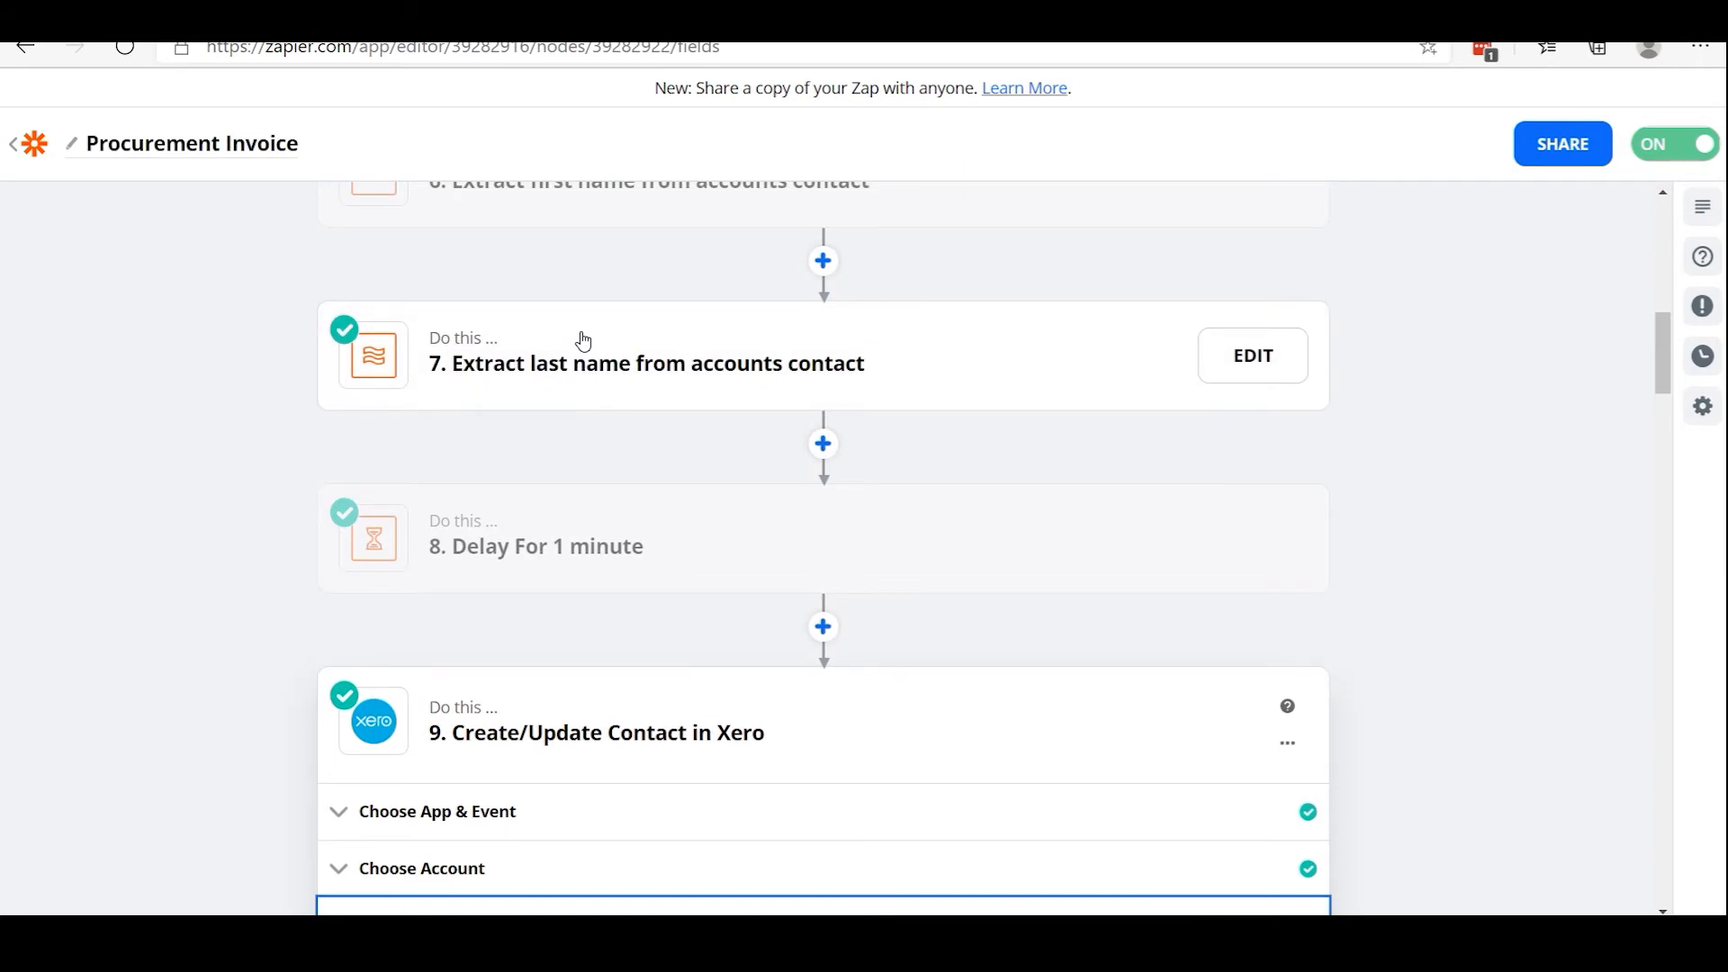
pyautogui.scroll(-4, 547, 456)
pyautogui.scroll(-2, 504, 731)
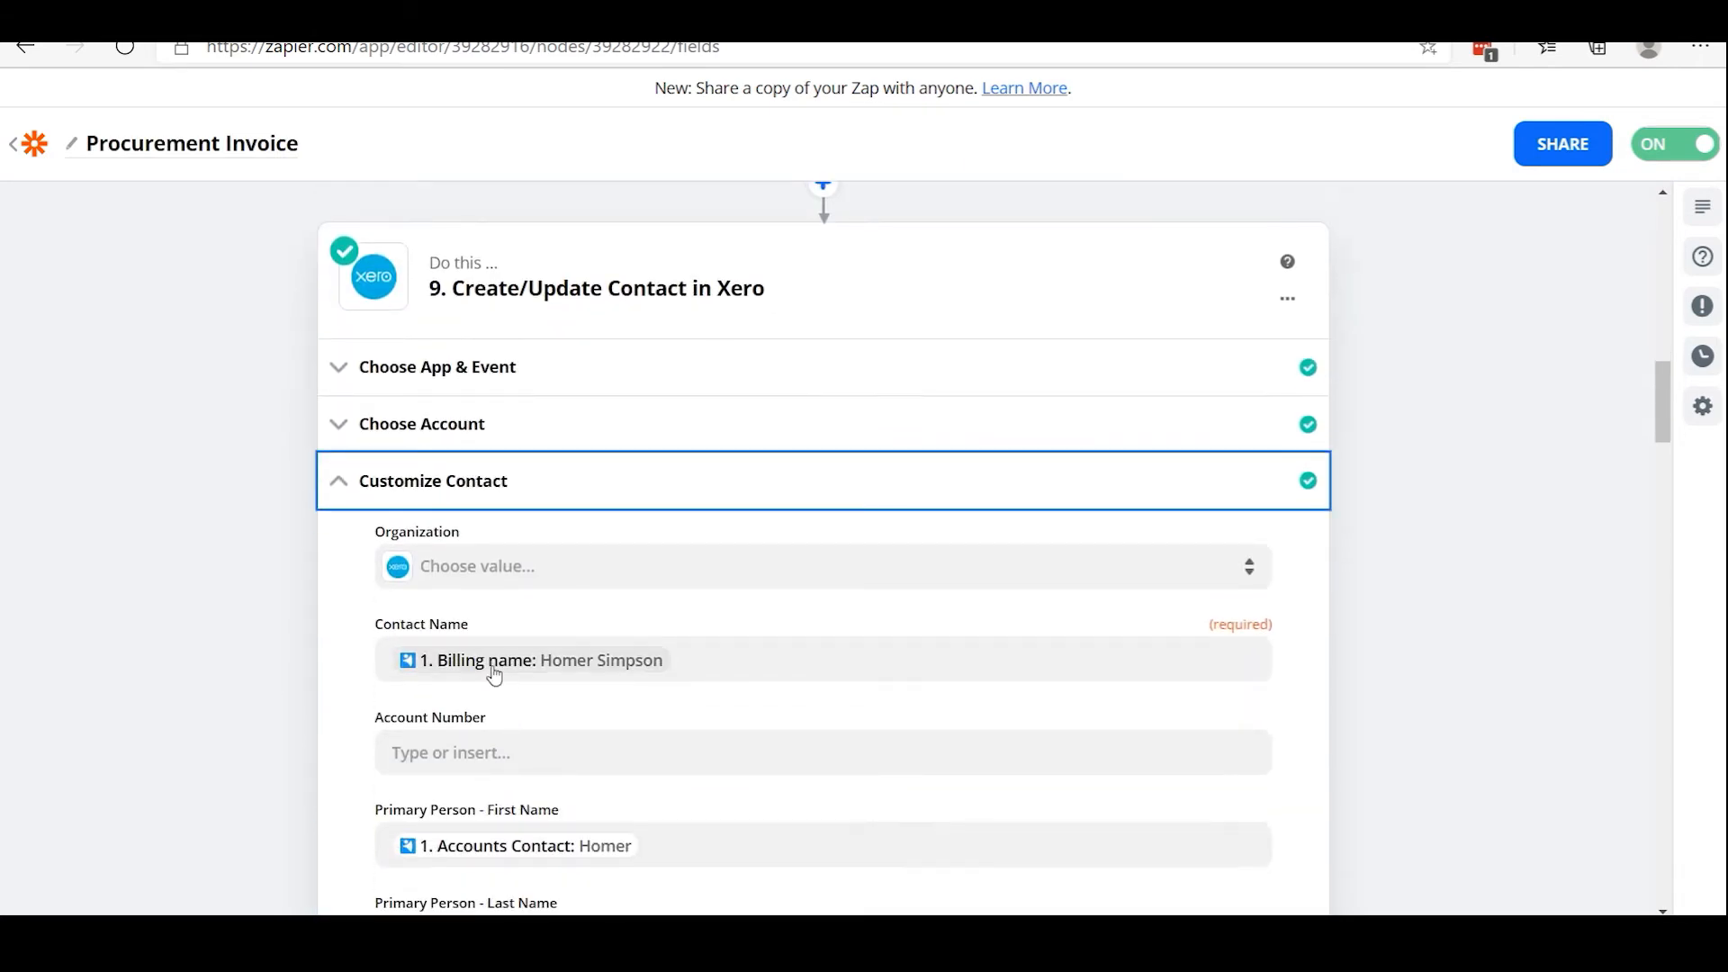
# Check step 9's Contact Name mapping against the test job's opportunity record in Gmail, and return to the Zap.
pyautogui.click(760, 667)
pyautogui.scroll(-5, 1379, 637)
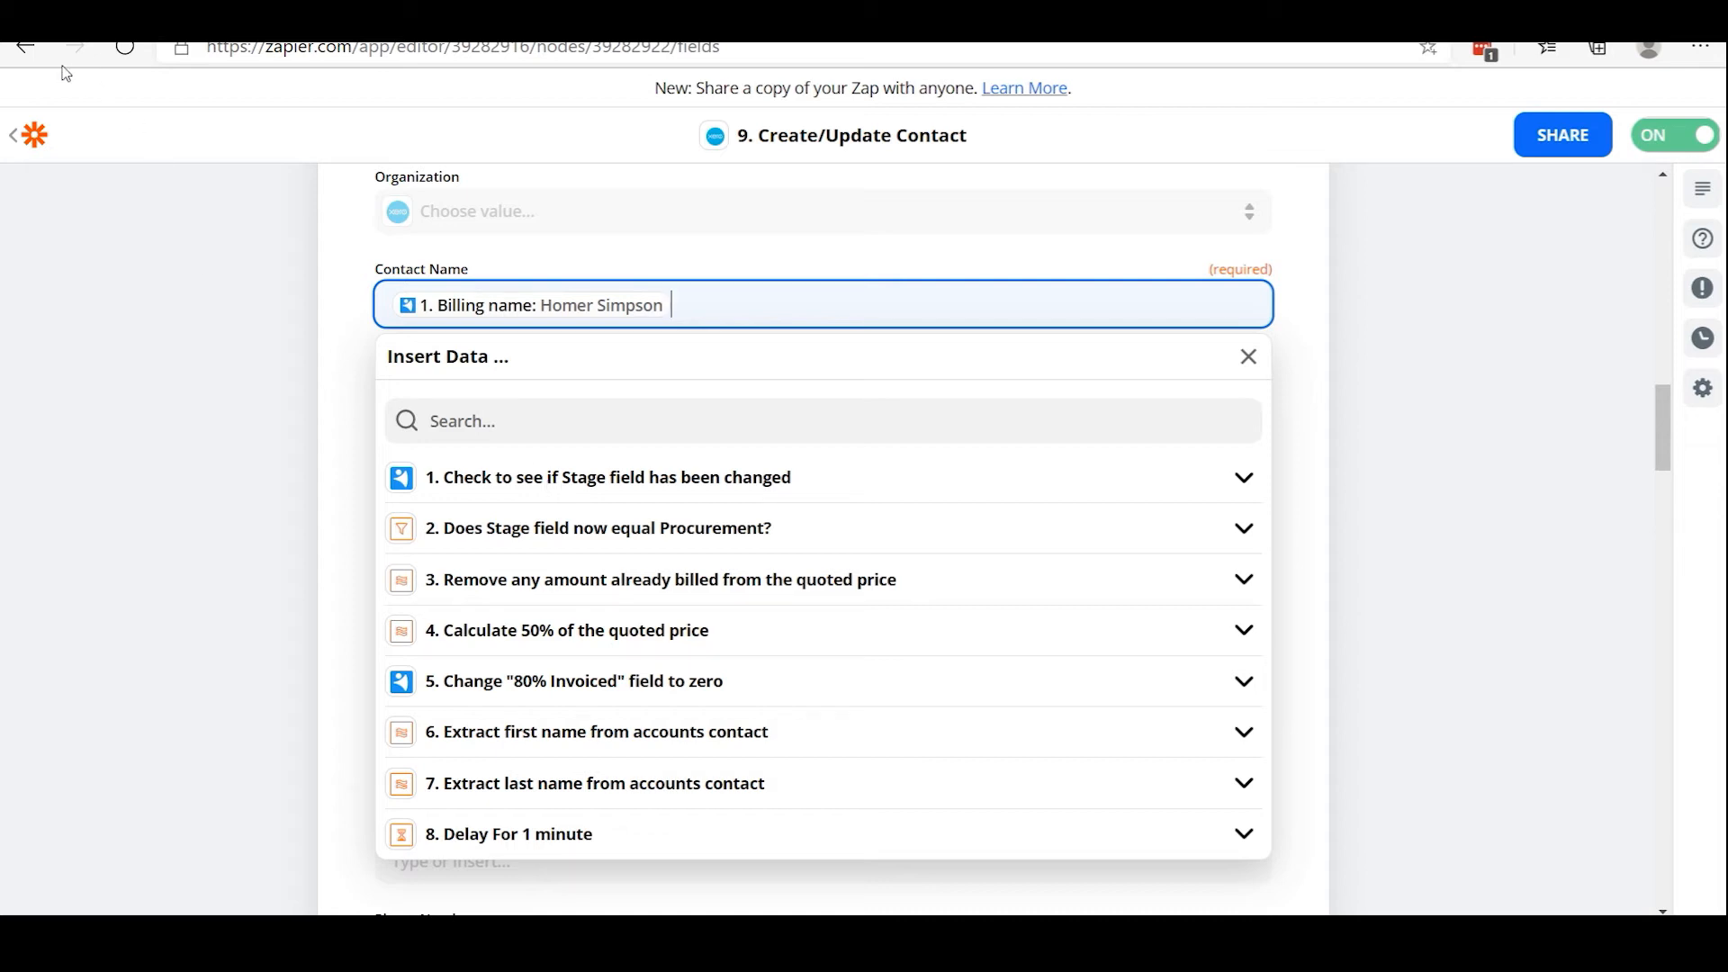
pyautogui.click(68, 18)
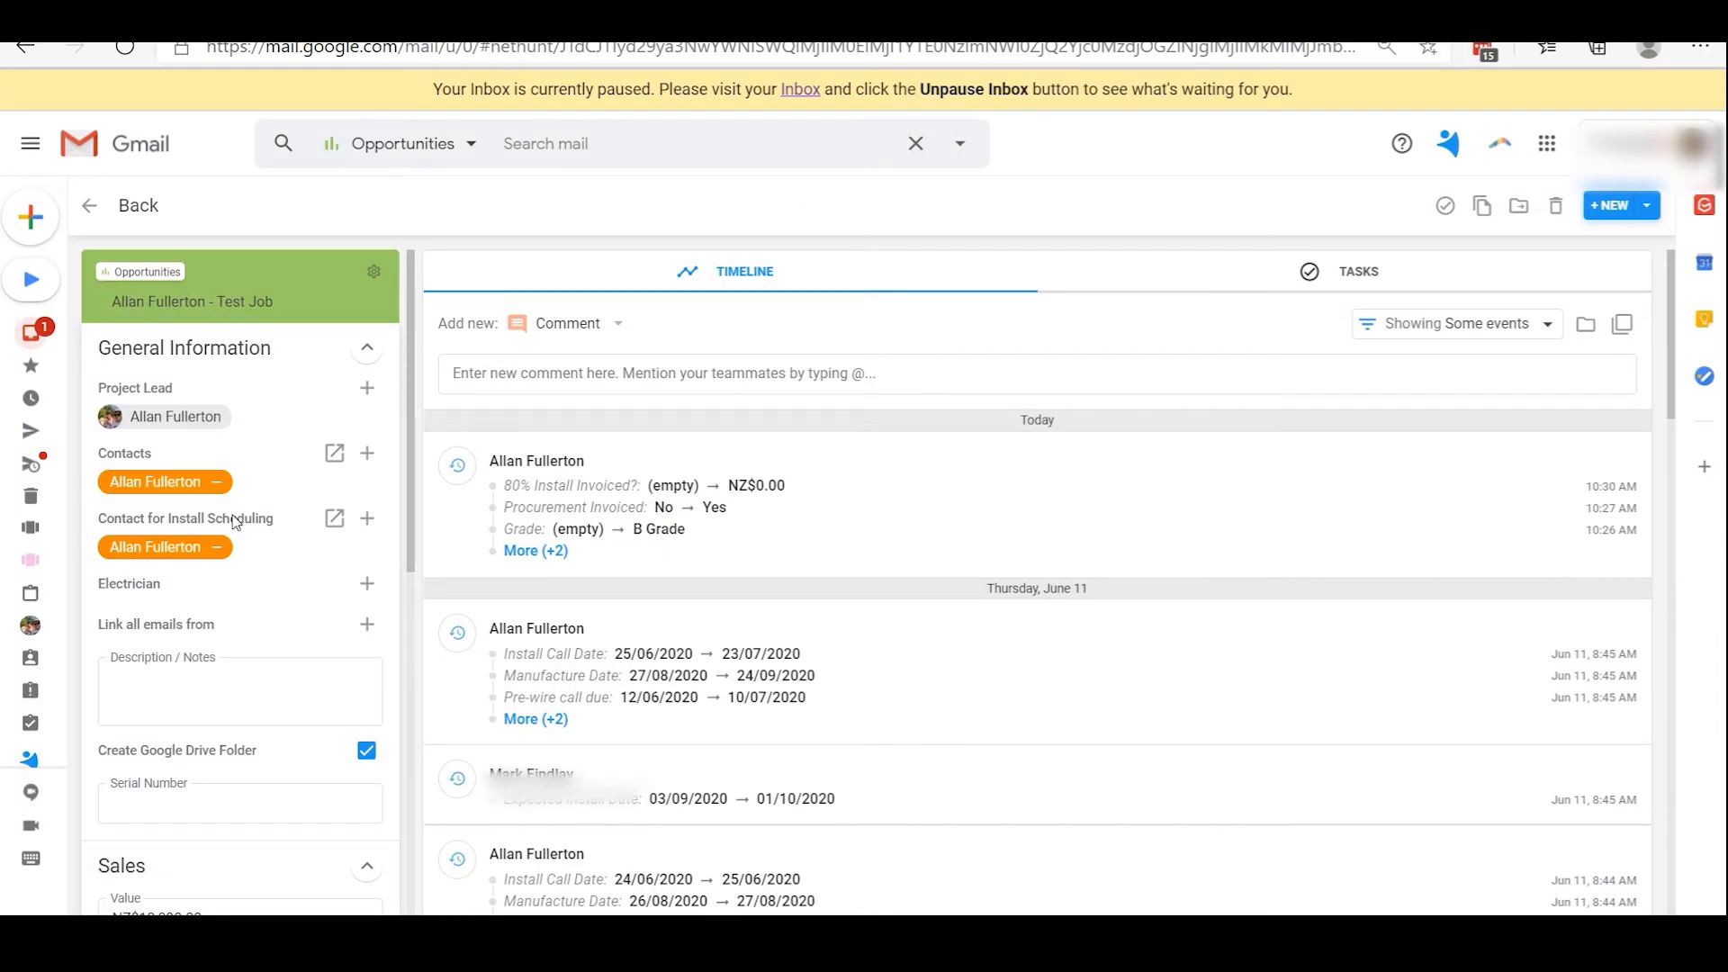
pyautogui.scroll(-5, 163, 611)
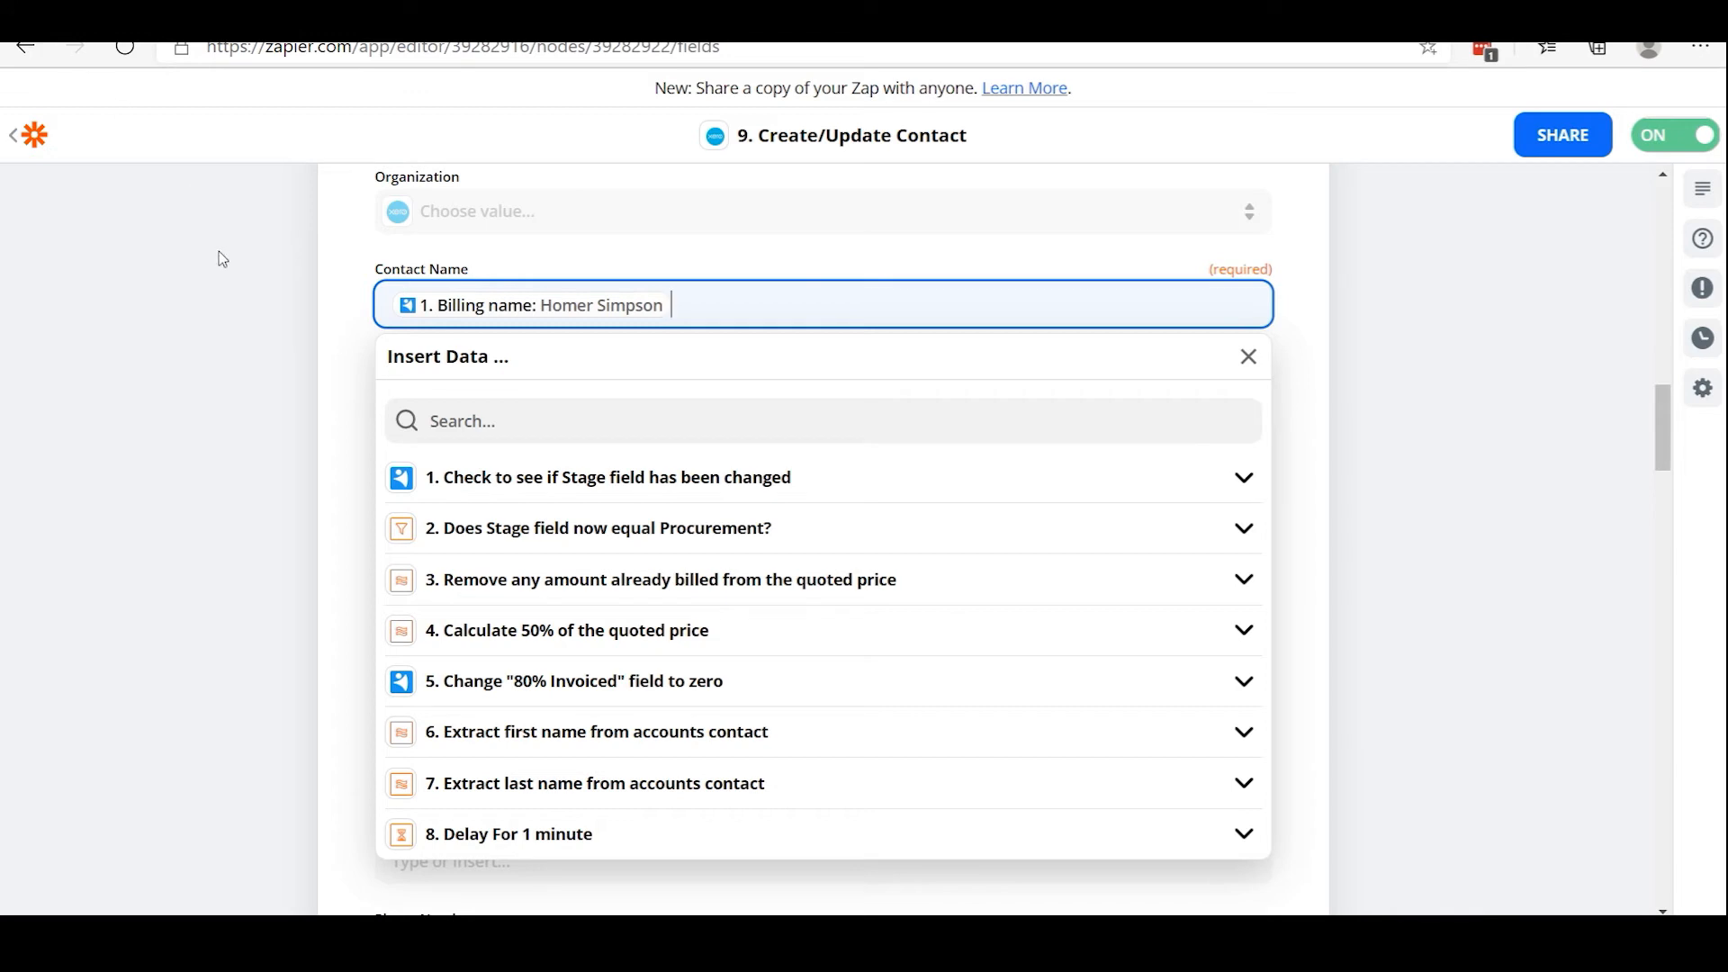
pyautogui.click(95, 154)
pyautogui.click(1293, 431)
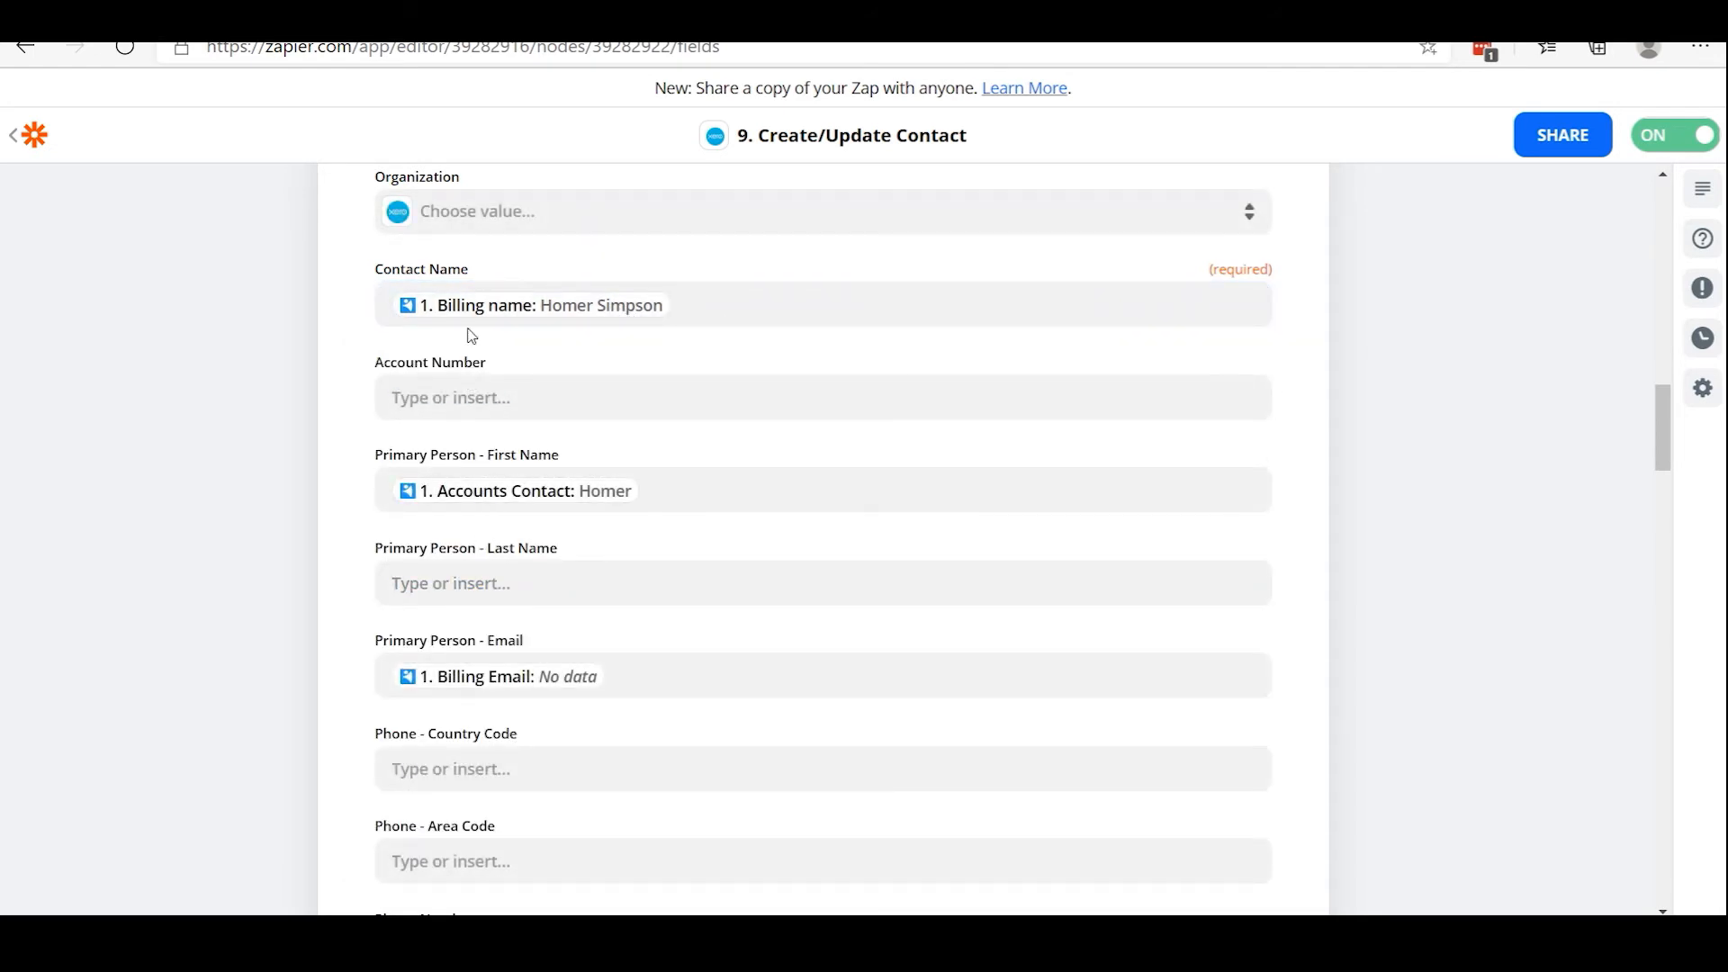
# Examine step 9's postal address mappings for street, suburb and city, along with the remaining contact fields.
pyautogui.scroll(-6, 482, 517)
pyautogui.scroll(-7, 478, 522)
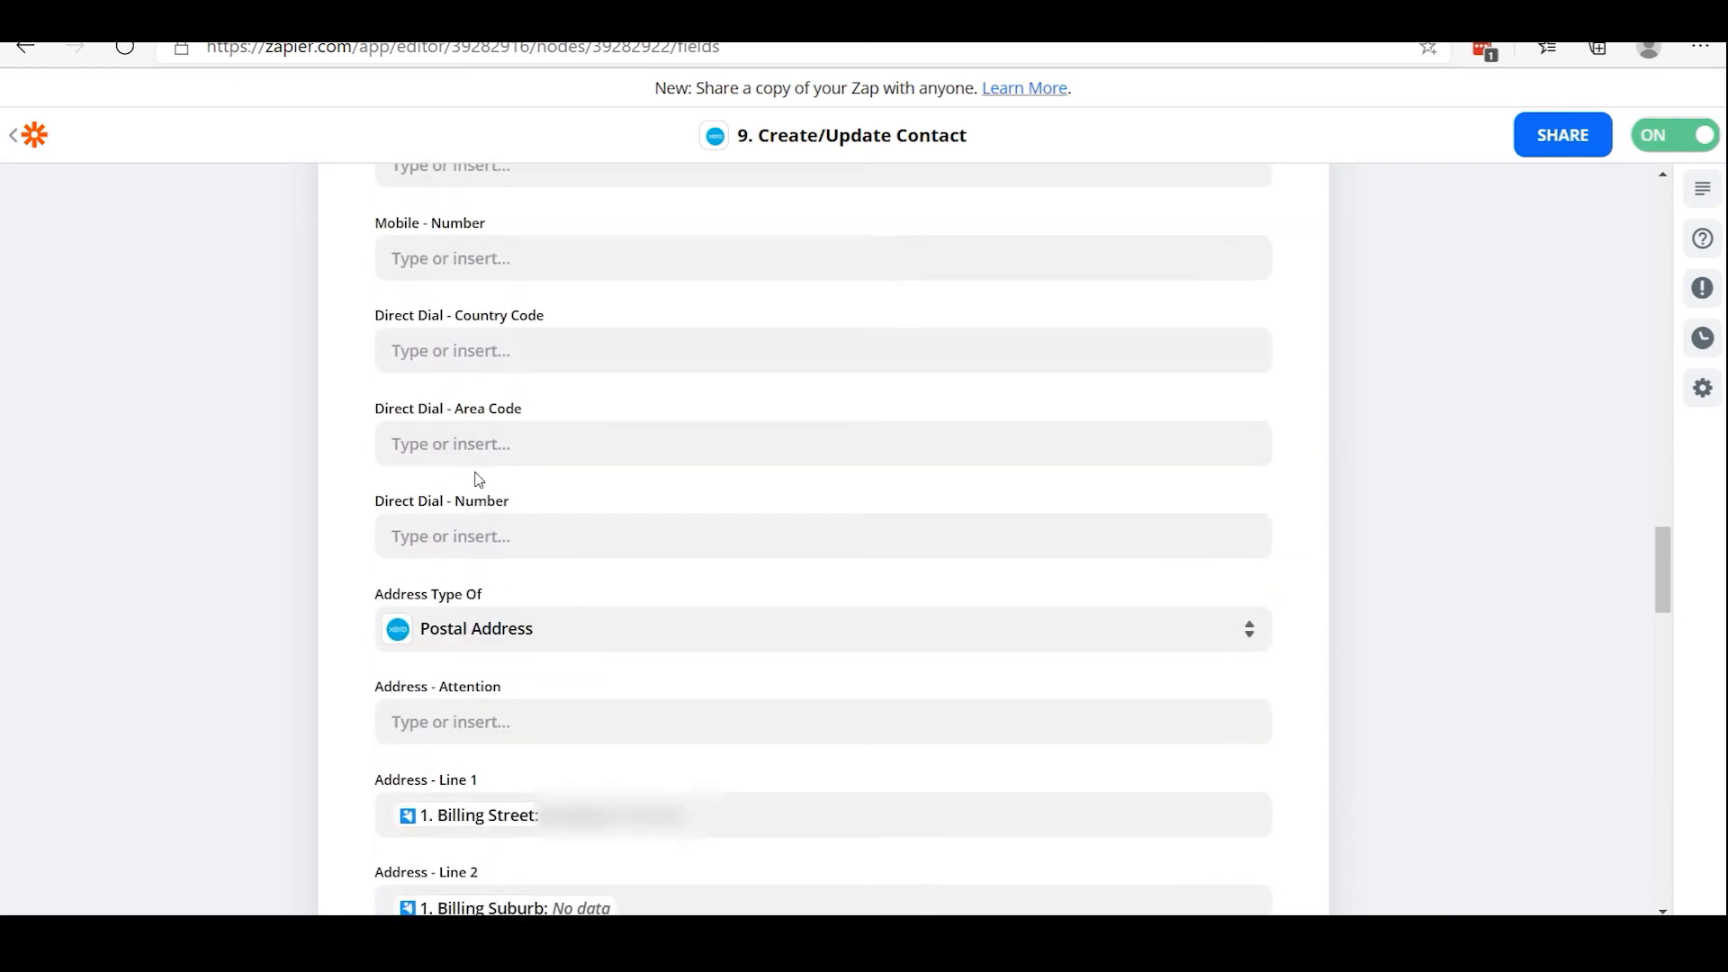
pyautogui.scroll(-2, 480, 481)
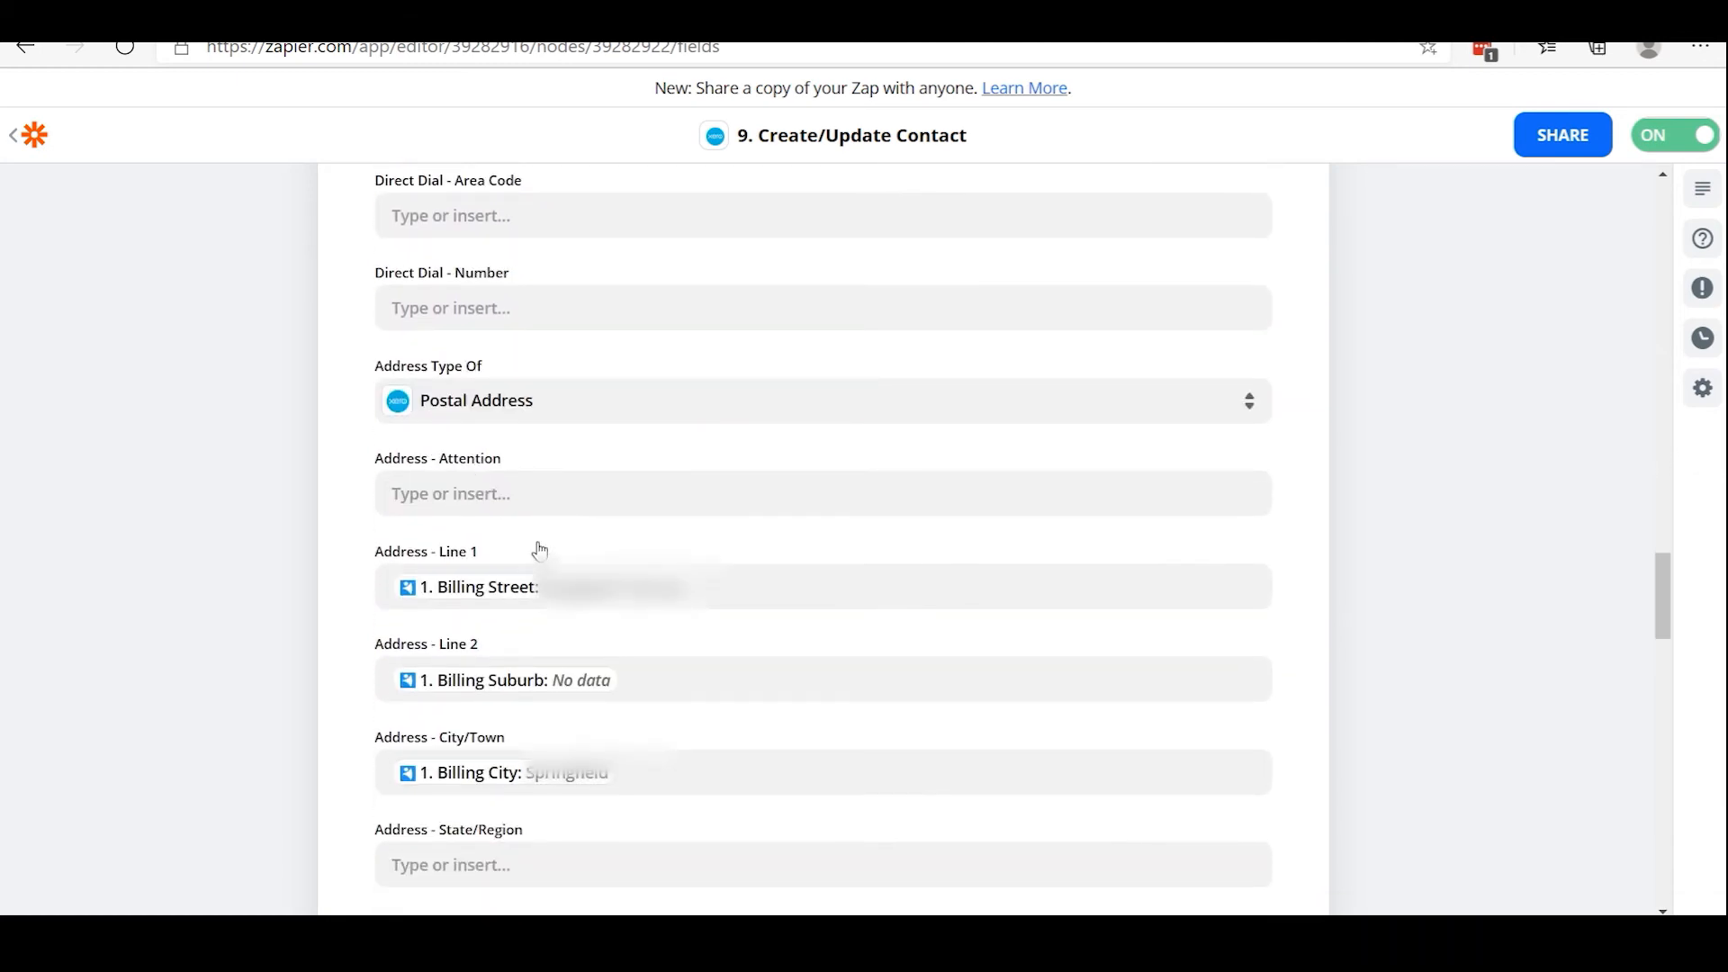
pyautogui.scroll(-1, 551, 394)
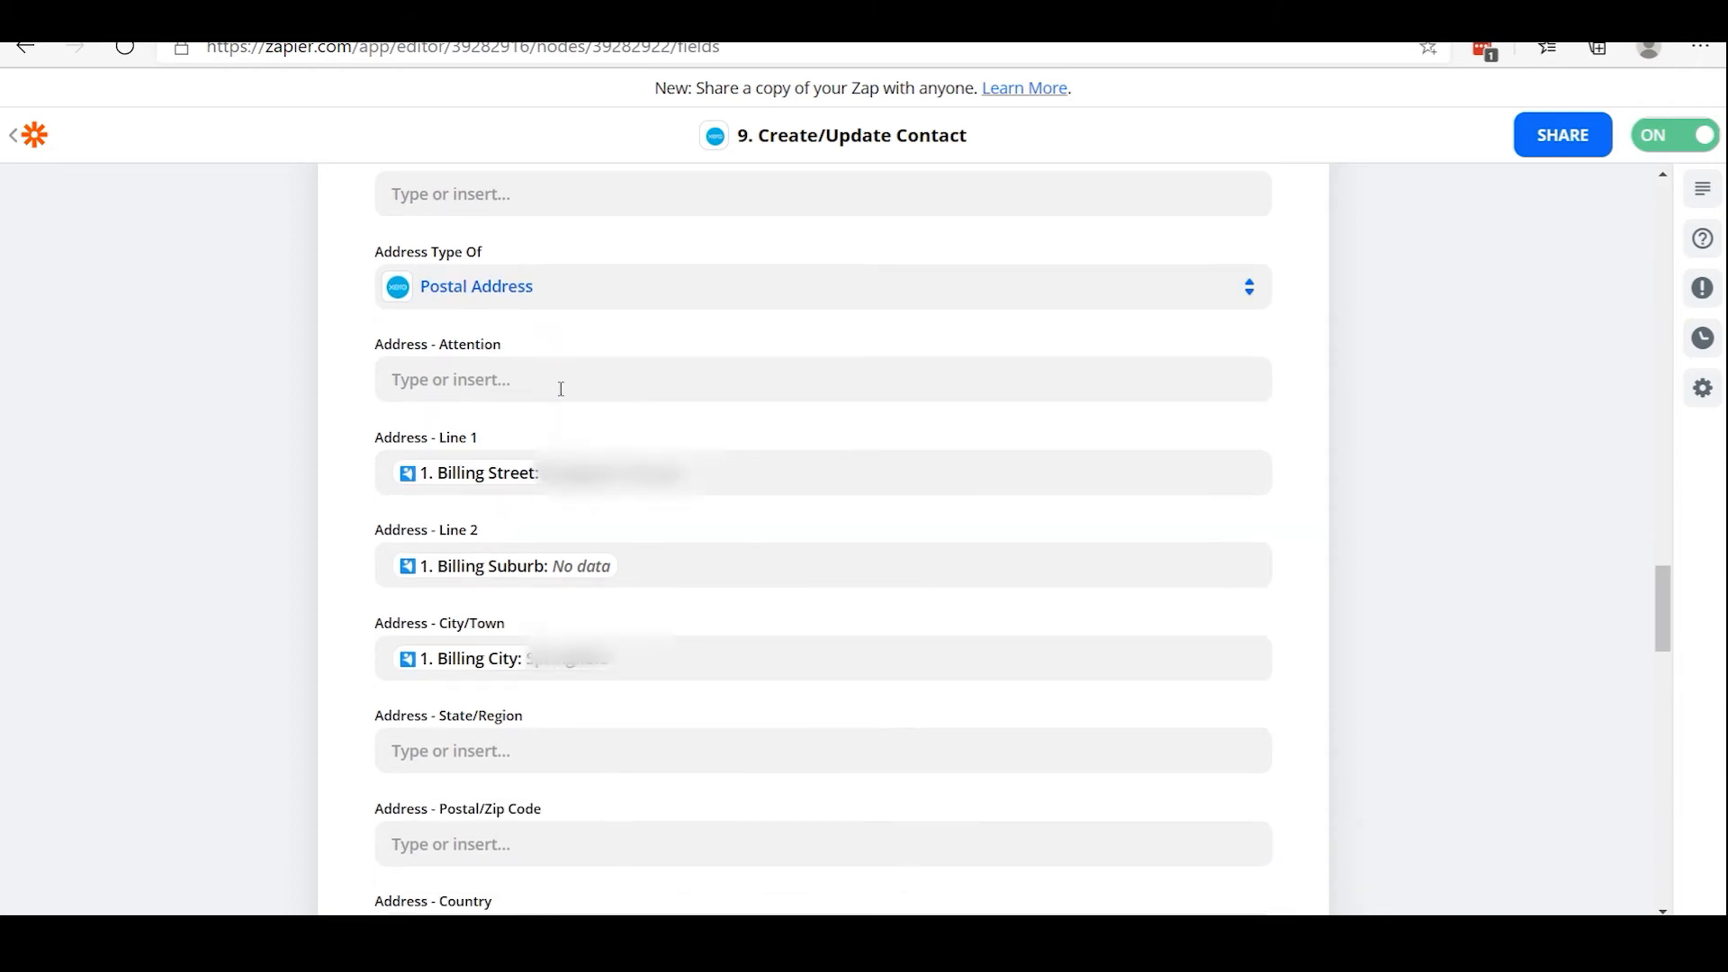
pyautogui.scroll(-5, 814, 418)
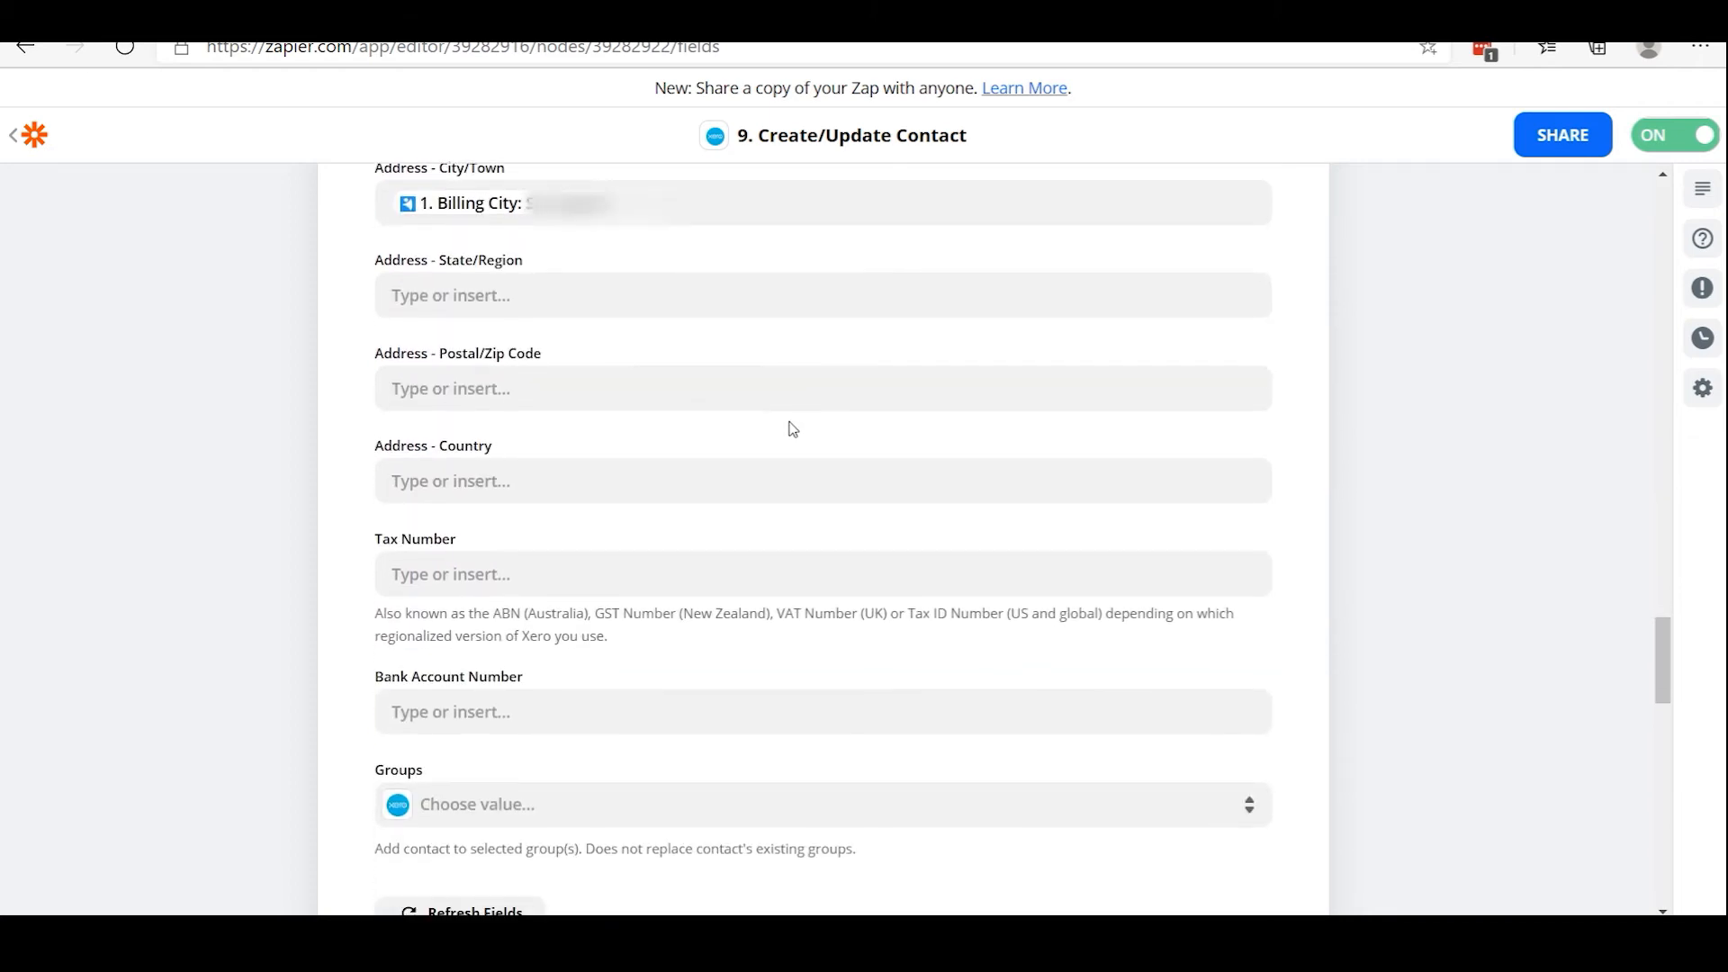
pyautogui.scroll(5, 733, 444)
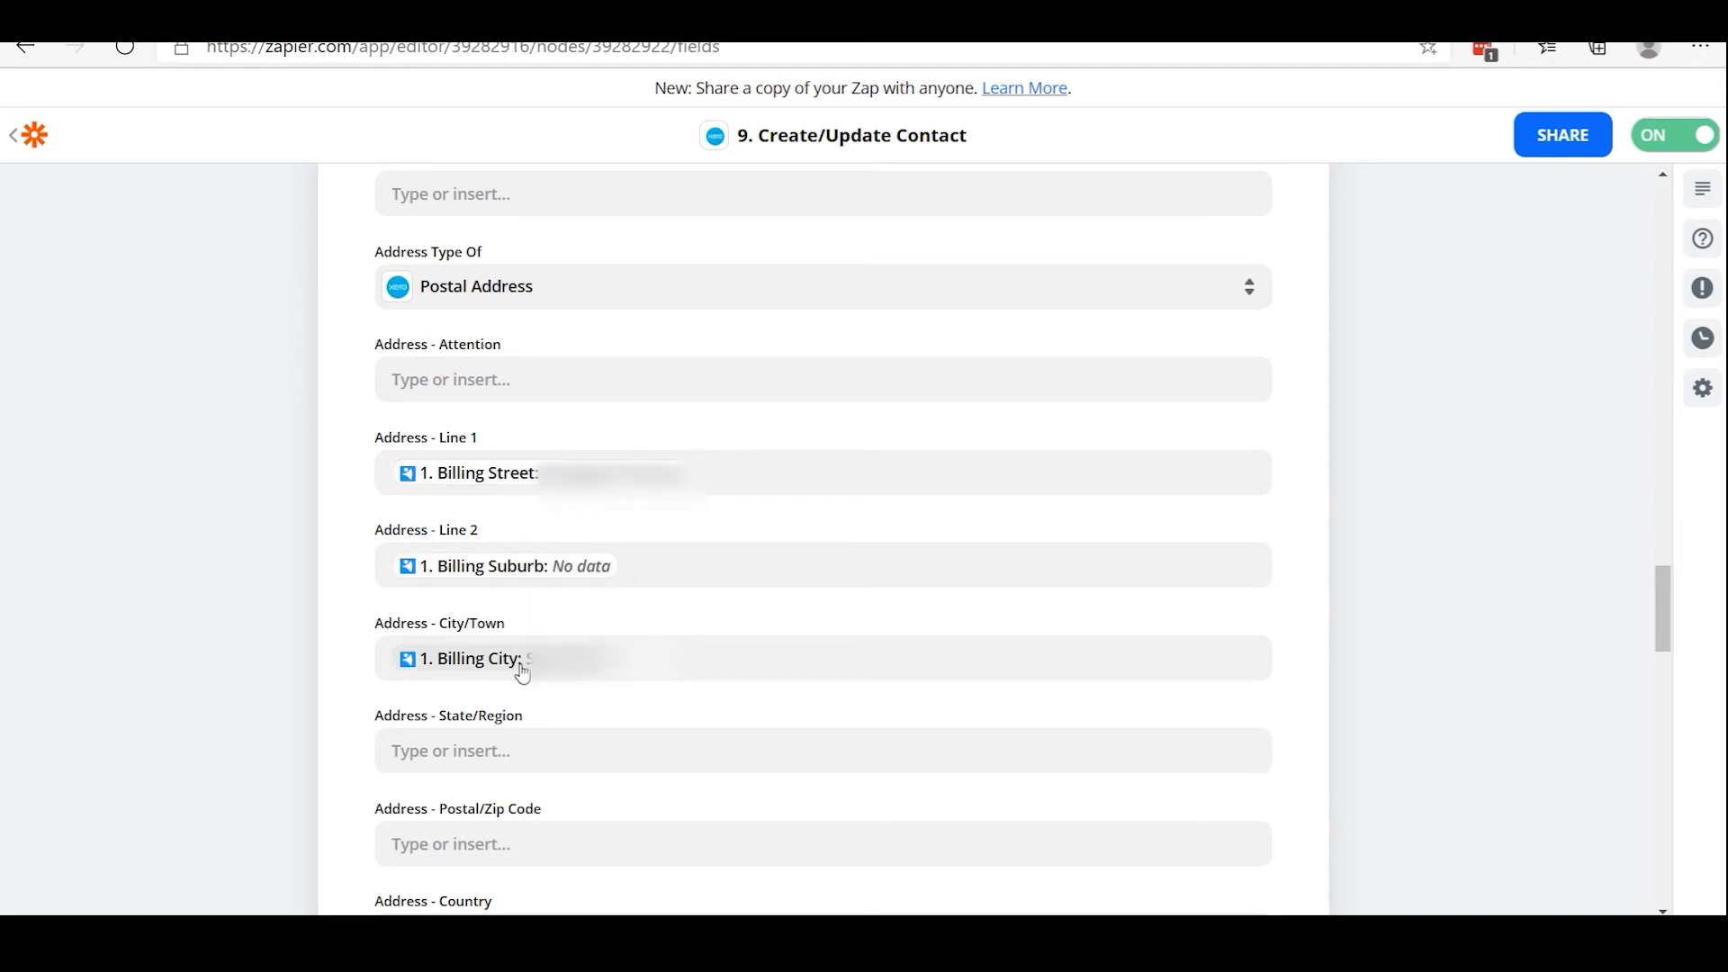
pyautogui.scroll(5, 699, 608)
pyautogui.scroll(-4, 666, 585)
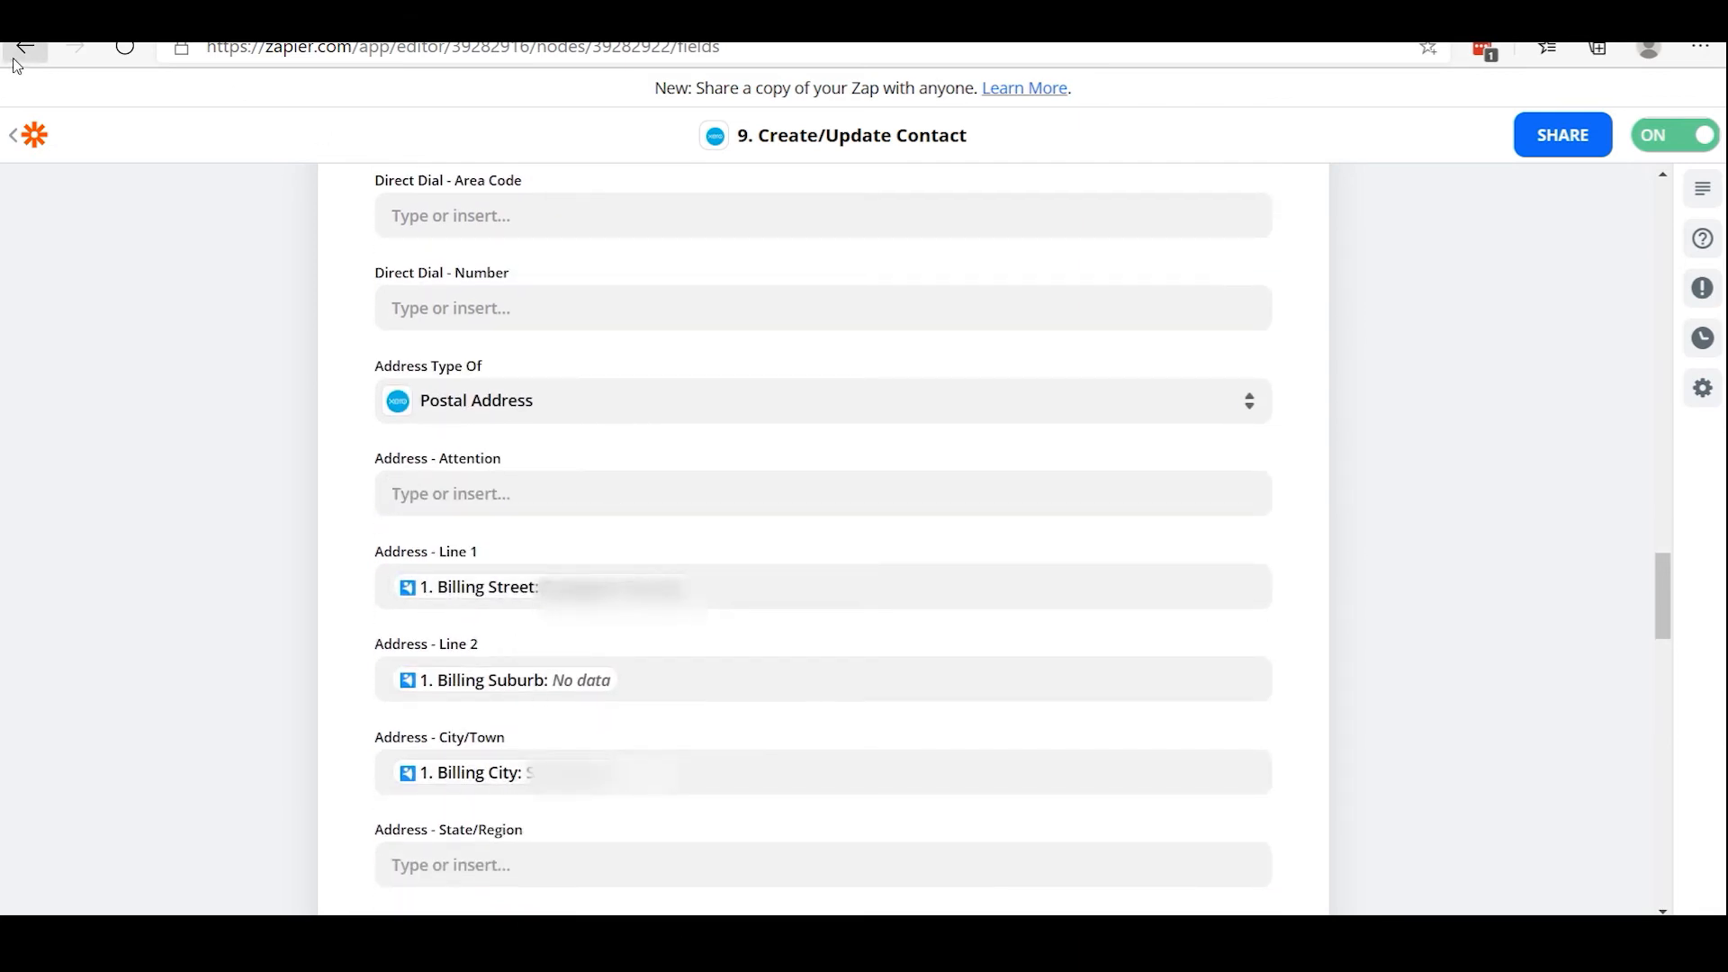
pyautogui.scroll(-9, 872, 621)
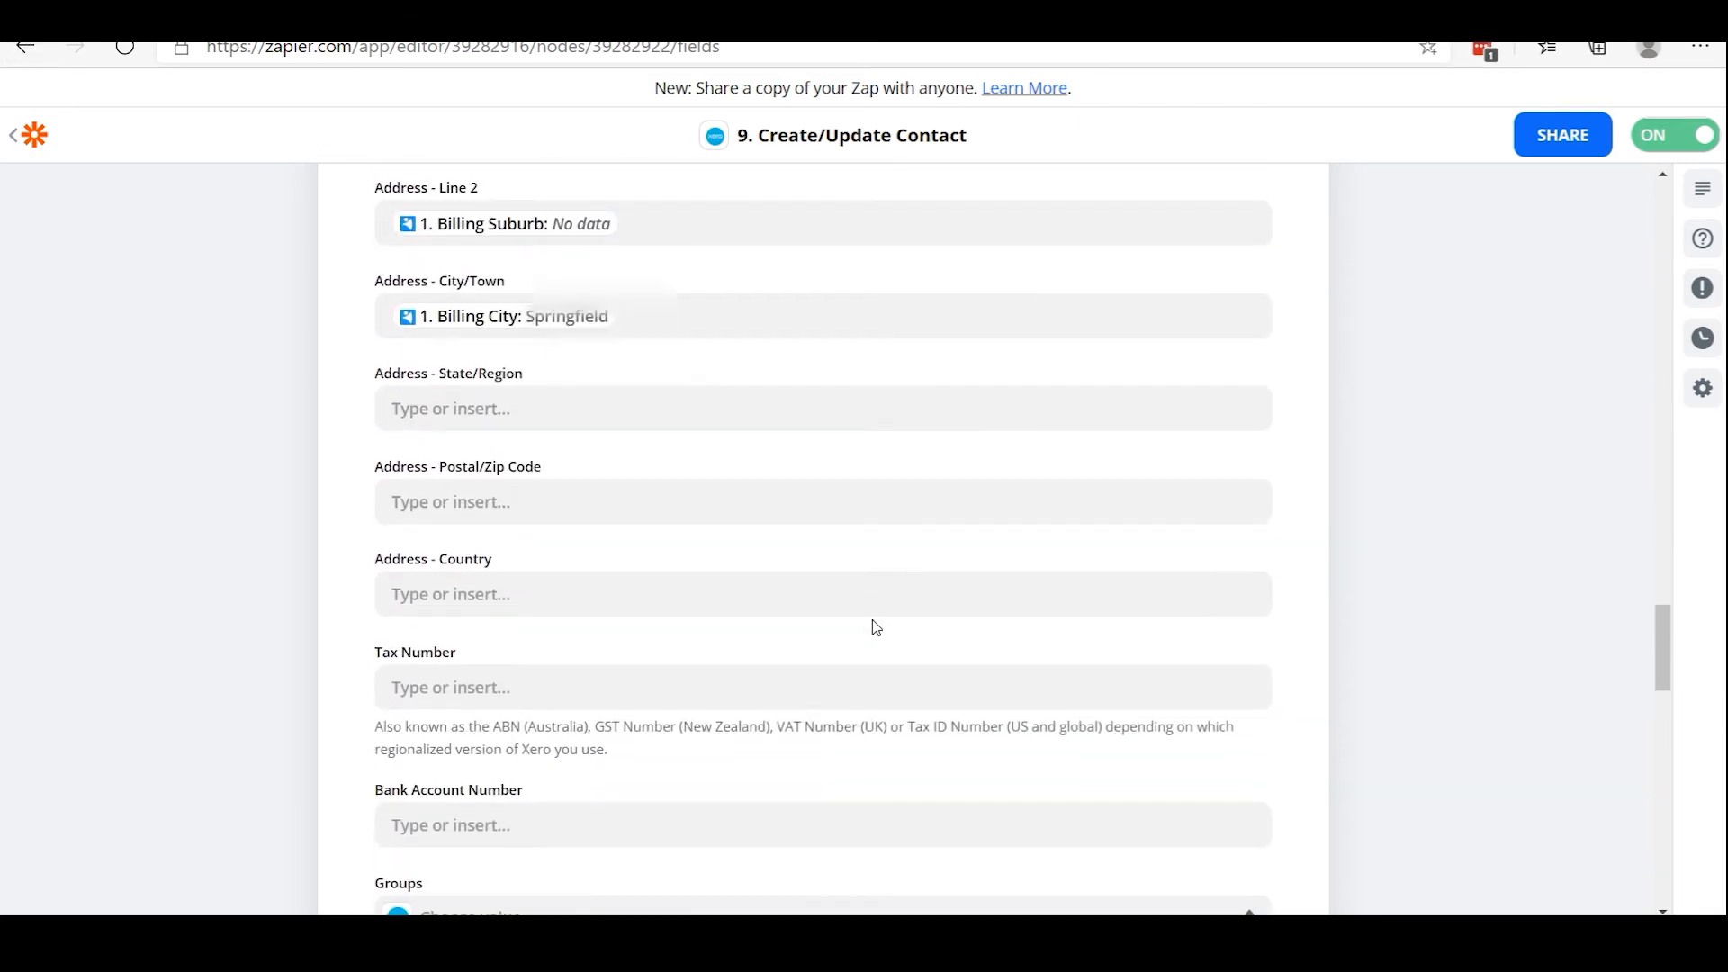
pyautogui.scroll(3, 869, 624)
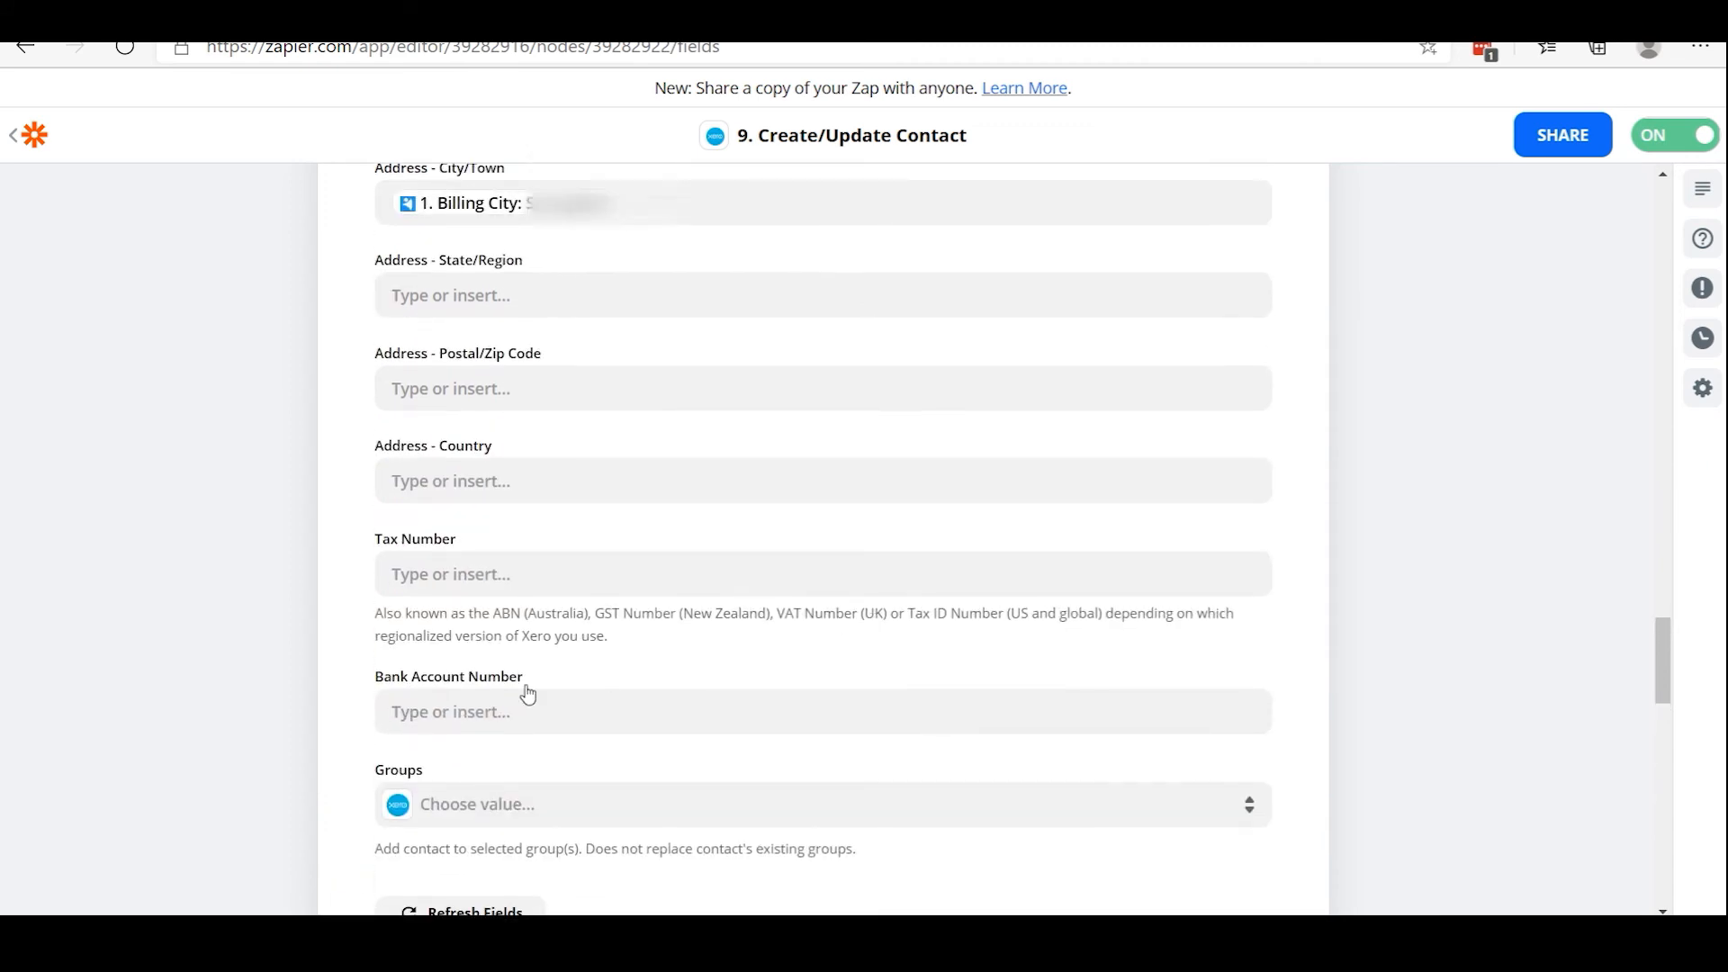
pyautogui.scroll(7, 536, 570)
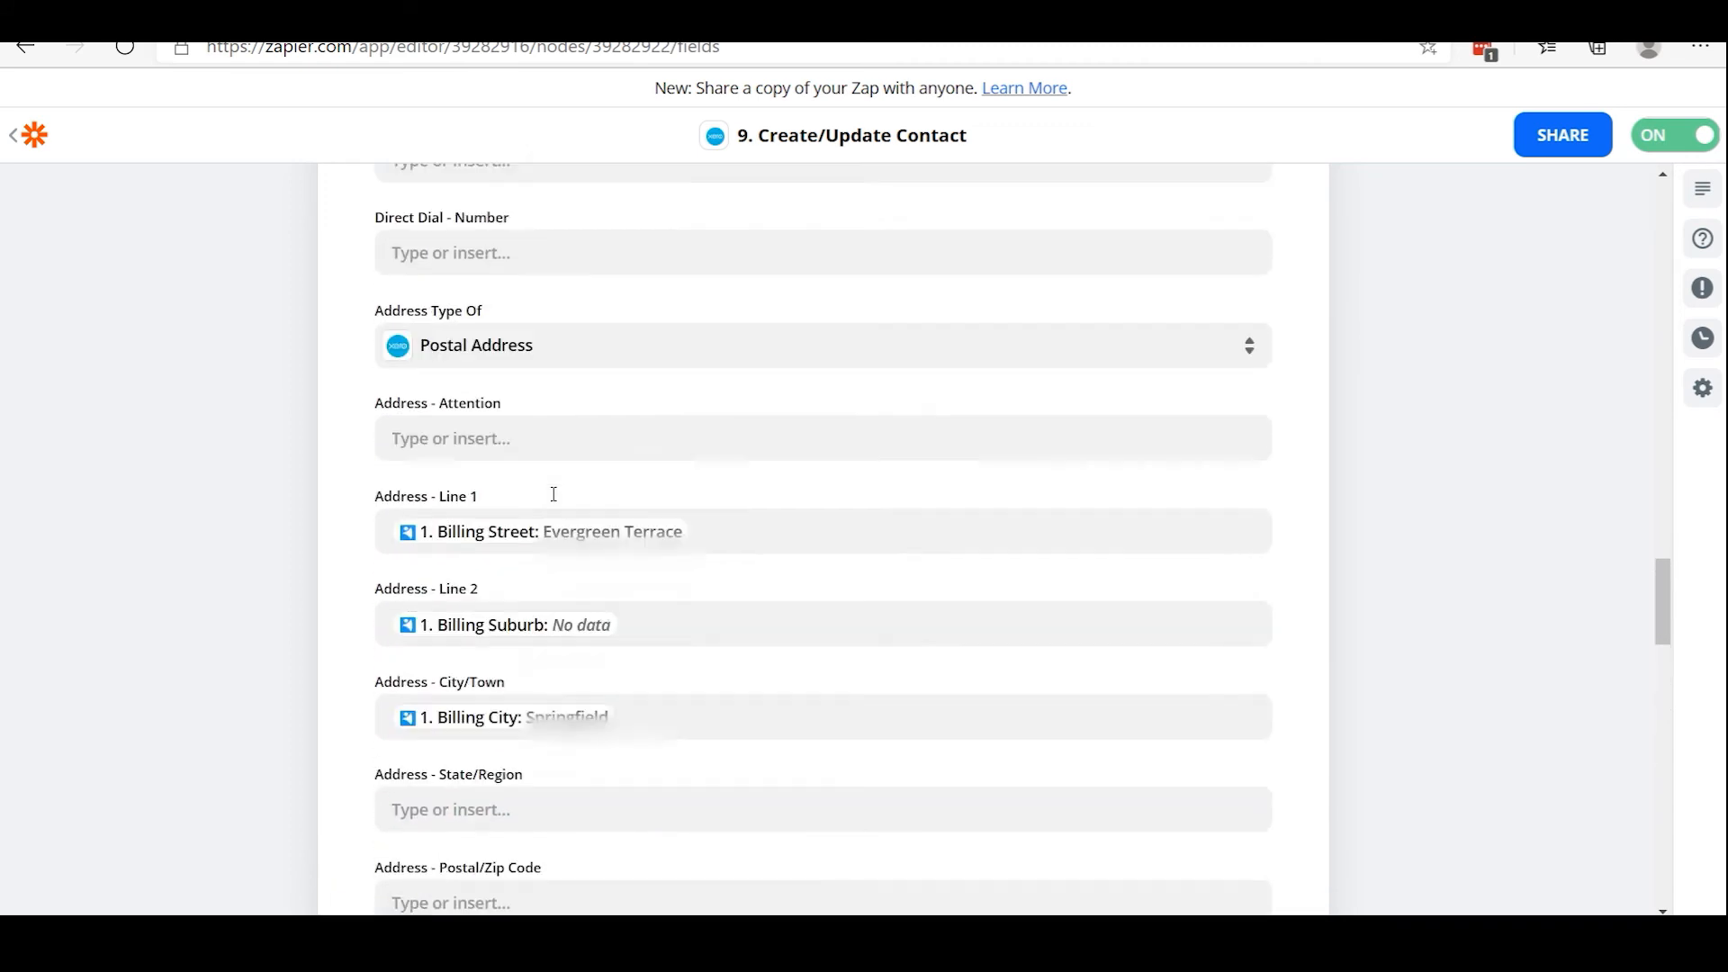
pyautogui.scroll(15, 702, 533)
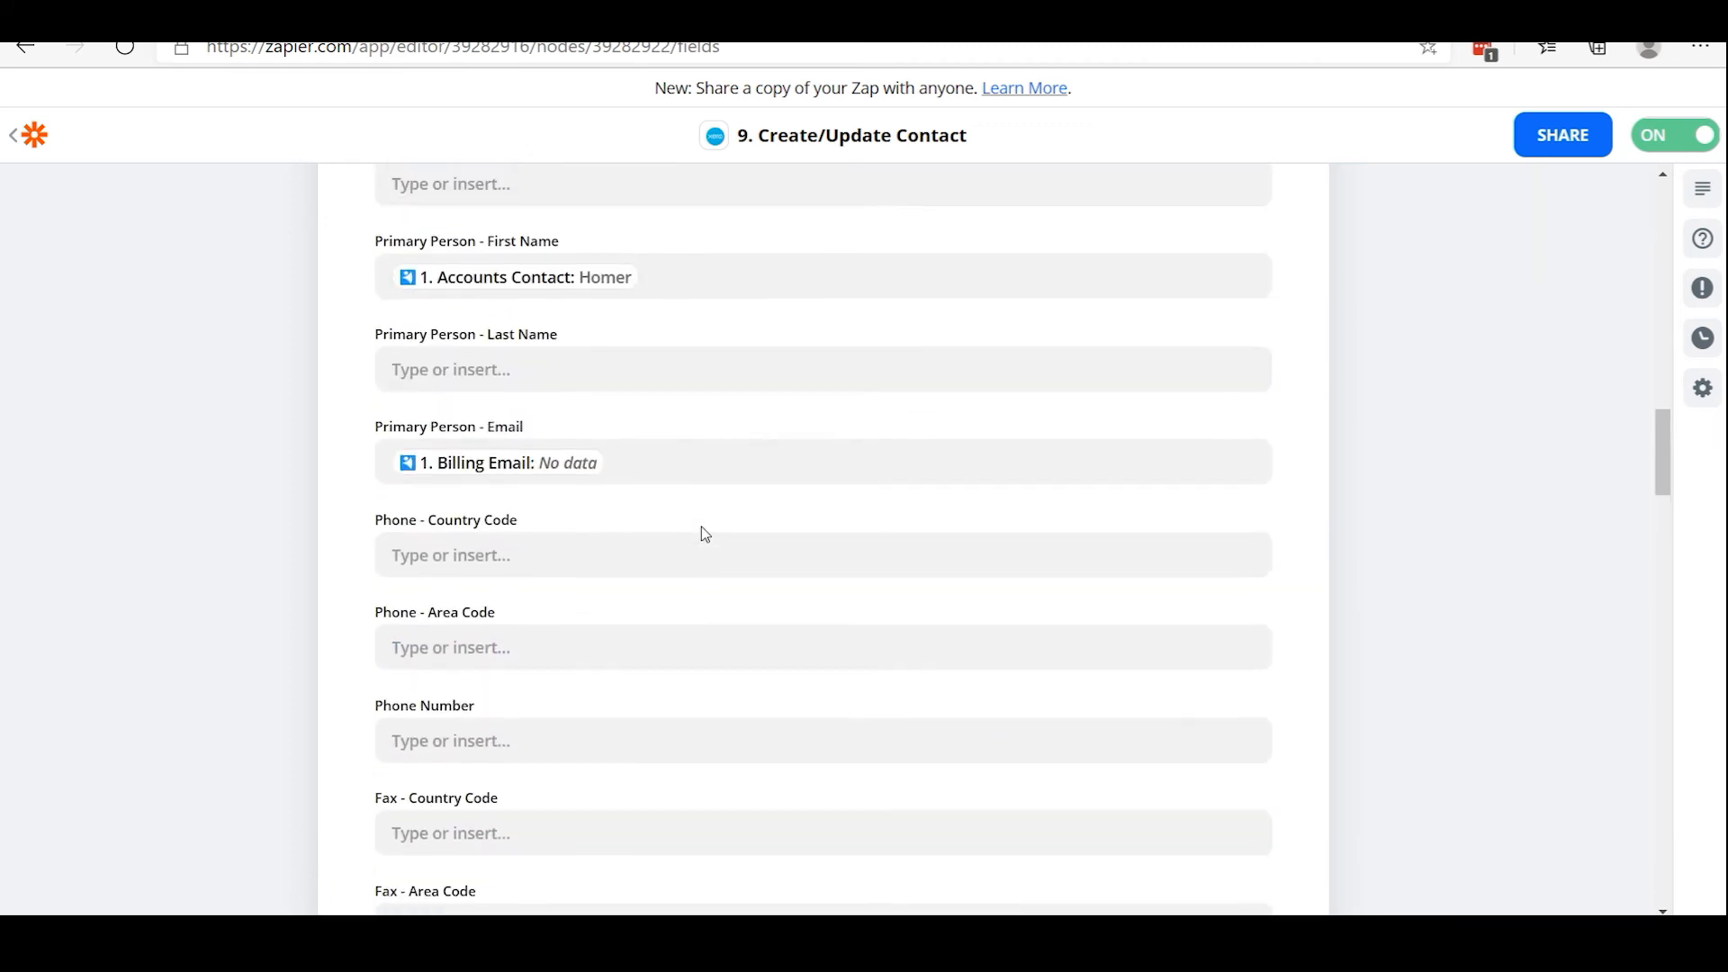
# Recheck step 9's Contact Name, Primary Person name and email mappings.
pyautogui.scroll(5, 707, 536)
pyautogui.scroll(-1, 767, 625)
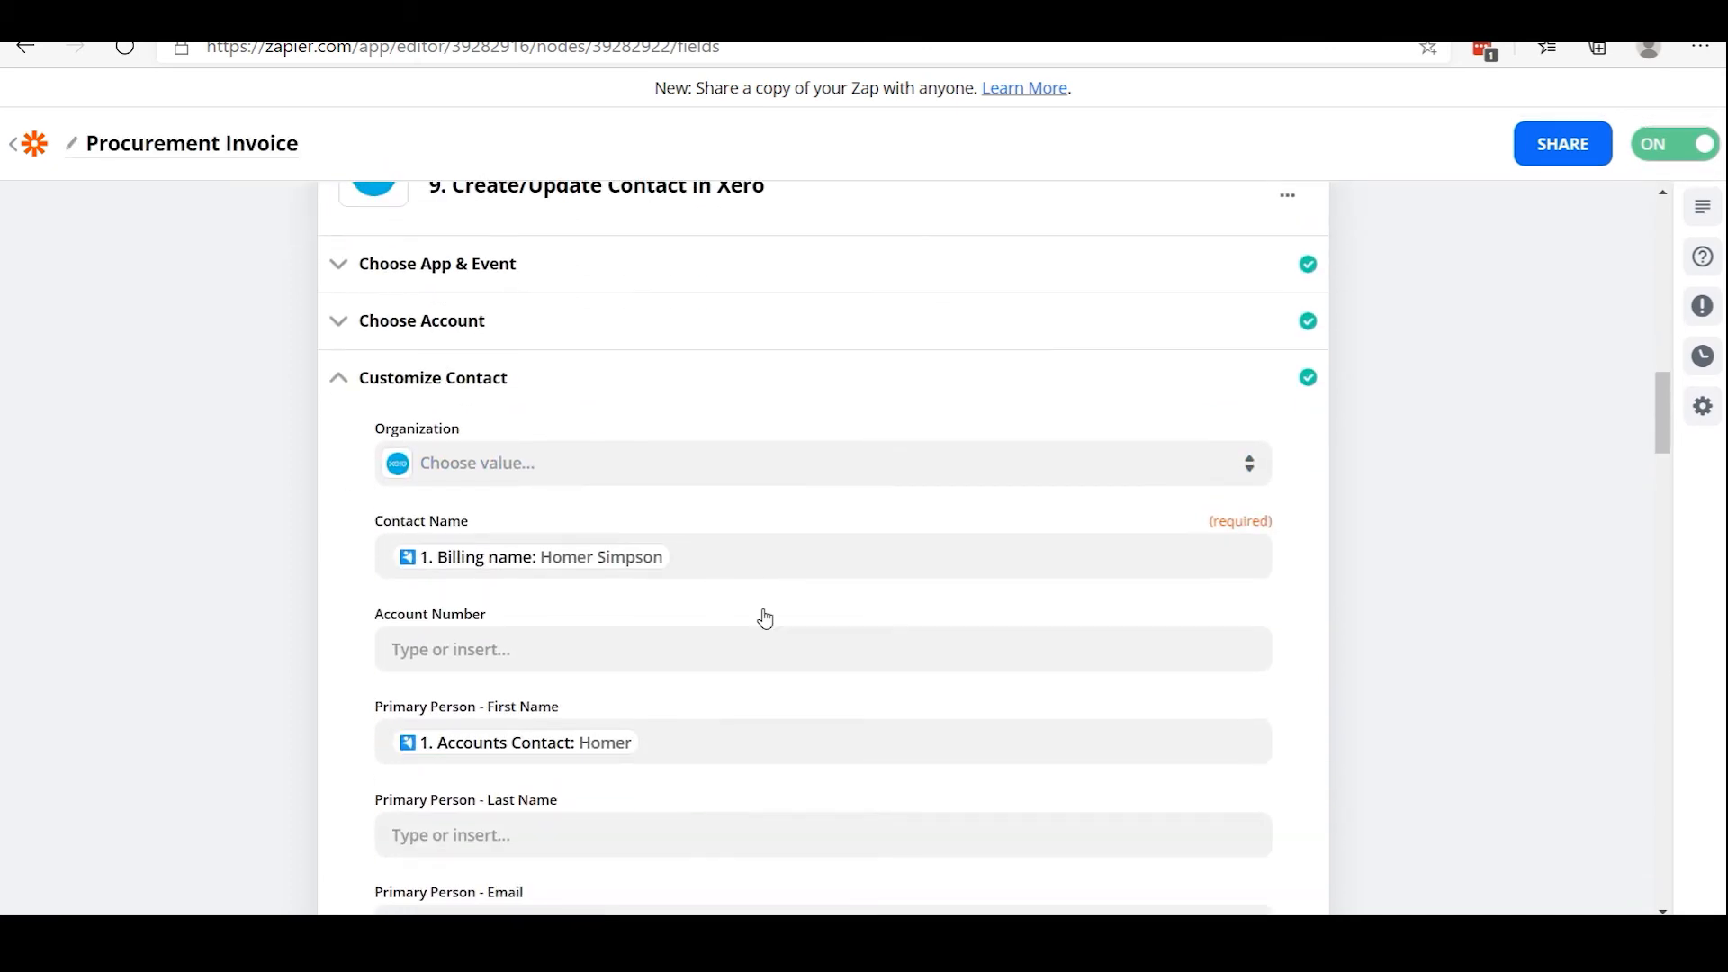
pyautogui.scroll(-6, 682, 595)
pyautogui.scroll(4, 682, 594)
pyautogui.scroll(1, 684, 603)
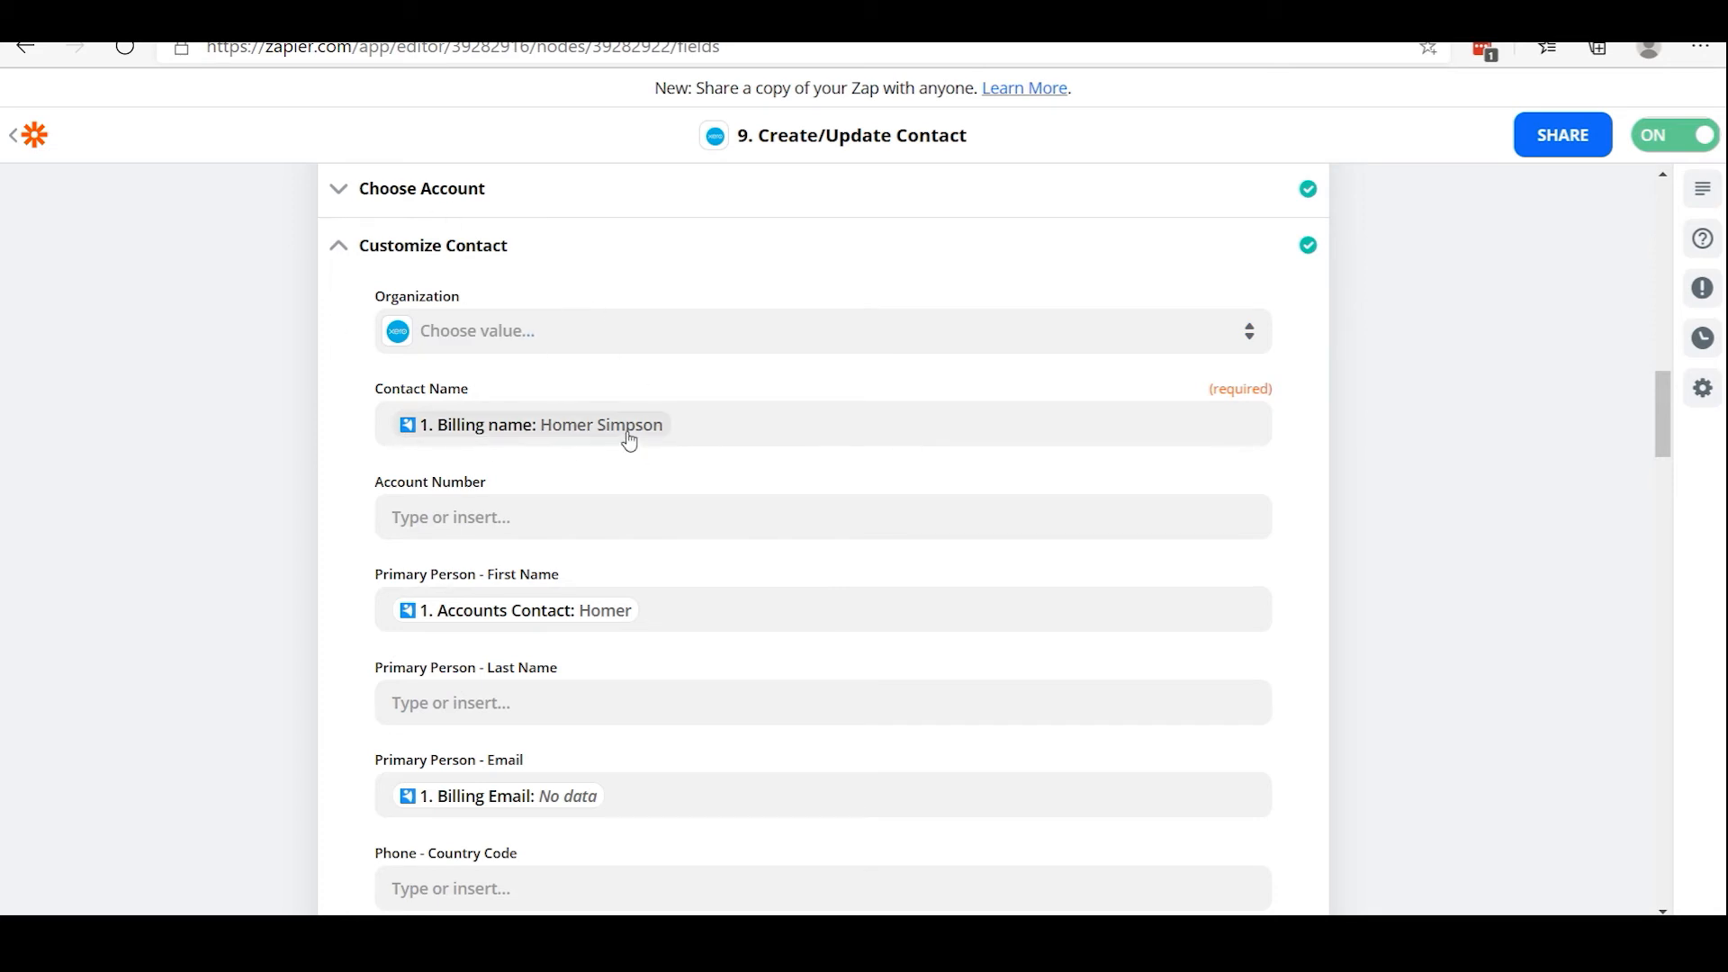
pyautogui.scroll(-3, 629, 450)
pyautogui.scroll(1, 629, 439)
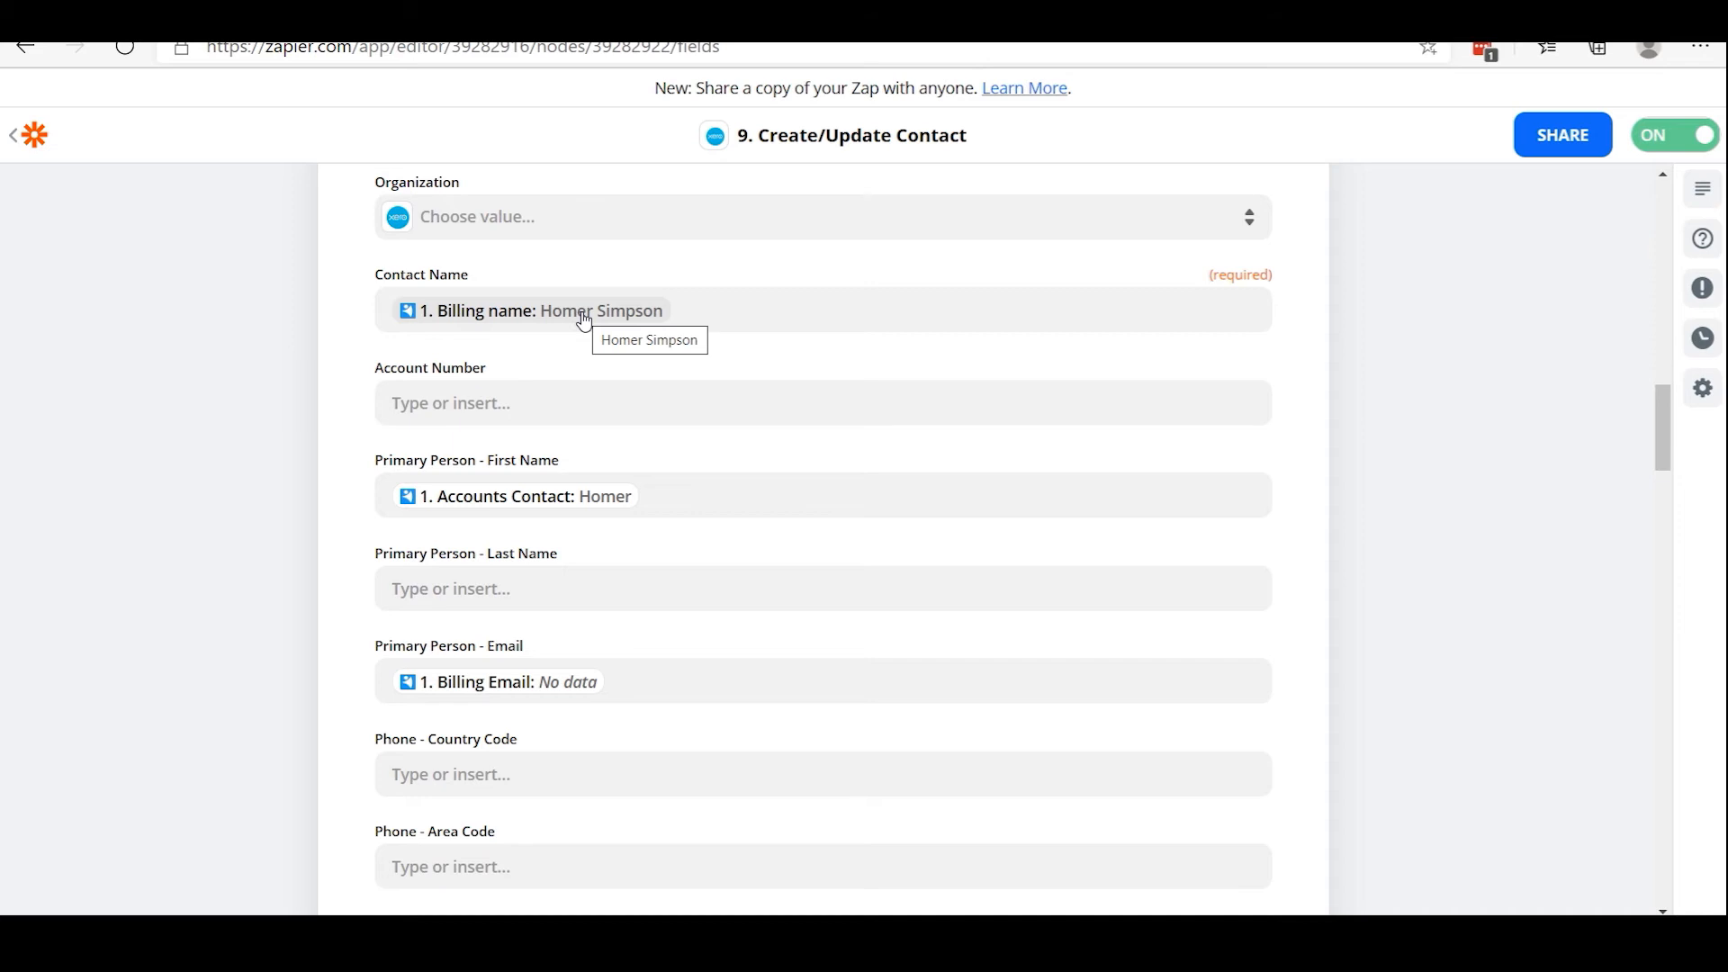
pyautogui.scroll(4, 1143, 498)
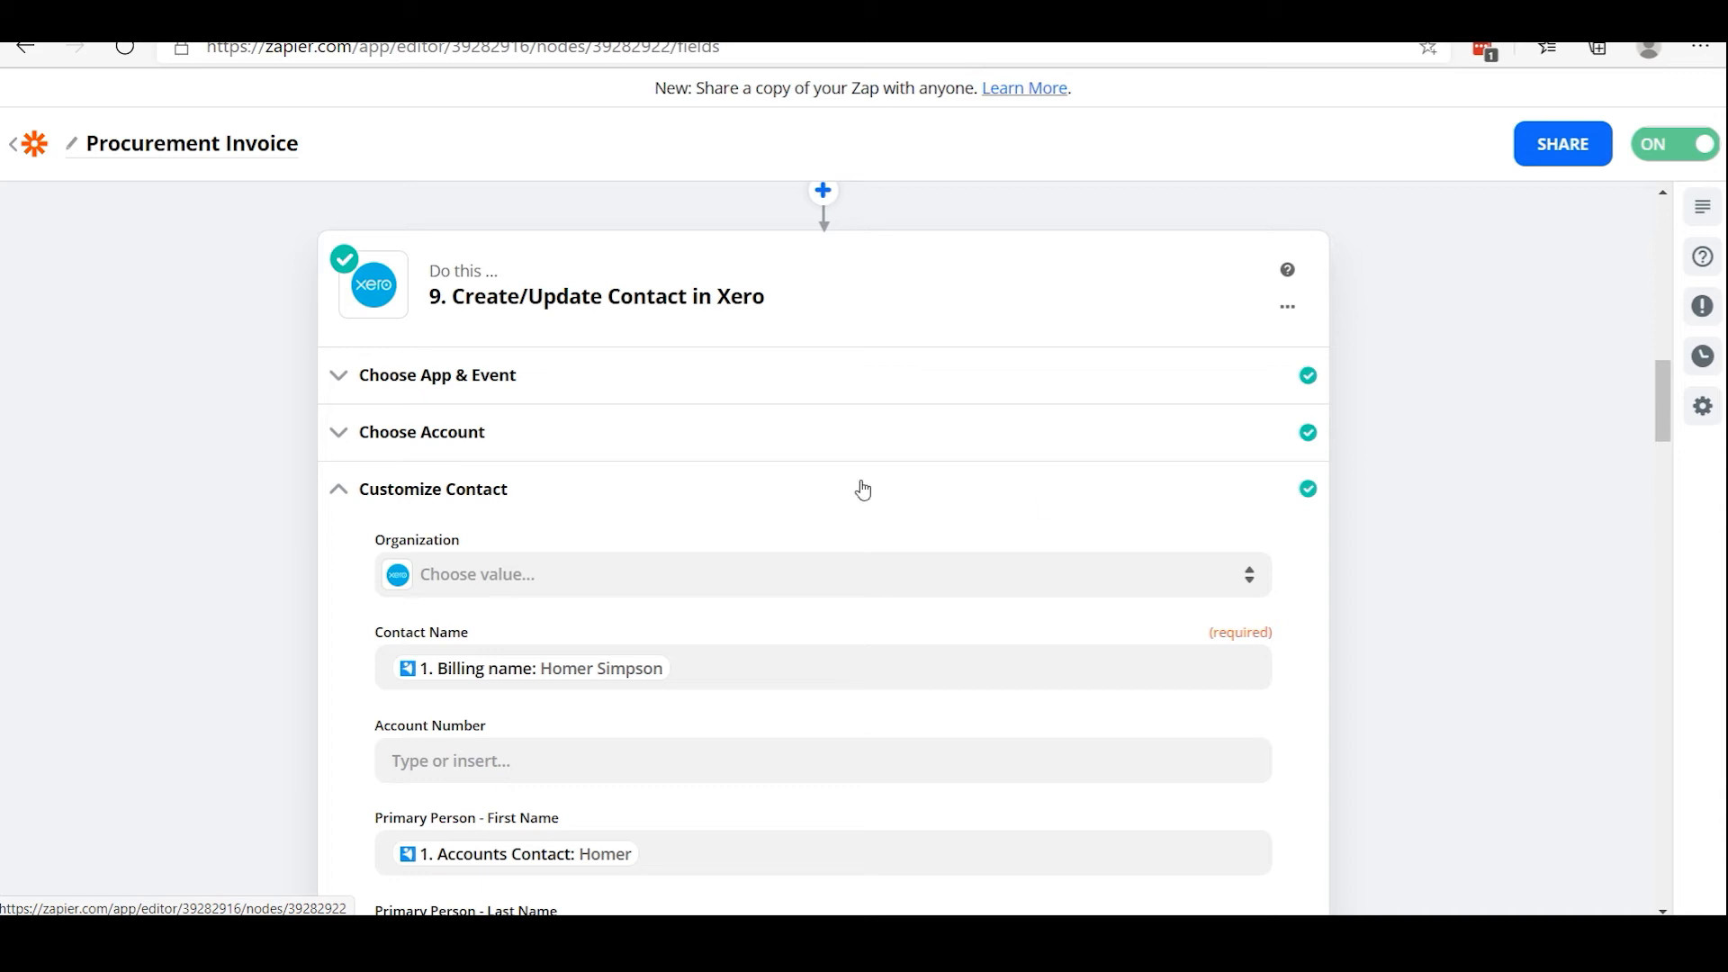
# Collapse step 9's contact settings, finish editing the step, and locate step 11, "Create Sales Invoice in Xero".
pyautogui.click(345, 494)
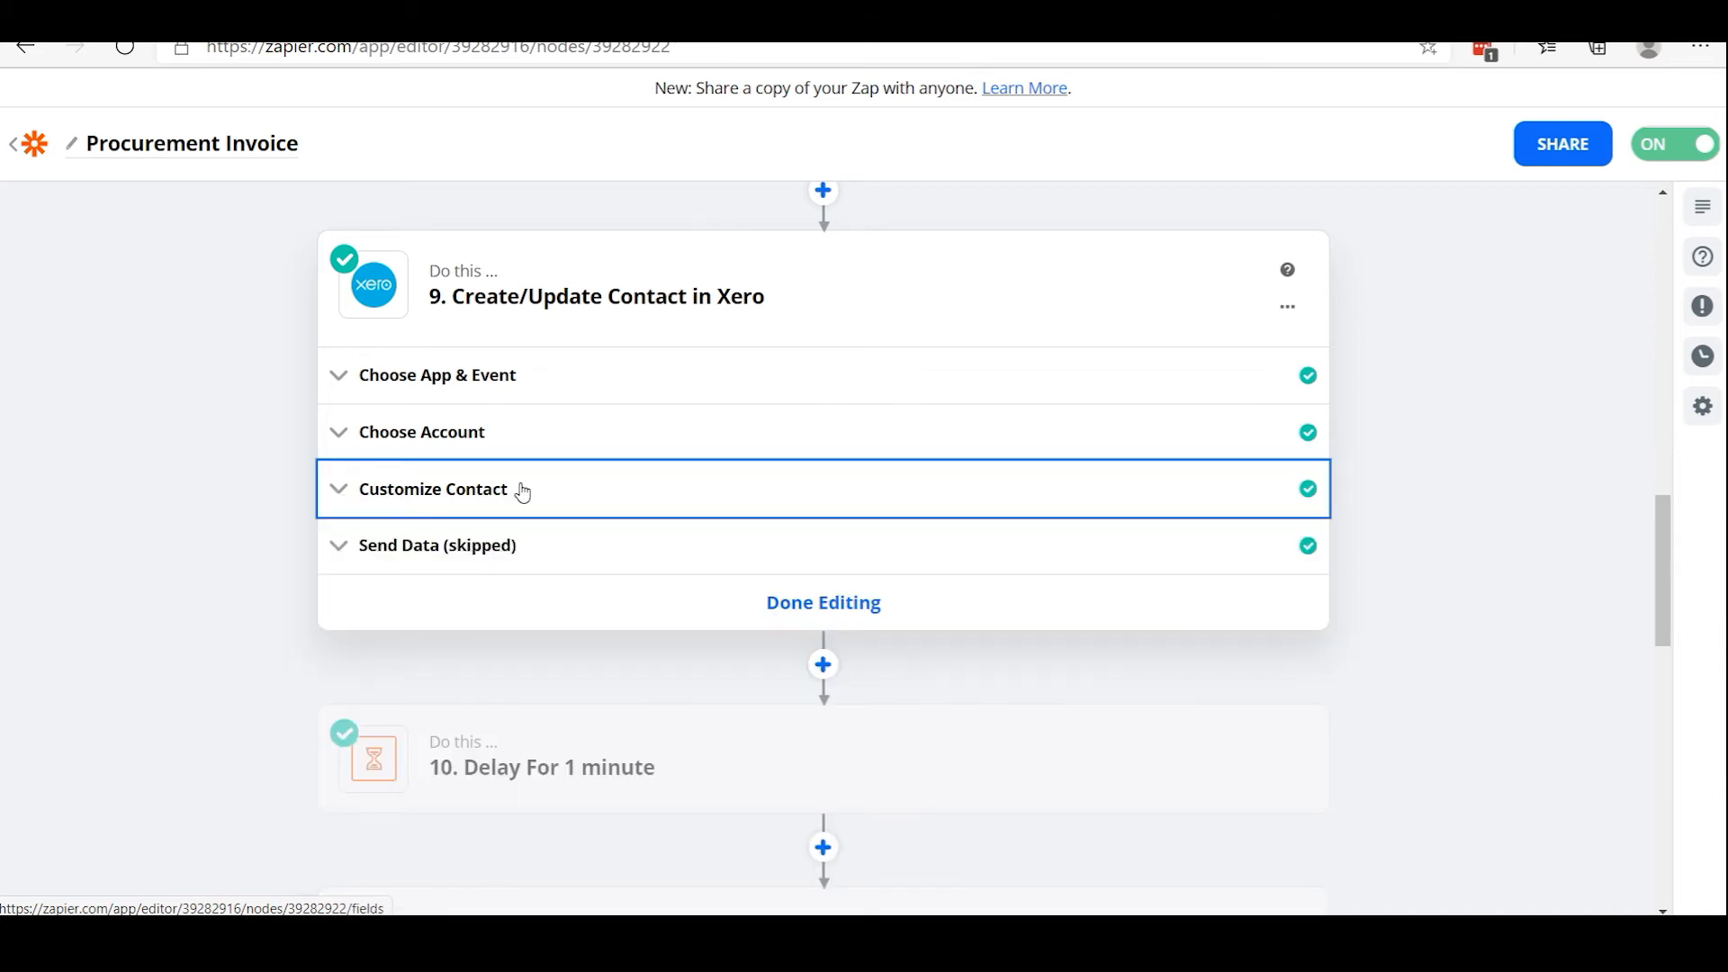
pyautogui.scroll(-1, 518, 490)
pyautogui.click(783, 491)
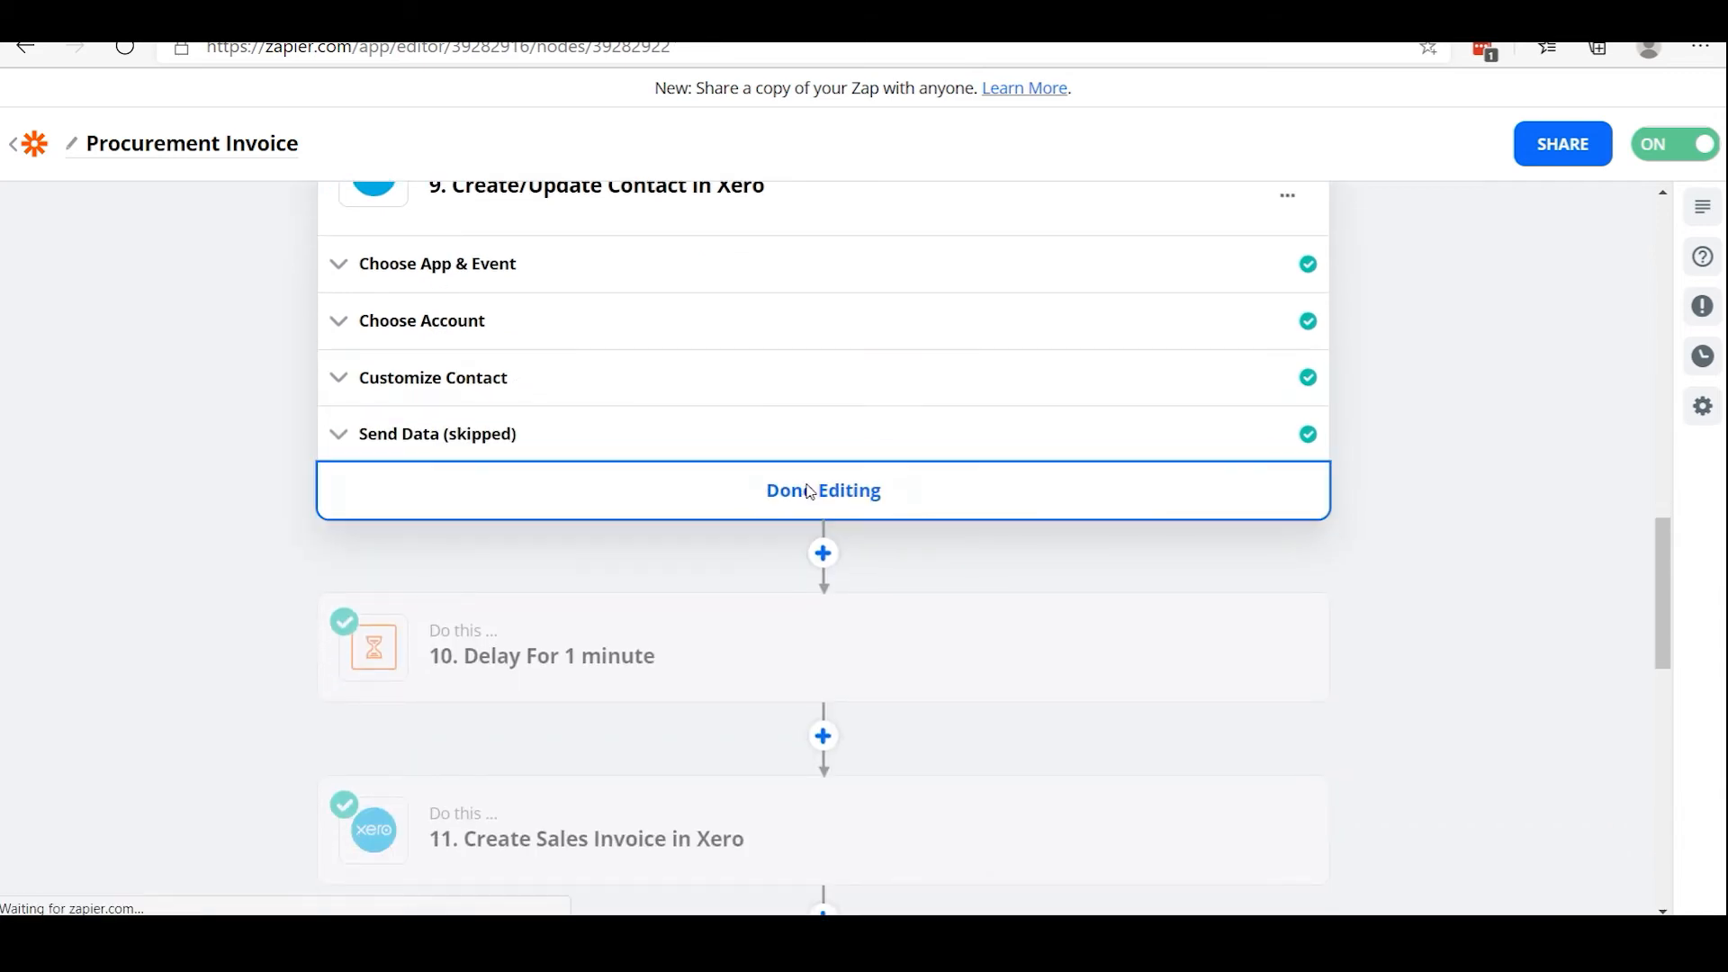
pyautogui.scroll(2, 695, 469)
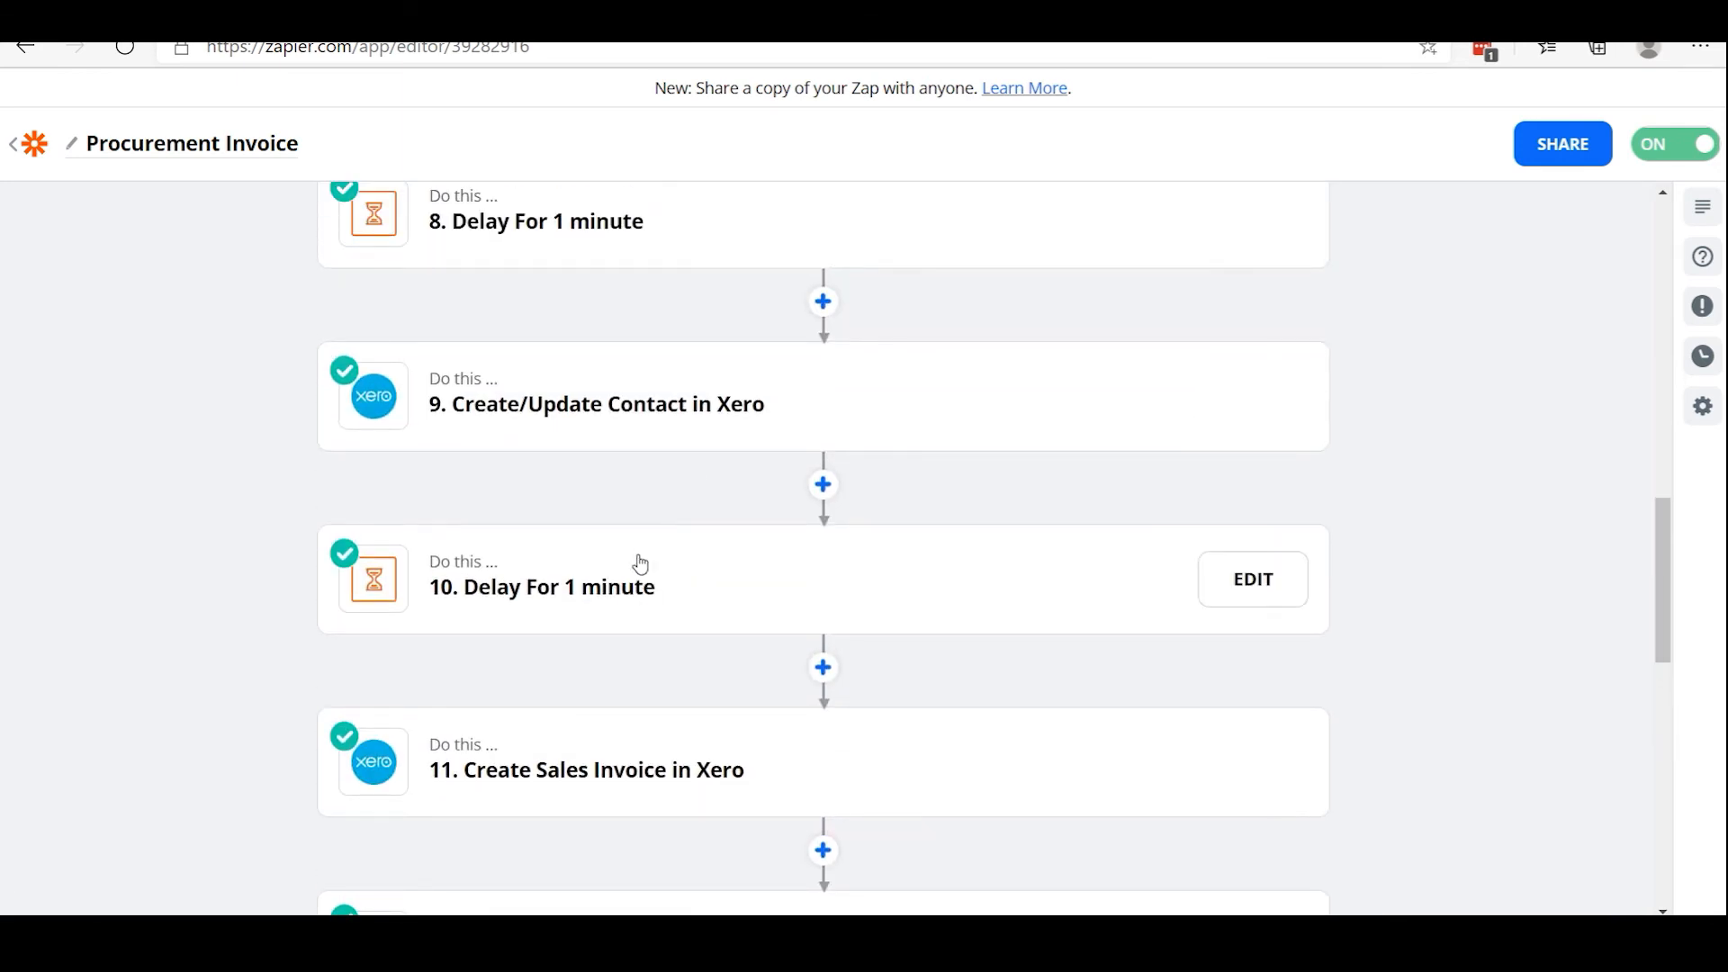
pyautogui.scroll(-3, 722, 545)
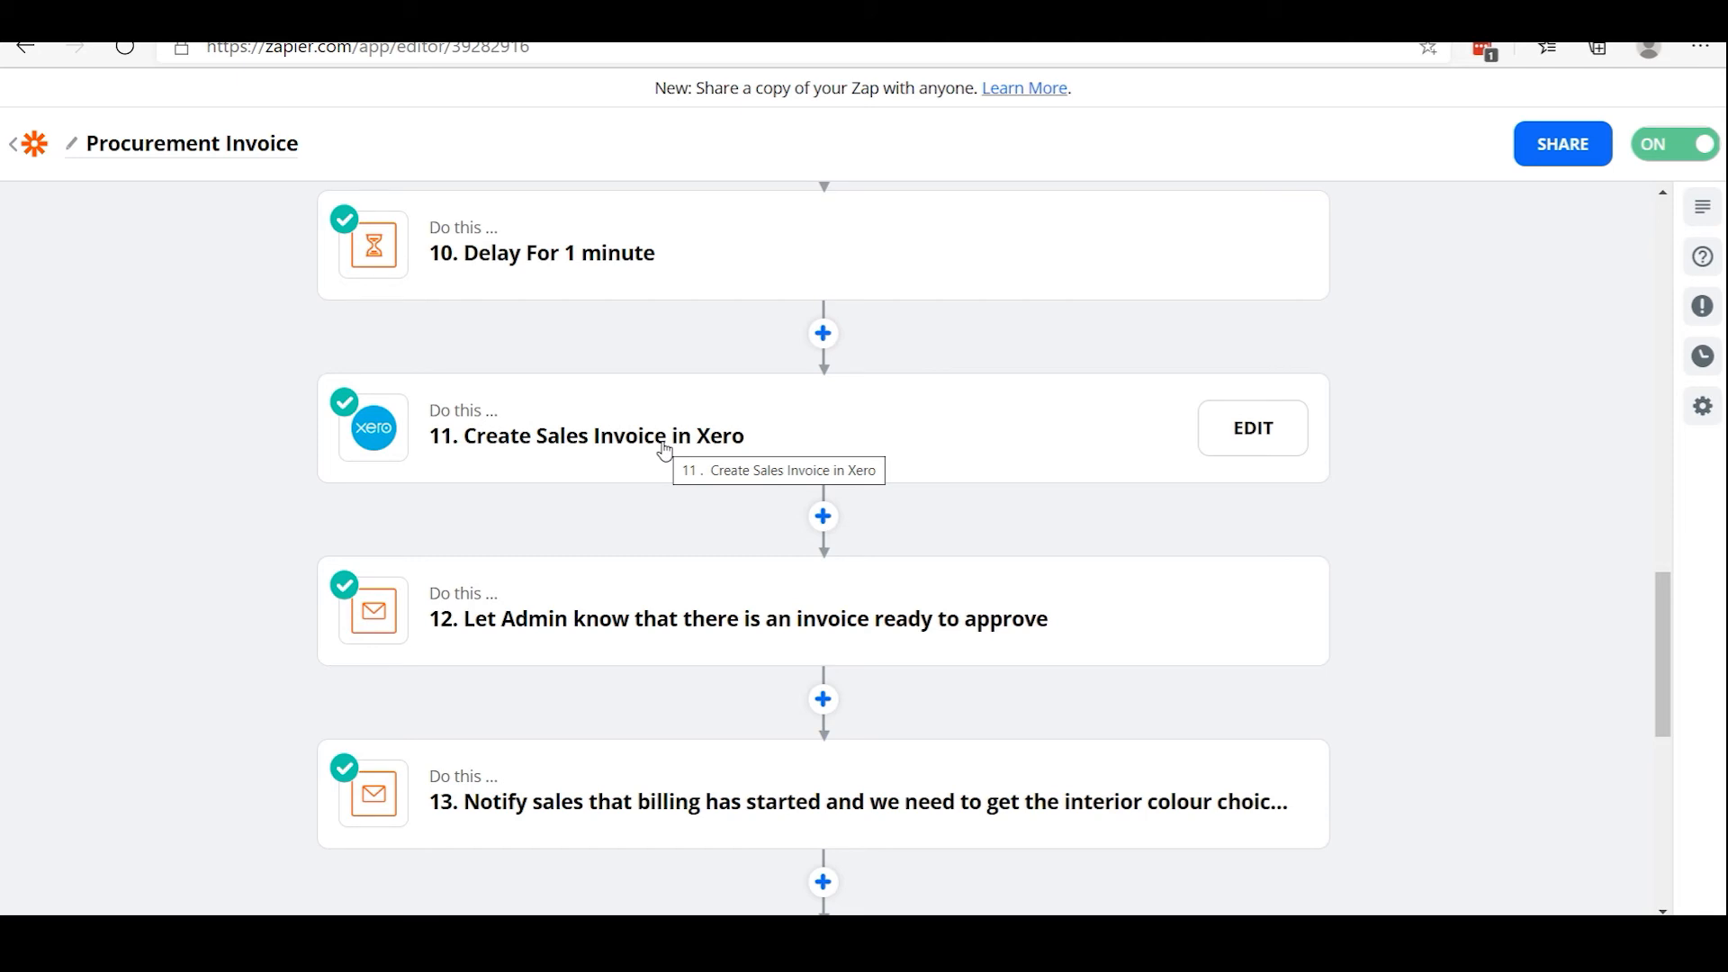
# Open step 11, "Create Sales Invoice in Xero", and review the Zap's preceding steps from the Procurement filter through the Xero contact step.
pyautogui.click(665, 450)
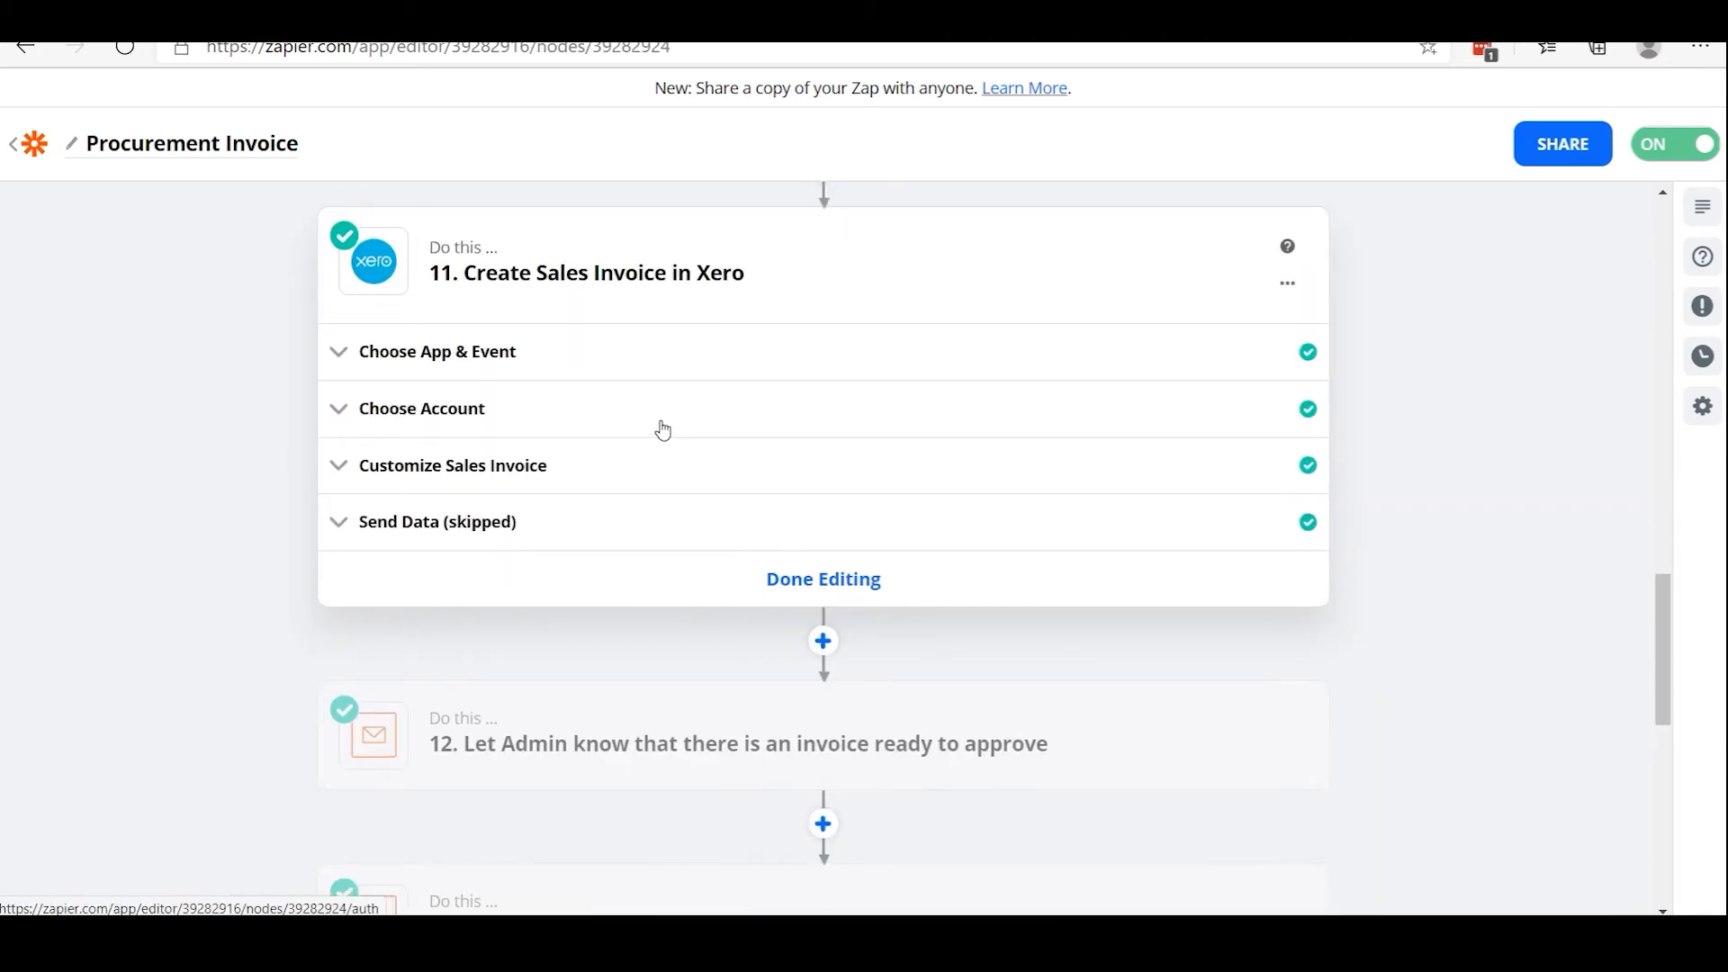
pyautogui.scroll(8, 842, 486)
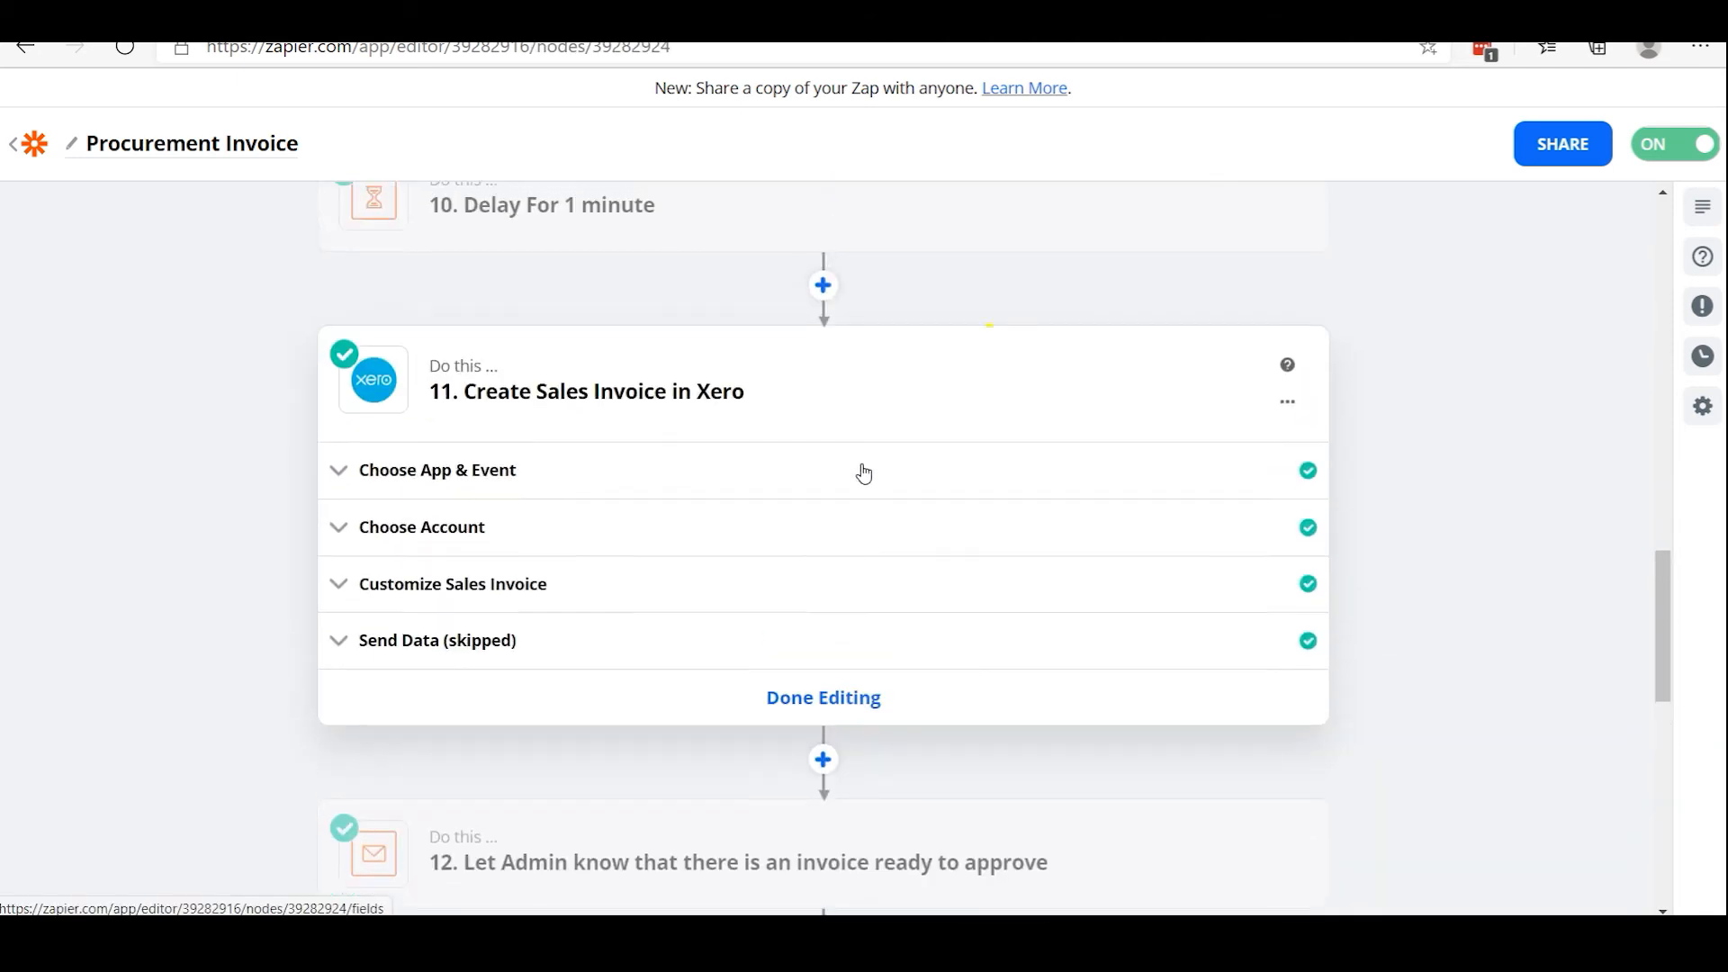
pyautogui.scroll(12, 840, 488)
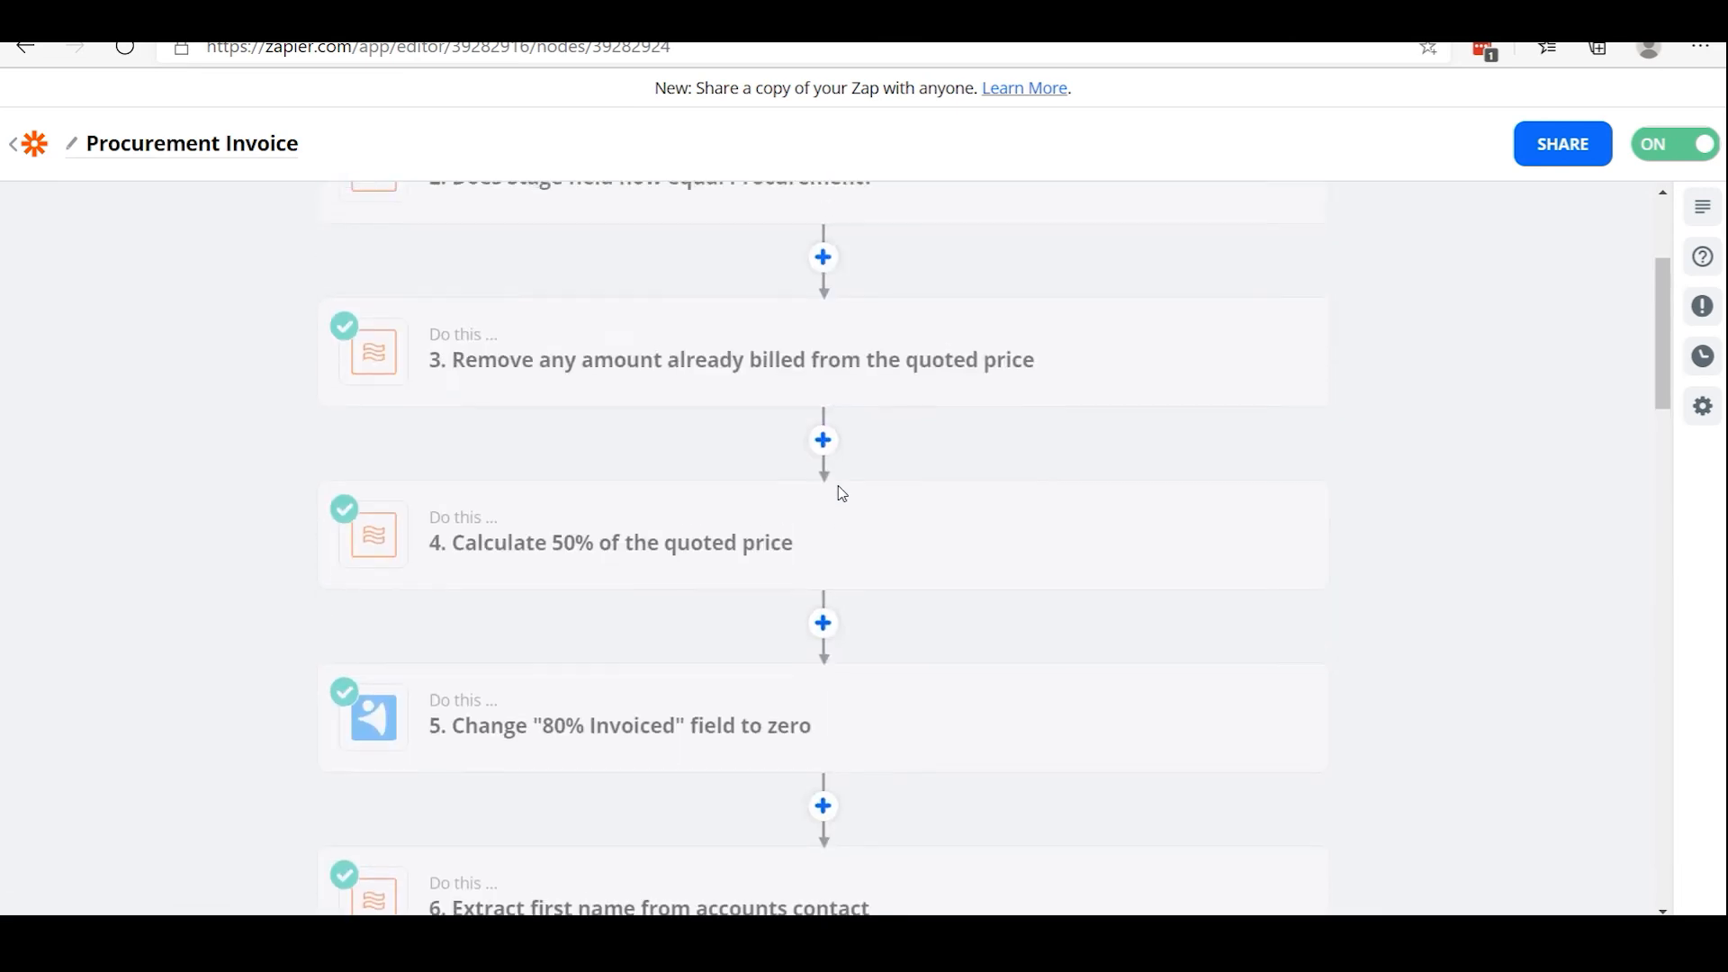
pyautogui.scroll(-6, 880, 492)
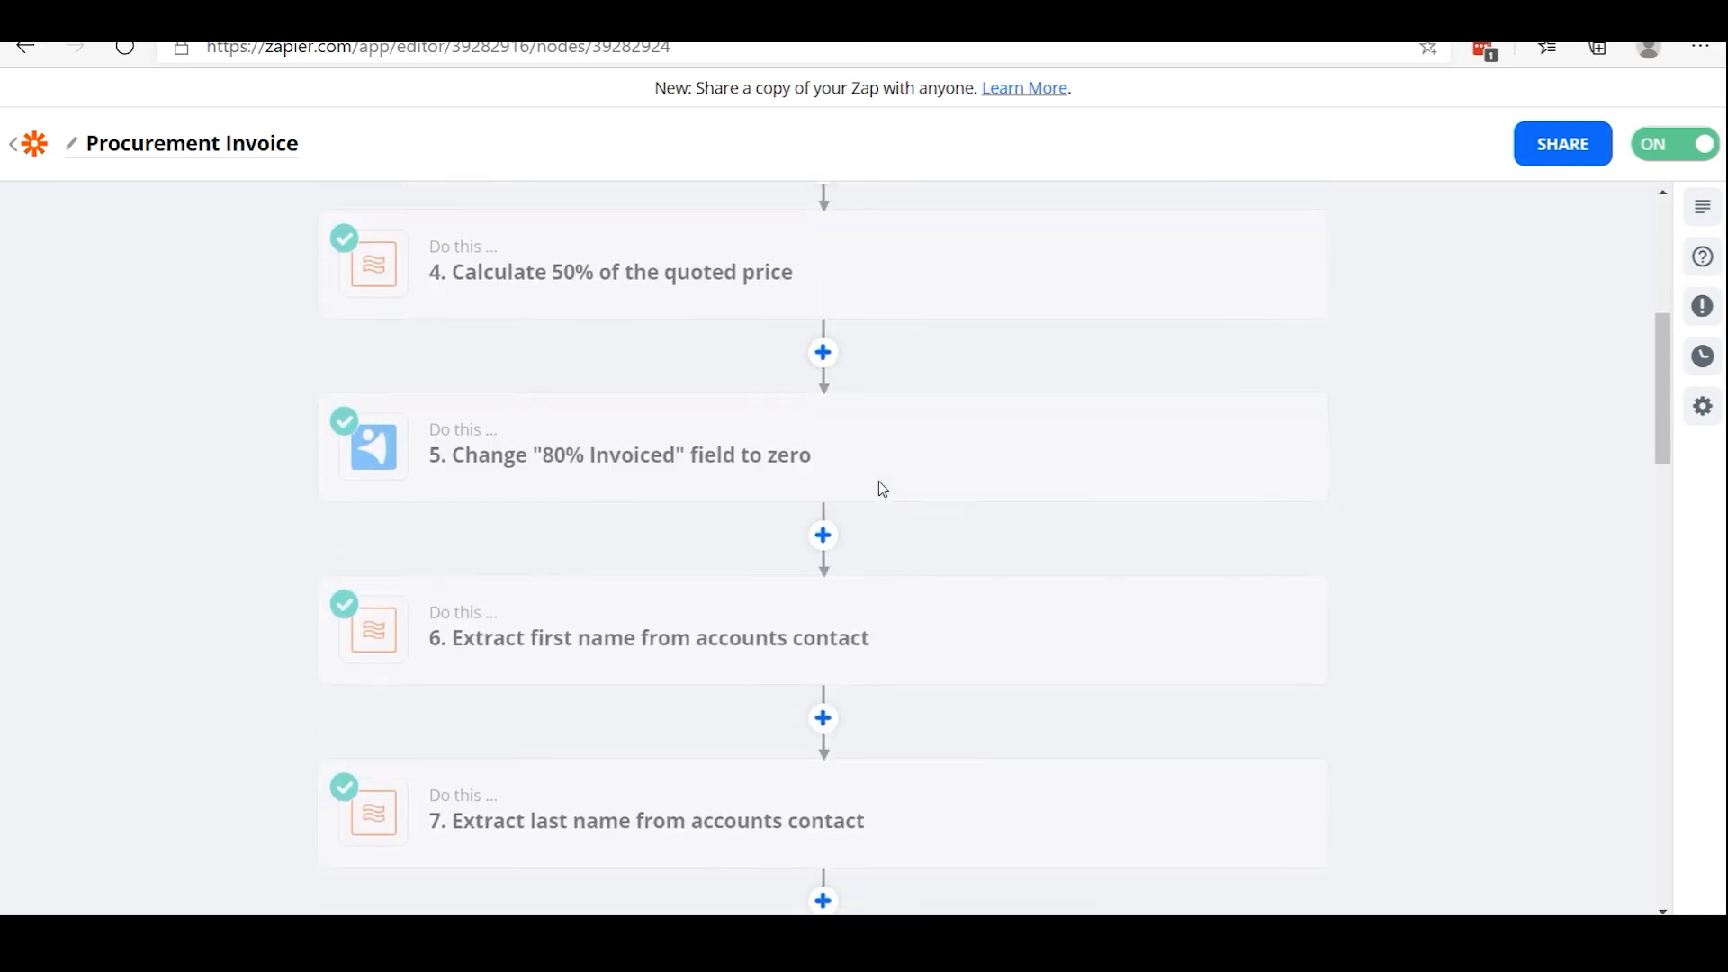
pyautogui.scroll(-3, 880, 487)
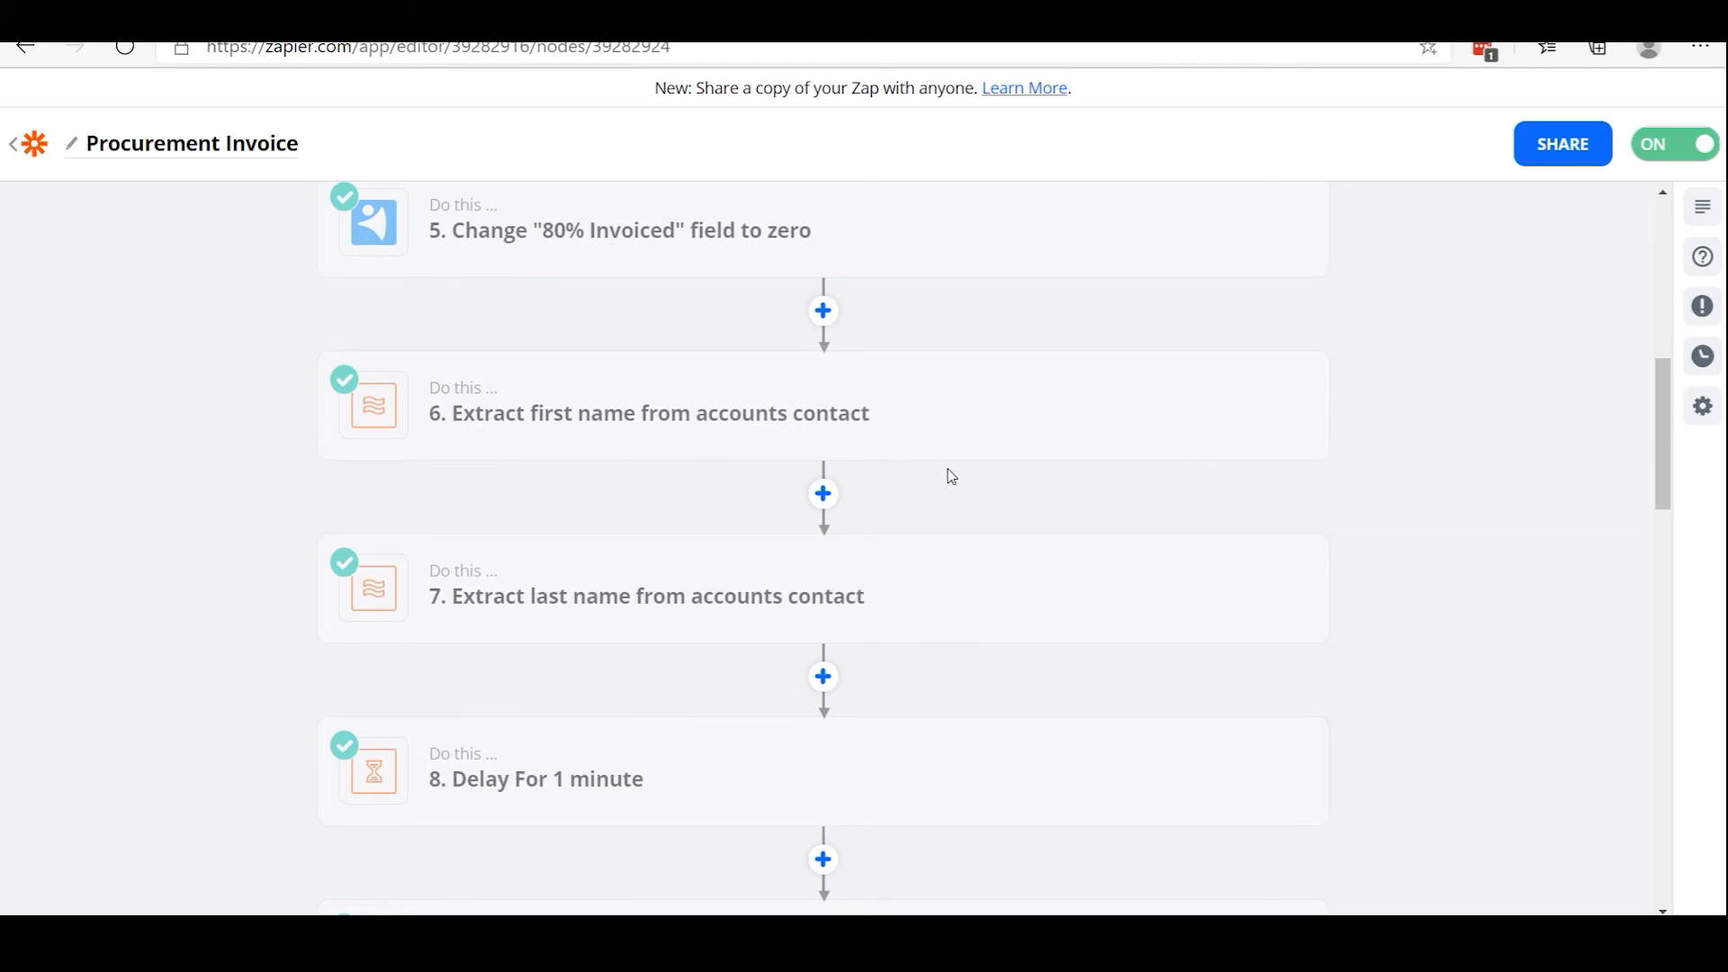
pyautogui.scroll(7, 952, 477)
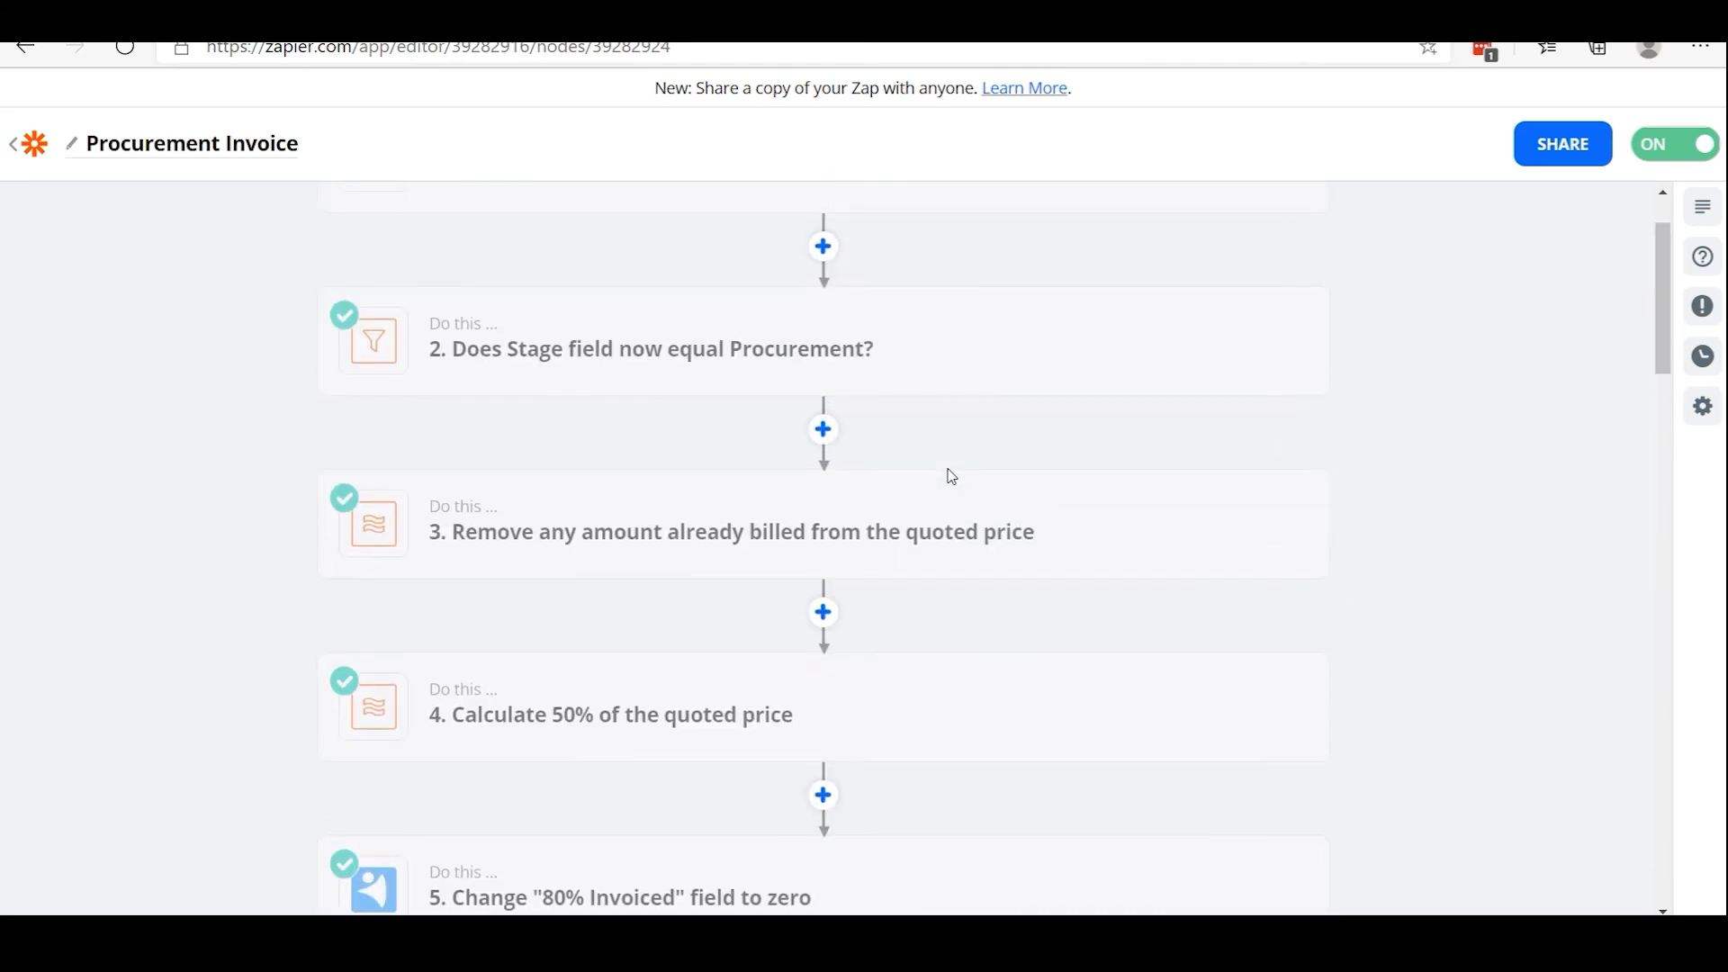
pyautogui.scroll(1, 953, 477)
pyautogui.scroll(-4, 888, 416)
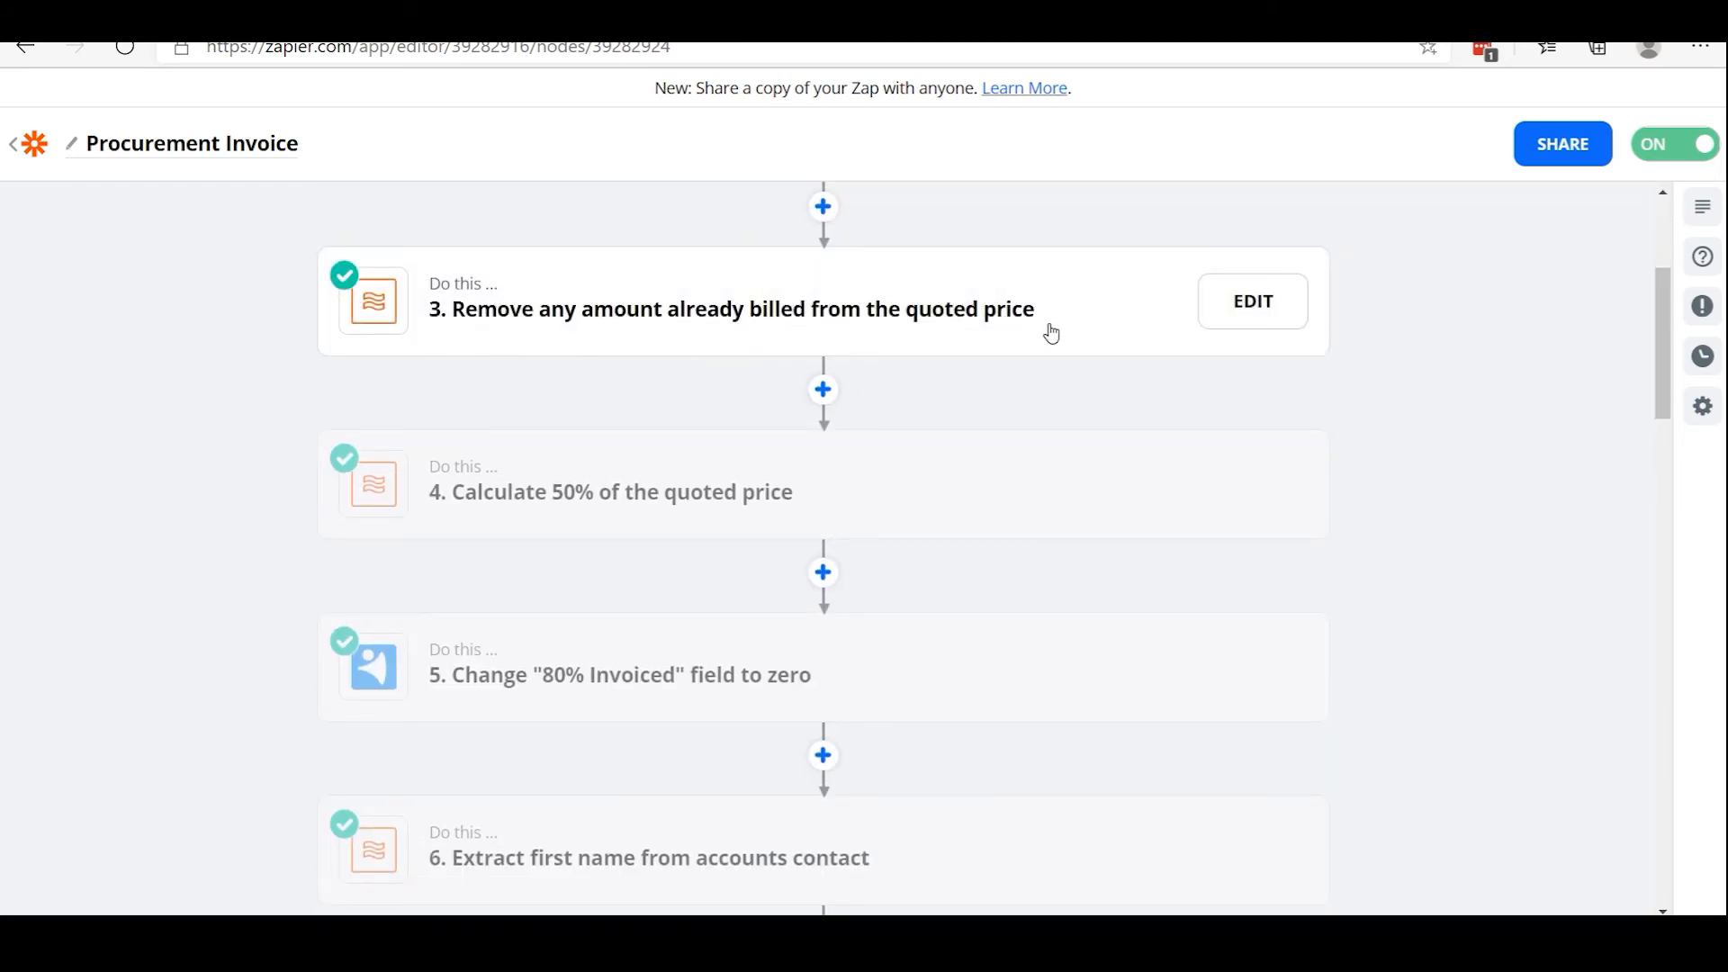
pyautogui.scroll(-1, 940, 420)
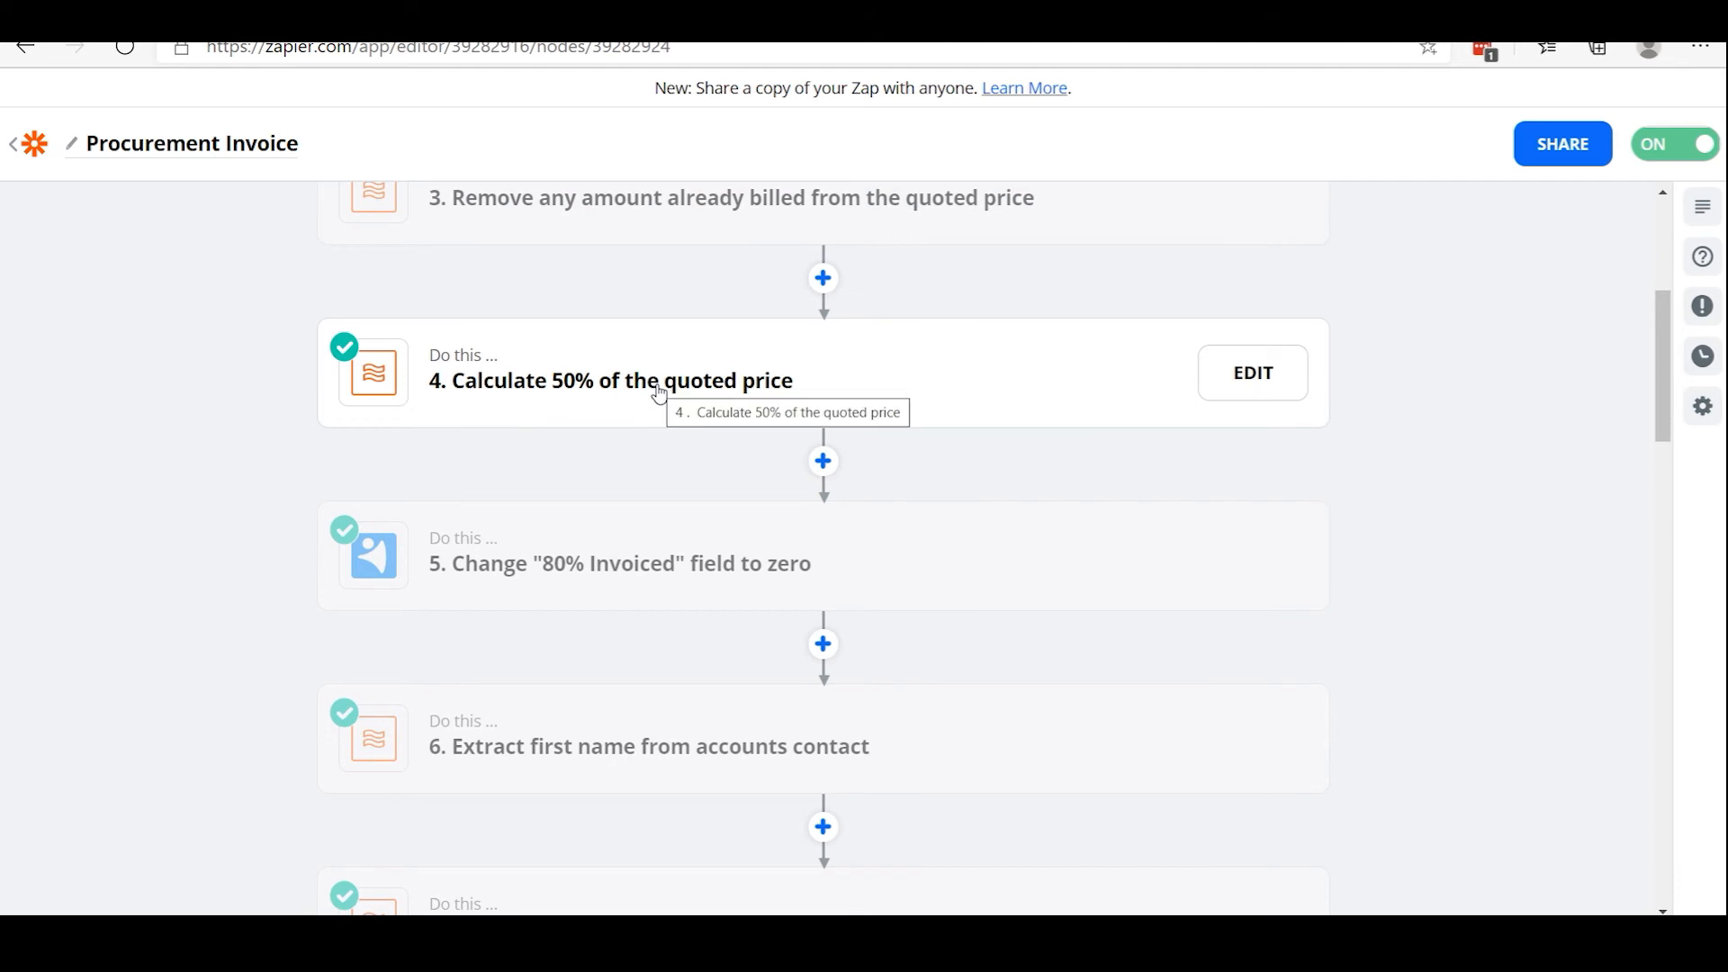
pyautogui.scroll(-4, 659, 393)
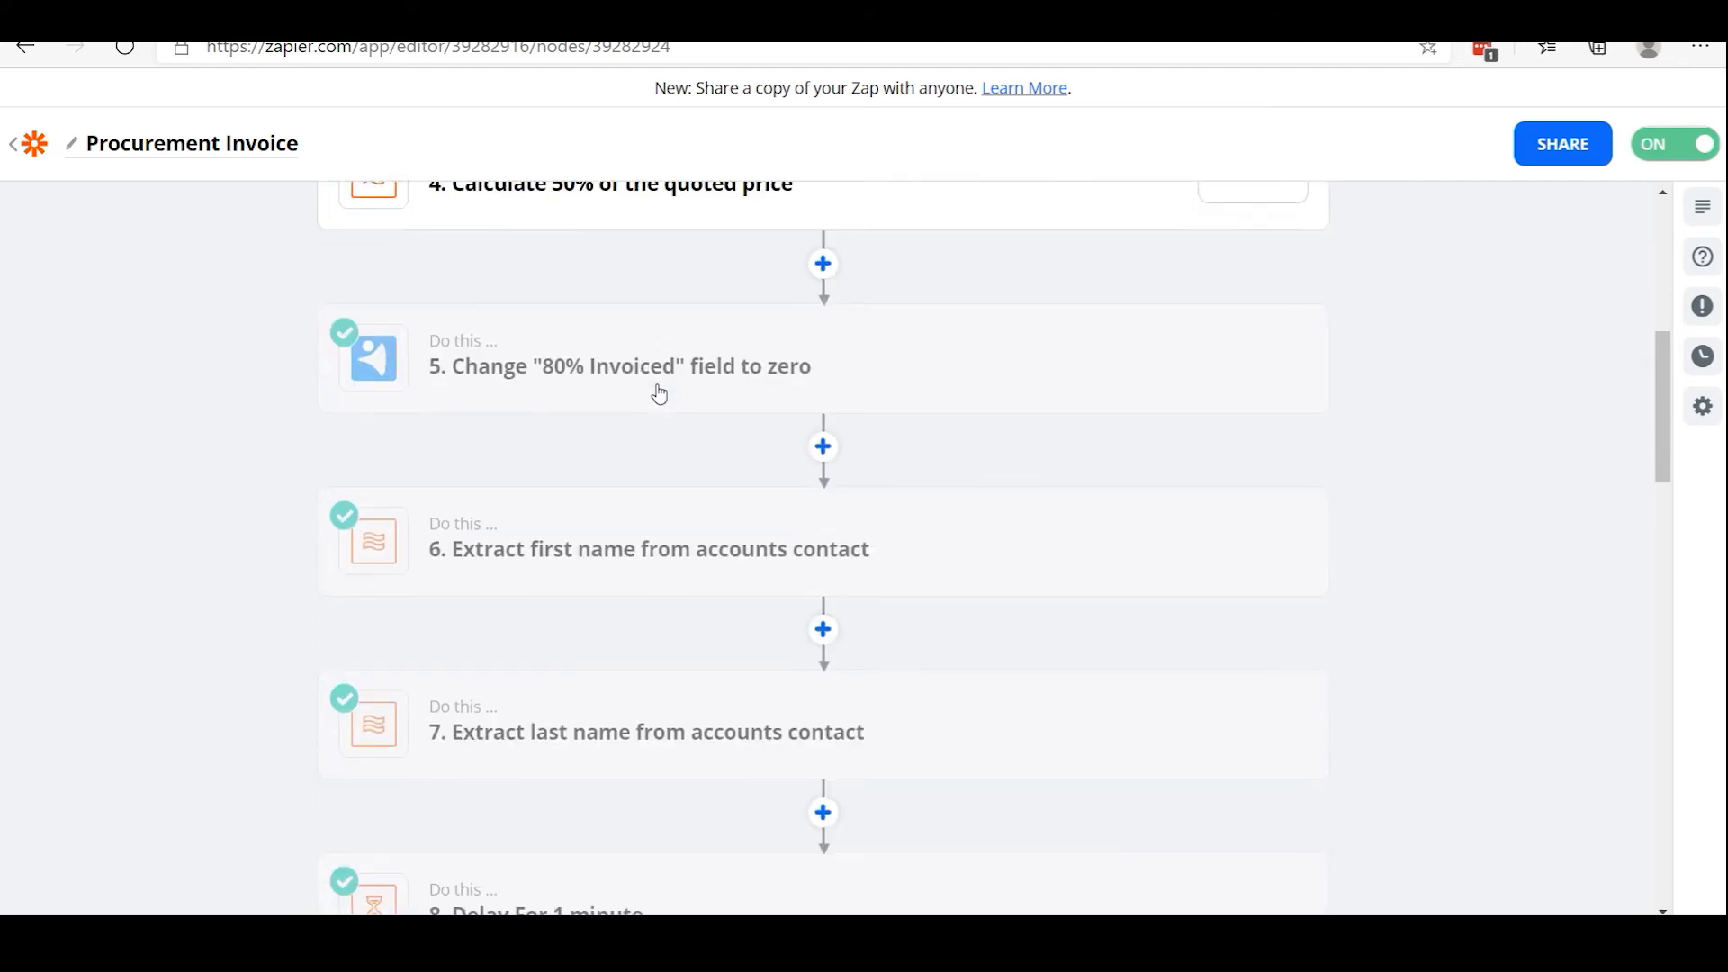
pyautogui.scroll(-1, 657, 431)
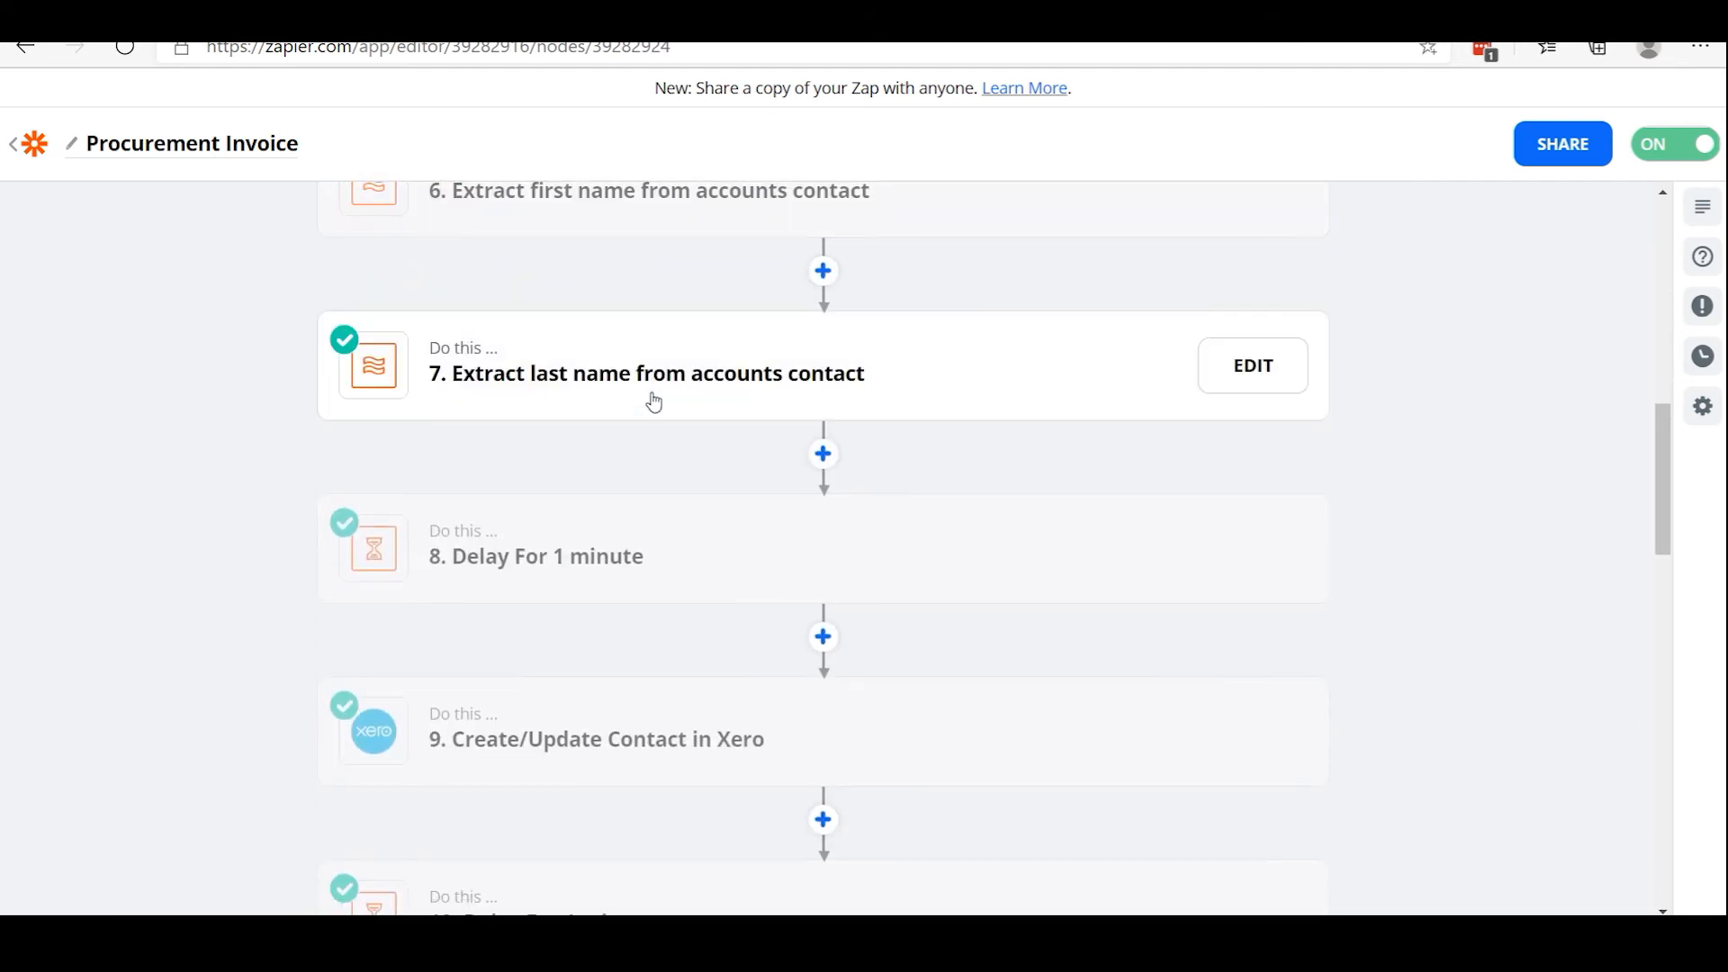
pyautogui.scroll(-2, 650, 402)
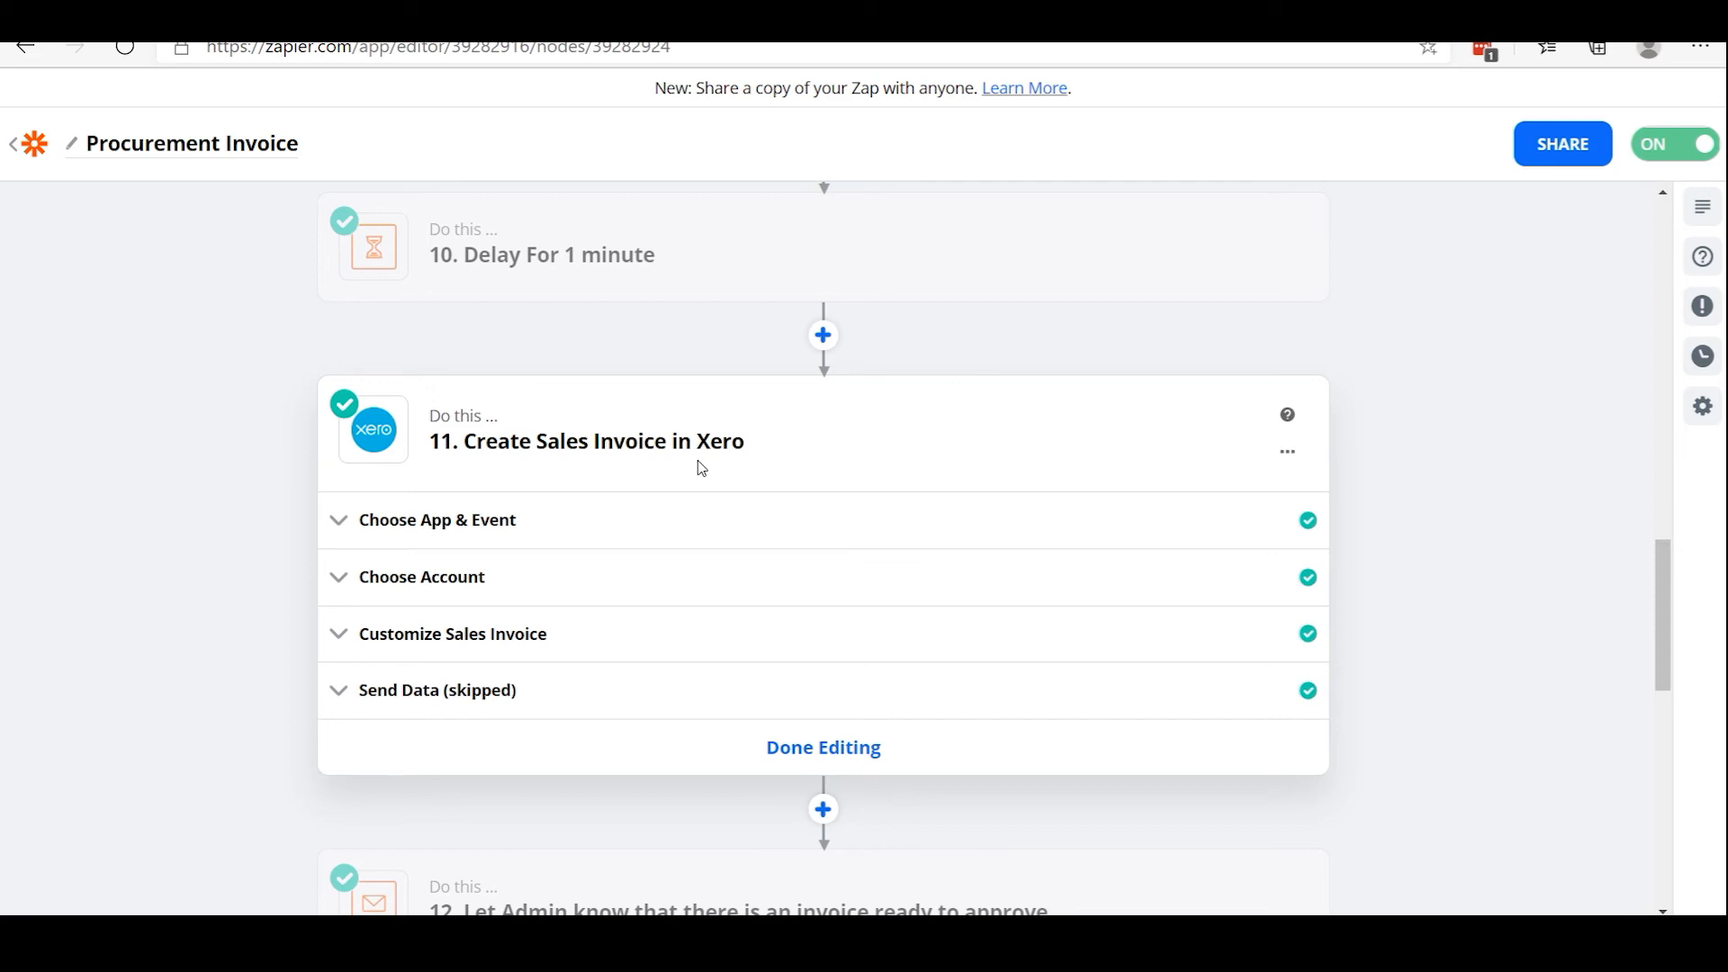
# Expand step 11's Customize Sales Invoice settings and examine the contact name, email address, status, due date, currency and branding theme.
pyautogui.click(445, 638)
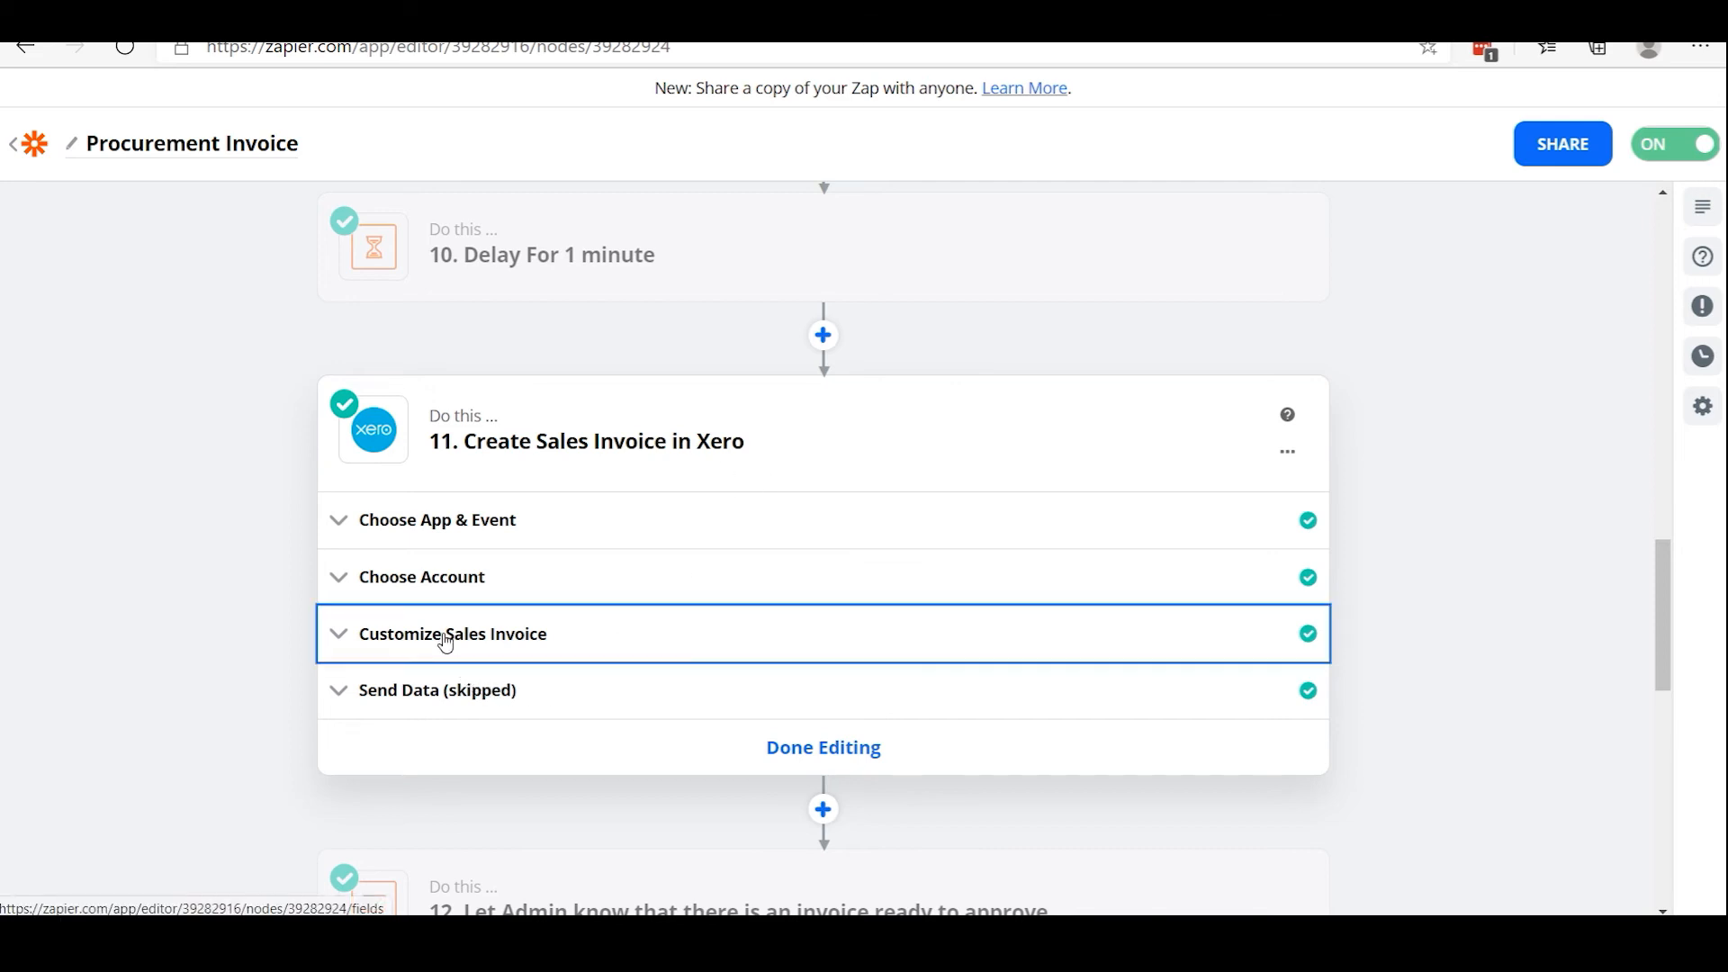
pyautogui.scroll(-4, 1477, 621)
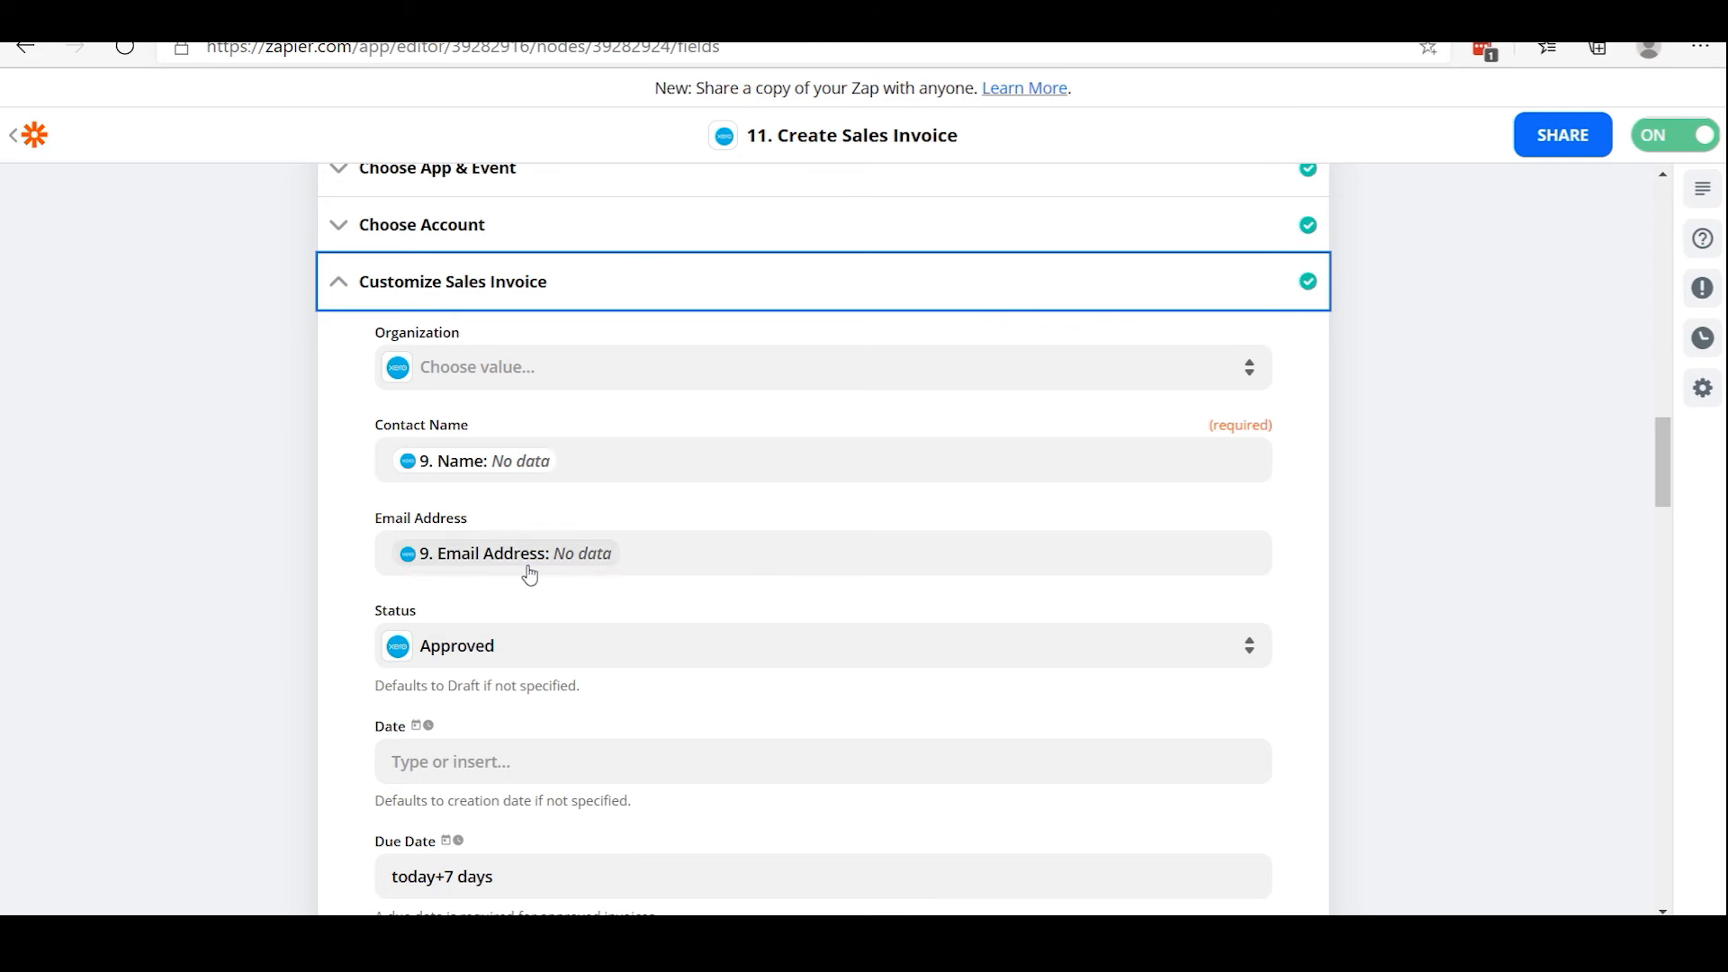
pyautogui.scroll(-3, 522, 567)
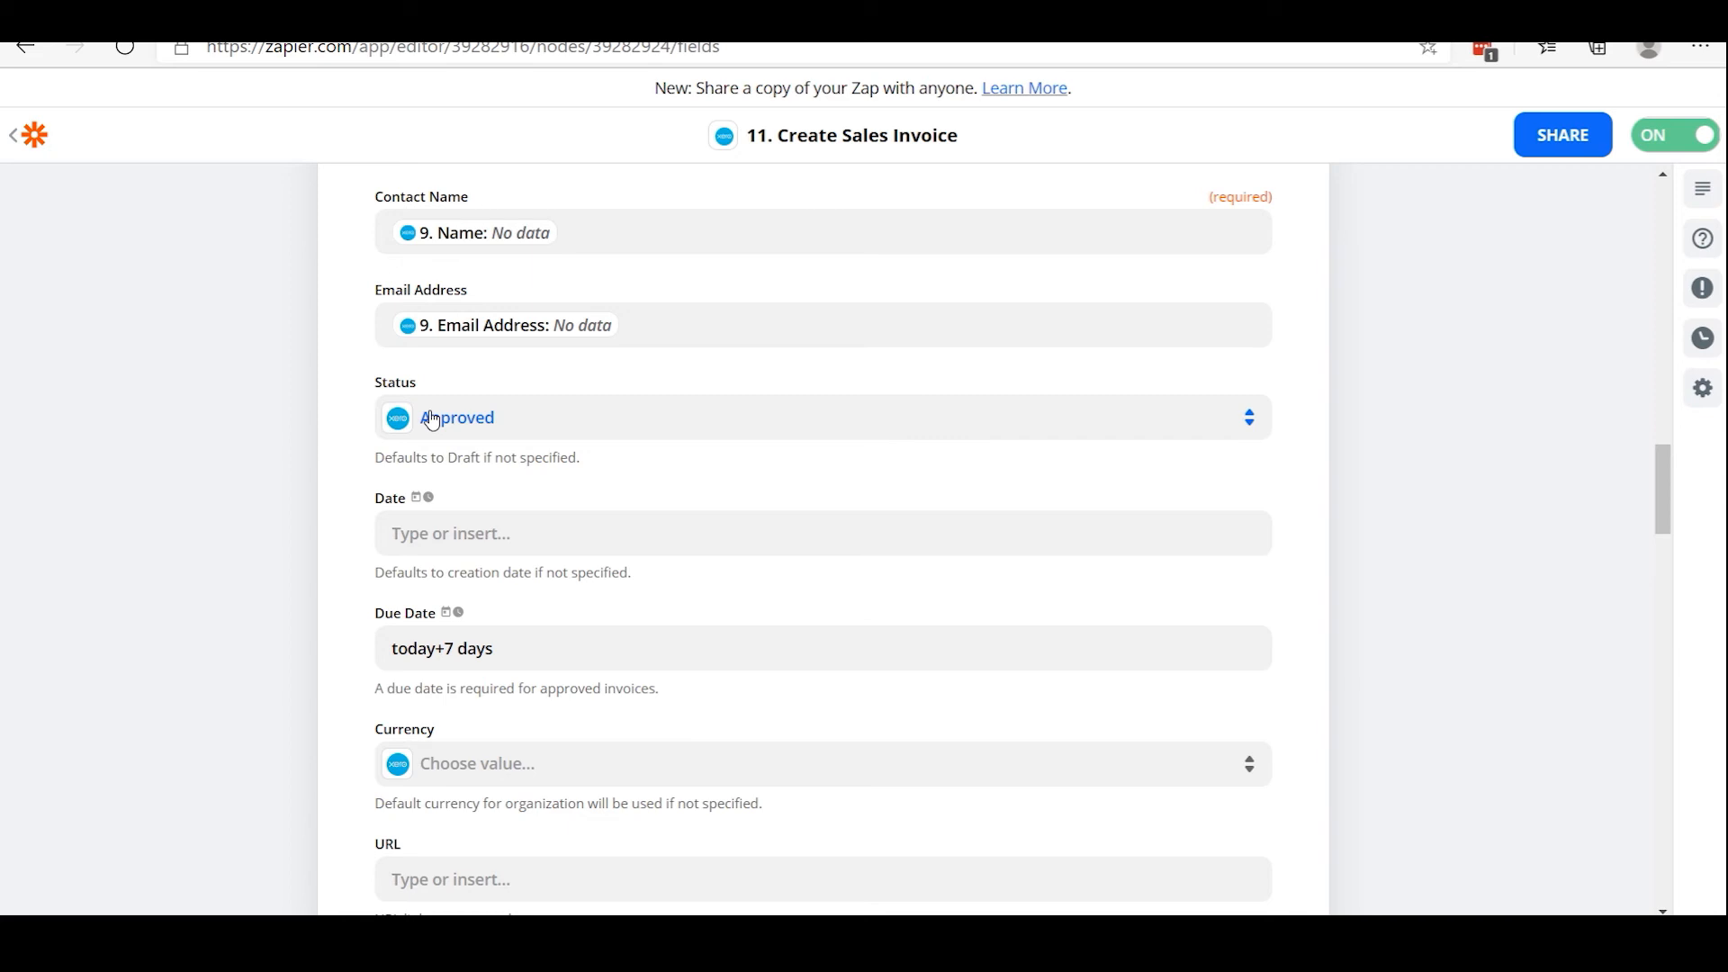
pyautogui.scroll(-1, 565, 677)
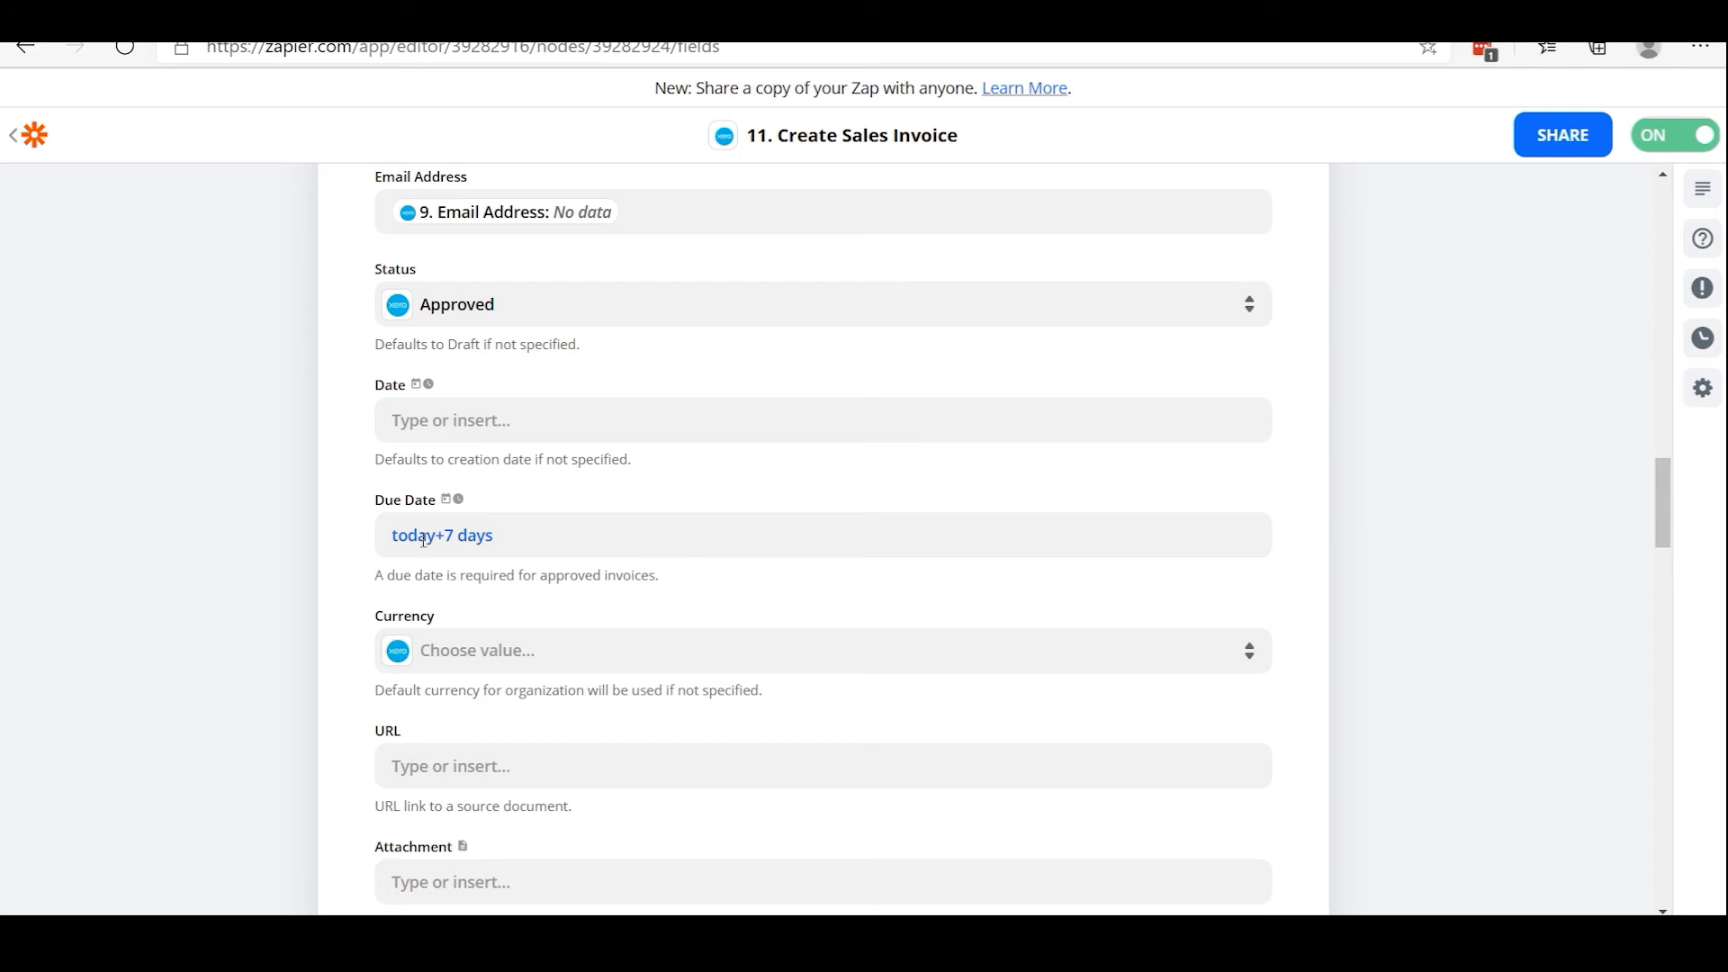
pyautogui.scroll(-3, 424, 540)
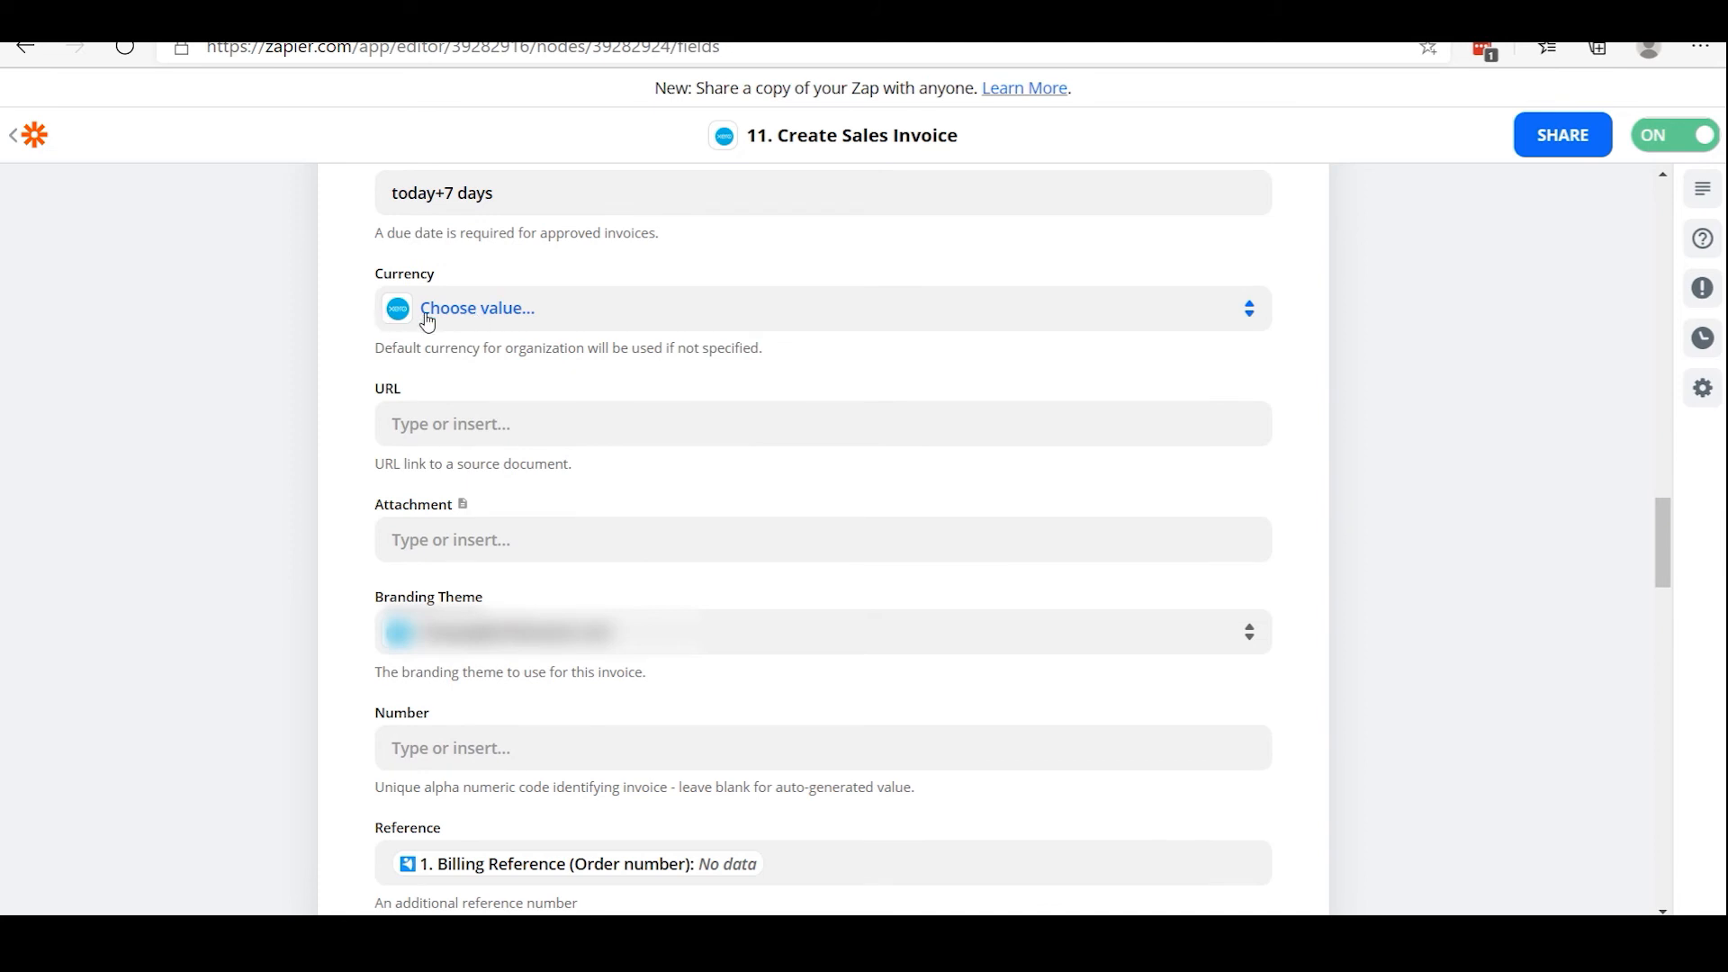
pyautogui.scroll(-2, 513, 351)
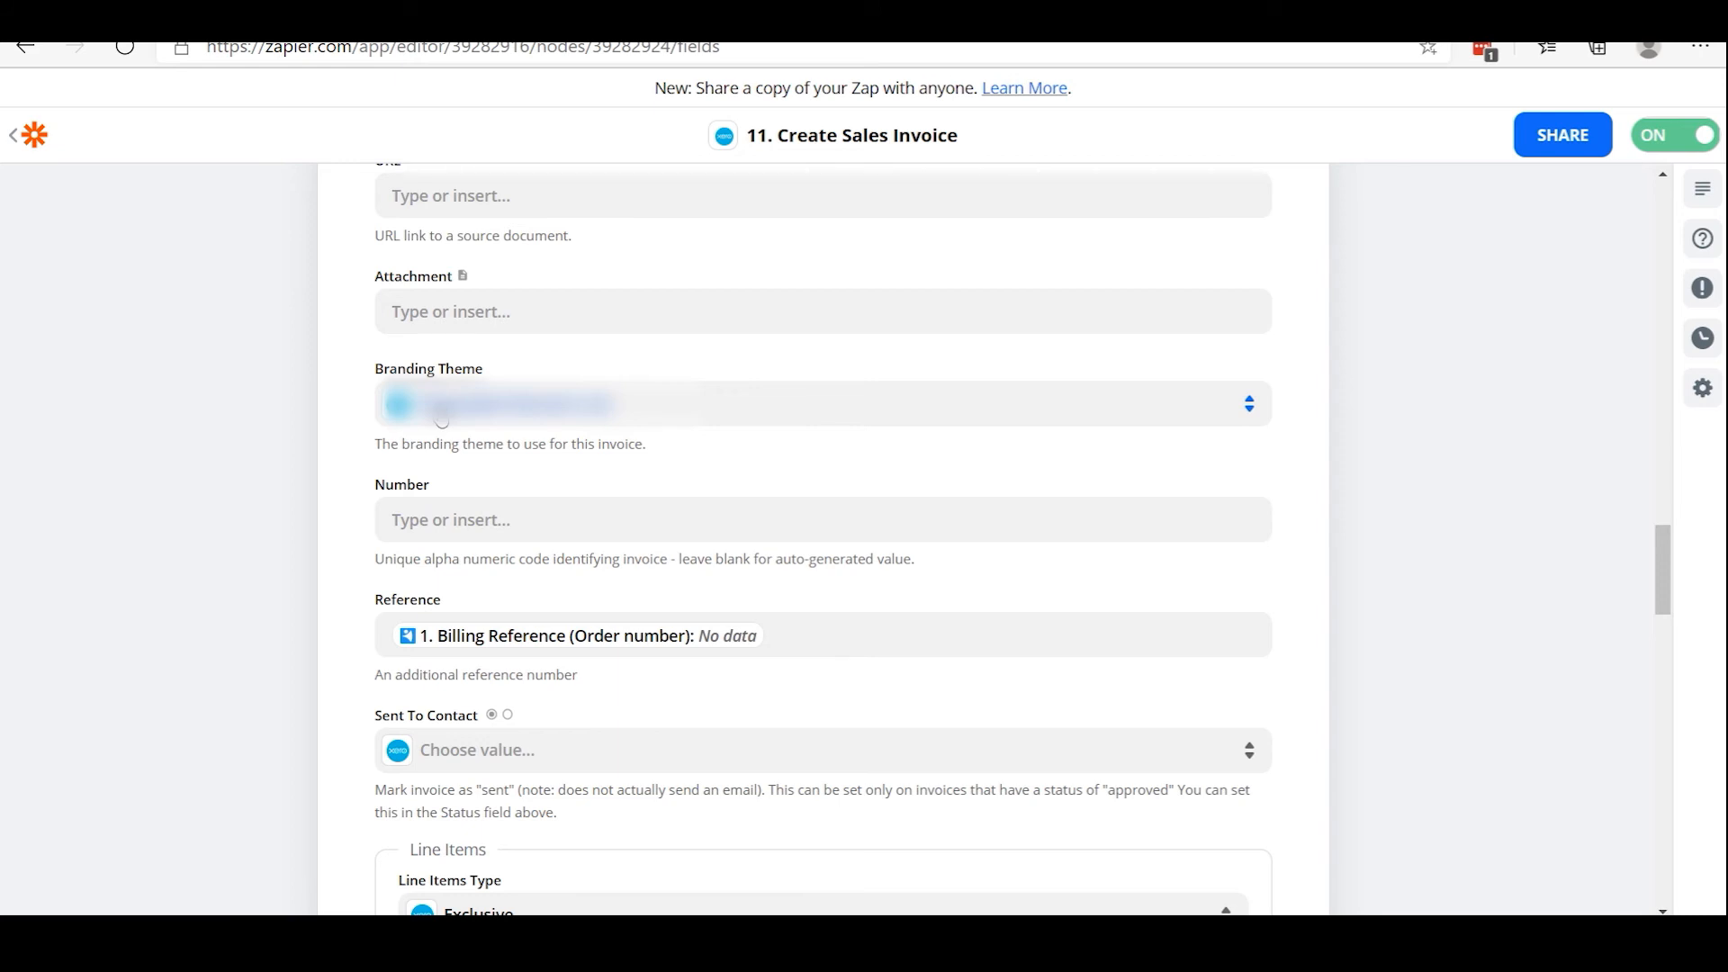
# Inspect the data sources available for the sales invoice's Reference field, and close the list without changing the mapping.
pyautogui.scroll(-2, 441, 419)
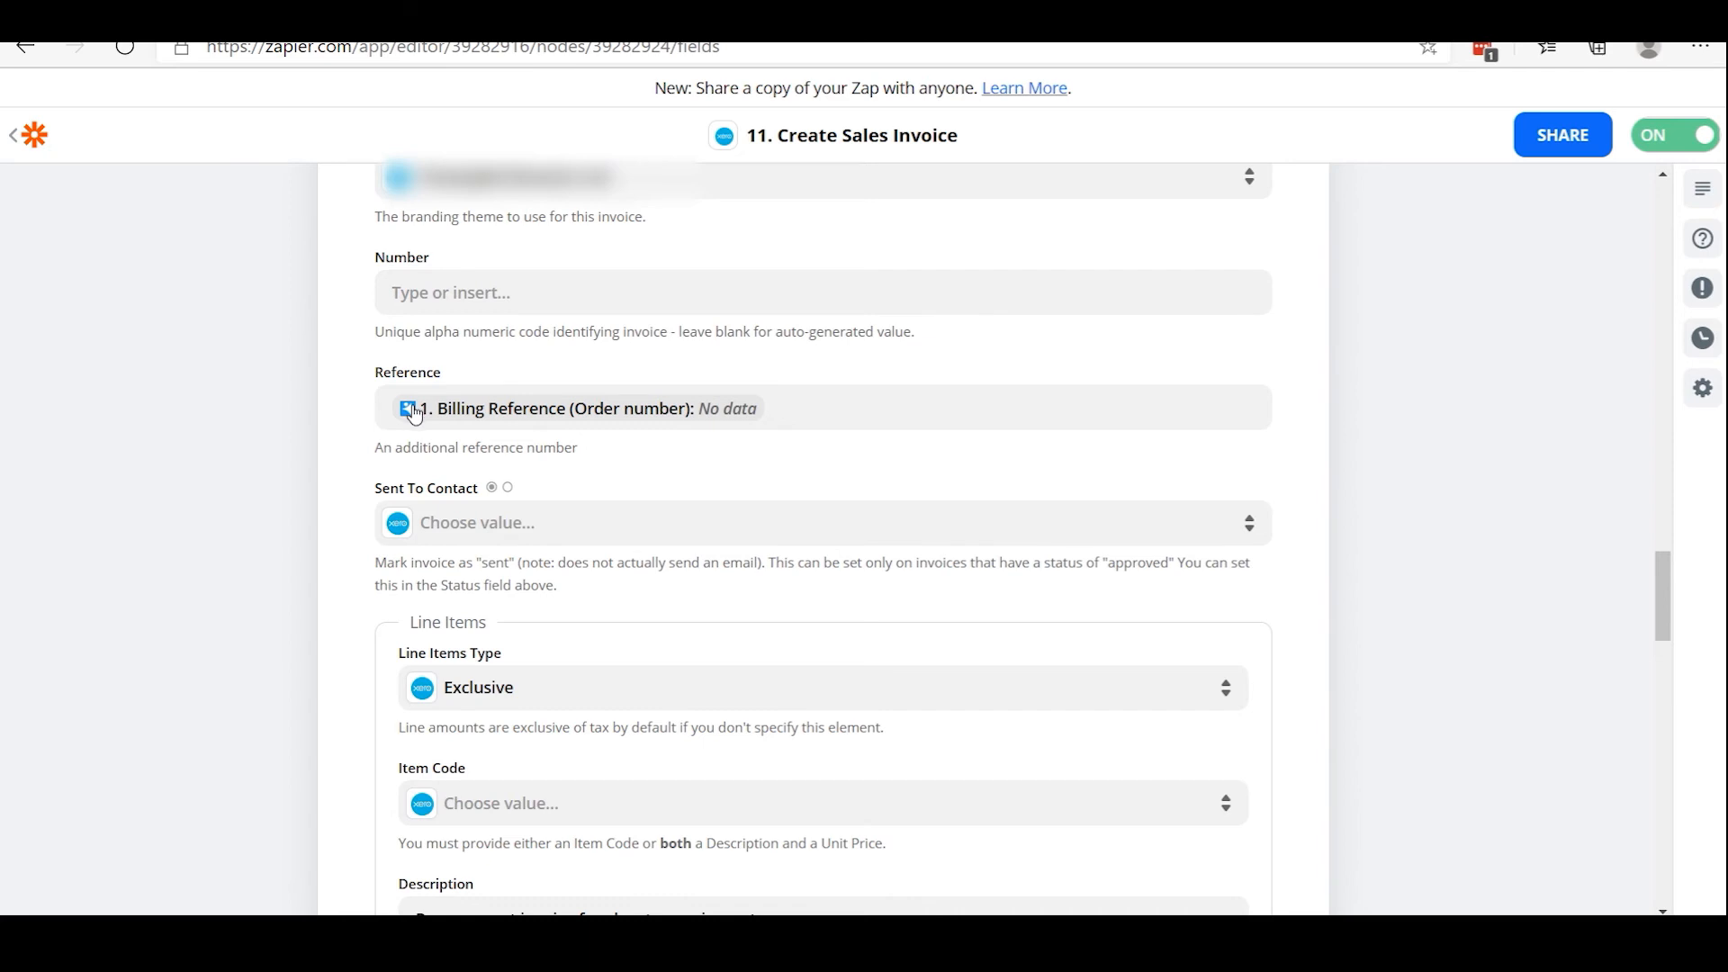
pyautogui.click(420, 415)
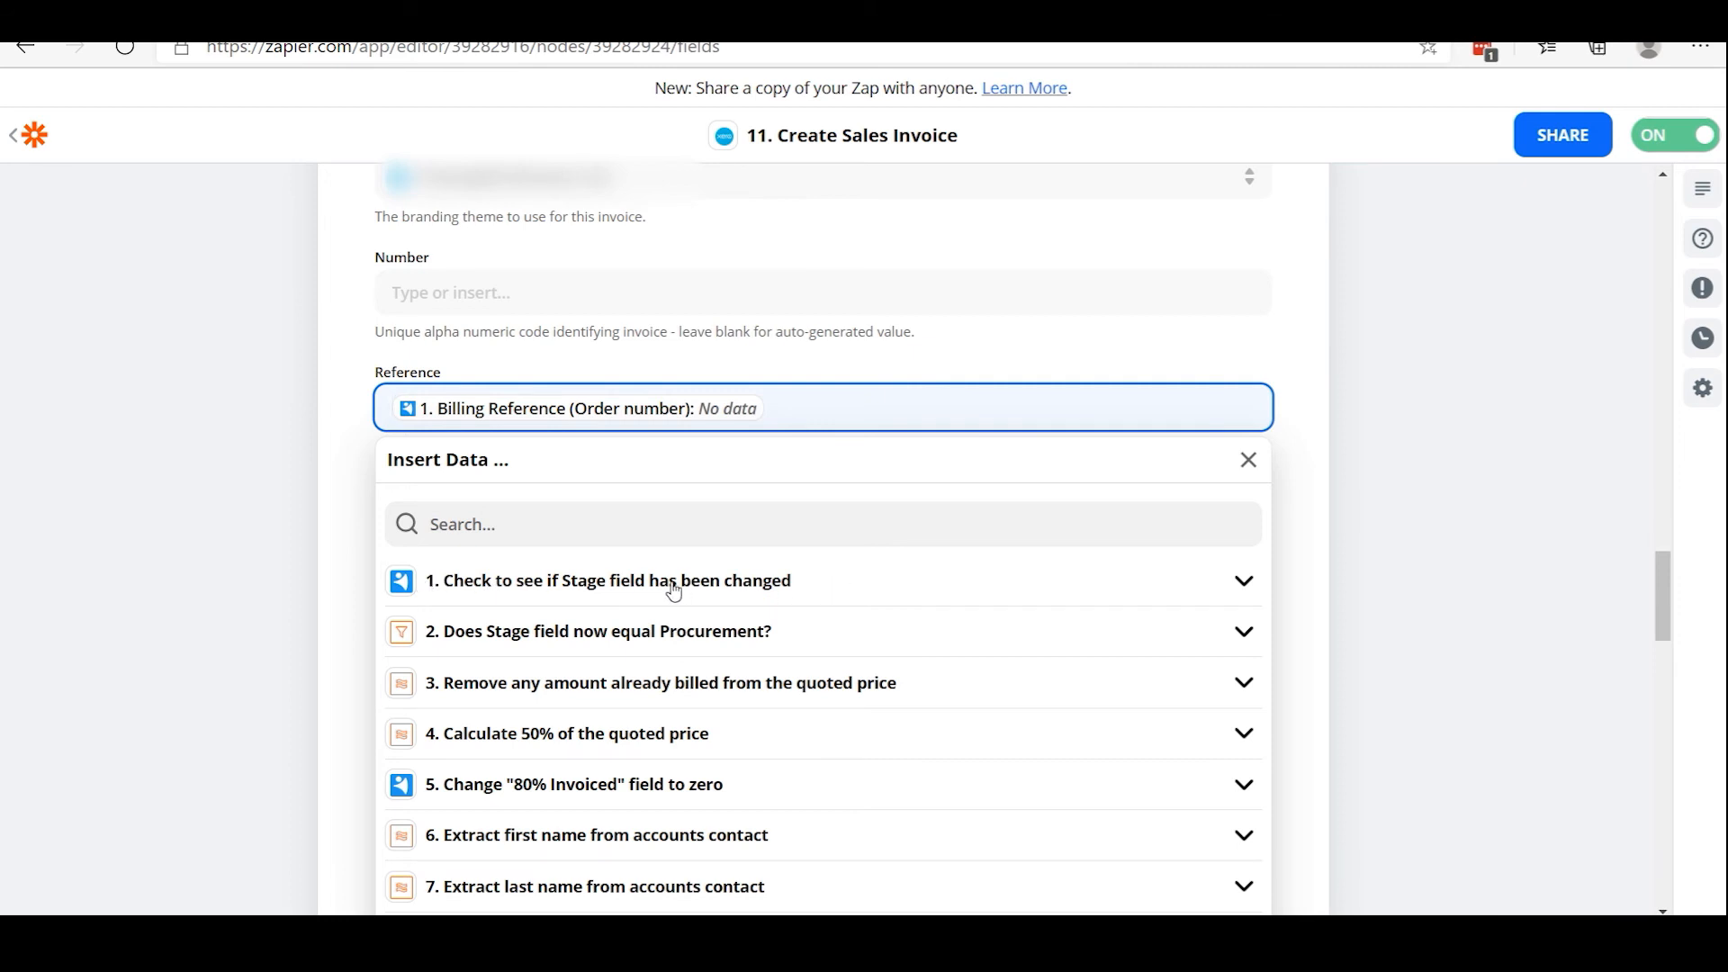
pyautogui.click(361, 459)
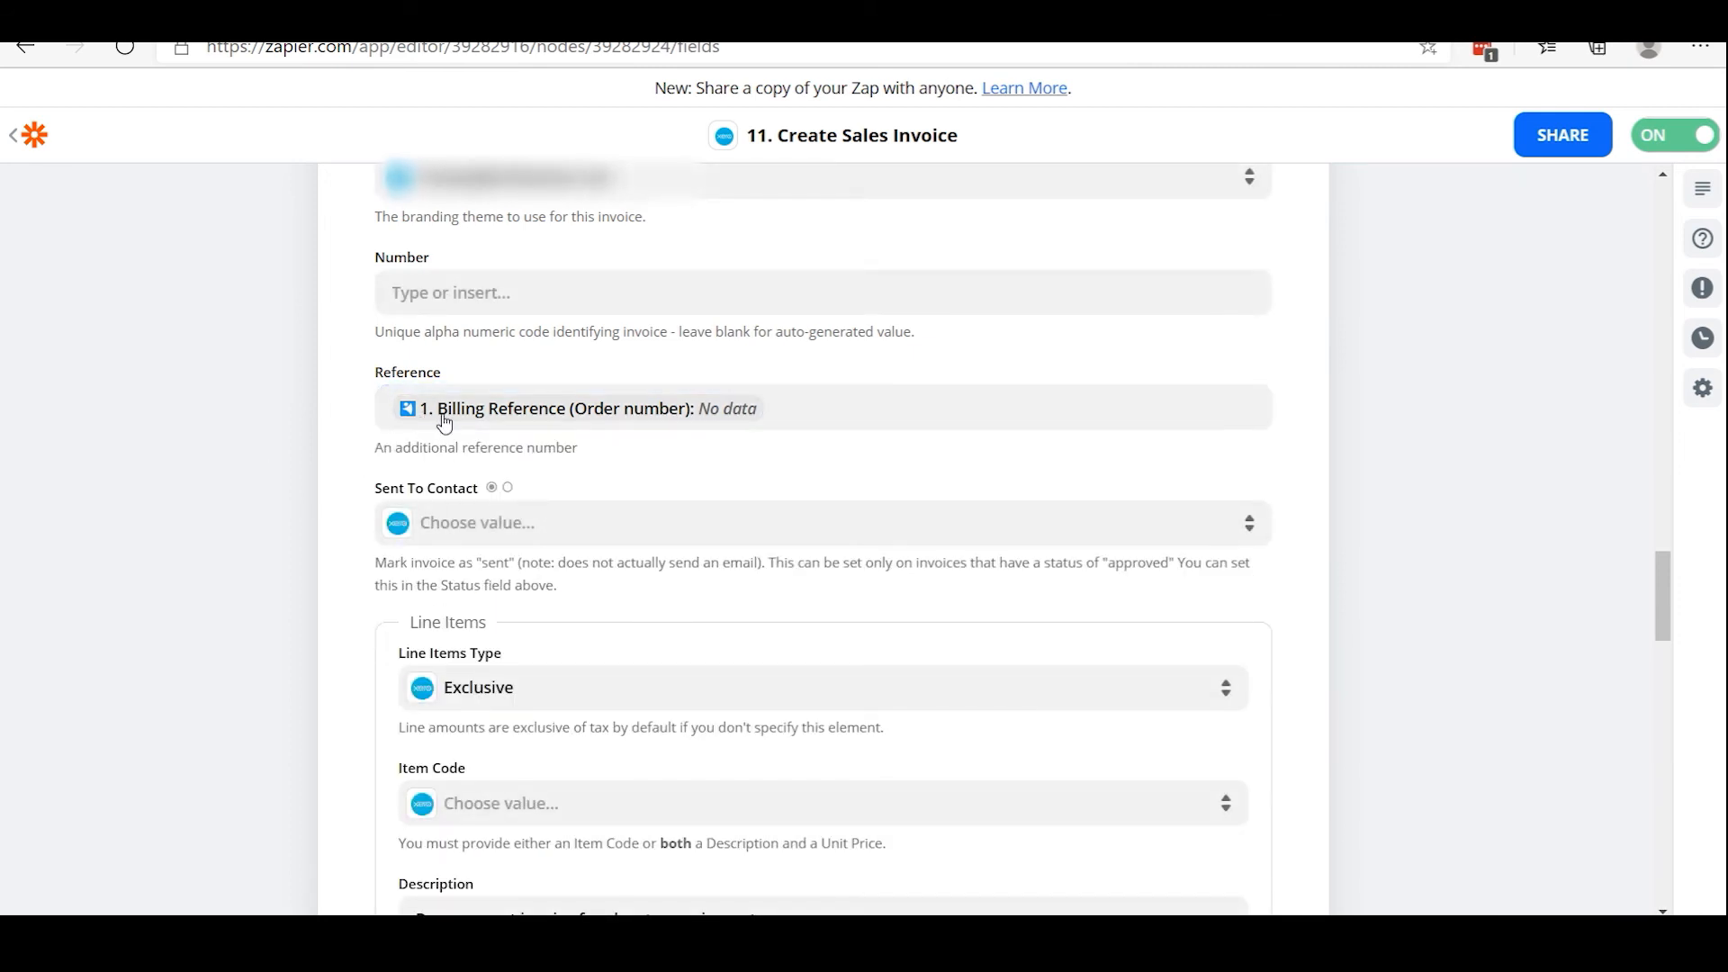
# Examine the invoice's line item type, description, quantity and unit price, and trace the Unit Price mapping to step 4, "Calculate 50% of the quoted price".
pyautogui.scroll(-4, 444, 421)
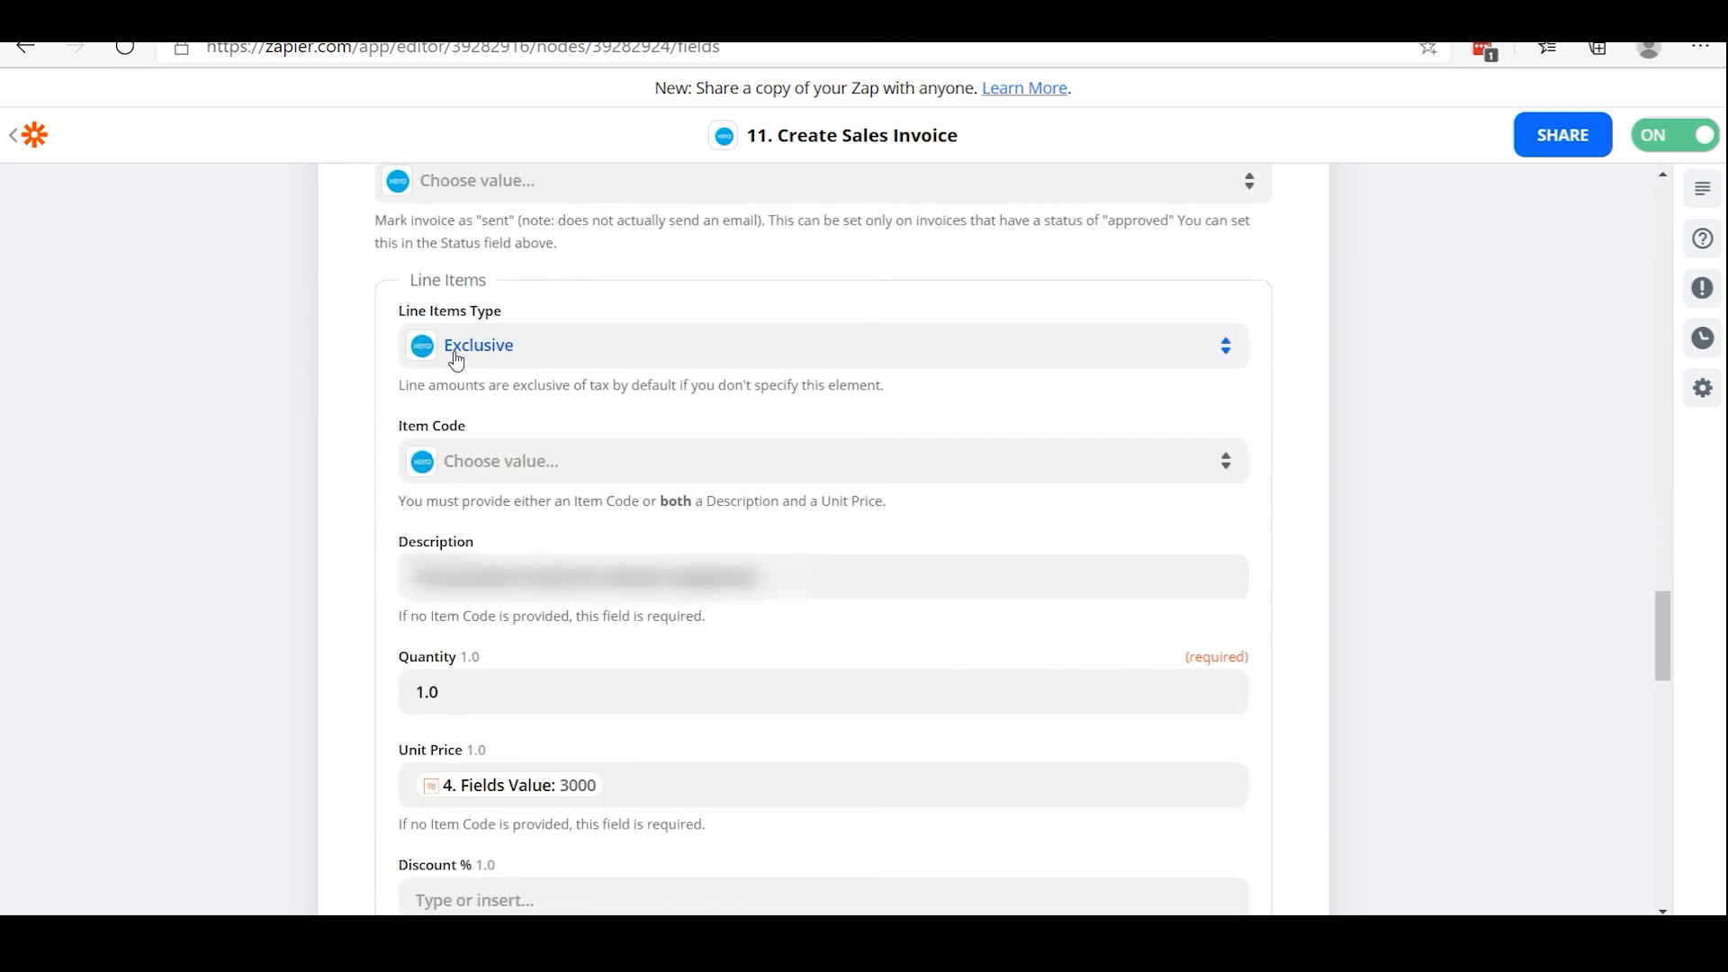
pyautogui.scroll(-1, 494, 541)
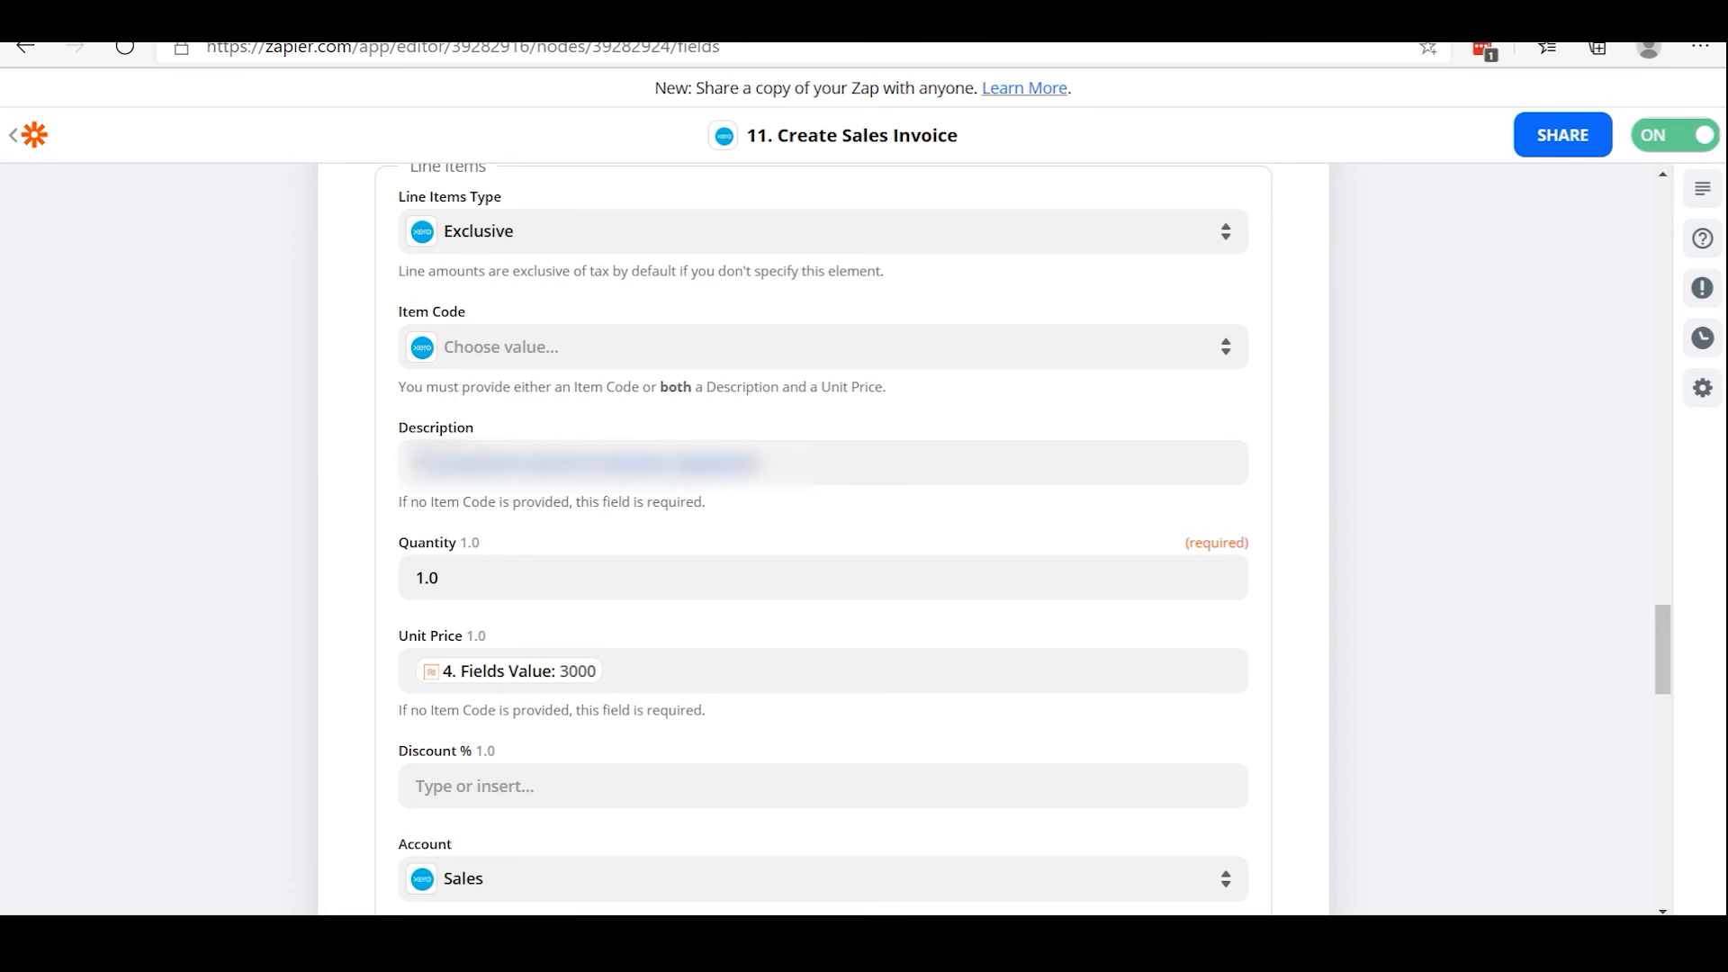
pyautogui.scroll(-1, 570, 563)
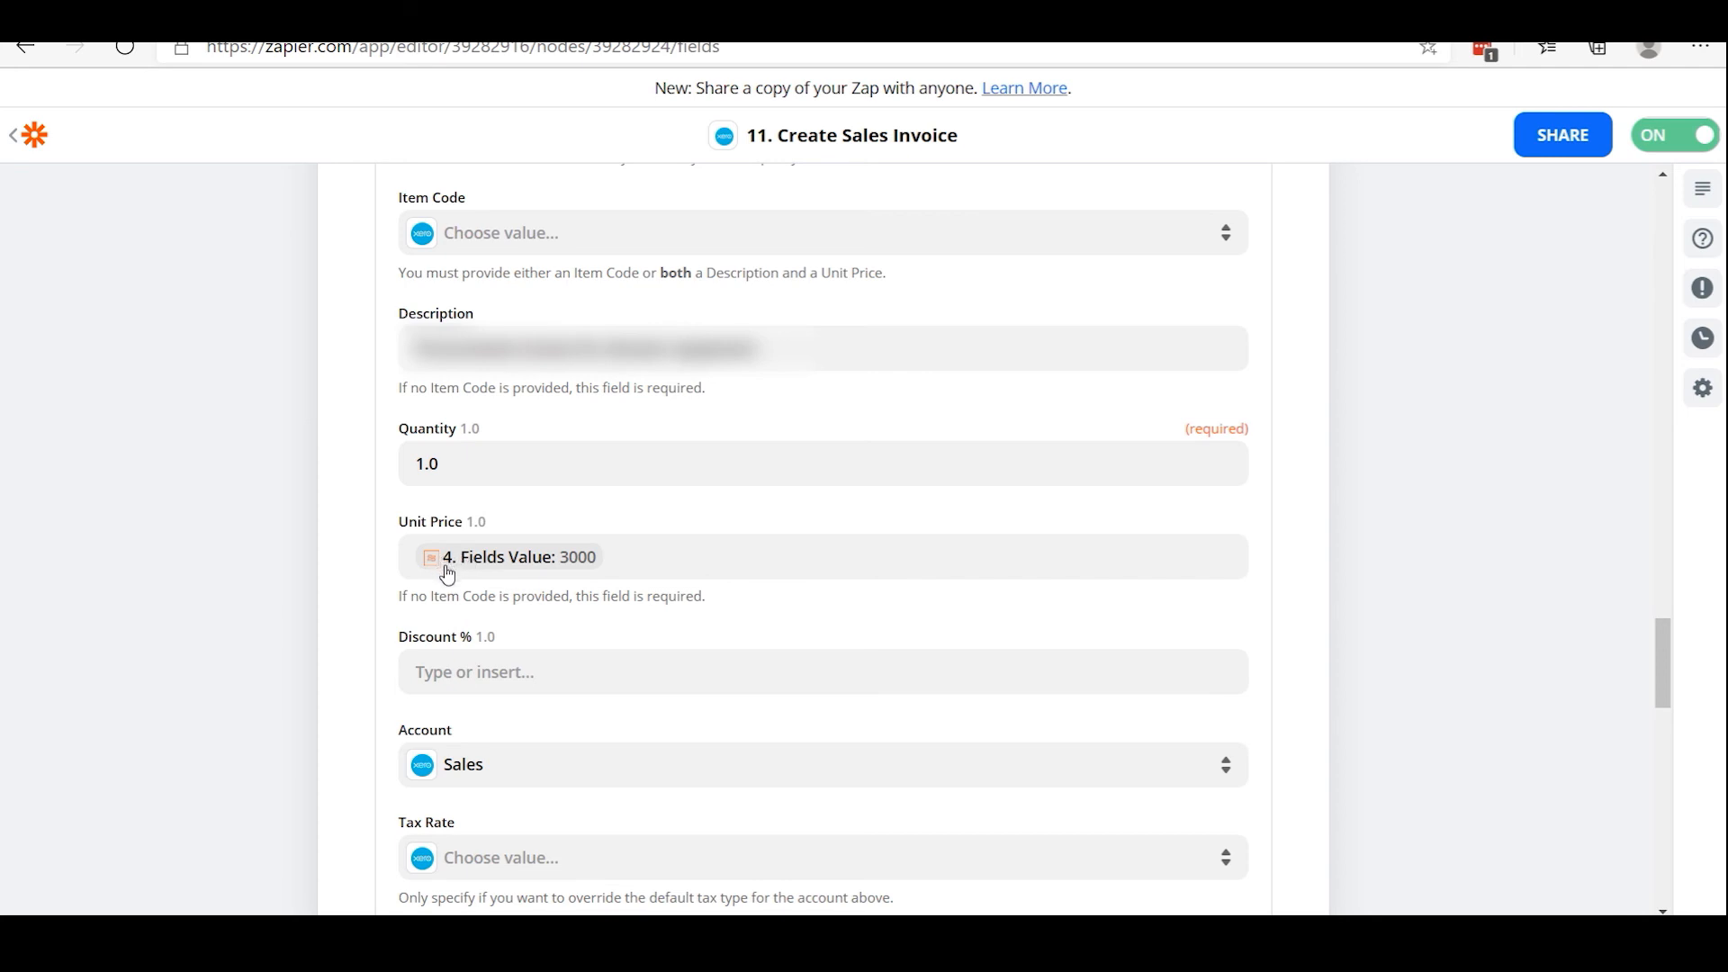
pyautogui.moveTo(1659, 657); pyautogui.dragTo(1620, 306)
pyautogui.moveTo(513, 278)
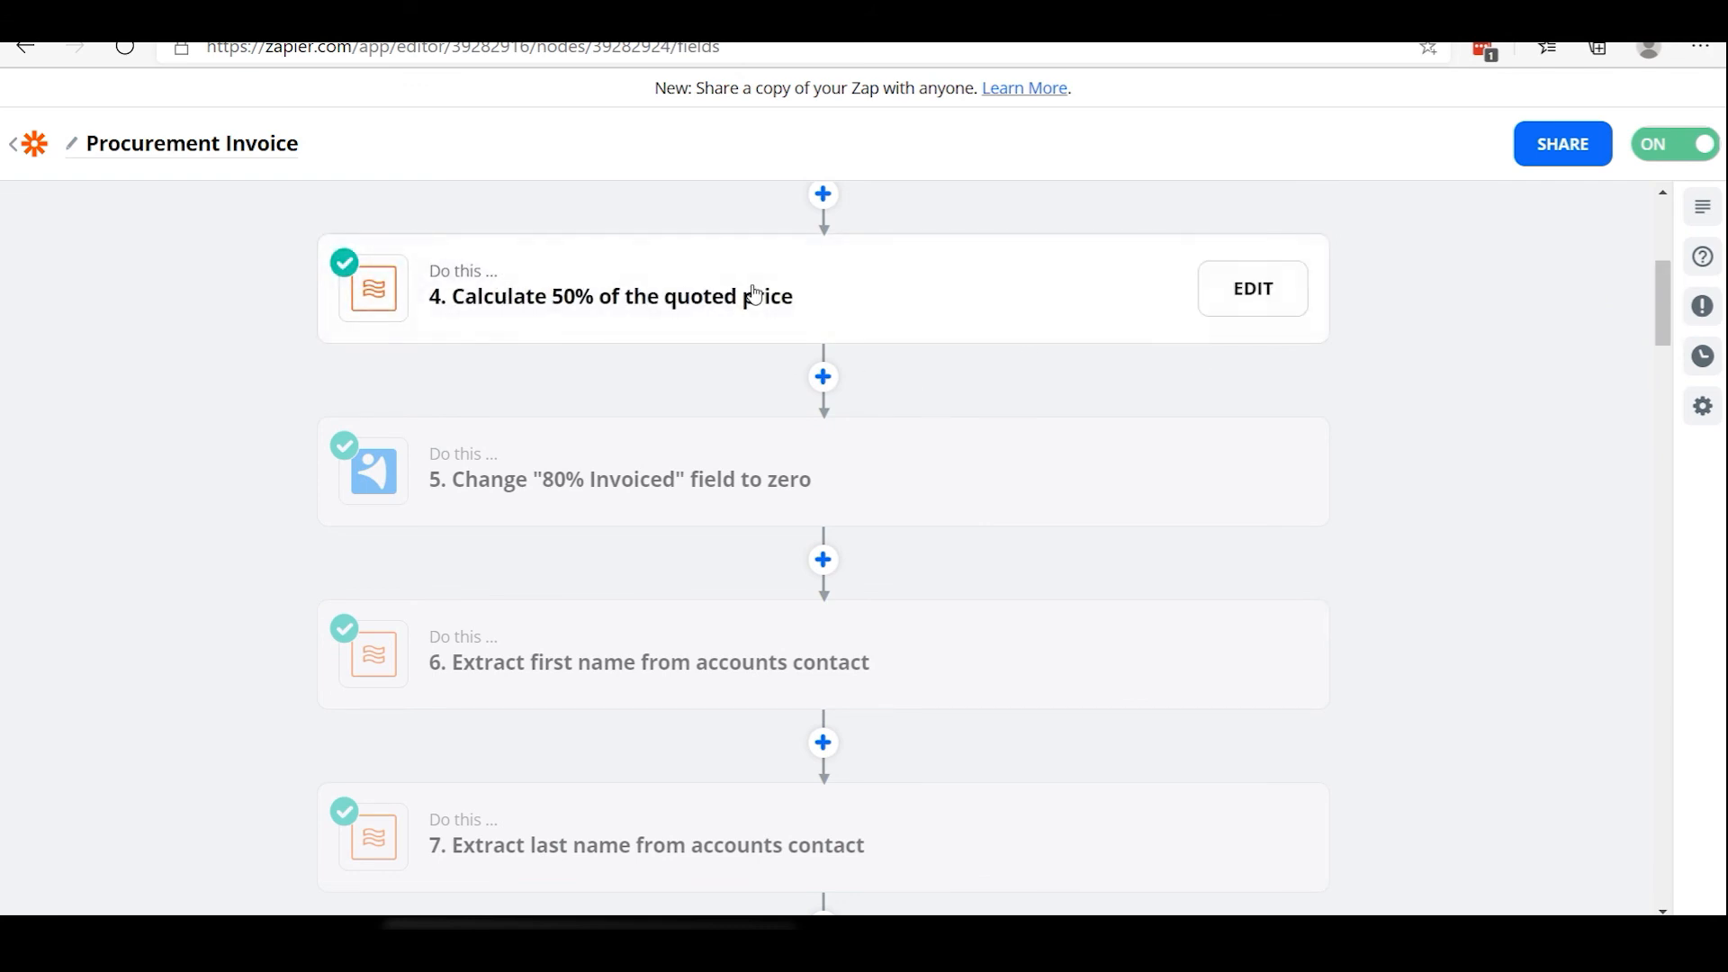
pyautogui.moveTo(1661, 306); pyautogui.dragTo(1718, 686)
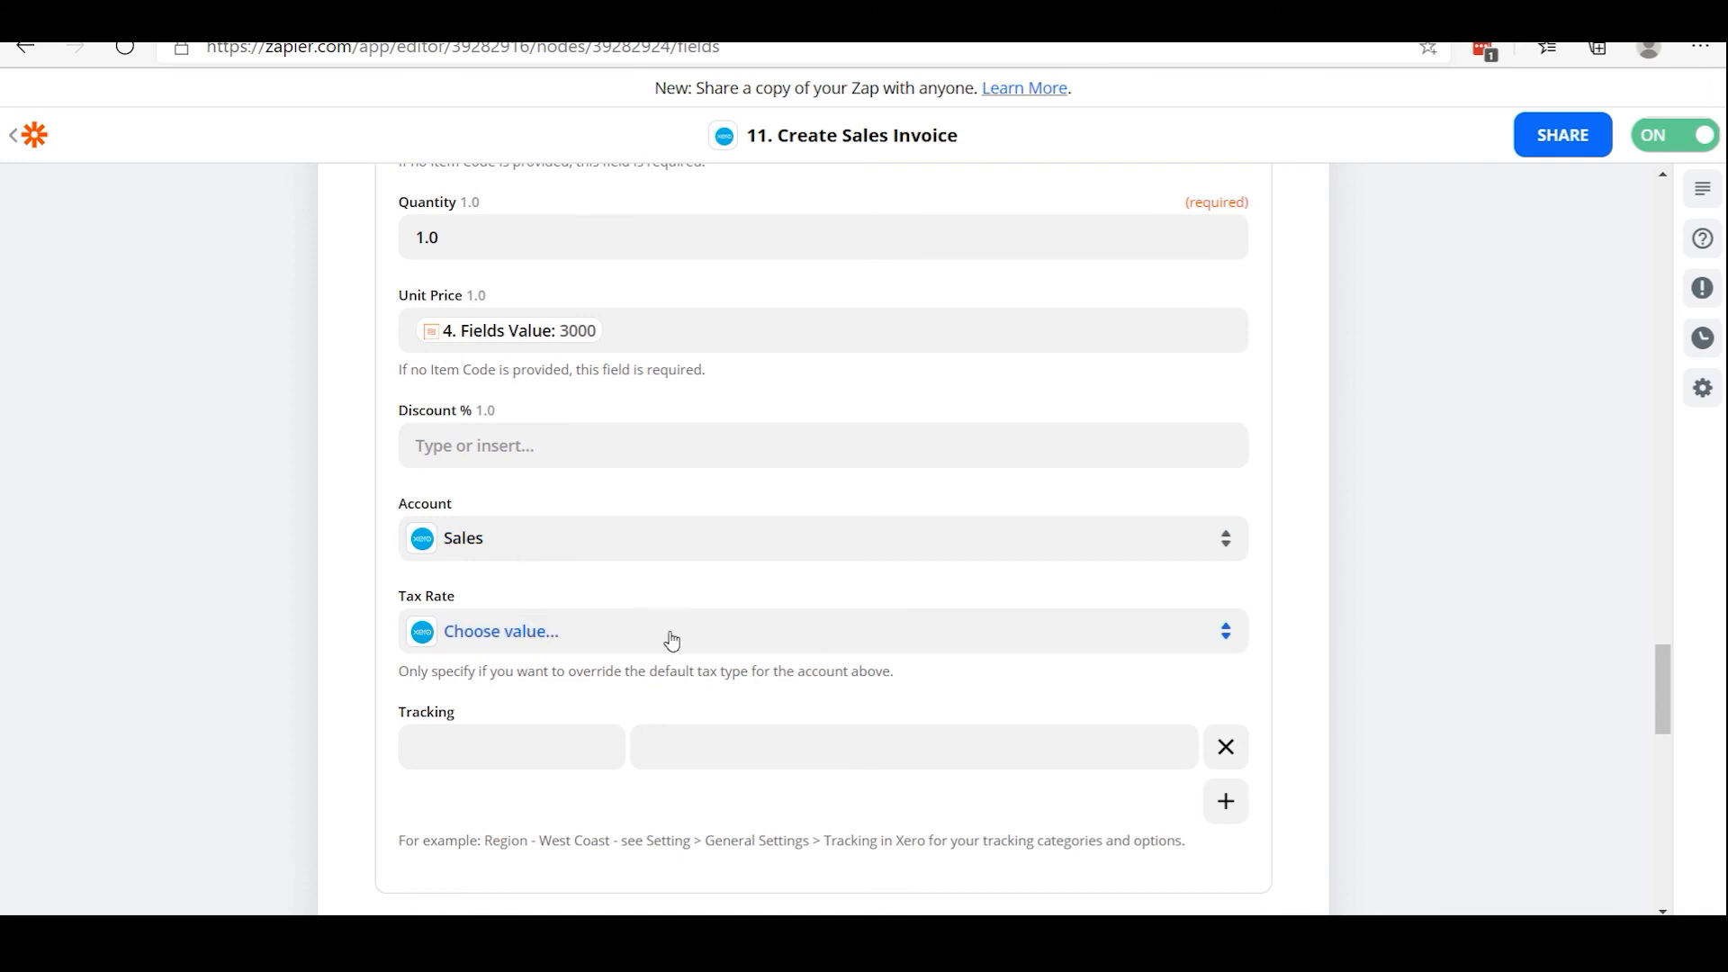
# Examine the line item's Account, Tax Rate and Tracking fields, and recheck its description, quantity and unit price.
pyautogui.scroll(-4, 824, 609)
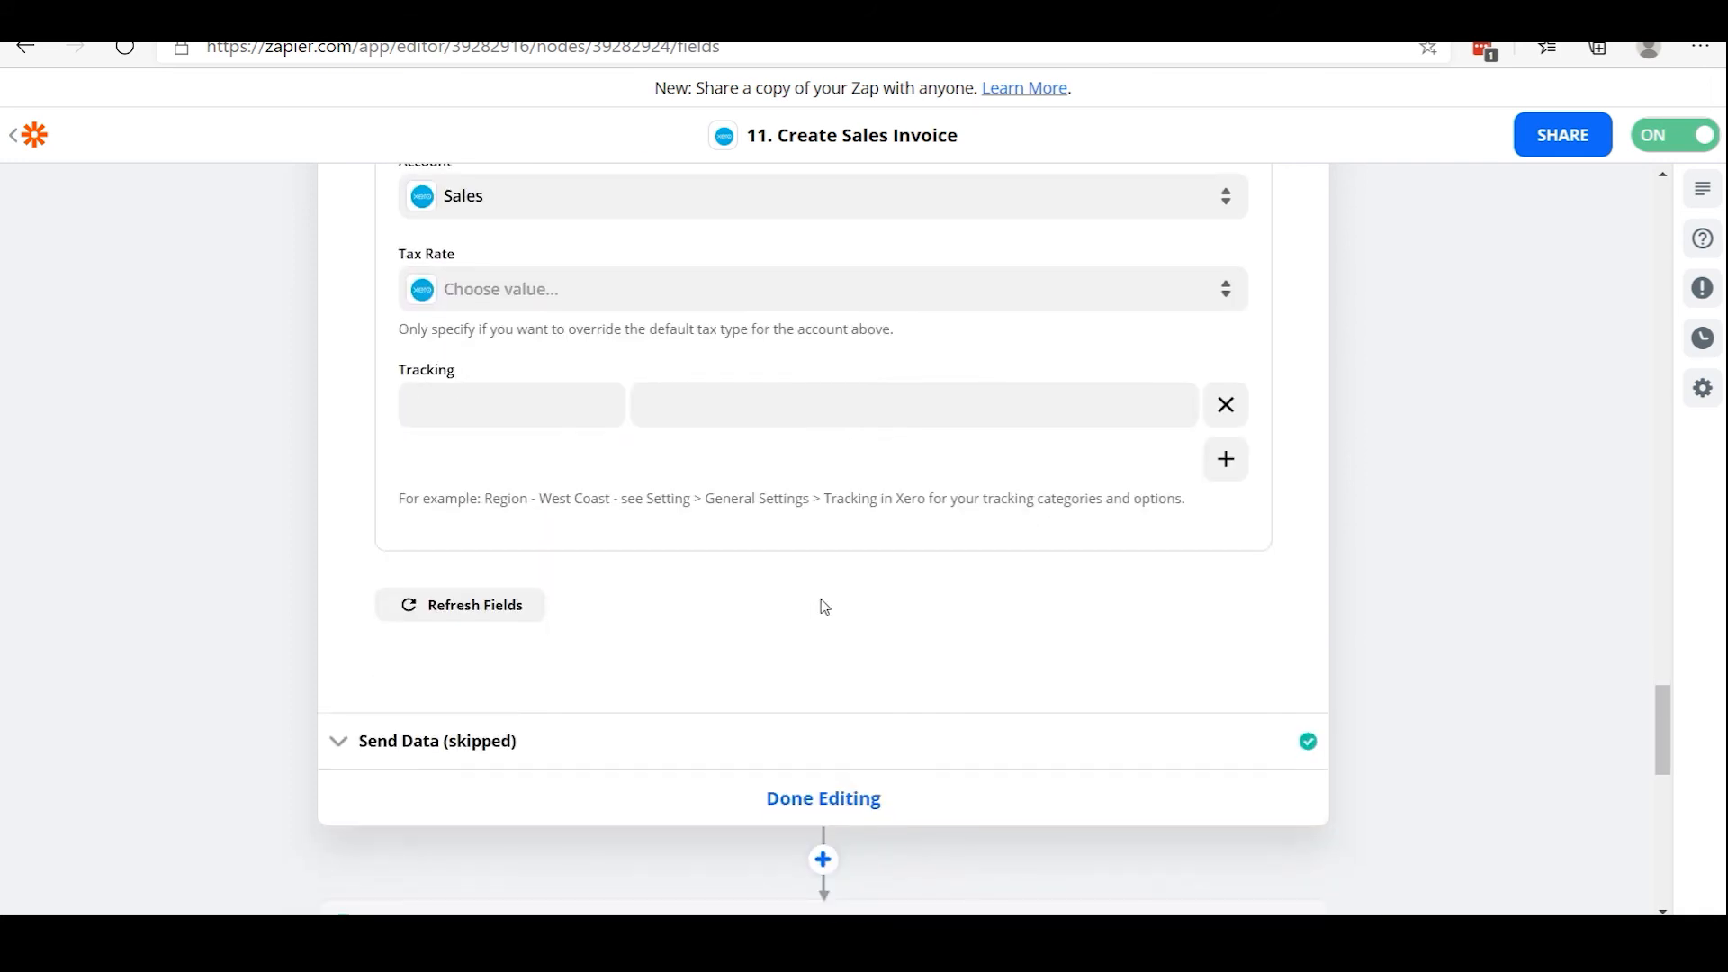
pyautogui.scroll(6, 818, 606)
pyautogui.scroll(6, 599, 486)
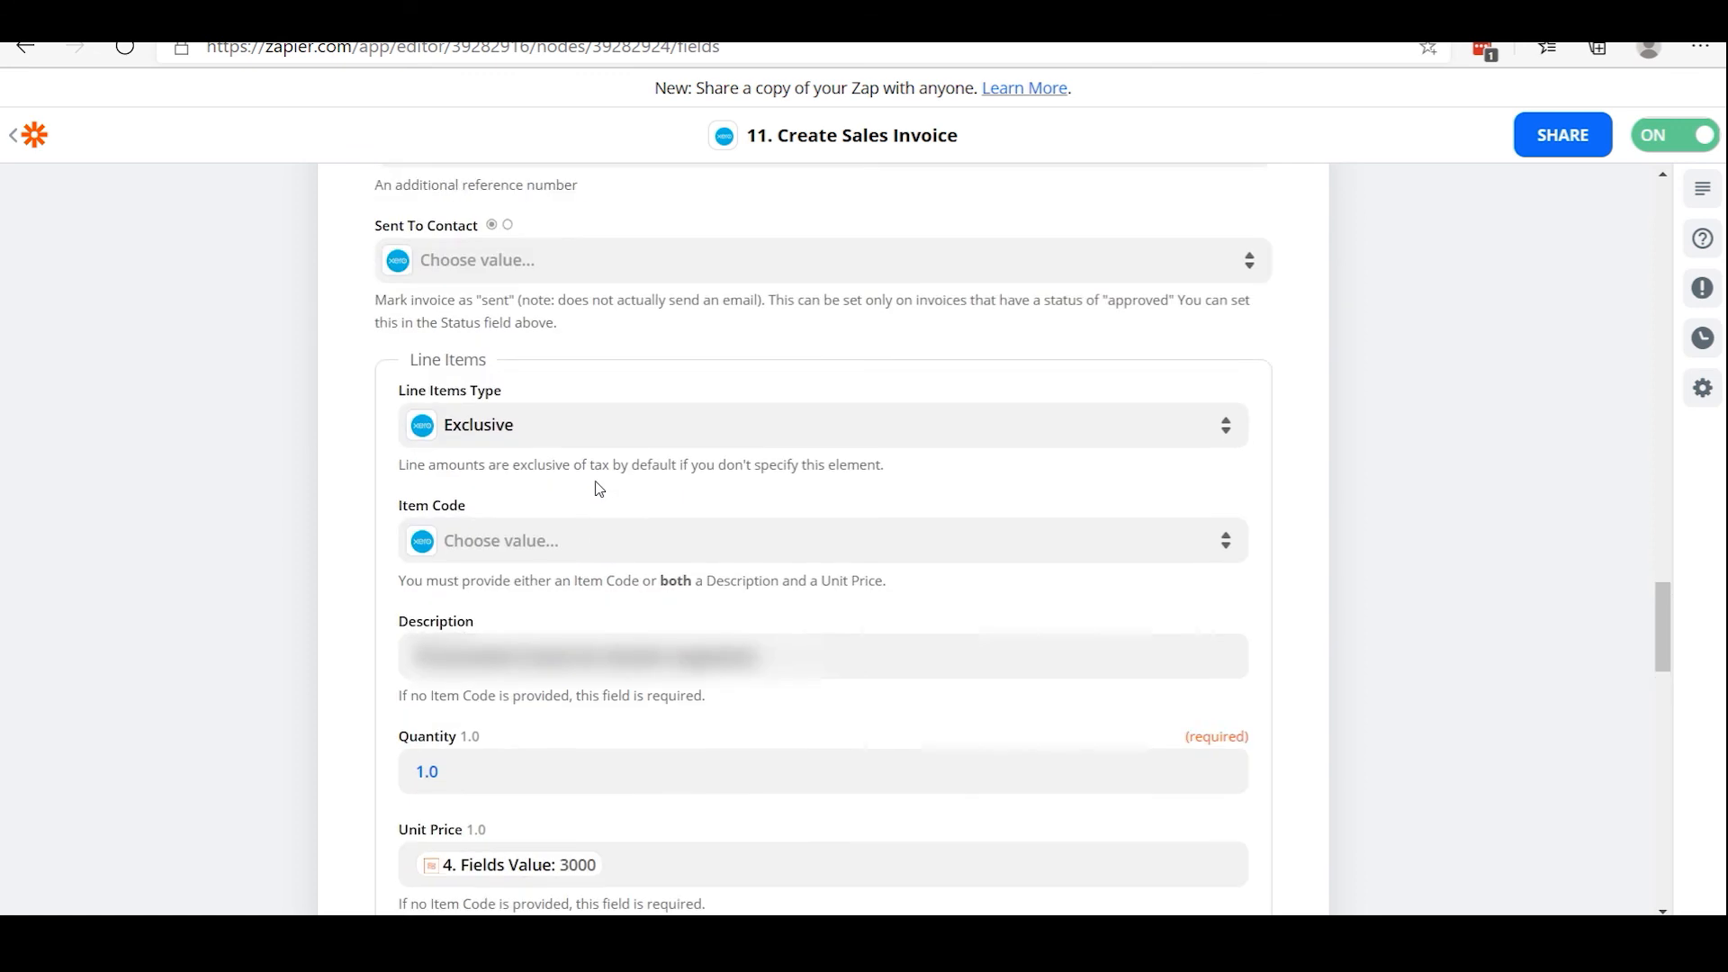
pyautogui.scroll(-7, 599, 486)
pyautogui.scroll(-2, 599, 486)
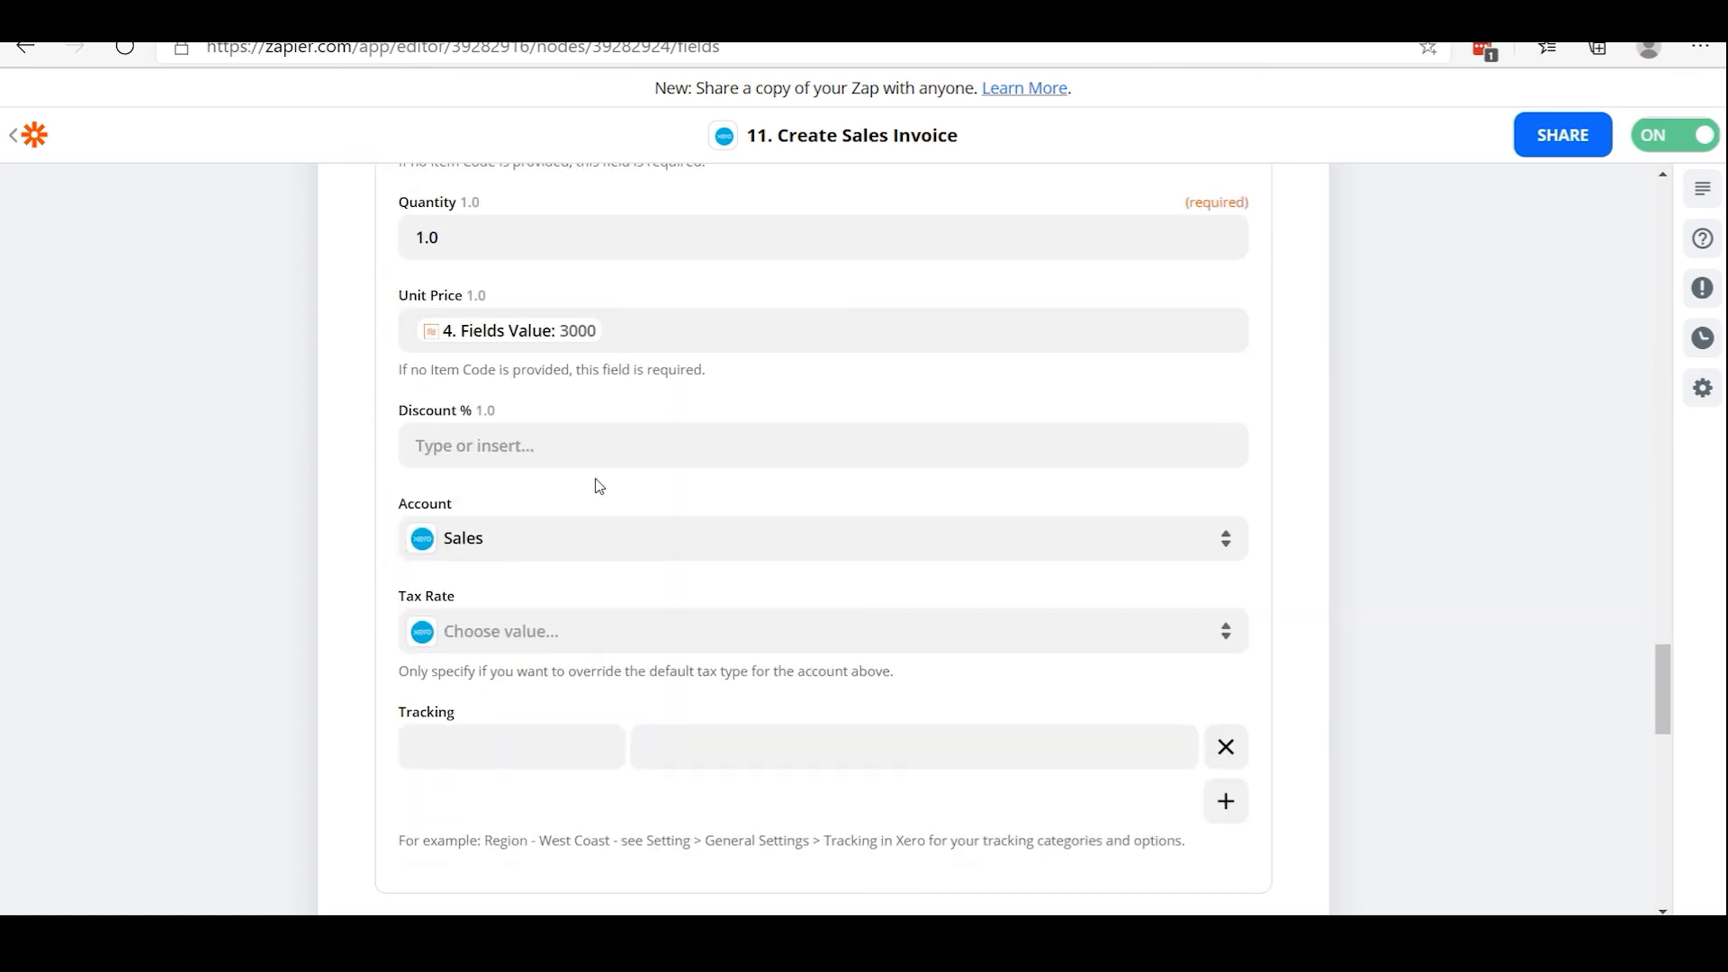
pyautogui.scroll(4, 767, 523)
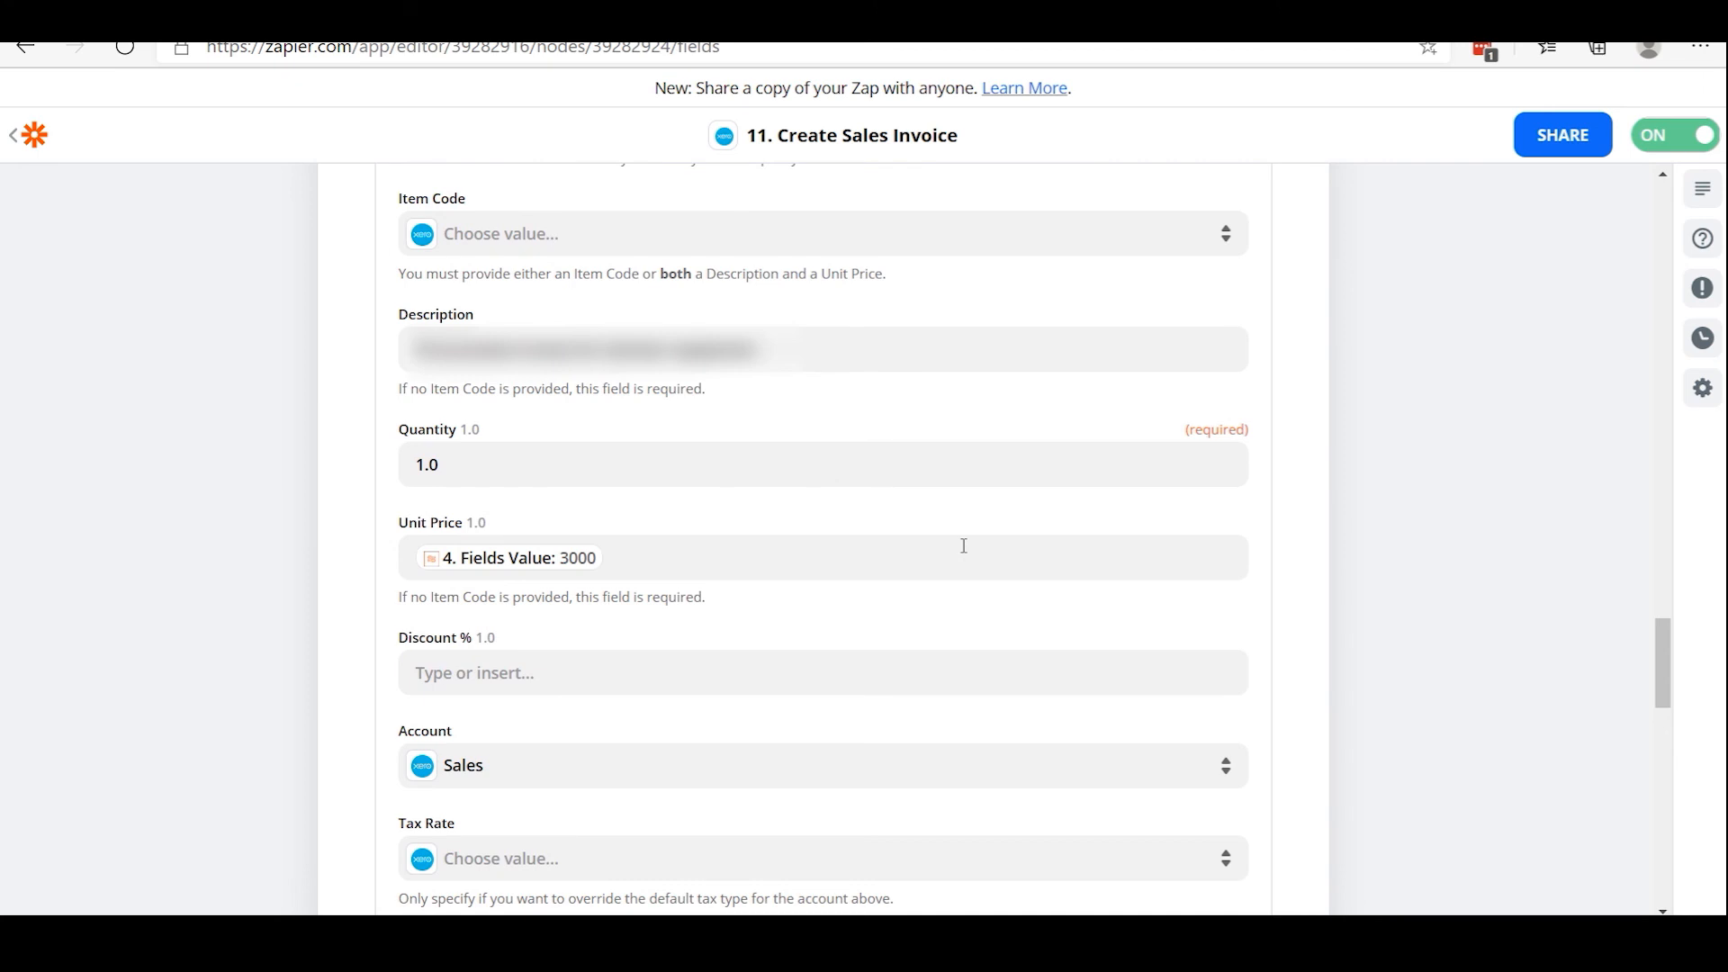
pyautogui.scroll(2, 963, 546)
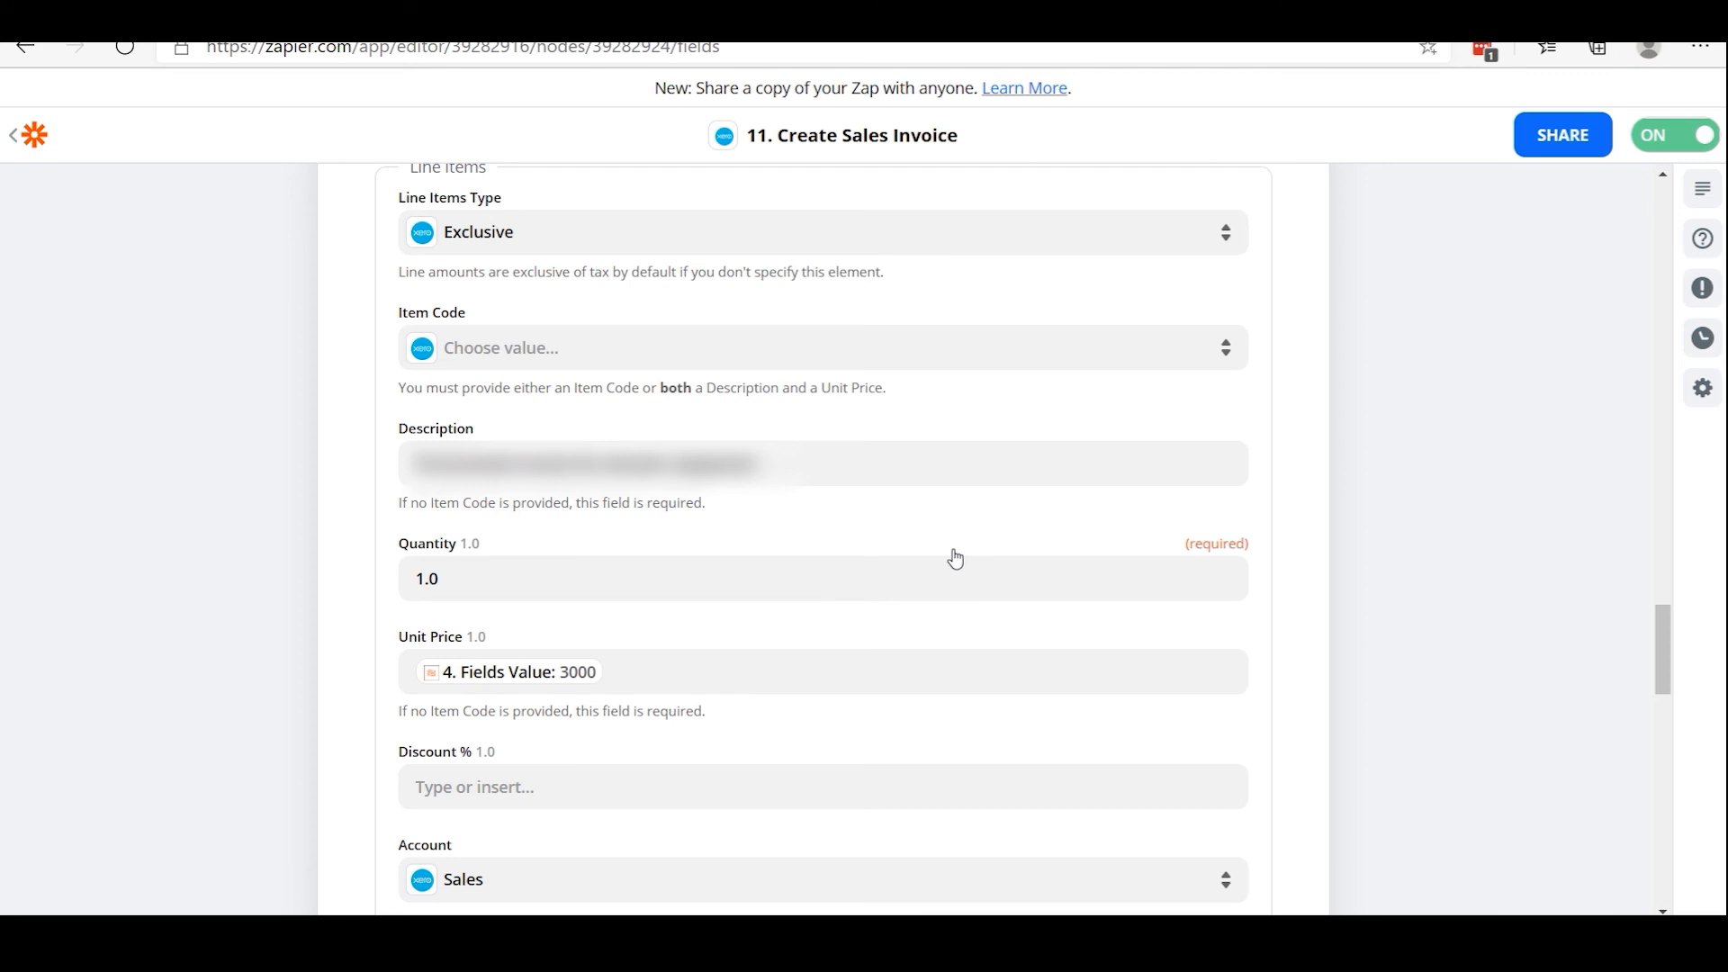
# Finish editing step 11 and review the admin notification in step 12 and the sales notification in step 13.
pyautogui.scroll(-9, 953, 556)
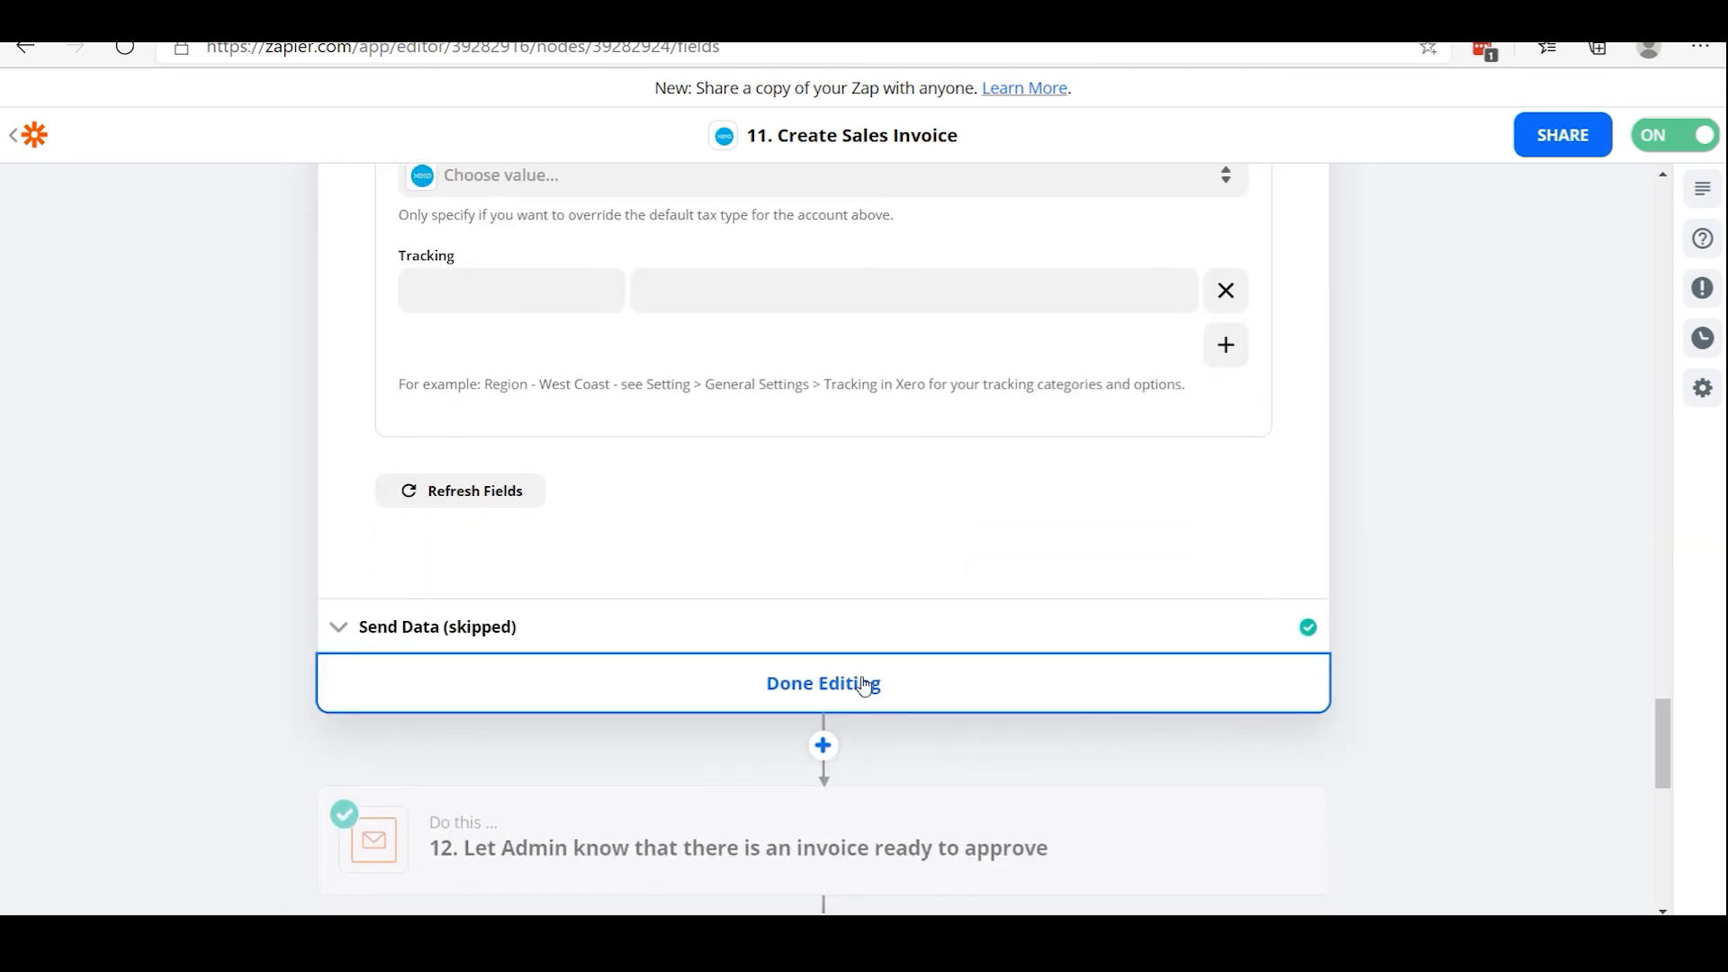
pyautogui.click(864, 680)
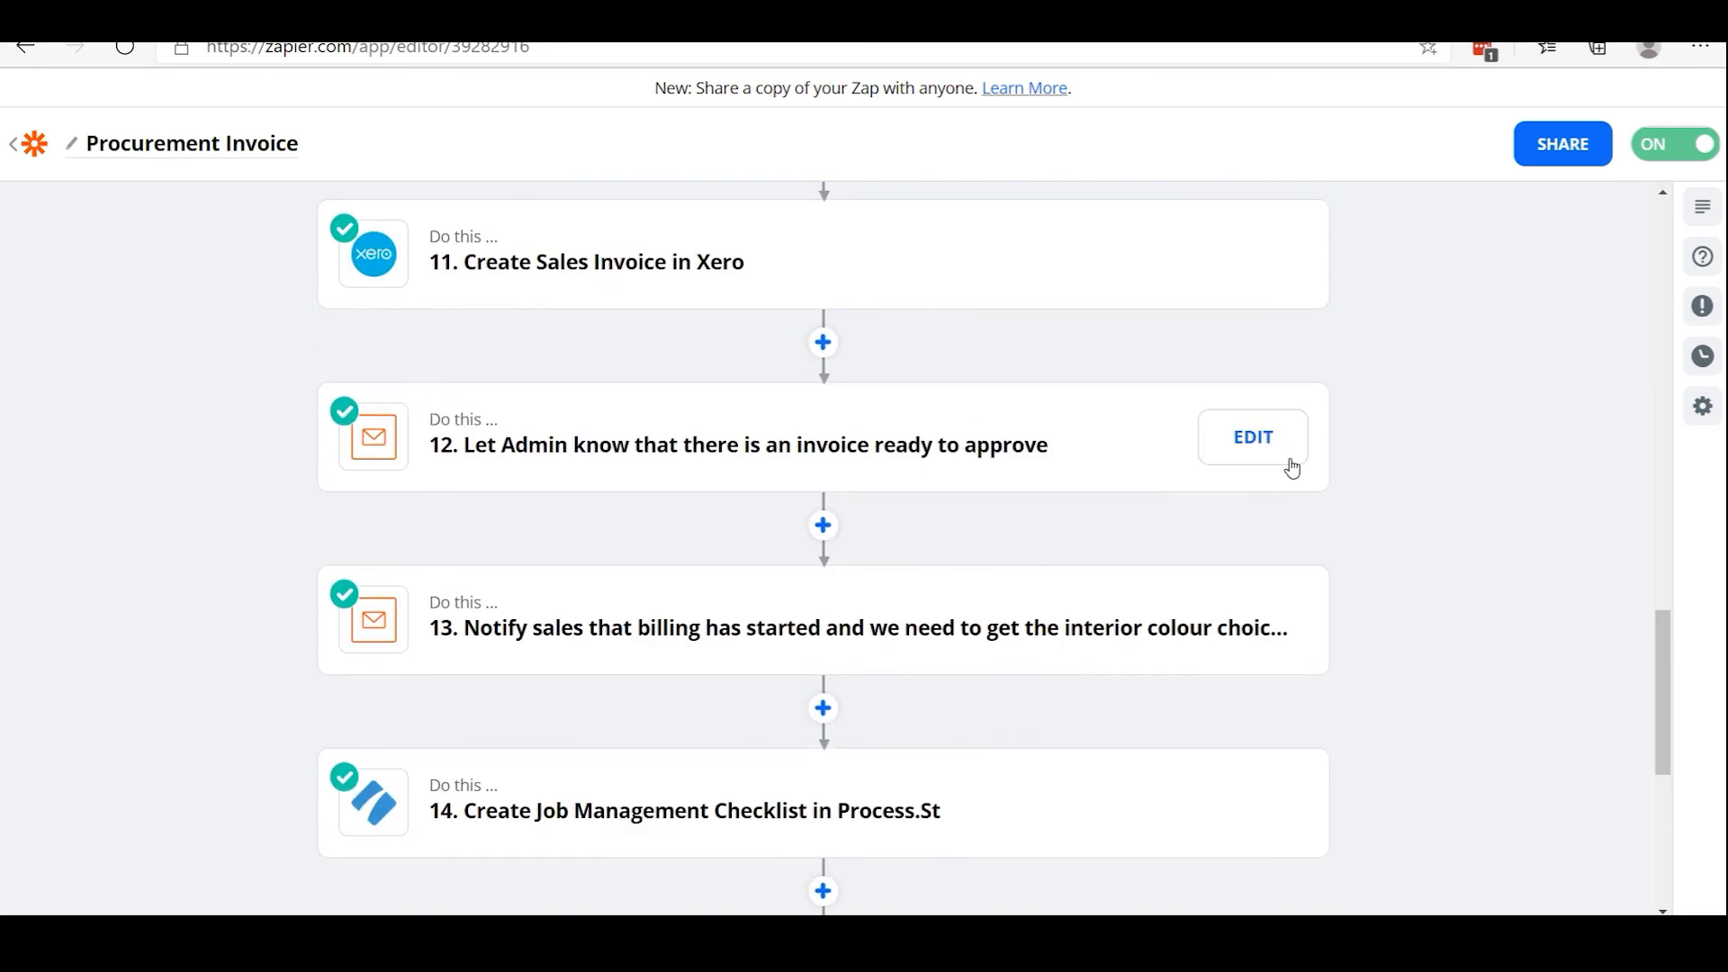
pyautogui.scroll(3, 1440, 457)
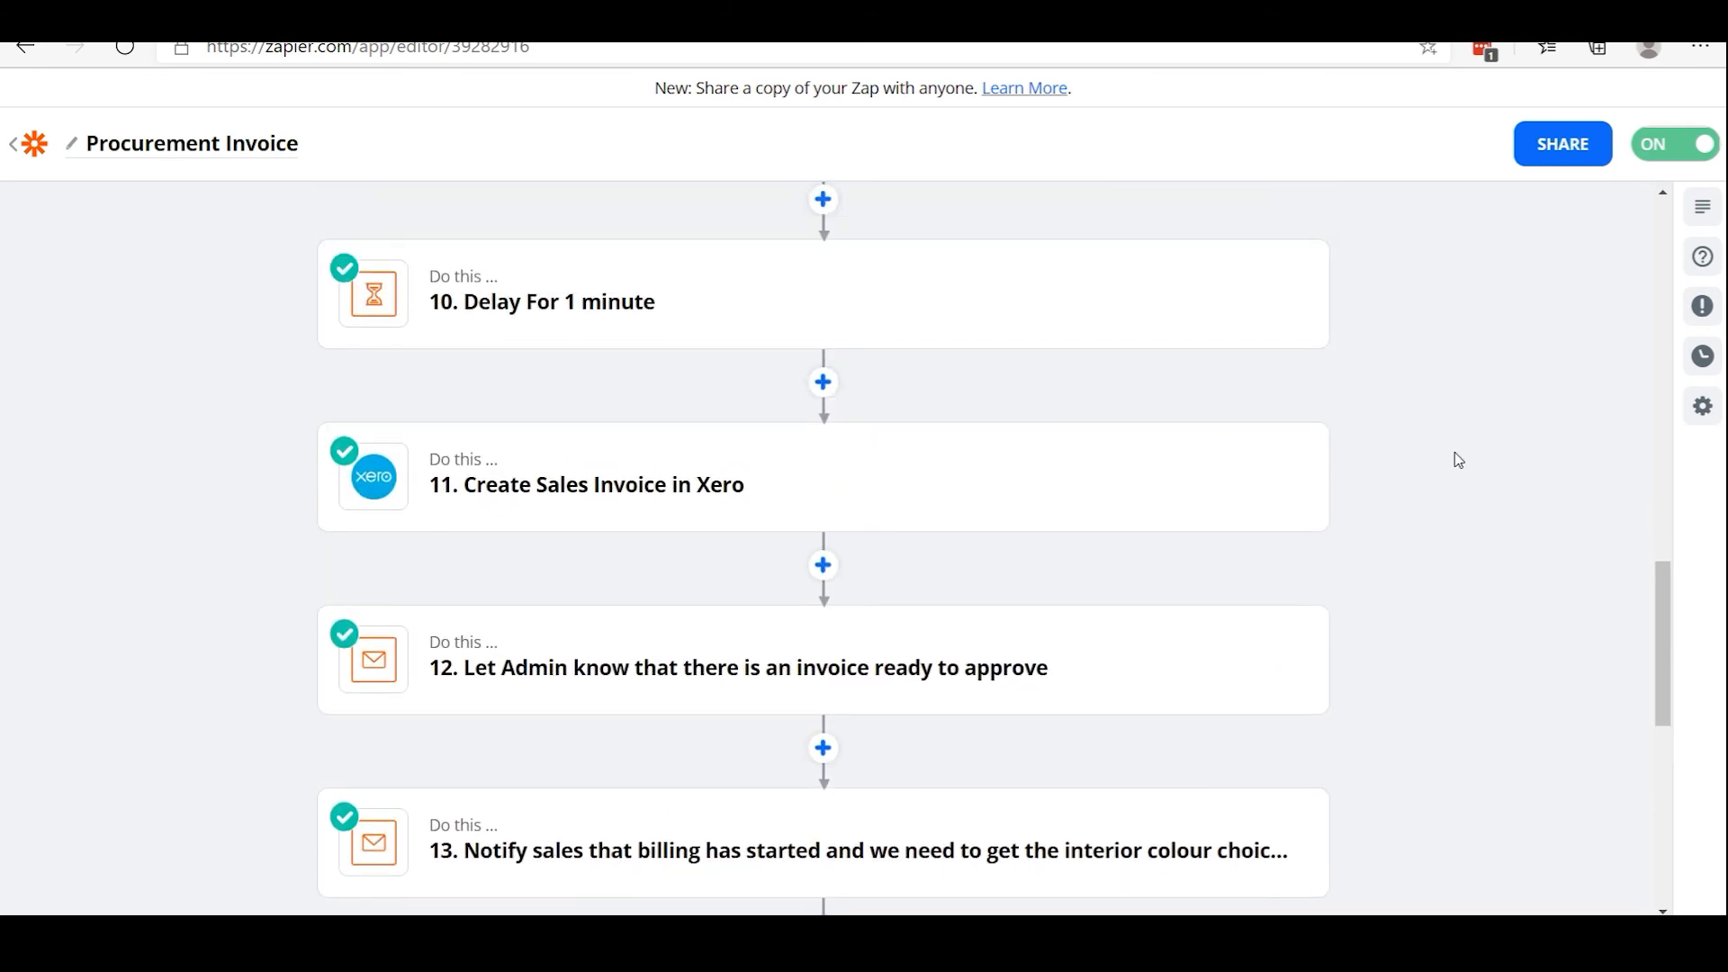
pyautogui.scroll(-3, 1451, 459)
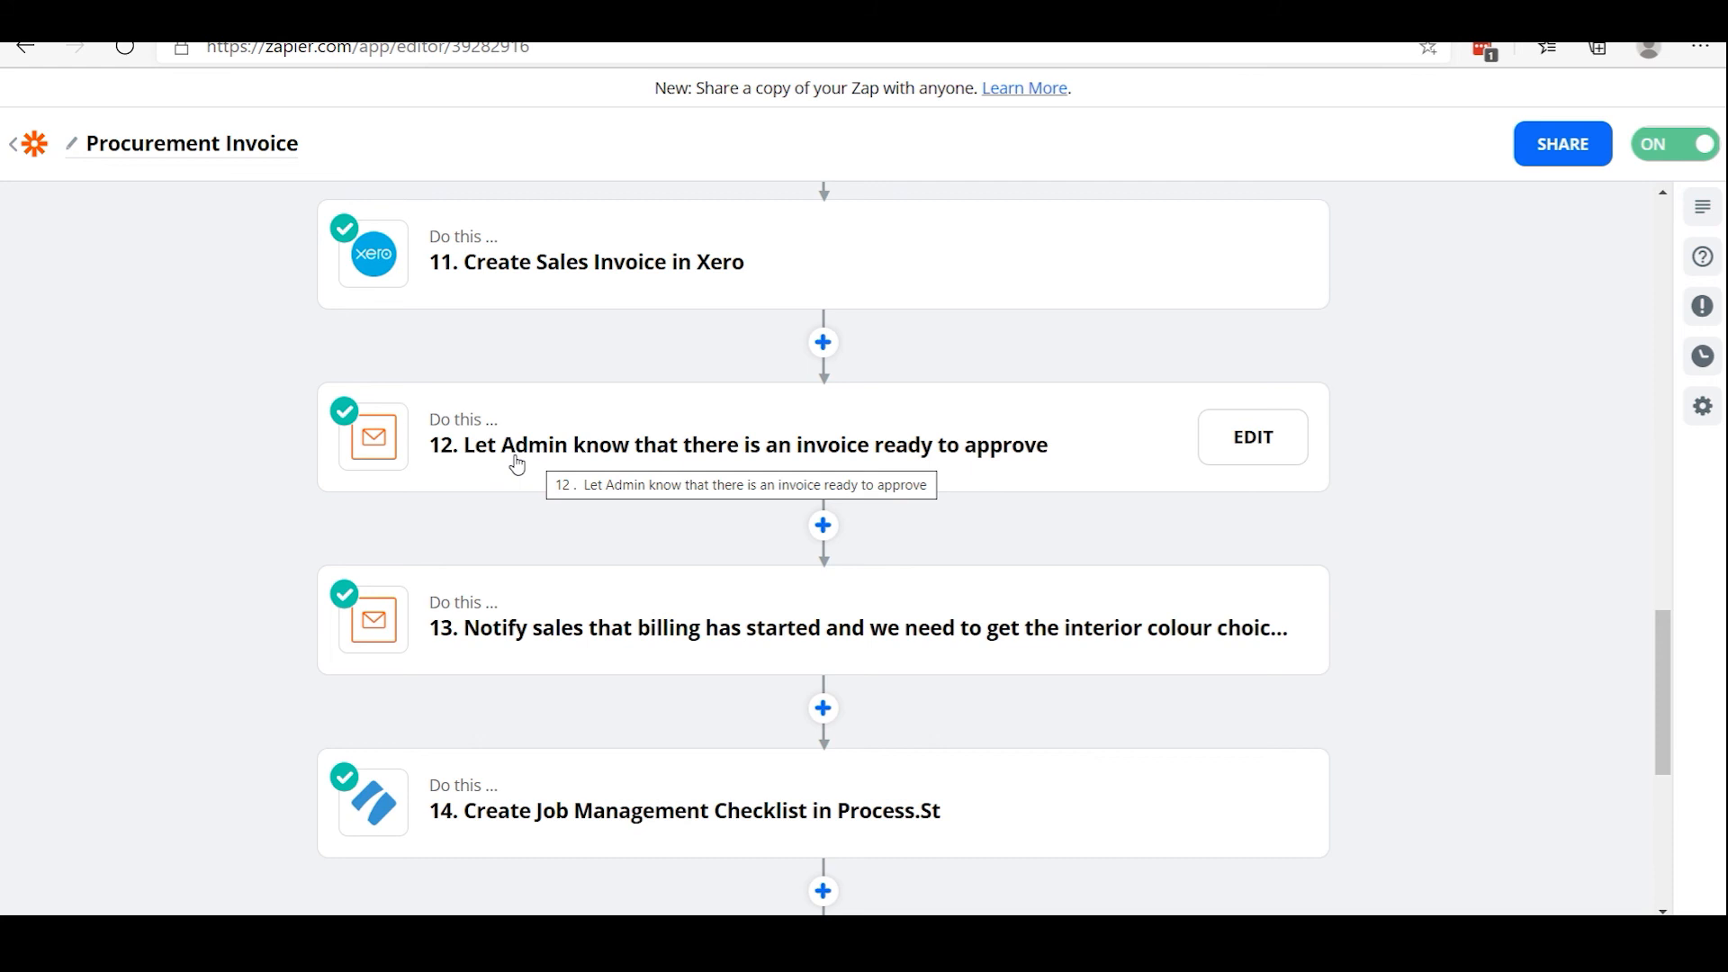
pyautogui.scroll(-2, 518, 463)
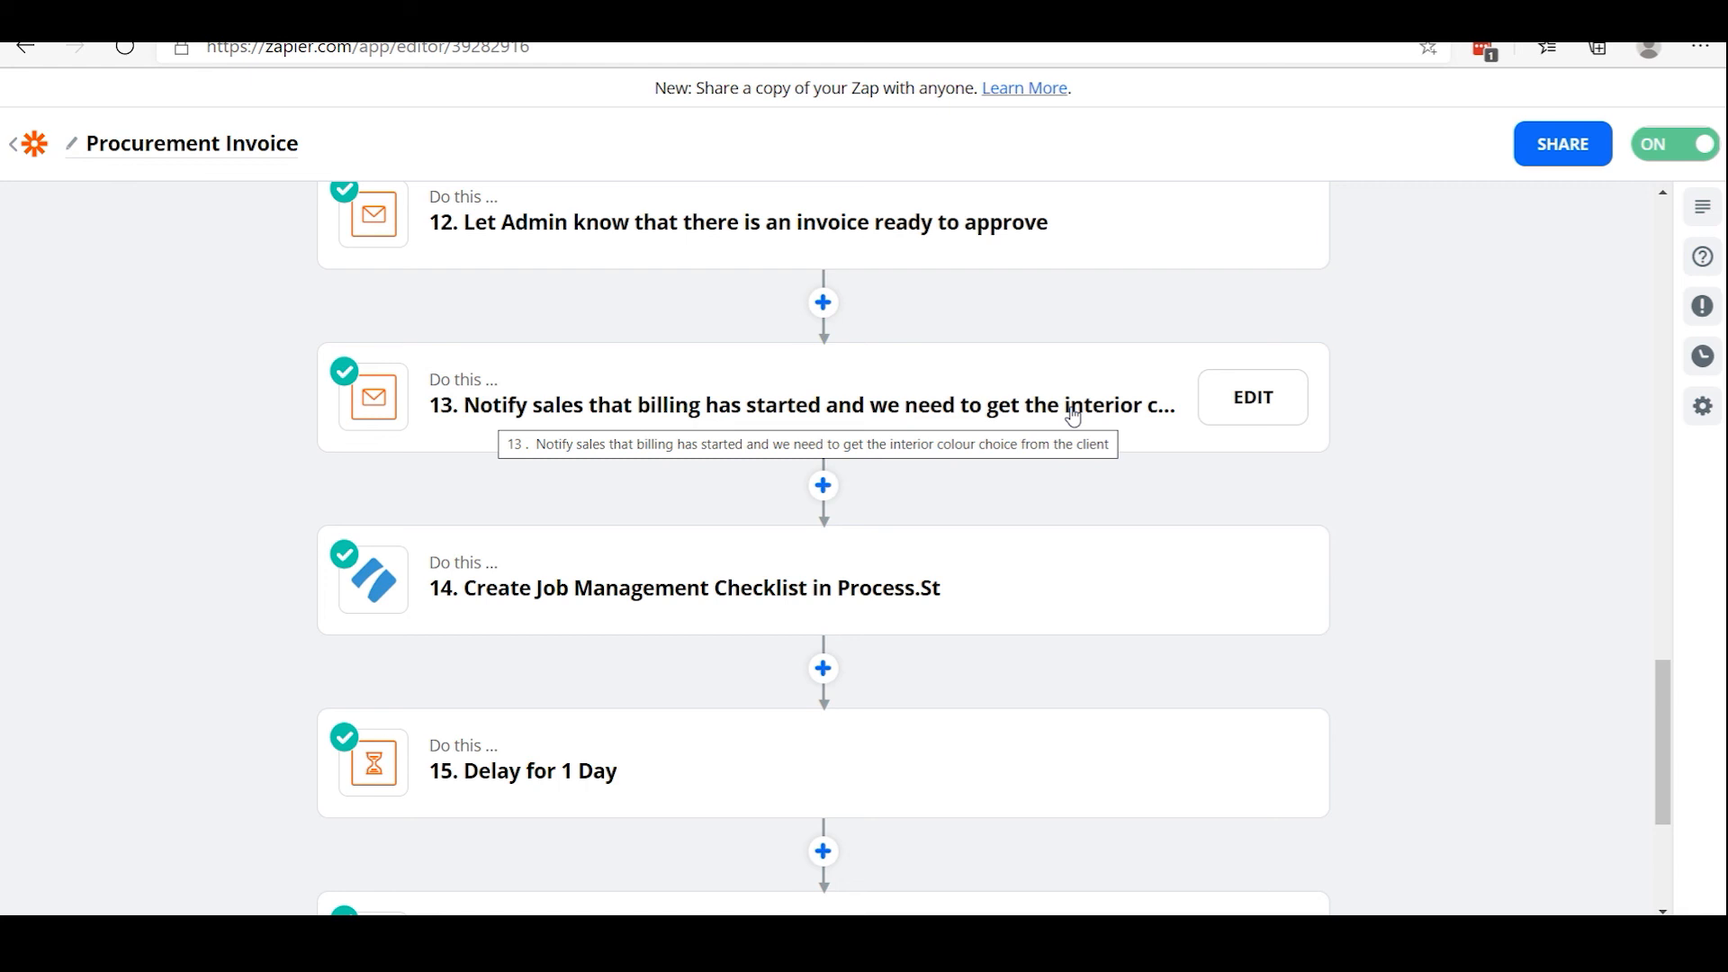
# Review the Process.St checklist in step 14, the one-day delay in step 15 and the Accounts invoice check in step 16.
pyautogui.scroll(-4, 1073, 416)
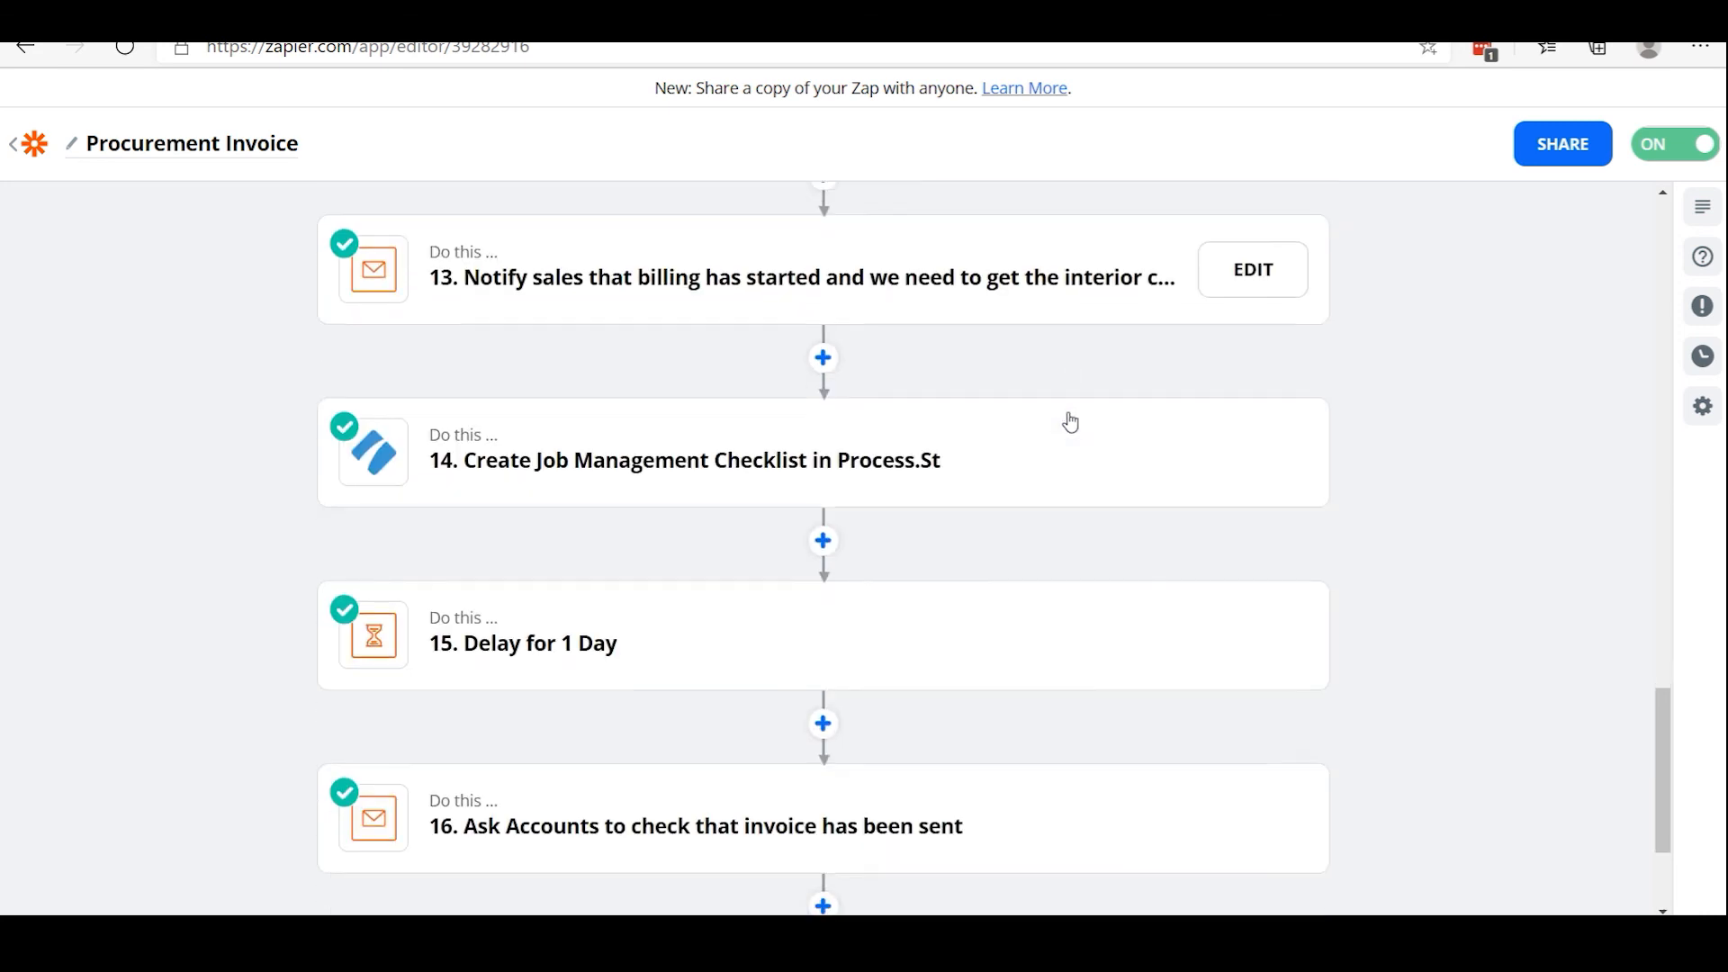
pyautogui.scroll(1, 1211, 477)
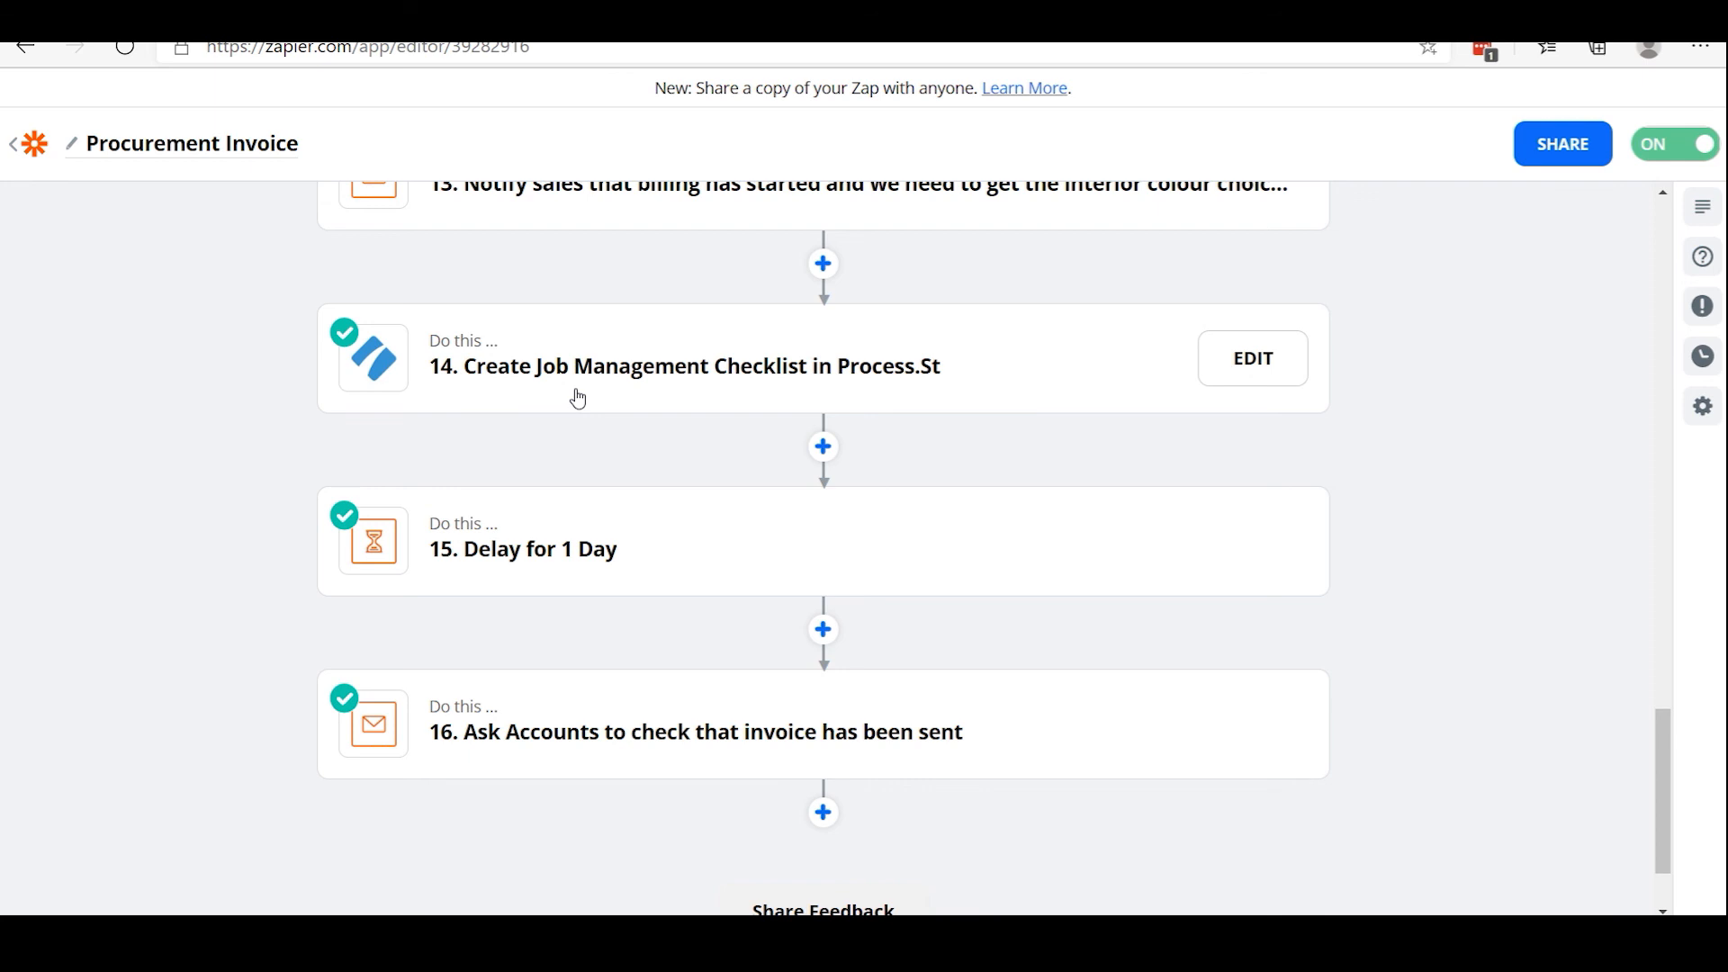
pyautogui.scroll(3, 867, 299)
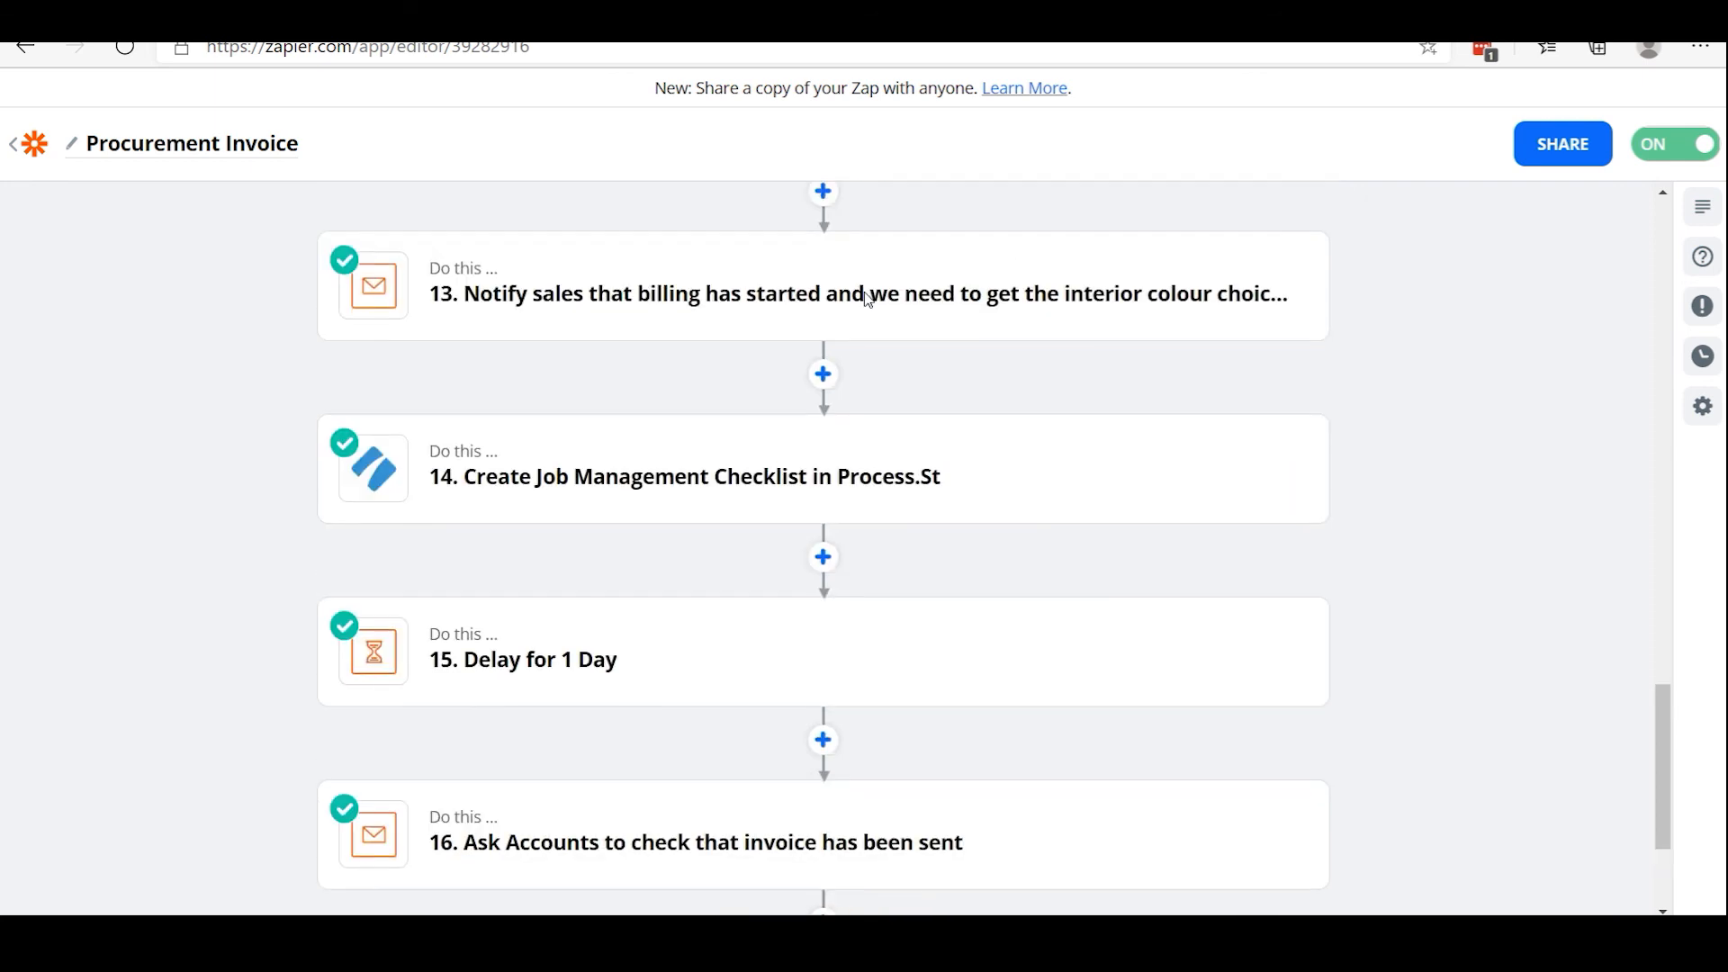
pyautogui.scroll(-3, 866, 300)
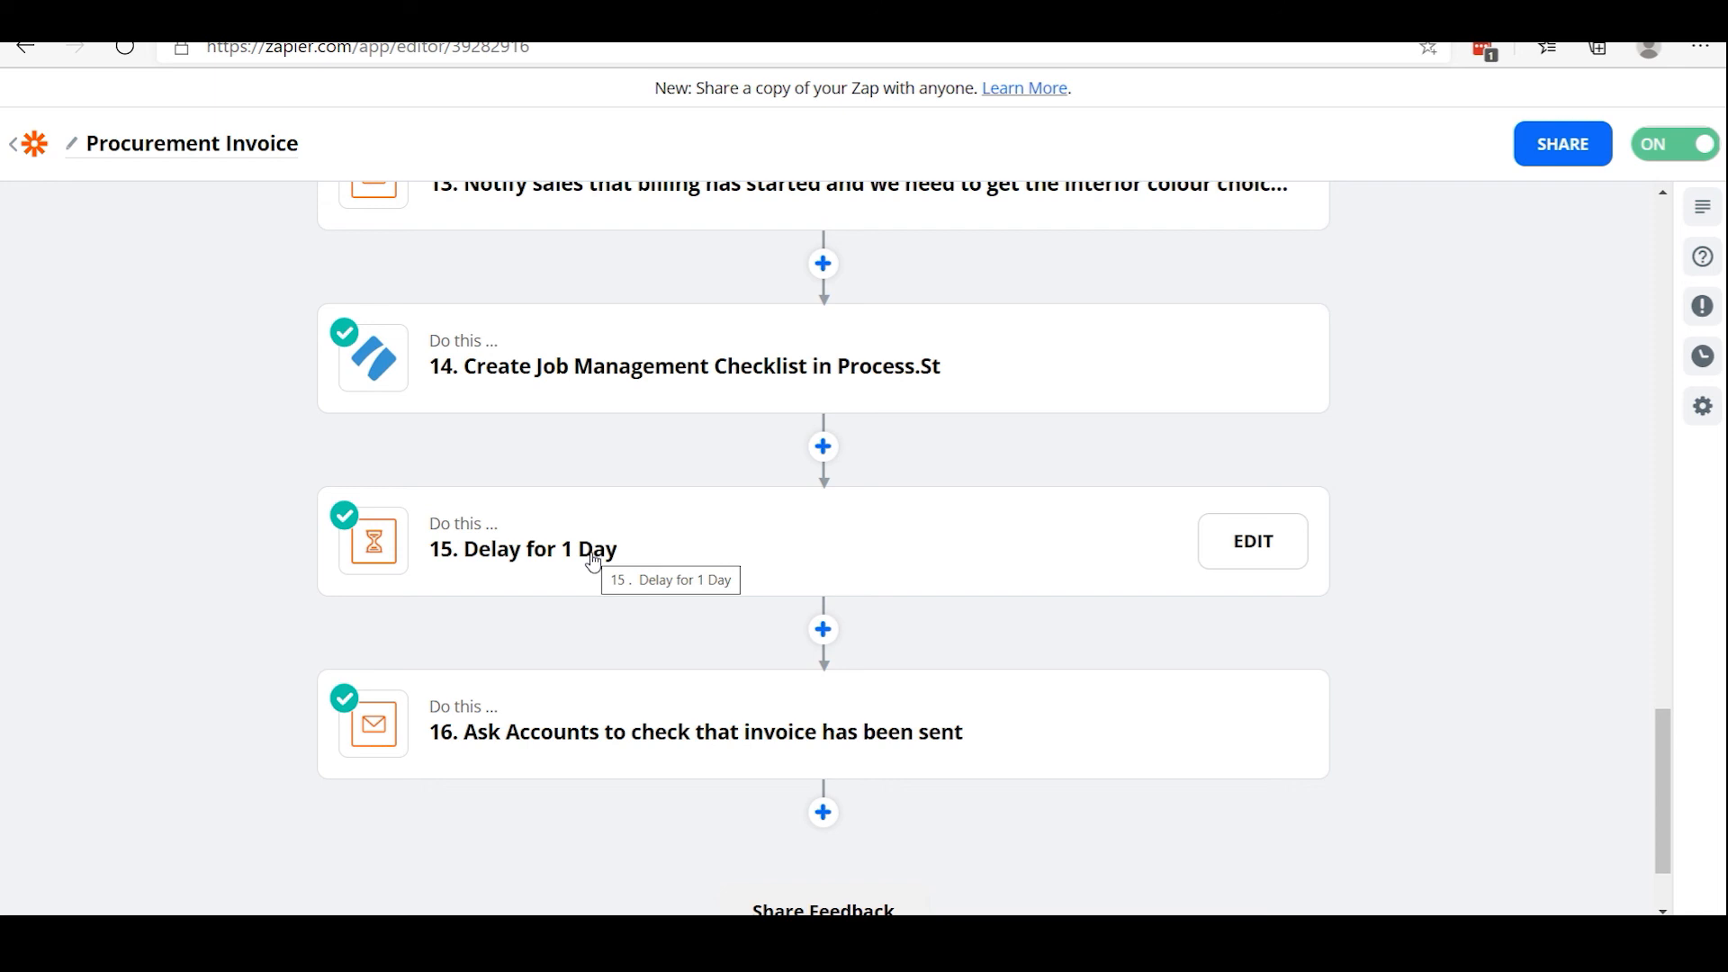
pyautogui.scroll(-2, 593, 563)
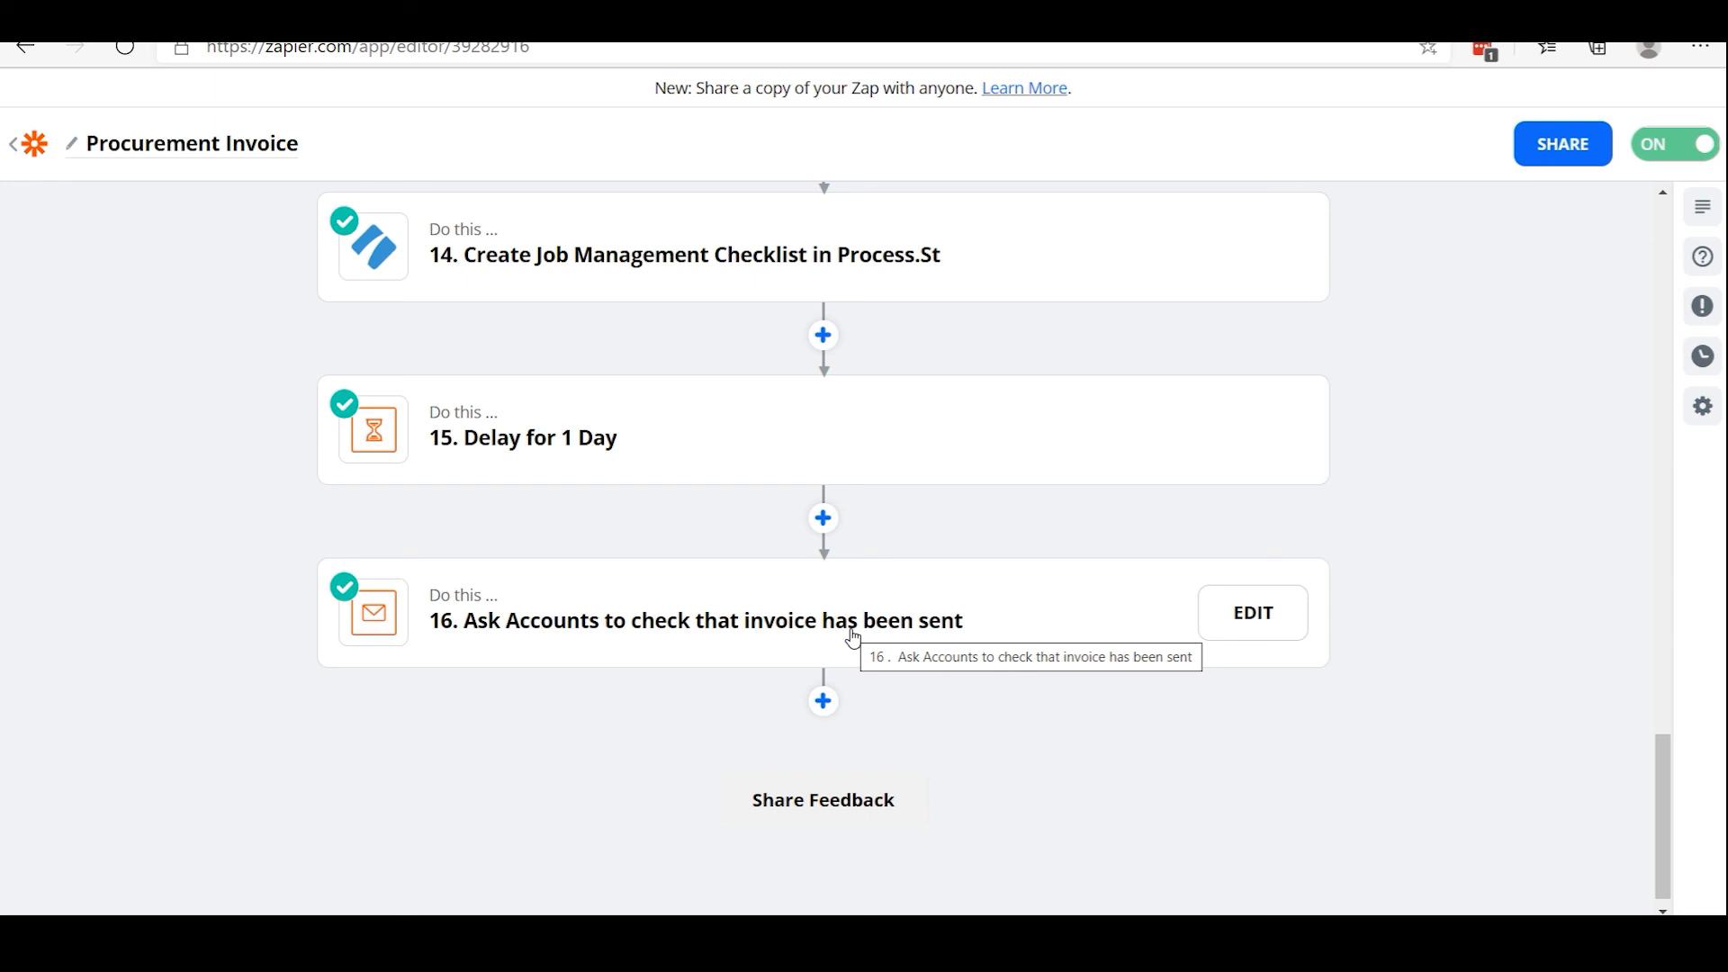
# Look over the whole Procurement Invoice Zap once more, from the Stage field trigger to the final Accounts email.
pyautogui.scroll(15, 879, 630)
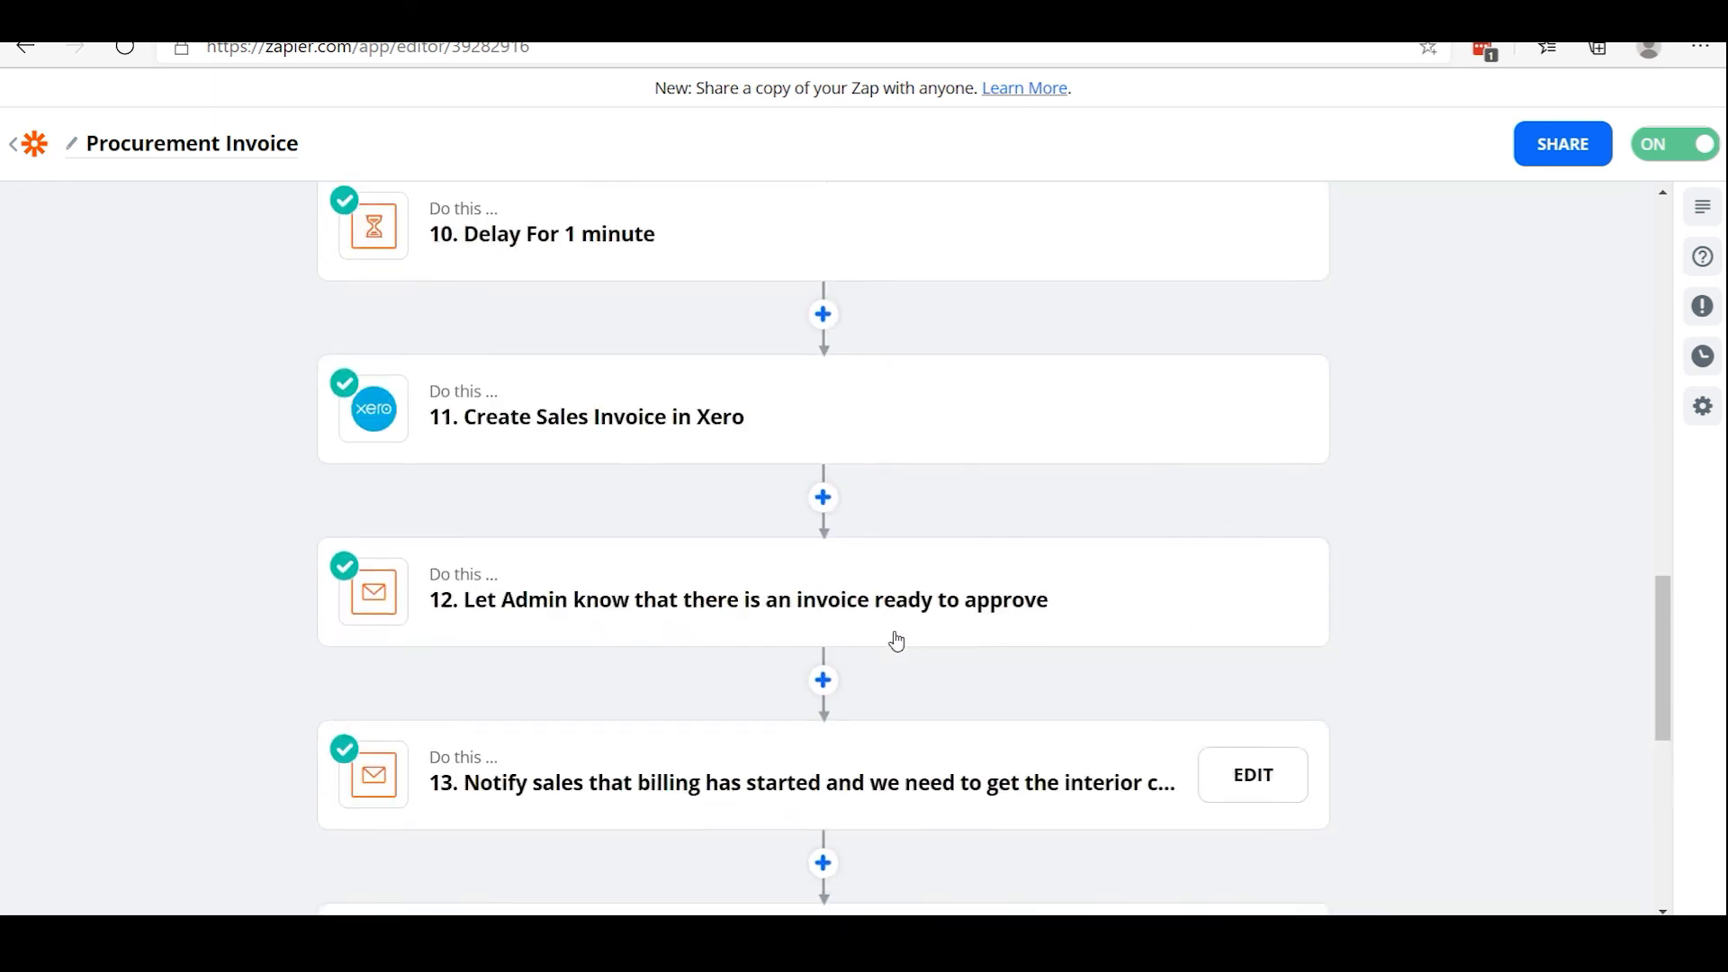
pyautogui.scroll(10, 1261, 580)
pyautogui.scroll(-10, 1322, 581)
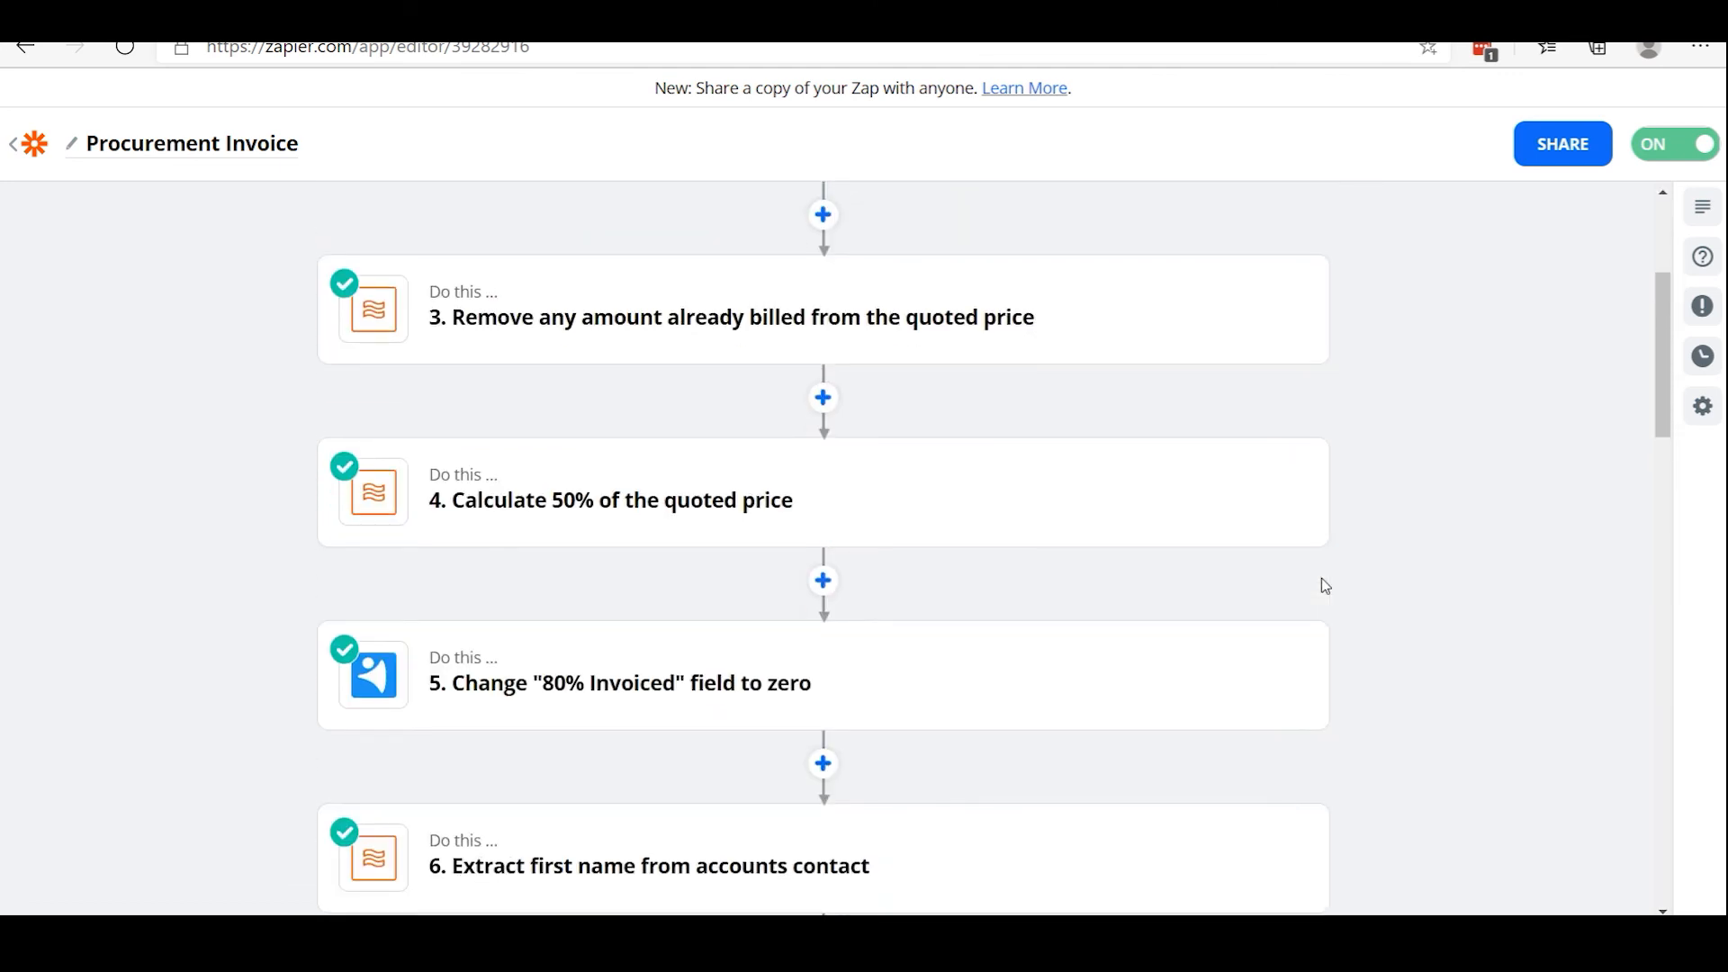
pyautogui.scroll(-10, 1366, 578)
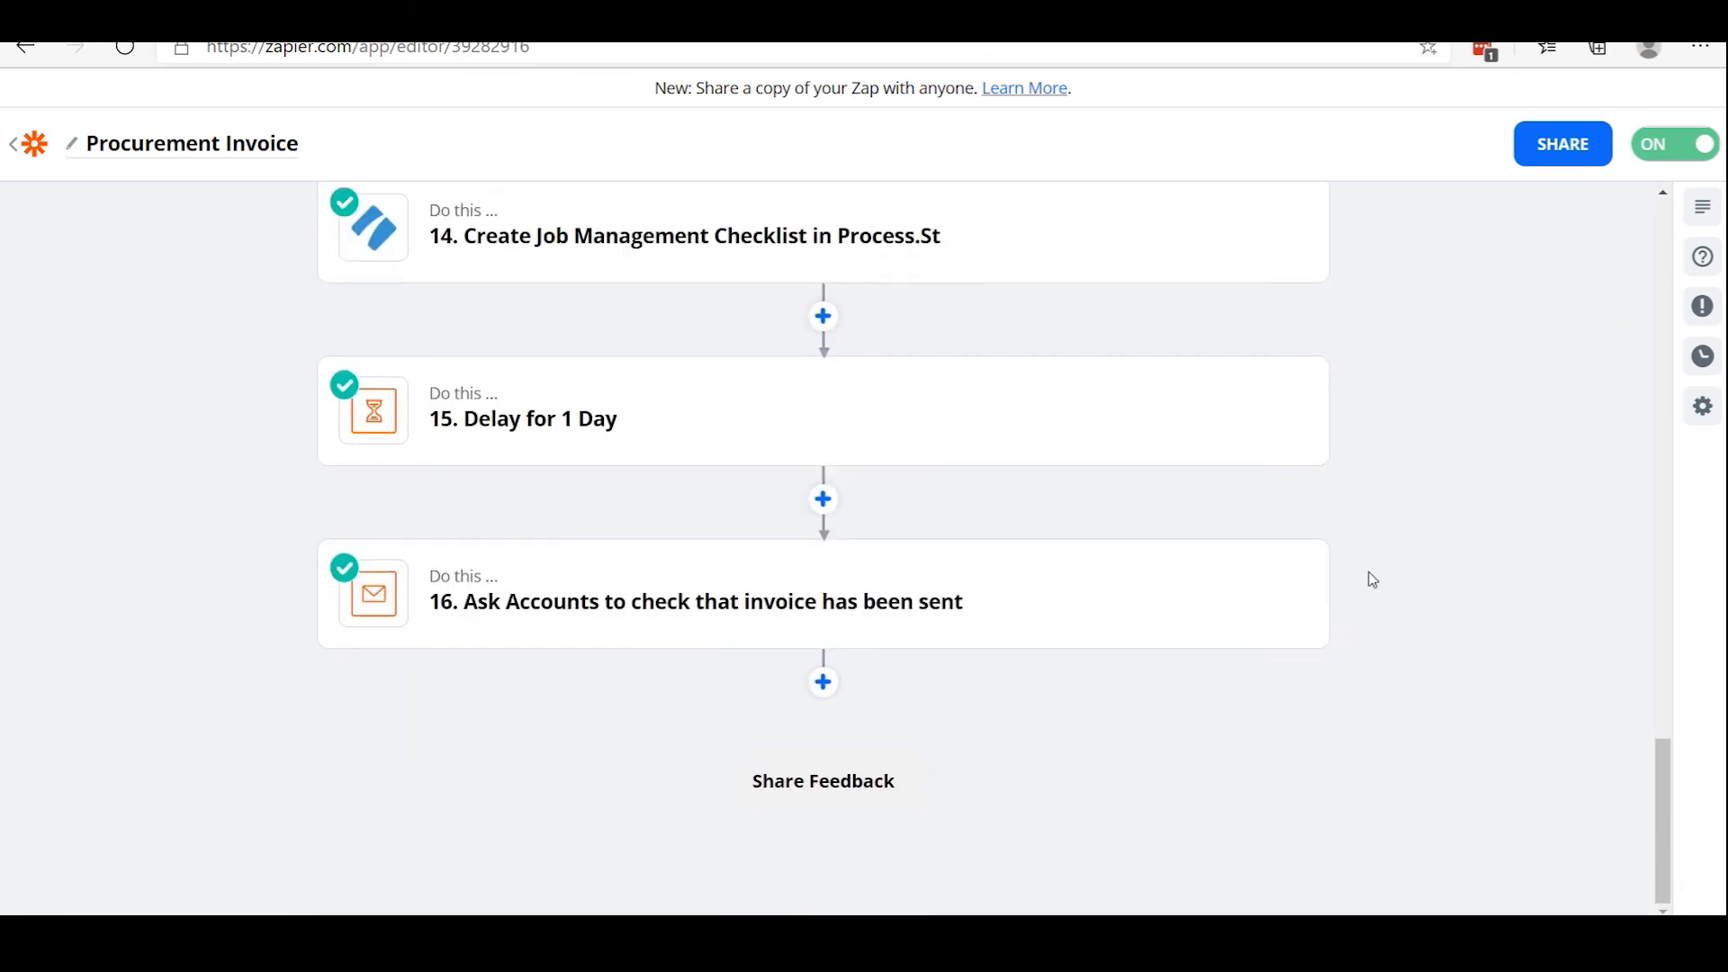
pyautogui.scroll(15, 1372, 576)
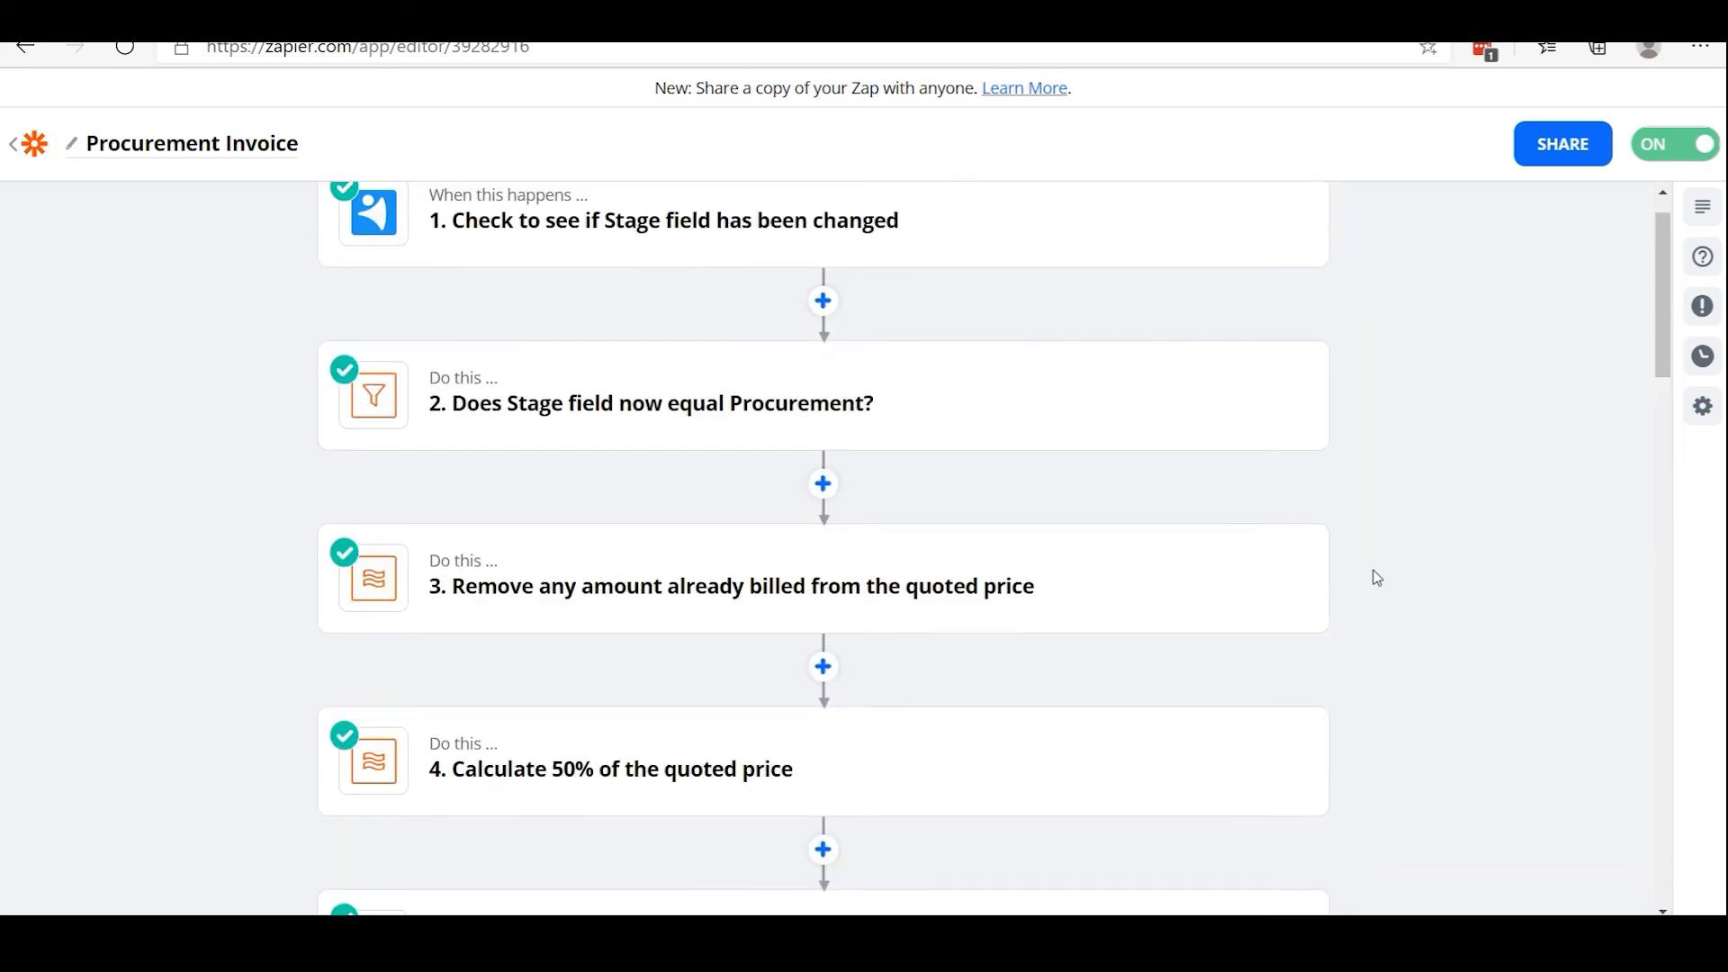